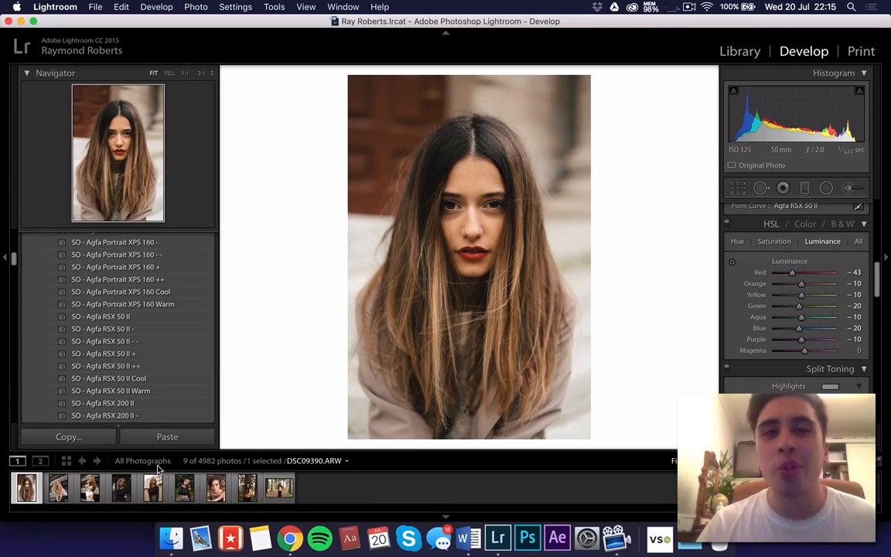
Step: Look through the portrait photos in the filmstrip, from DSC05867.ARW to the forest shot, then the long-haired and short-haired portraits
{"action": "left_click", "coordinate": [120, 486]}
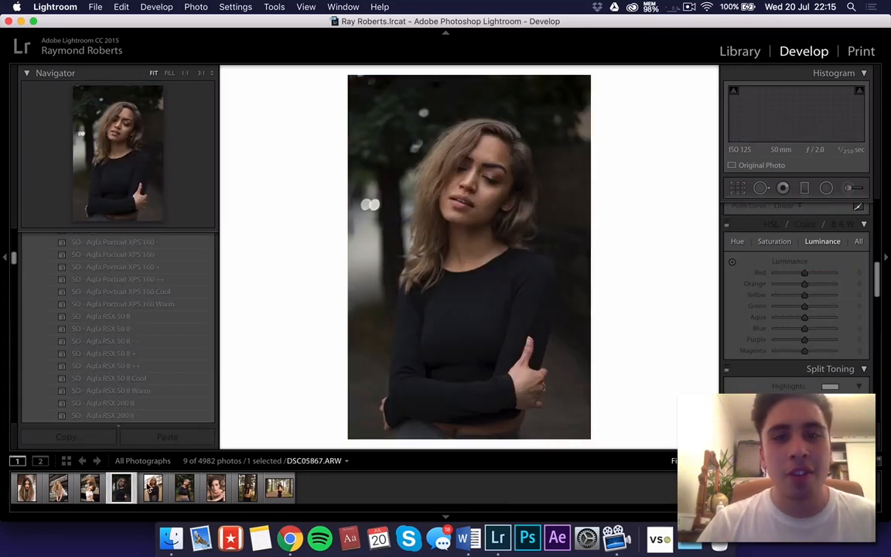
{"action": "left_click", "coordinate": [157, 486]}
{"action": "key", "text": "Right"}
{"action": "key", "text": "Right"}
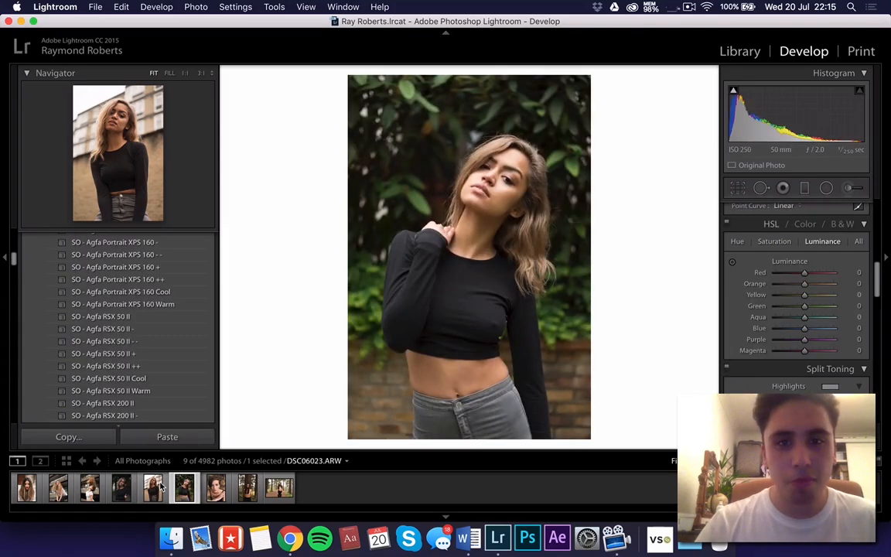
{"action": "key", "text": "Right"}
{"action": "key", "text": "Right"}
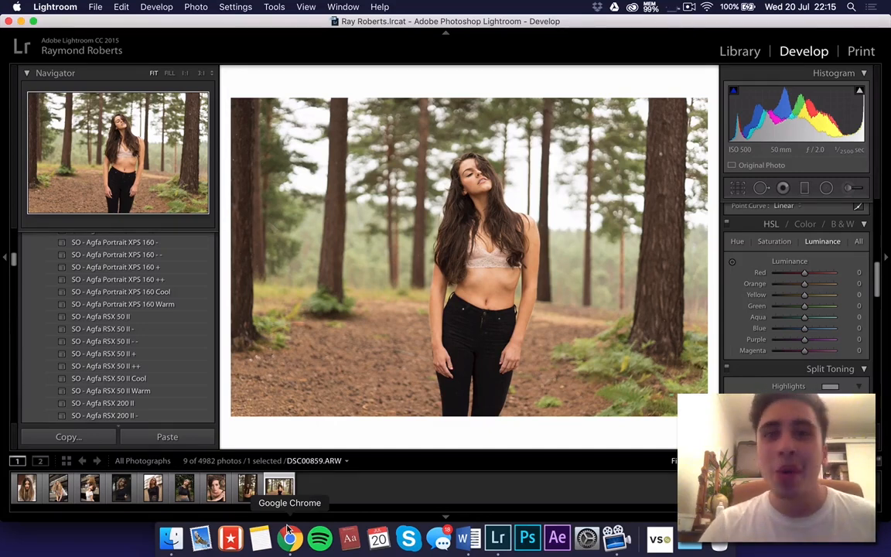
{"action": "left_click", "coordinate": [26, 488]}
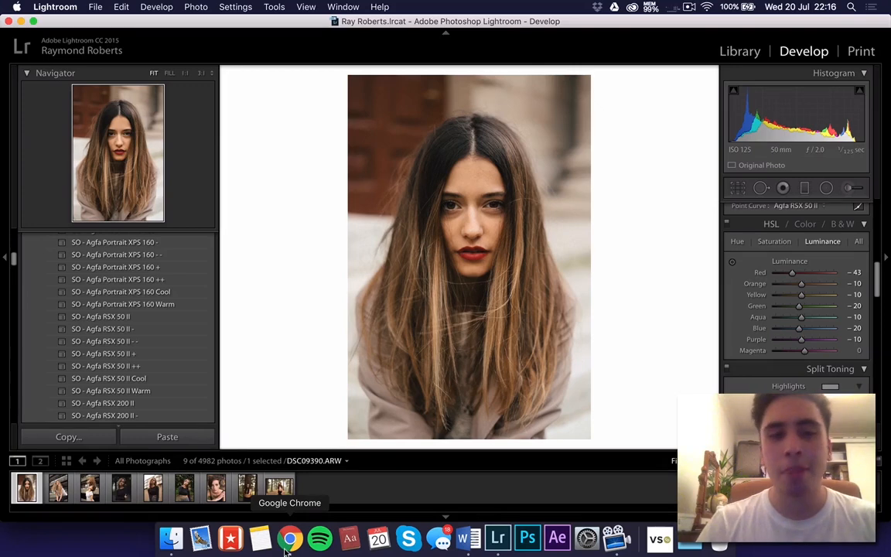
{"action": "left_click", "coordinate": [223, 489]}
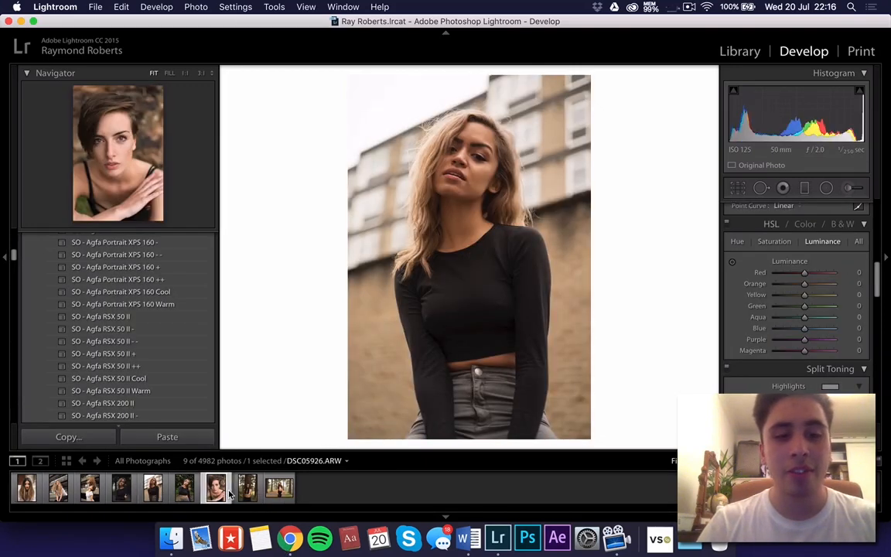
Step: Switch to Chrome and look over the VSCO Film page with its sample film emulations
{"action": "left_click", "coordinate": [291, 540]}
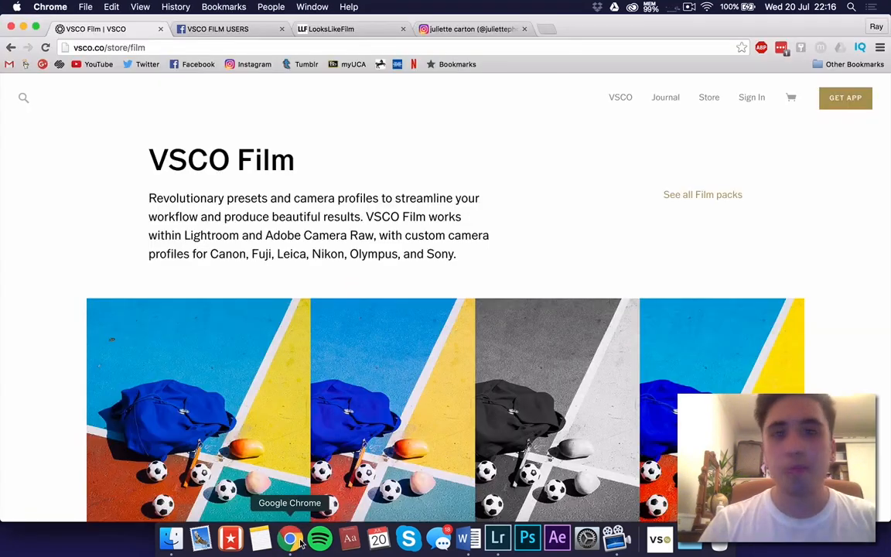
{"action": "scroll", "coordinate": [300, 259], "scroll_direction": "down", "scroll_amount": 4}
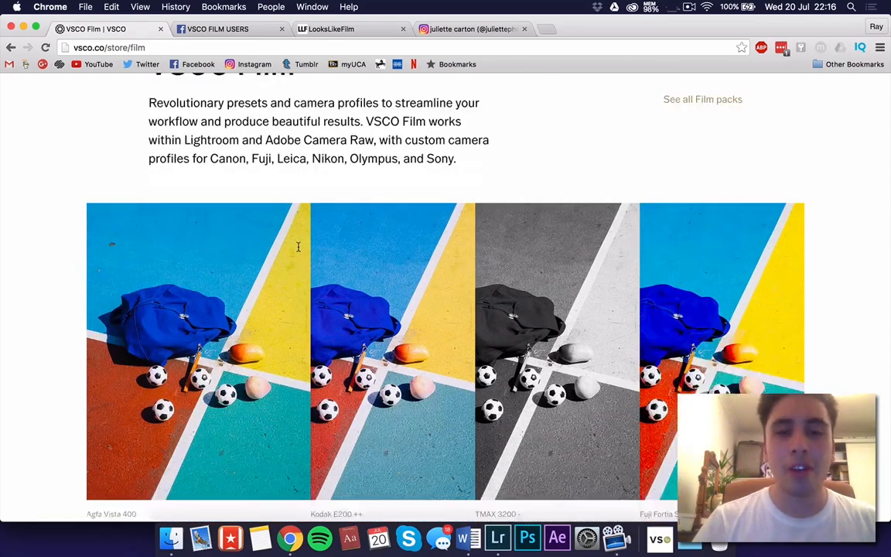
{"action": "scroll", "coordinate": [298, 246], "scroll_direction": "up", "scroll_amount": 4}
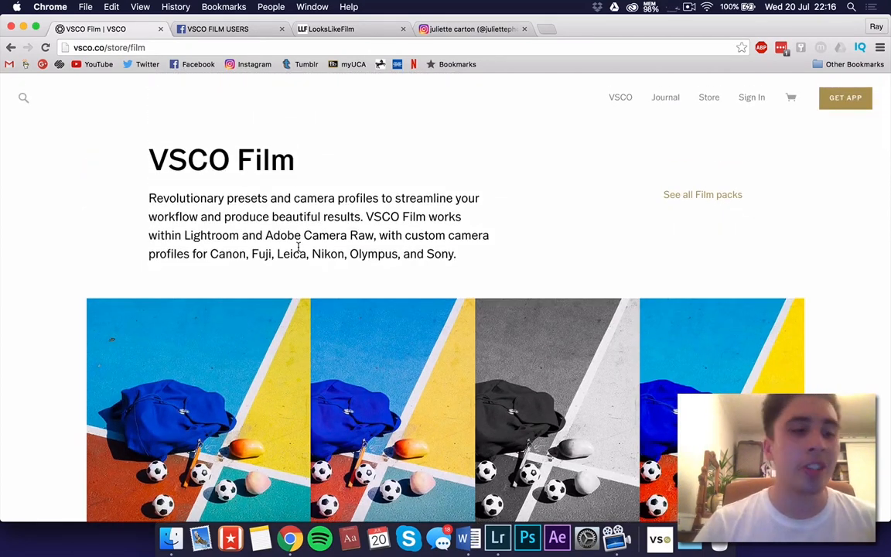
{"action": "scroll", "coordinate": [298, 246], "scroll_direction": "down", "scroll_amount": 1}
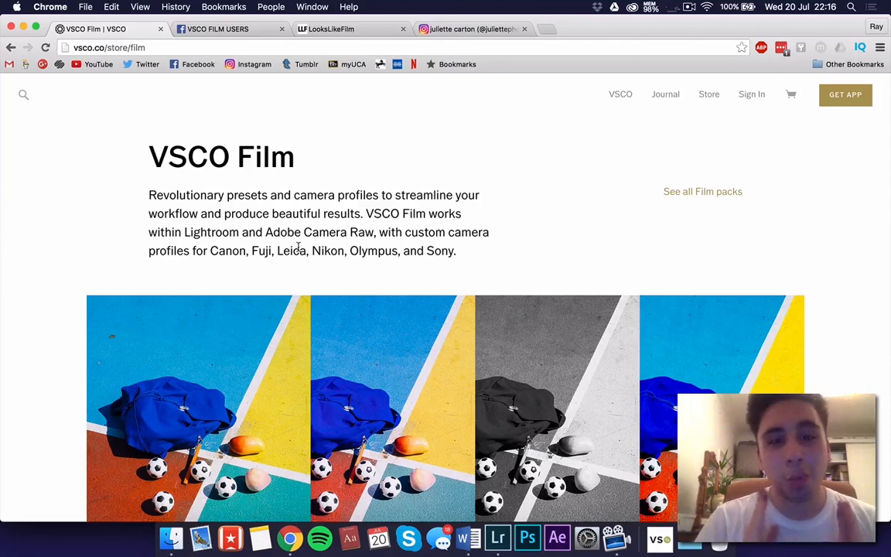
Step: Switch back to Lightroom, show DSC09390.ARW and look through the VSCO Film 07 - Sony presets
{"action": "left_click", "coordinate": [499, 542]}
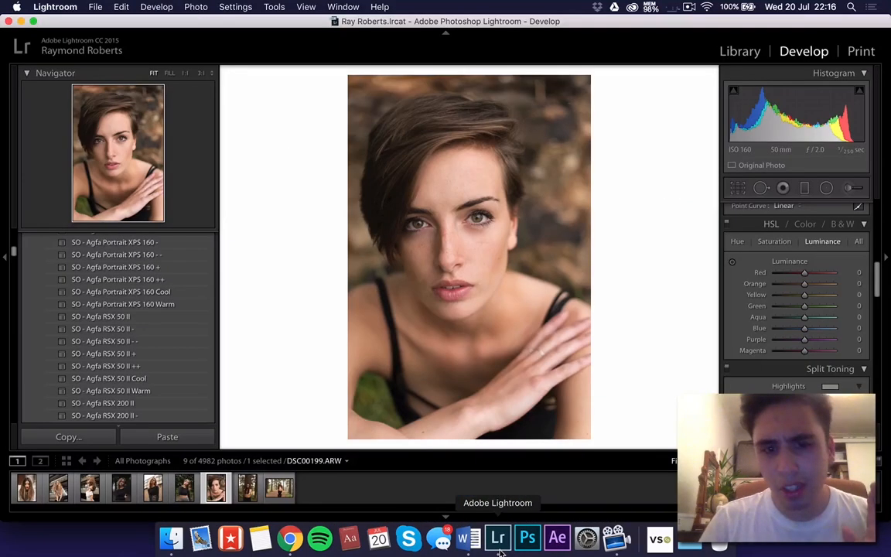
{"action": "left_click", "coordinate": [17, 495]}
{"action": "scroll", "coordinate": [92, 360], "scroll_direction": "up", "scroll_amount": 6}
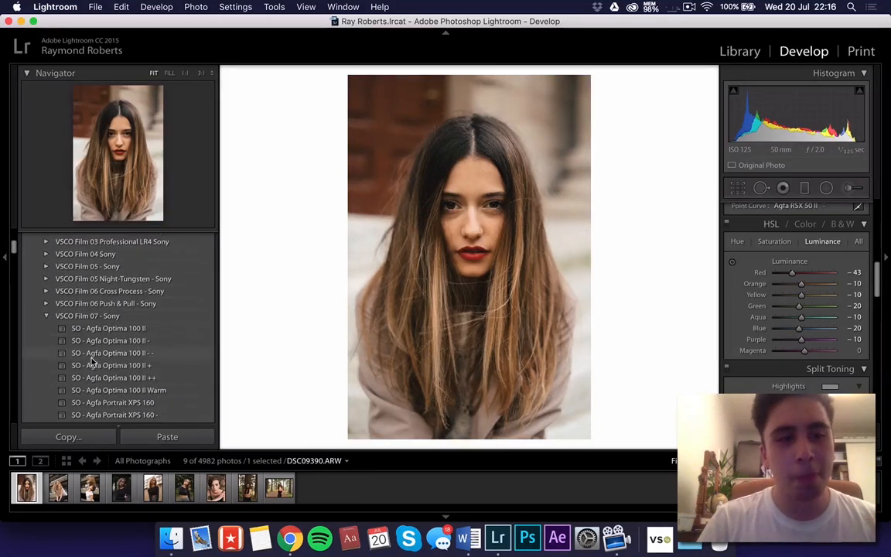
{"action": "scroll", "coordinate": [91, 361], "scroll_direction": "down", "scroll_amount": 3}
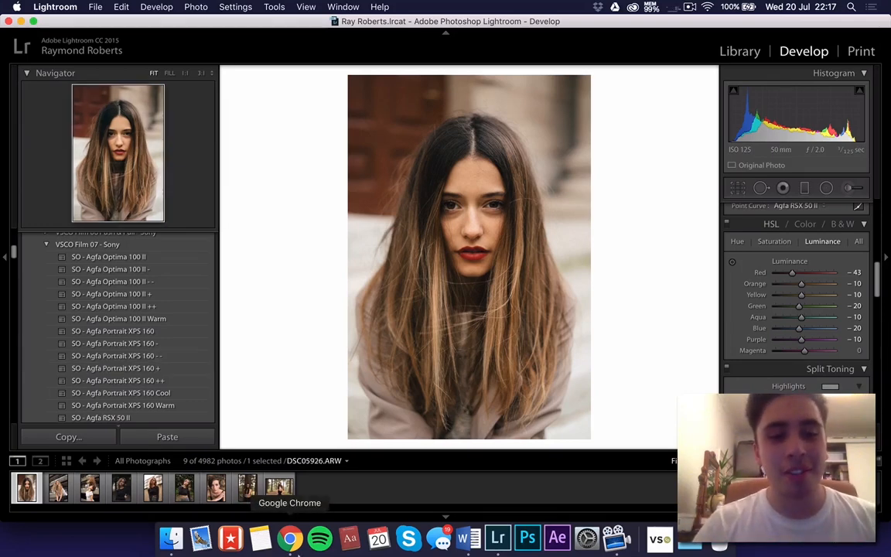
Step: Check the VSCO Film page in Chrome, then return to Lightroom to review the portrait's Basic adjustments
{"action": "left_click", "coordinate": [291, 539]}
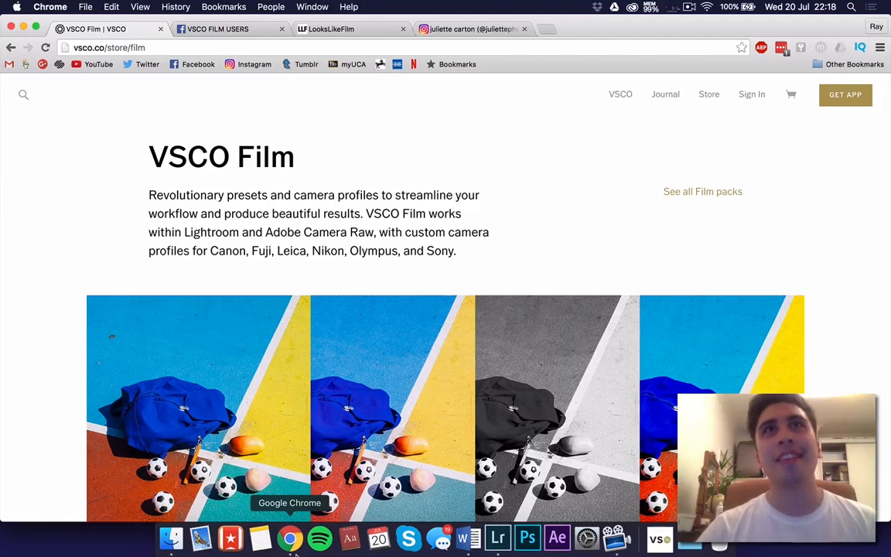
{"action": "left_click", "coordinate": [502, 553]}
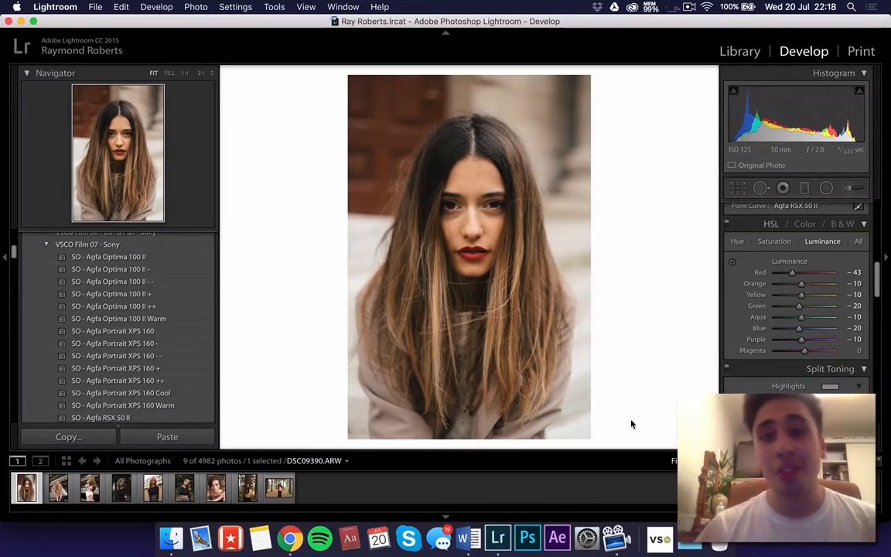
{"action": "scroll", "coordinate": [843, 235], "scroll_direction": "up", "scroll_amount": 5}
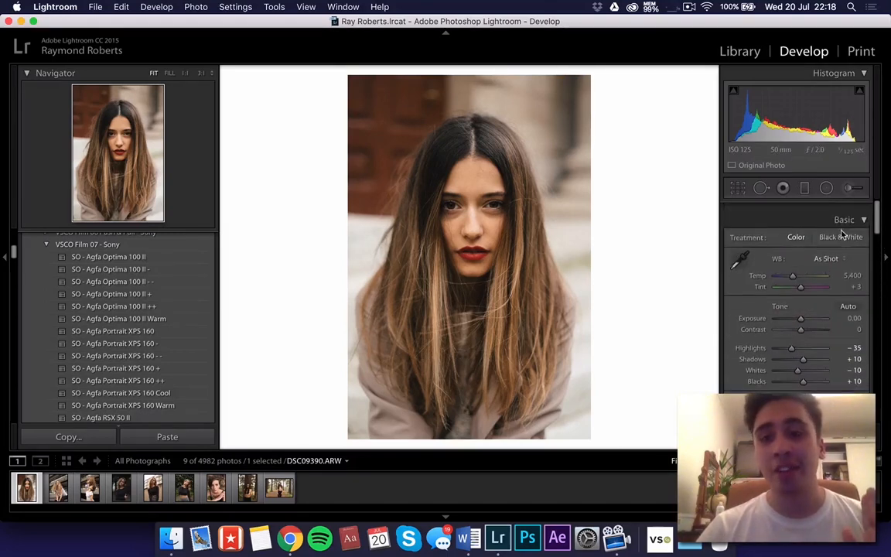
{"action": "scroll", "coordinate": [843, 235], "scroll_direction": "down", "scroll_amount": 1}
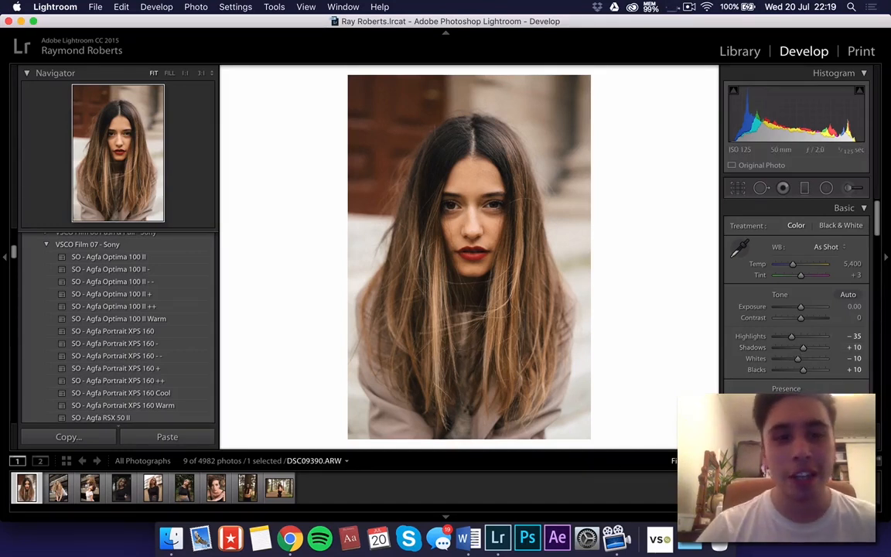
Step: Switch to Chrome, open the VSCO store and compare the available film packs and their descriptions
{"action": "left_click", "coordinate": [291, 539]}
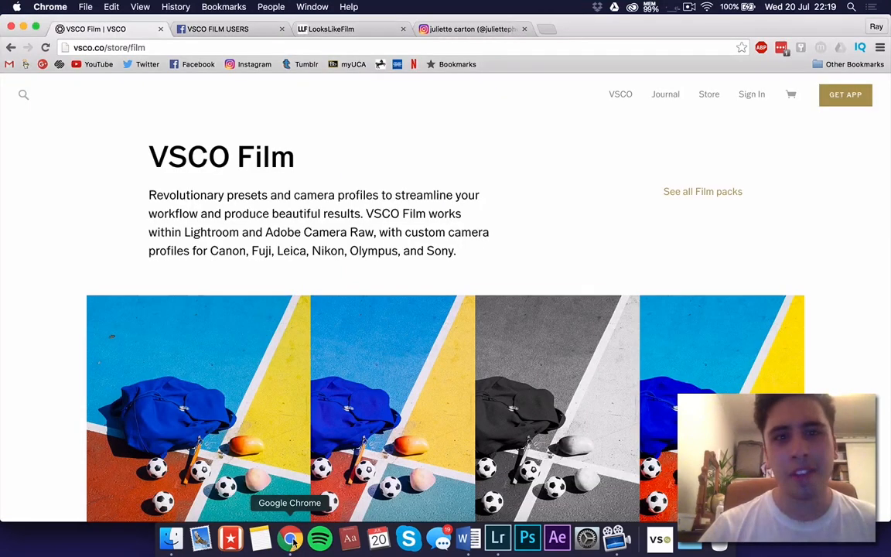
{"action": "scroll", "coordinate": [355, 336], "scroll_direction": "down", "scroll_amount": 1}
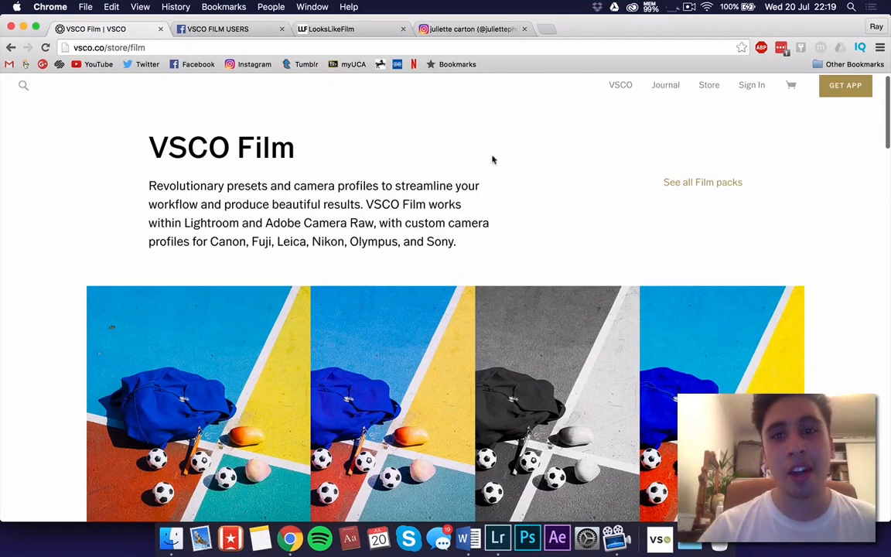
{"action": "left_click", "coordinate": [709, 86]}
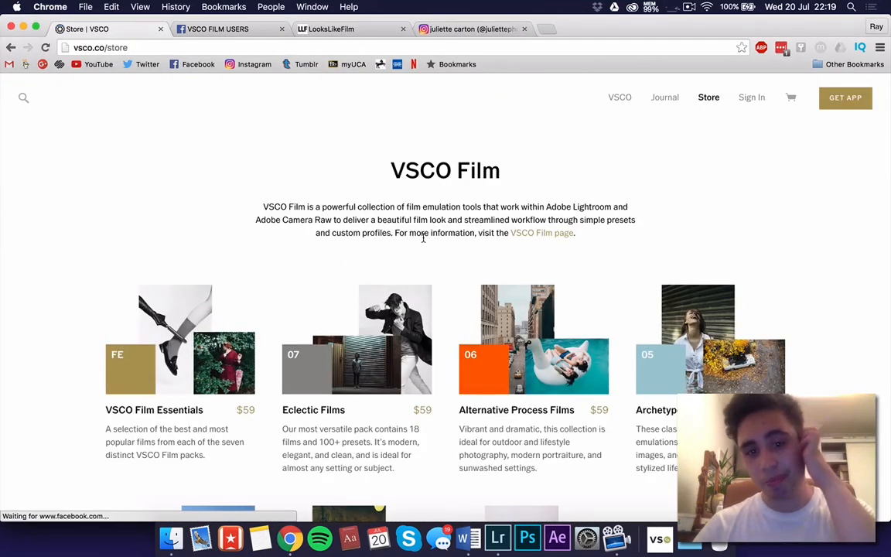
{"action": "scroll", "coordinate": [344, 369], "scroll_direction": "down", "scroll_amount": 5}
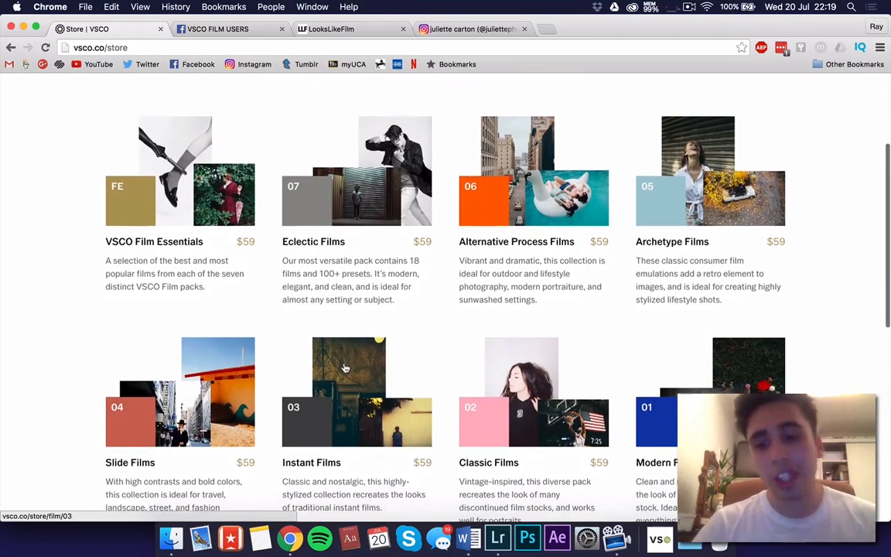
{"action": "scroll", "coordinate": [346, 368], "scroll_direction": "down", "scroll_amount": 2}
{"action": "scroll", "coordinate": [542, 364], "scroll_direction": "up", "scroll_amount": 1}
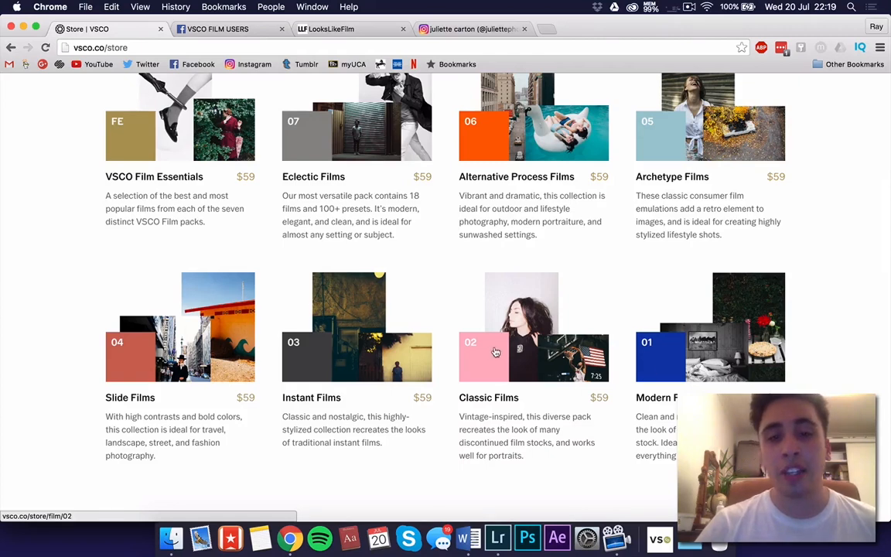
{"action": "scroll", "coordinate": [576, 169], "scroll_direction": "up", "scroll_amount": 1}
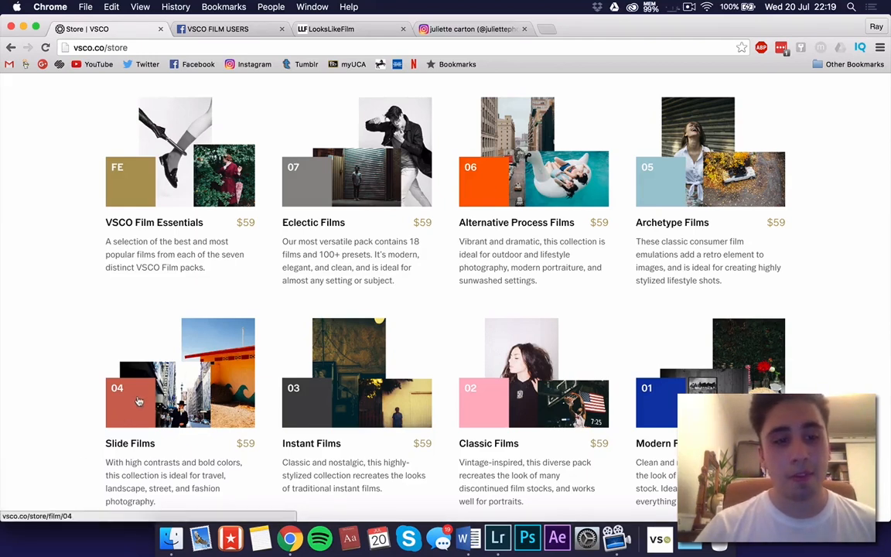
{"action": "scroll", "coordinate": [140, 400], "scroll_direction": "down", "scroll_amount": 1}
{"action": "scroll", "coordinate": [140, 400], "scroll_direction": "down", "scroll_amount": 1}
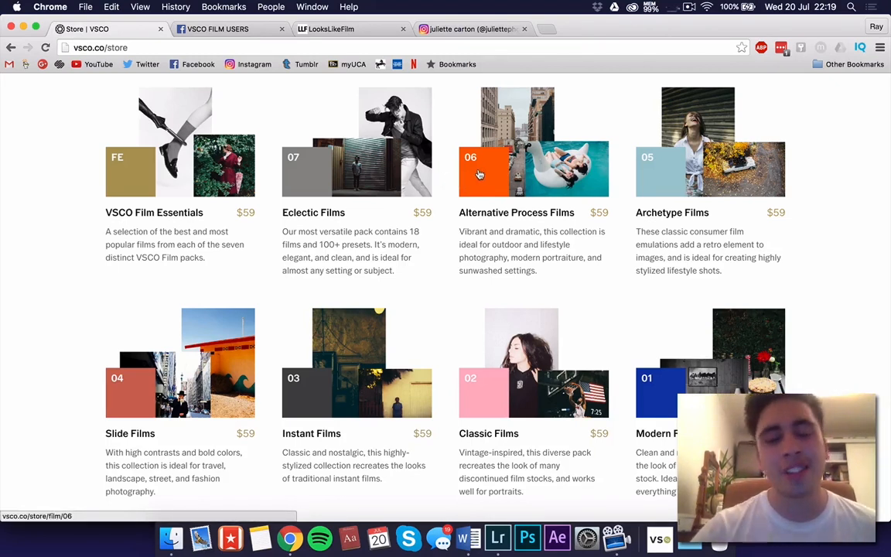
Step: Open the store page of the Eclectic Films pack (VSCO Film 07) and expand its list of included films
{"action": "left_click", "coordinate": [308, 190]}
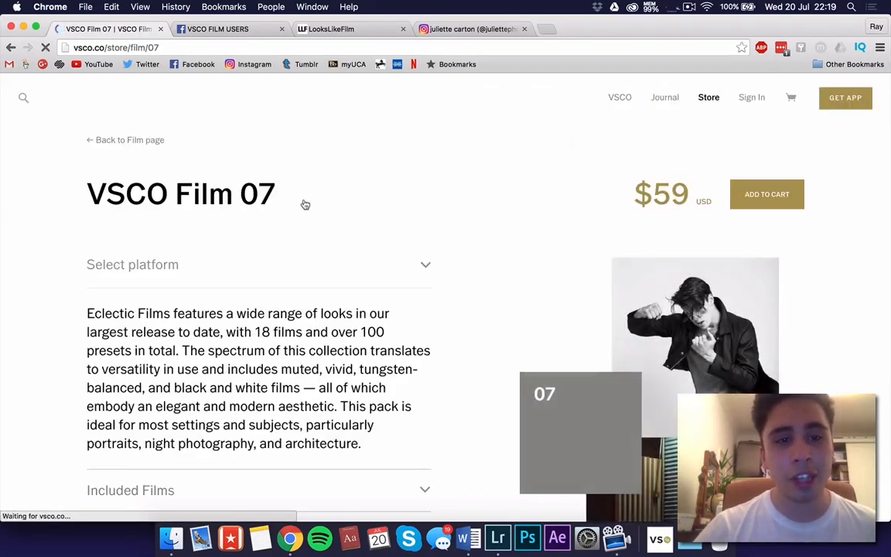
{"action": "scroll", "coordinate": [281, 287], "scroll_direction": "down", "scroll_amount": 1}
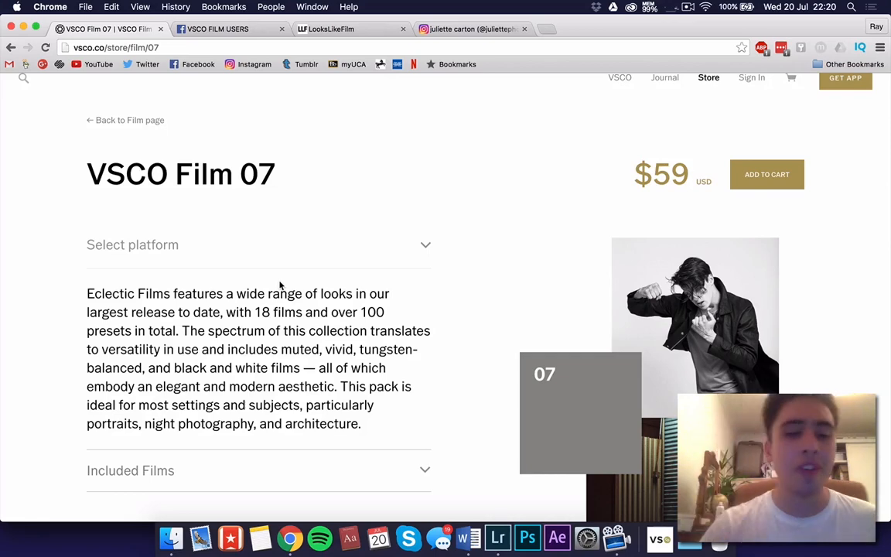
{"action": "scroll", "coordinate": [224, 410], "scroll_direction": "down", "scroll_amount": 3}
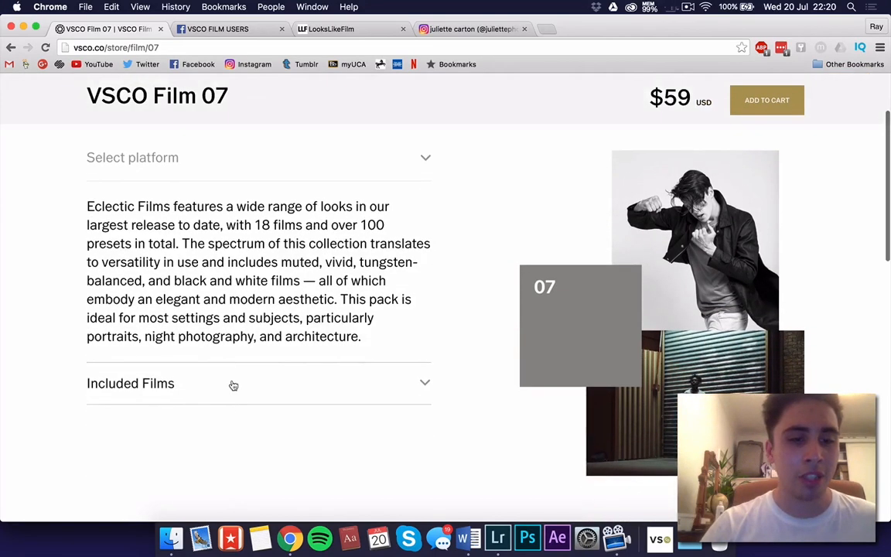
{"action": "left_click", "coordinate": [233, 385]}
Step: Examine the included films, highlighting the Agfa, Fuji and Ilford entries and Kodak Ektachrome 64
{"action": "scroll", "coordinate": [233, 384], "scroll_direction": "down", "scroll_amount": 4}
{"action": "left_click_drag", "start_coordinate": [112, 287], "coordinate": [209, 340]}
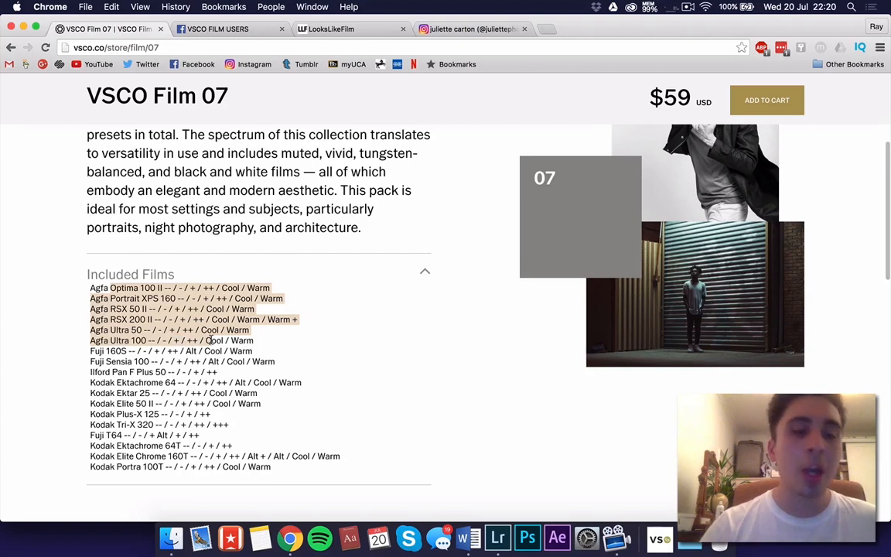
{"action": "left_click", "coordinate": [101, 348]}
{"action": "left_click_drag", "start_coordinate": [99, 352], "coordinate": [155, 372]}
{"action": "left_click", "coordinate": [90, 373]}
{"action": "scroll", "coordinate": [151, 373], "scroll_direction": "down", "scroll_amount": 3}
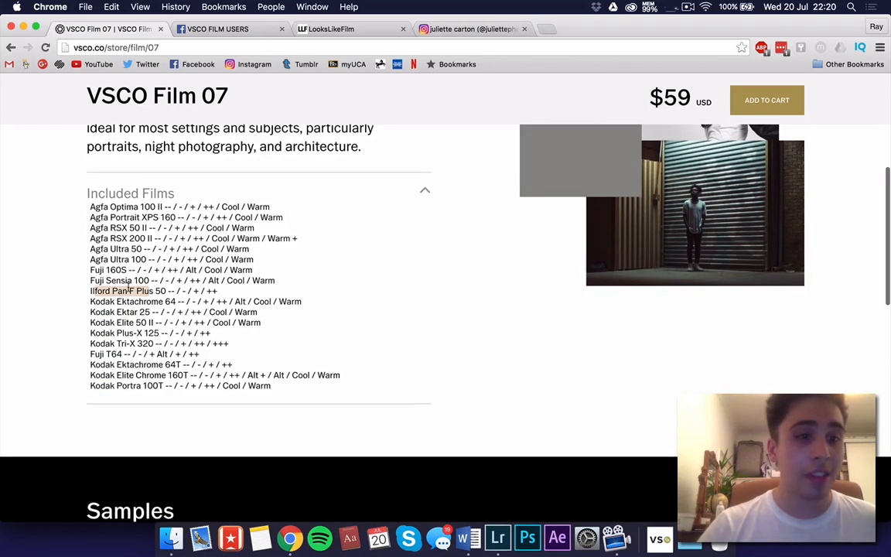
{"action": "left_click", "coordinate": [158, 296]}
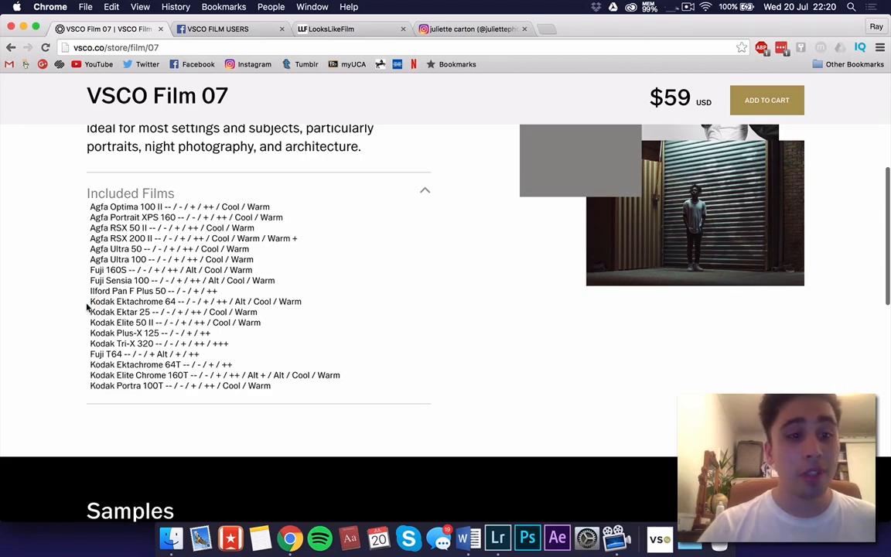
{"action": "left_click_drag", "start_coordinate": [91, 303], "coordinate": [176, 304]}
{"action": "left_click", "coordinate": [177, 303]}
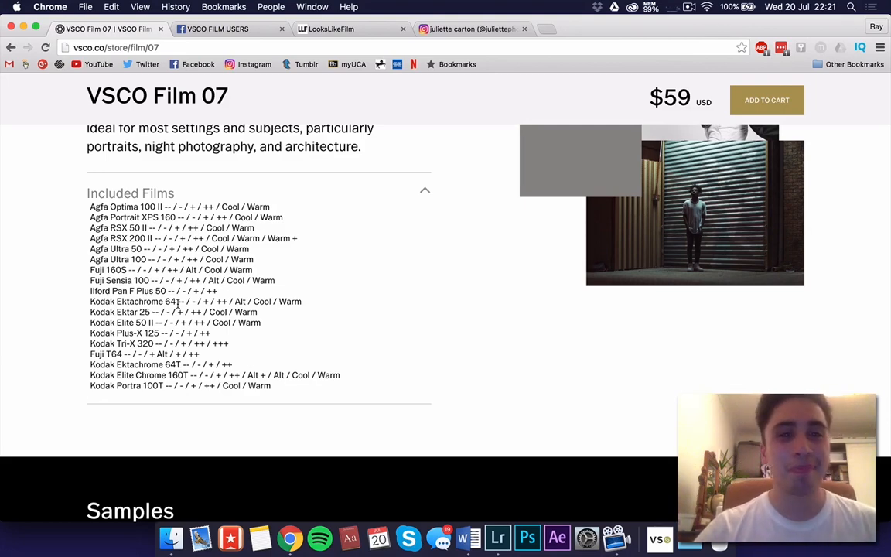
Step: View the VSCO FILM USERS Facebook group and look through its pinned post and members' recent photos
{"action": "scroll", "coordinate": [176, 306], "scroll_direction": "up", "scroll_amount": 6}
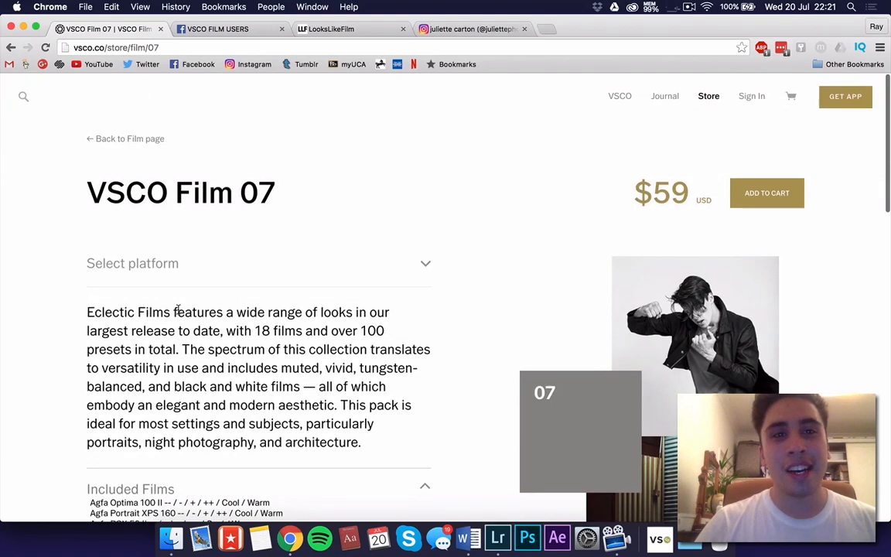
{"action": "left_click", "coordinate": [207, 27]}
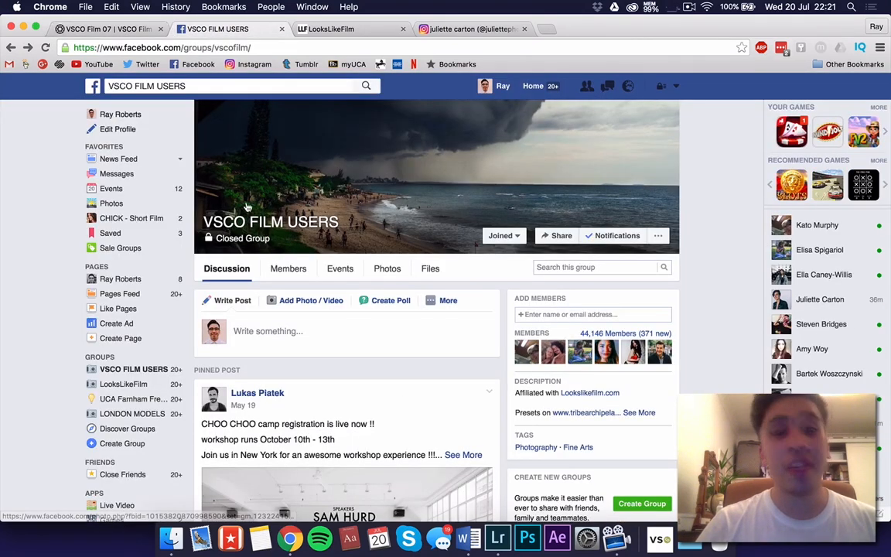
{"action": "scroll", "coordinate": [252, 217], "scroll_direction": "down", "scroll_amount": 2}
{"action": "scroll", "coordinate": [251, 217], "scroll_direction": "down", "scroll_amount": 3}
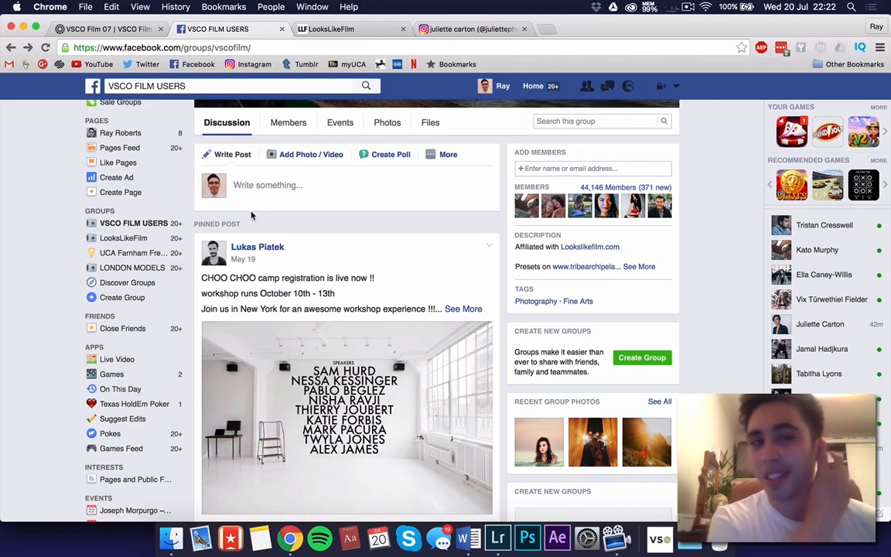
{"action": "scroll", "coordinate": [250, 216], "scroll_direction": "down", "scroll_amount": 5}
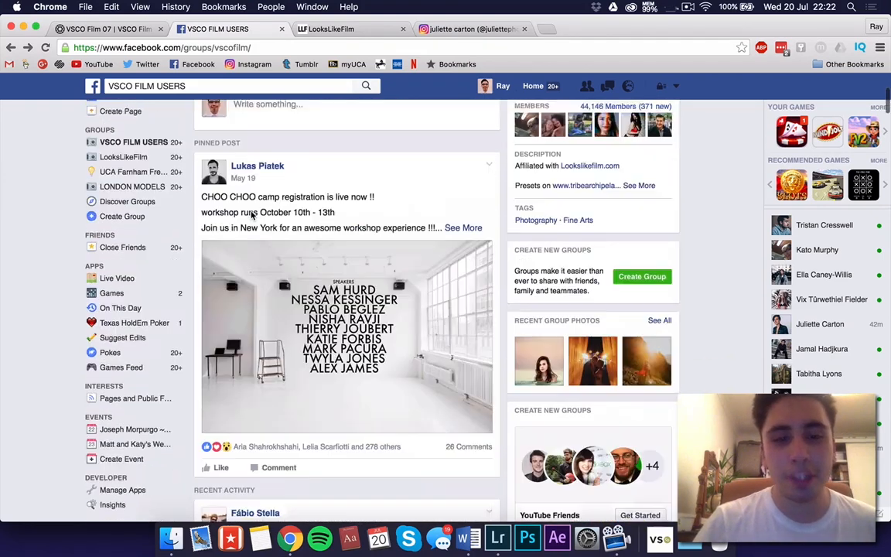
{"action": "scroll", "coordinate": [250, 216], "scroll_direction": "down", "scroll_amount": 4}
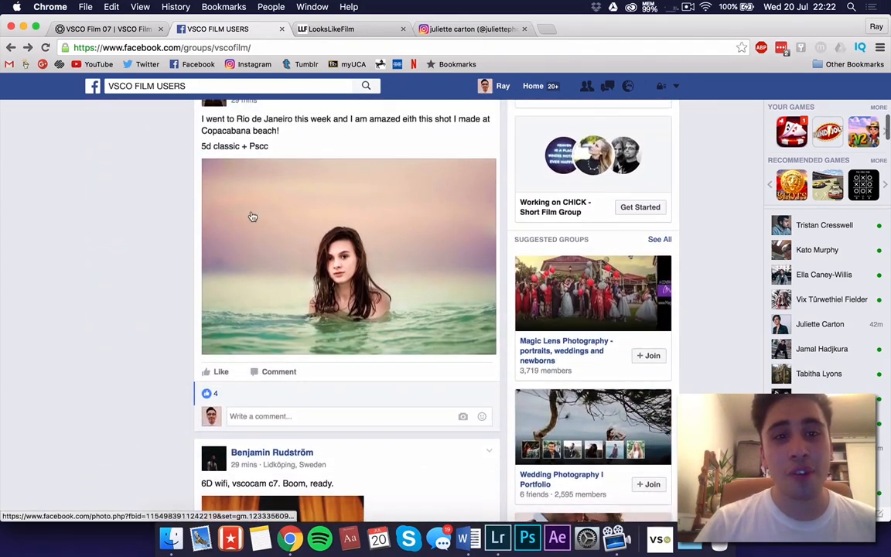
Step: Look through further member photos, view the freckled portrait captioned "5dIII 85L Ektar tweaked" enlarged, highlight its caption words and close it
{"action": "scroll", "coordinate": [253, 216], "scroll_direction": "down", "scroll_amount": 3}
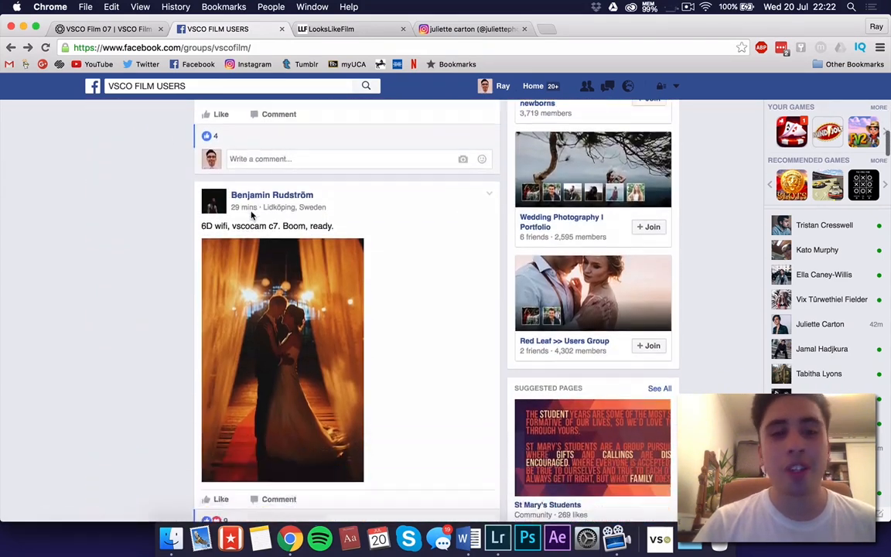
{"action": "scroll", "coordinate": [251, 216], "scroll_direction": "down", "scroll_amount": 4}
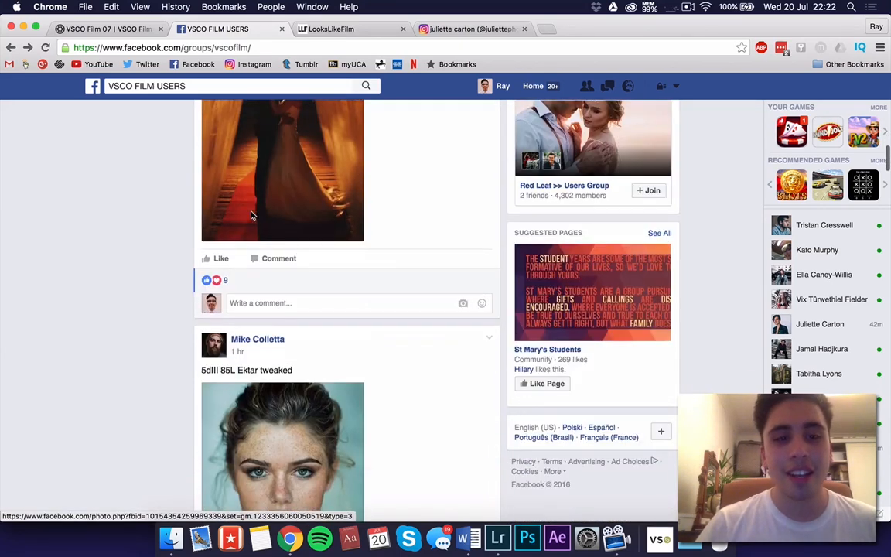
{"action": "scroll", "coordinate": [251, 216], "scroll_direction": "down", "scroll_amount": 1}
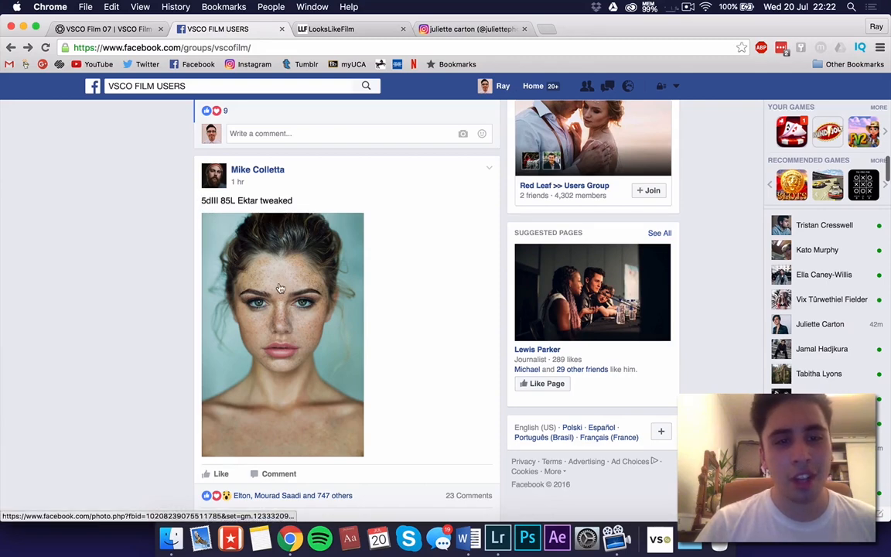
{"action": "left_click", "coordinate": [266, 319]}
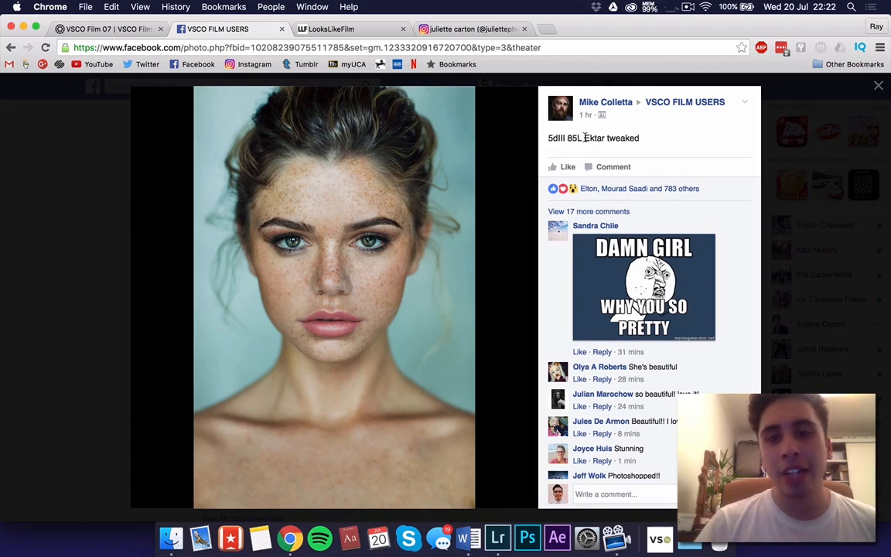
{"action": "left_click_drag", "start_coordinate": [585, 138], "coordinate": [601, 137]}
{"action": "left_click", "coordinate": [609, 137]}
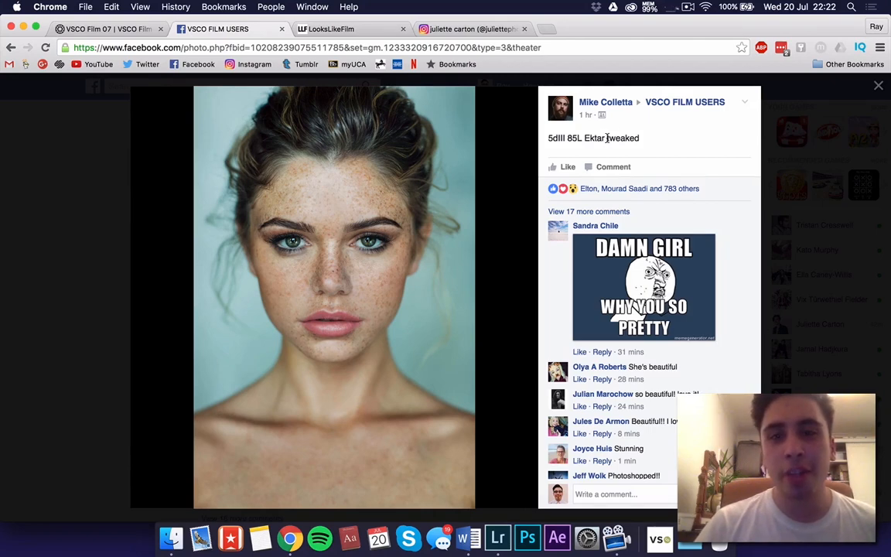
{"action": "left_click_drag", "start_coordinate": [608, 138], "coordinate": [647, 137]}
{"action": "left_click", "coordinate": [682, 138]}
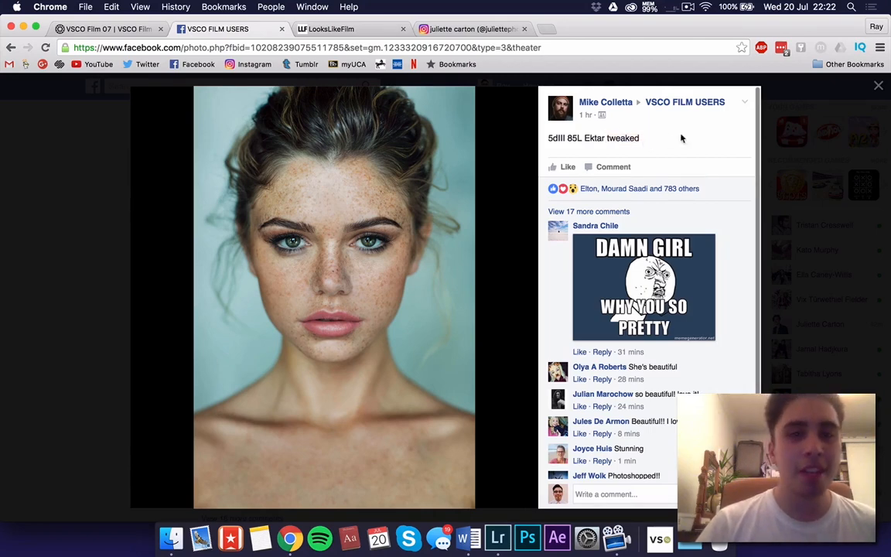
{"action": "left_click", "coordinate": [78, 254]}
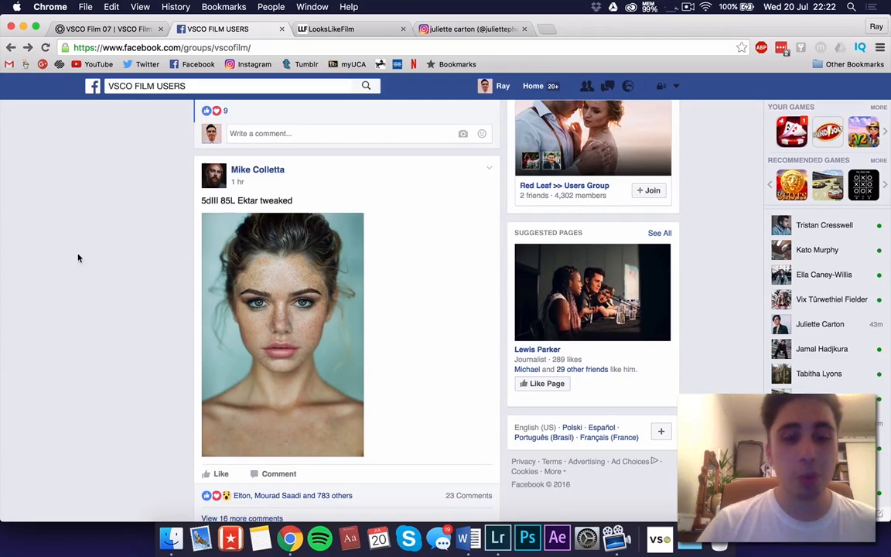
Step: Switch to Lightroom, apply the SO - Agfa Optima 100 II preset to the portrait and examine its tone and curve settings
{"action": "left_click", "coordinate": [495, 539]}
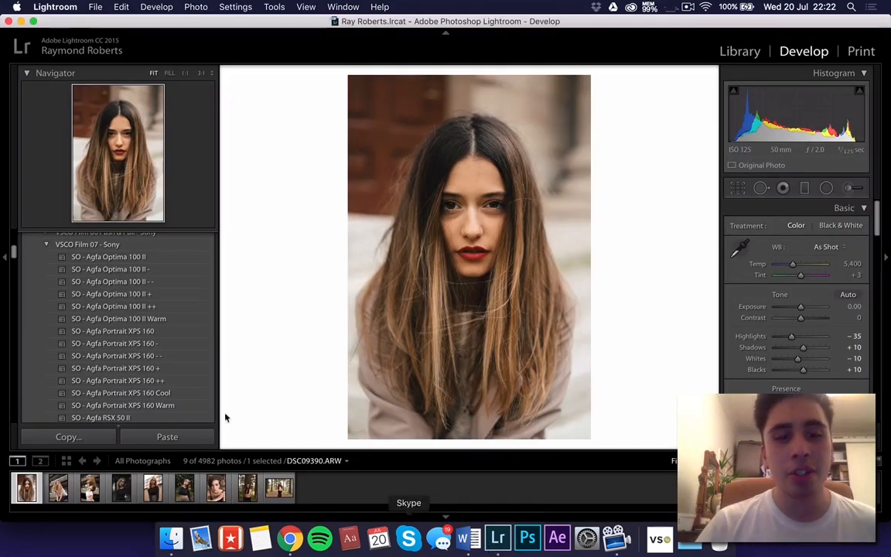
{"action": "left_click", "coordinate": [140, 258]}
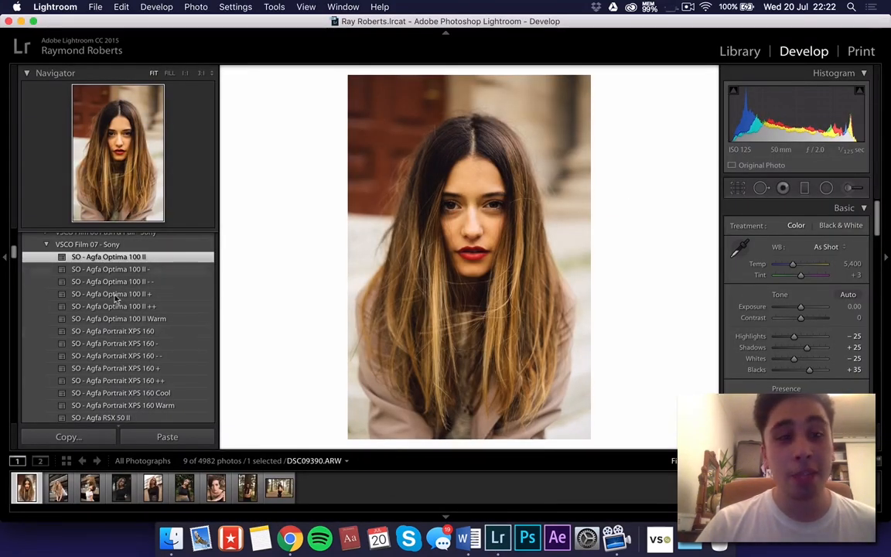
{"action": "scroll", "coordinate": [809, 355], "scroll_direction": "down", "scroll_amount": 3}
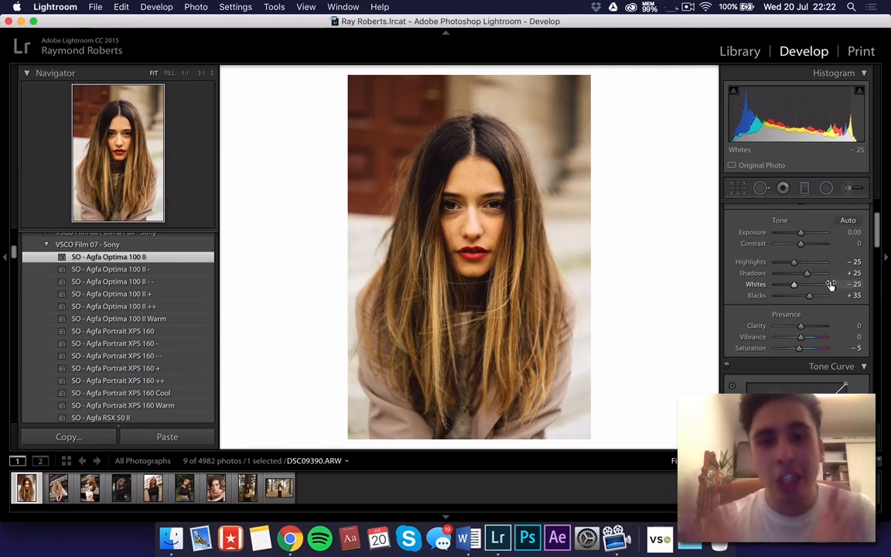
{"action": "scroll", "coordinate": [831, 283], "scroll_direction": "down", "scroll_amount": 4}
{"action": "scroll", "coordinate": [832, 283], "scroll_direction": "up", "scroll_amount": 2}
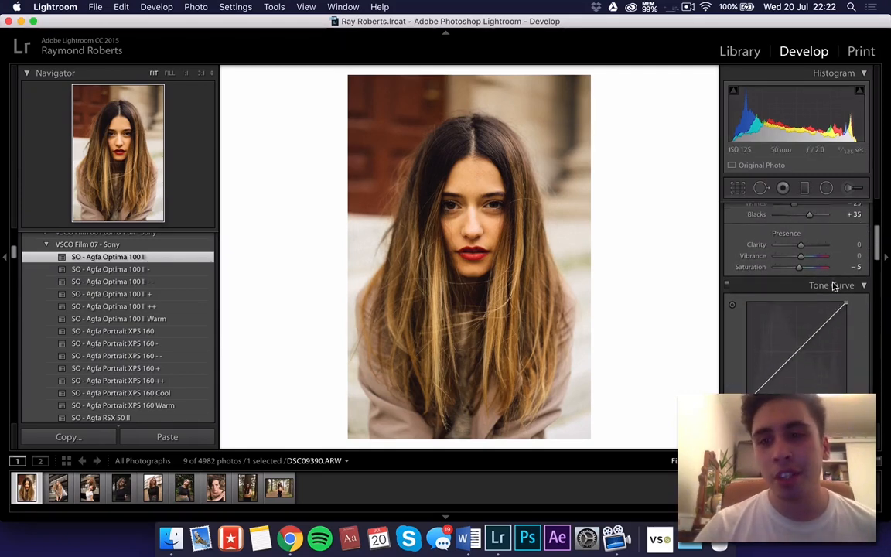
Step: Apply the SO - Agfa Portrait XPS 160 - preset and examine its tone, curve and HSL luminance and saturation settings
{"action": "left_click", "coordinate": [124, 343]}
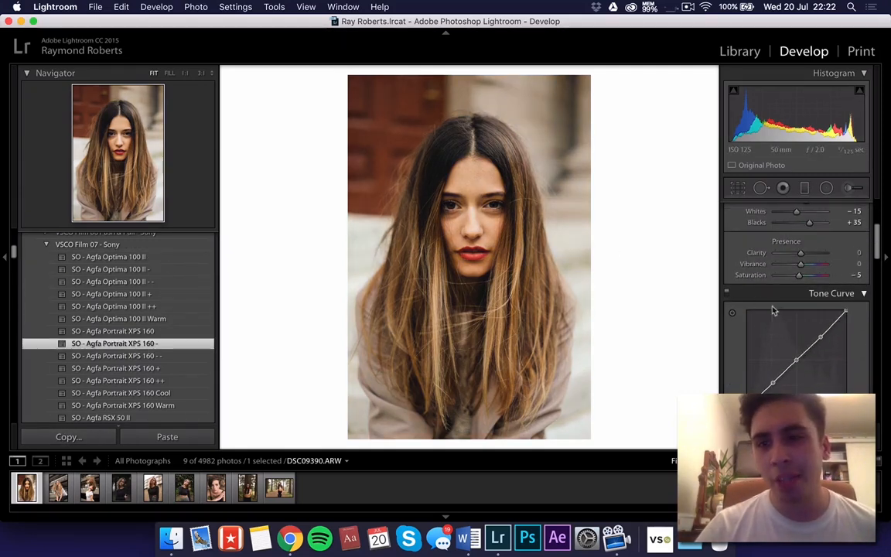
{"action": "scroll", "coordinate": [783, 377], "scroll_direction": "down", "scroll_amount": 3}
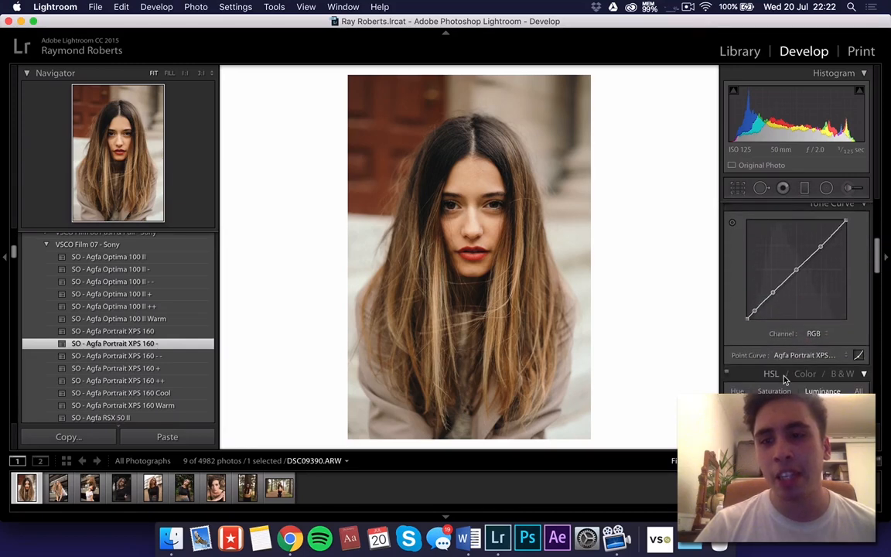
{"action": "scroll", "coordinate": [784, 377], "scroll_direction": "up", "scroll_amount": 6}
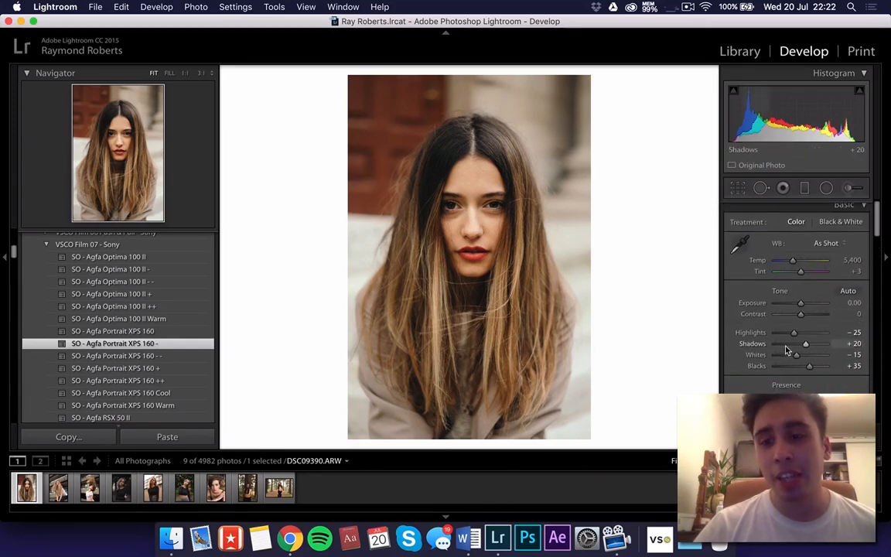
{"action": "scroll", "coordinate": [785, 347], "scroll_direction": "down", "scroll_amount": 4}
{"action": "scroll", "coordinate": [786, 348], "scroll_direction": "down", "scroll_amount": 3}
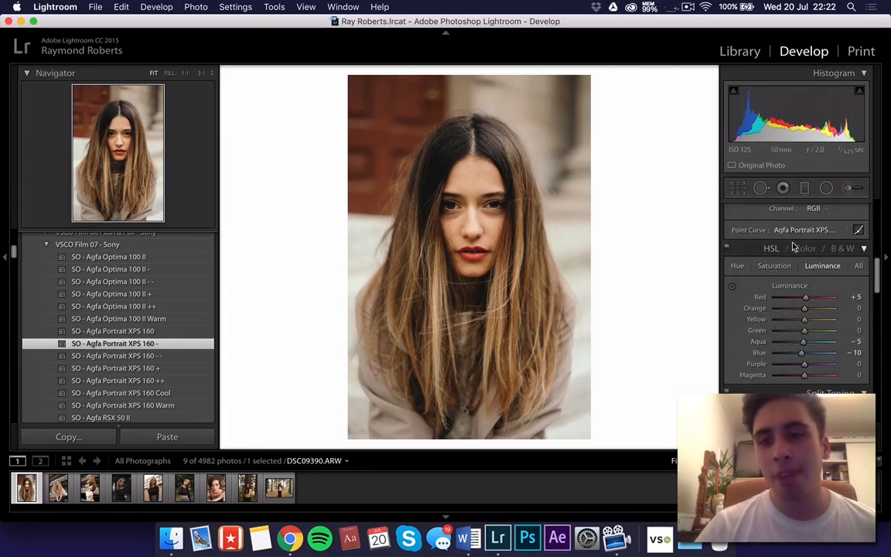
{"action": "left_click", "coordinate": [774, 266]}
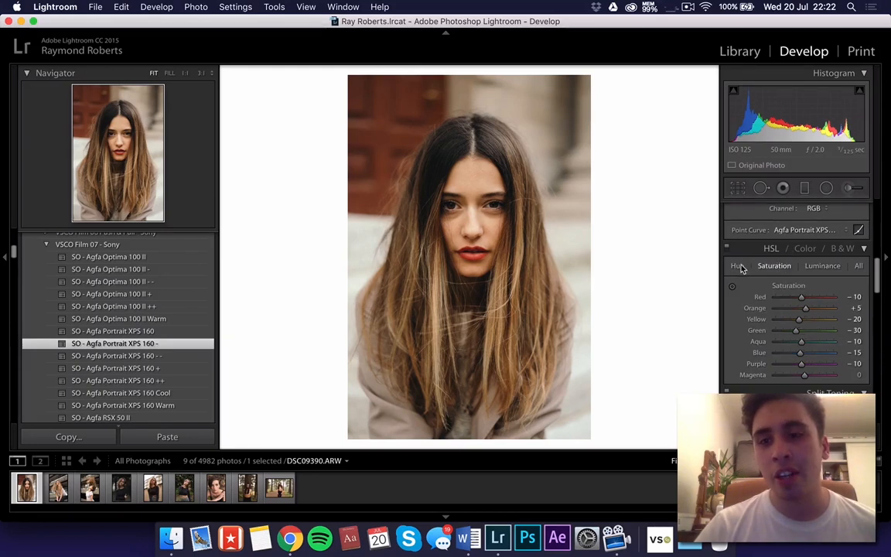
{"action": "scroll", "coordinate": [812, 276], "scroll_direction": "down", "scroll_amount": 3}
{"action": "scroll", "coordinate": [812, 277], "scroll_direction": "up", "scroll_amount": 6}
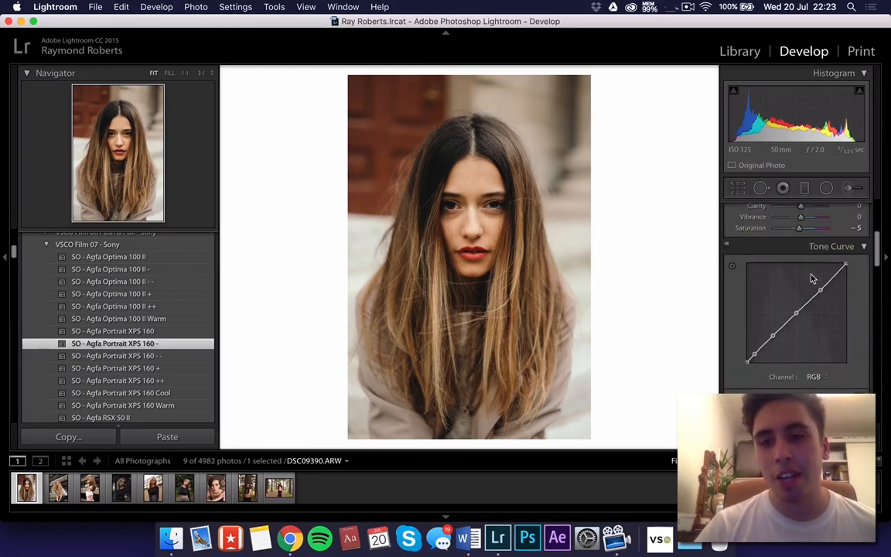
{"action": "scroll", "coordinate": [811, 275], "scroll_direction": "down", "scroll_amount": 3}
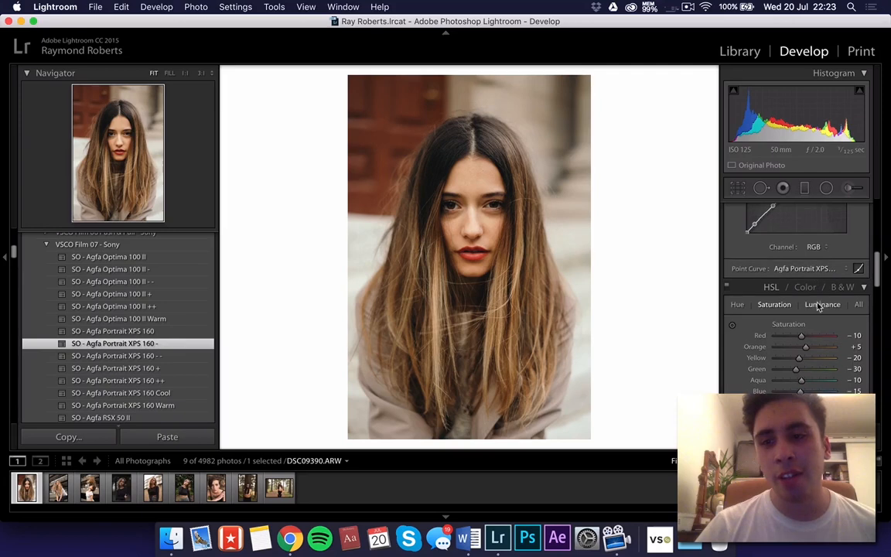
Step: Set the red luminance to -3 and inspect the lips up close before returning to the full photo
{"action": "left_click", "coordinate": [817, 305]}
{"action": "mouse_move", "coordinate": [803, 337]}
{"action": "left_mouse_down"}
{"action": "mouse_move", "coordinate": [795, 343]}
{"action": "mouse_move", "coordinate": [823, 339]}
{"action": "mouse_move", "coordinate": [805, 341]}
{"action": "left_mouse_up"}
{"action": "left_click", "coordinate": [436, 232]}
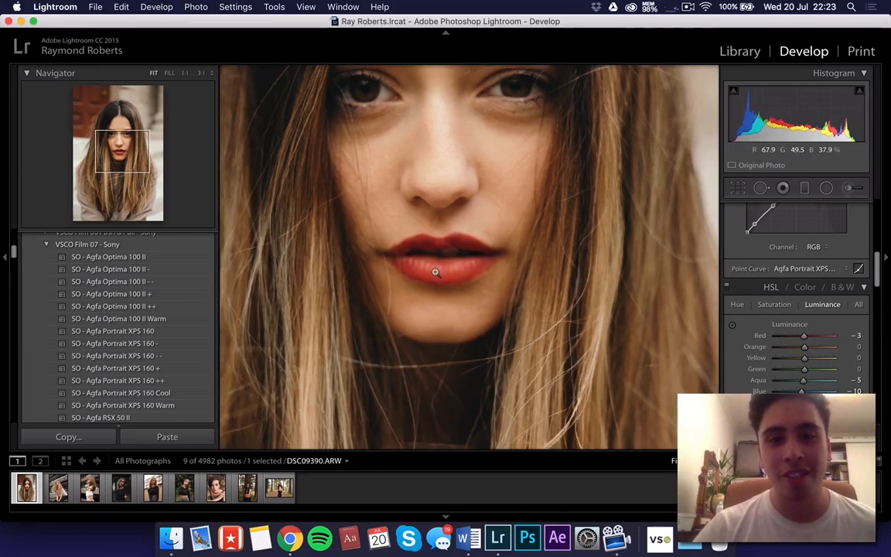
{"action": "left_click", "coordinate": [436, 272]}
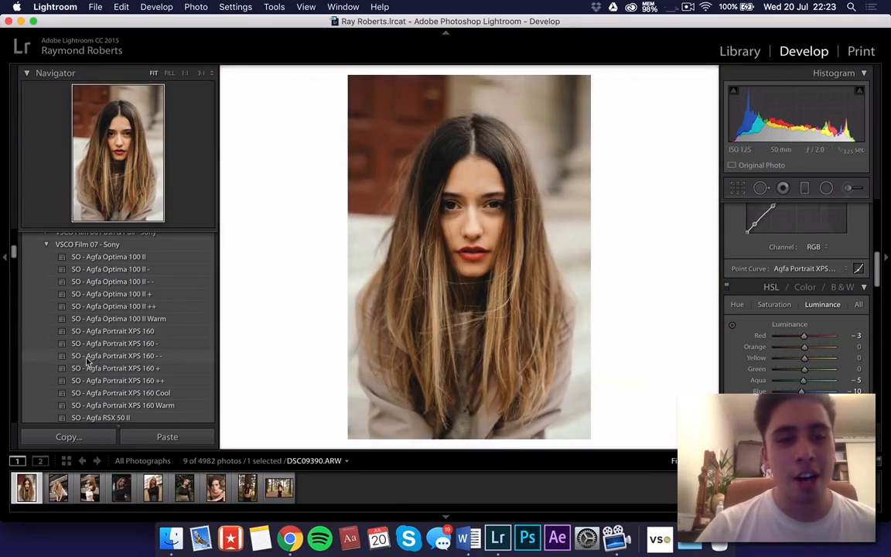
Step: Look through the VSCO Film 07 and VSCO Film Toolkit presets and review the portrait's Presence and Tone Curve settings
{"action": "scroll", "coordinate": [89, 344], "scroll_direction": "up", "scroll_amount": 2}
{"action": "scroll", "coordinate": [90, 348], "scroll_direction": "down", "scroll_amount": 15}
{"action": "scroll", "coordinate": [91, 345], "scroll_direction": "down", "scroll_amount": 5}
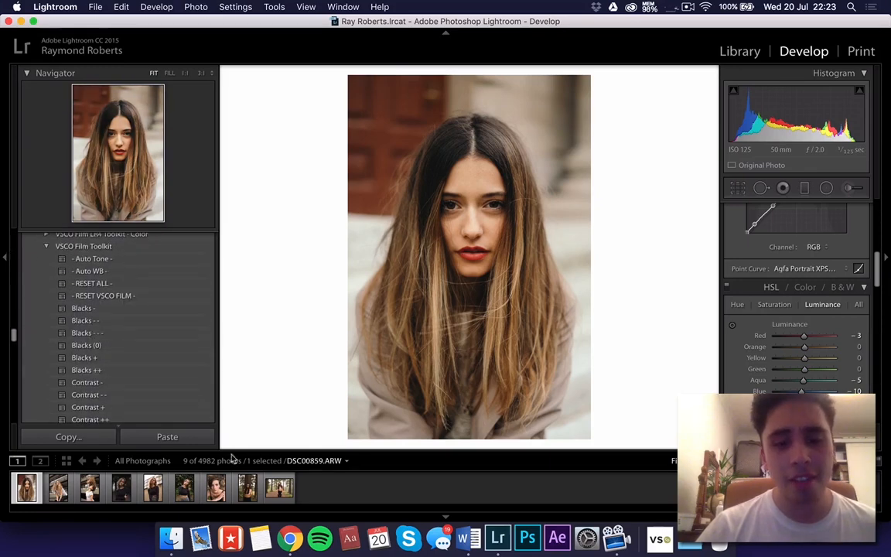
{"action": "scroll", "coordinate": [92, 340], "scroll_direction": "up", "scroll_amount": 5}
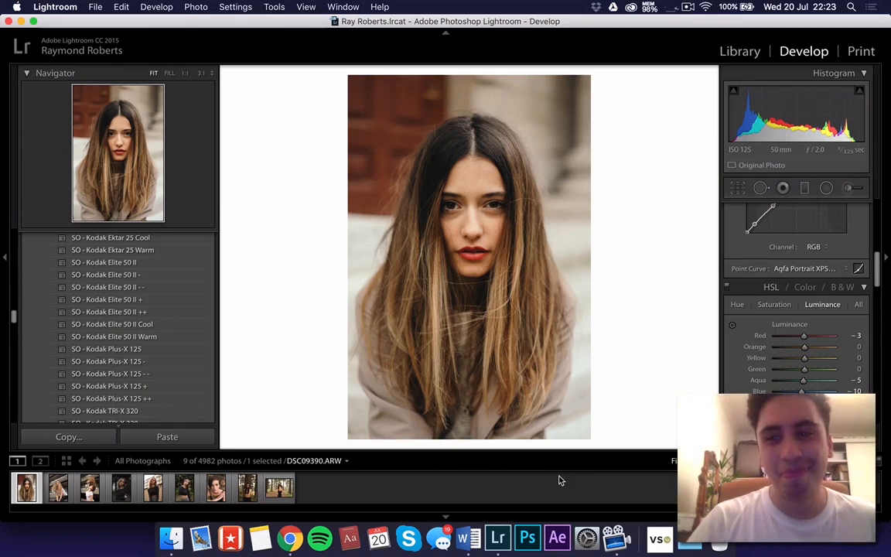
{"action": "scroll", "coordinate": [748, 278], "scroll_direction": "up", "scroll_amount": 3}
{"action": "scroll", "coordinate": [748, 279], "scroll_direction": "up", "scroll_amount": 3}
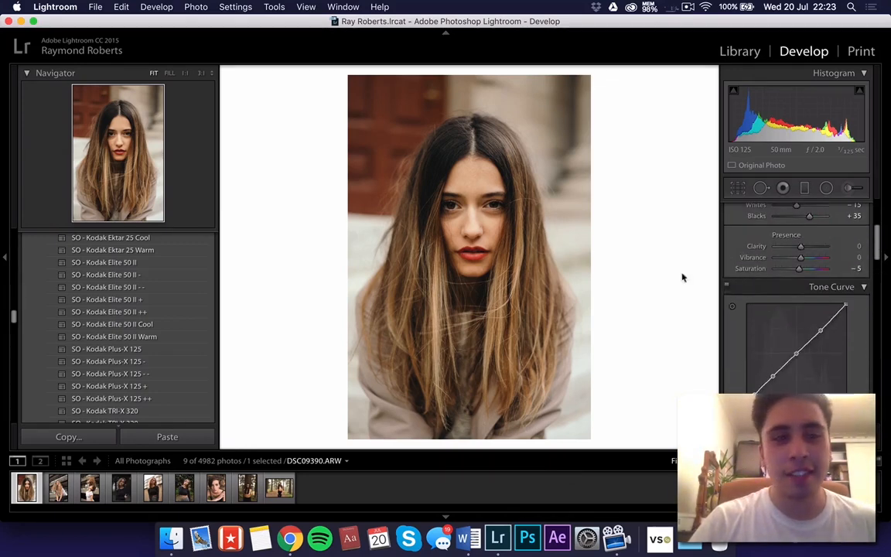
Step: Switch to Chrome and enter the LooksLikeFilm site from its Choo Choo Camp landing page
{"action": "left_click", "coordinate": [303, 542]}
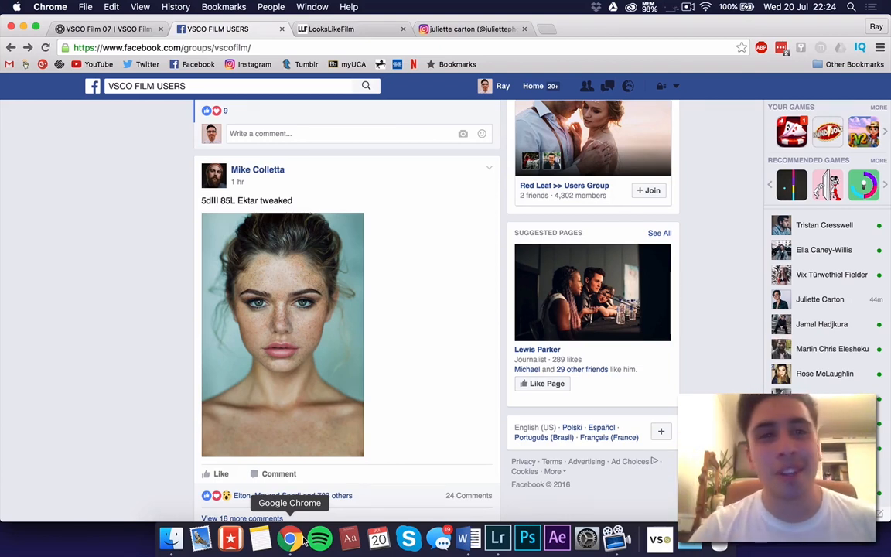
{"action": "left_click", "coordinate": [329, 31]}
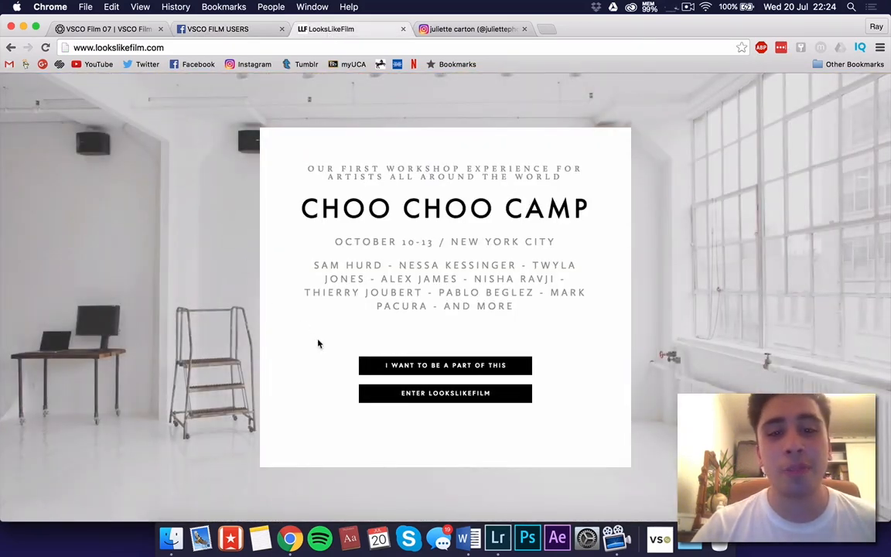
{"action": "left_click", "coordinate": [259, 30]}
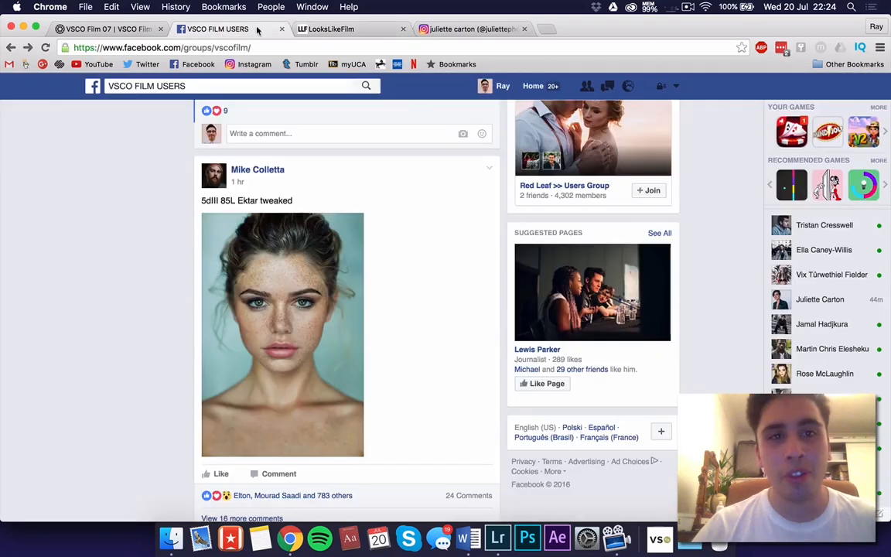
{"action": "left_click", "coordinate": [325, 29]}
{"action": "left_click", "coordinate": [431, 394]}
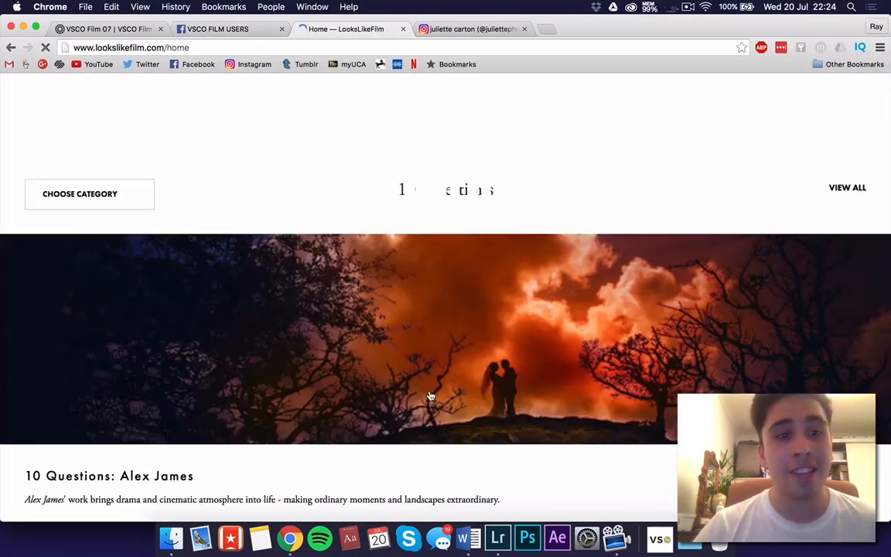
Step: Look through the LooksLikeFilm home page, including the 10 Questions articles, the Before and After section and the Daily Update banner
{"action": "scroll", "coordinate": [431, 396], "scroll_direction": "down", "scroll_amount": 10}
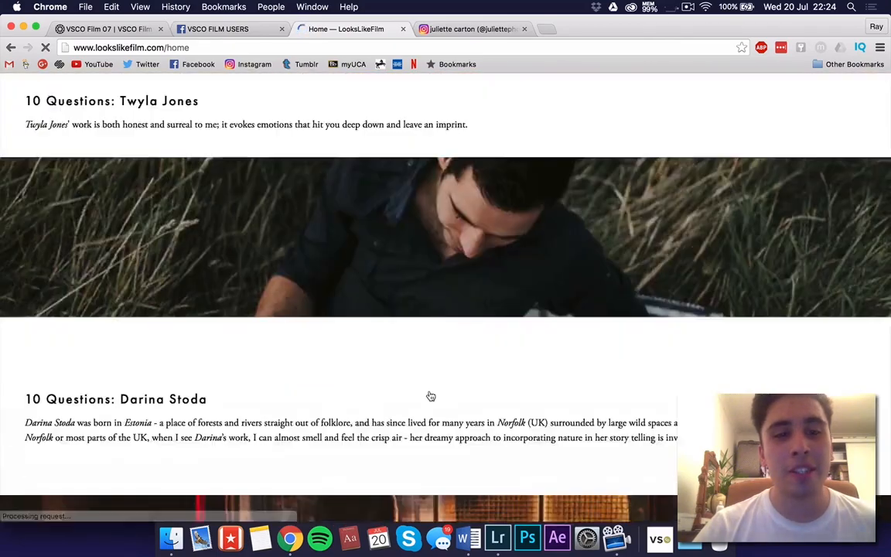
{"action": "scroll", "coordinate": [431, 397], "scroll_direction": "down", "scroll_amount": 15}
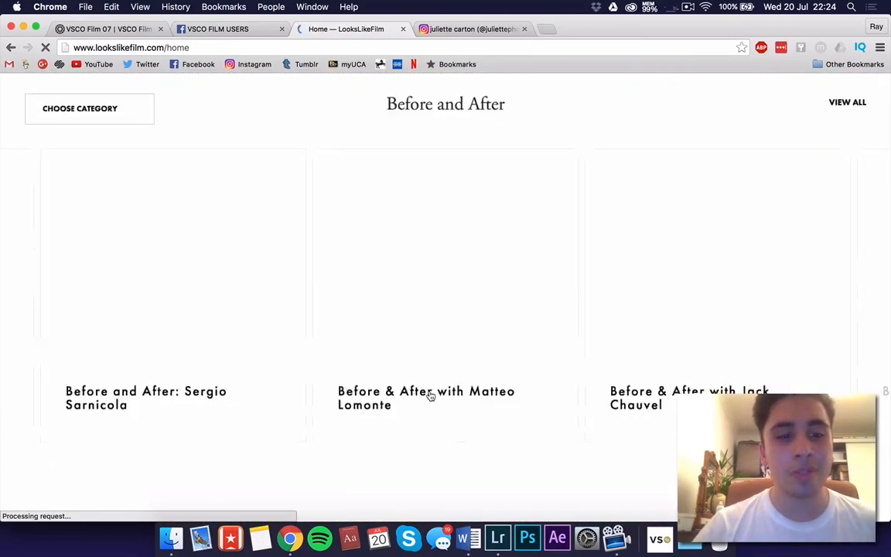
{"action": "scroll", "coordinate": [431, 396], "scroll_direction": "down", "scroll_amount": 10}
{"action": "scroll", "coordinate": [431, 396], "scroll_direction": "up", "scroll_amount": 20}
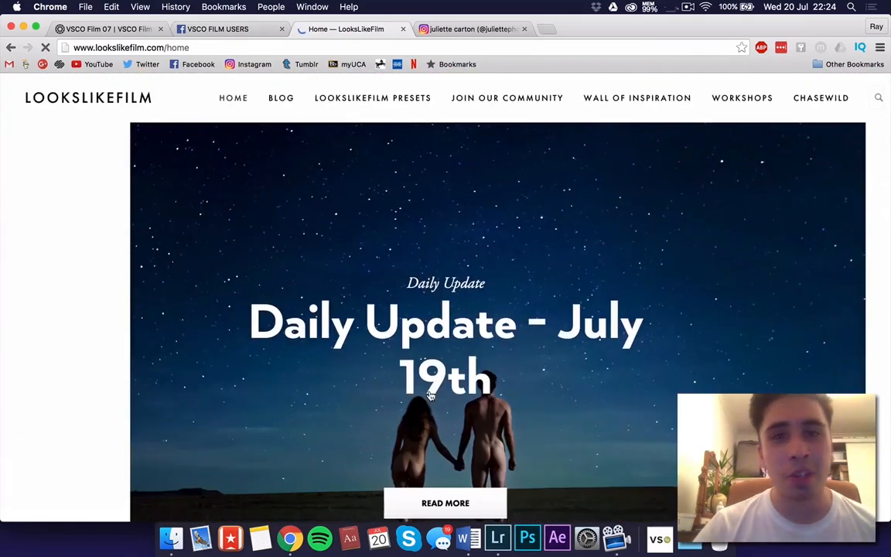
{"action": "scroll", "coordinate": [411, 256], "scroll_direction": "down", "scroll_amount": 3}
{"action": "scroll", "coordinate": [412, 255], "scroll_direction": "up", "scroll_amount": 3}
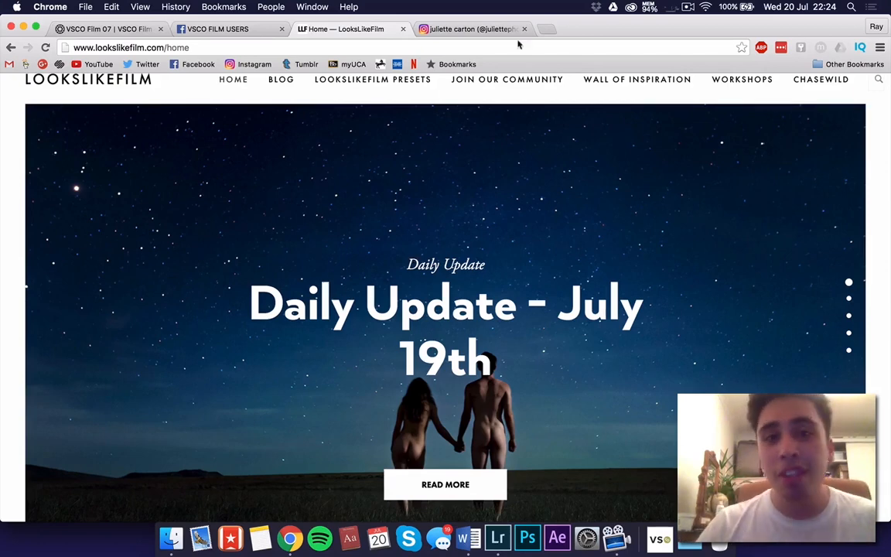
Step: View the photographer's Instagram profile, look through the posts, open the portrait of a man on a city street and close it
{"action": "left_click", "coordinate": [470, 28]}
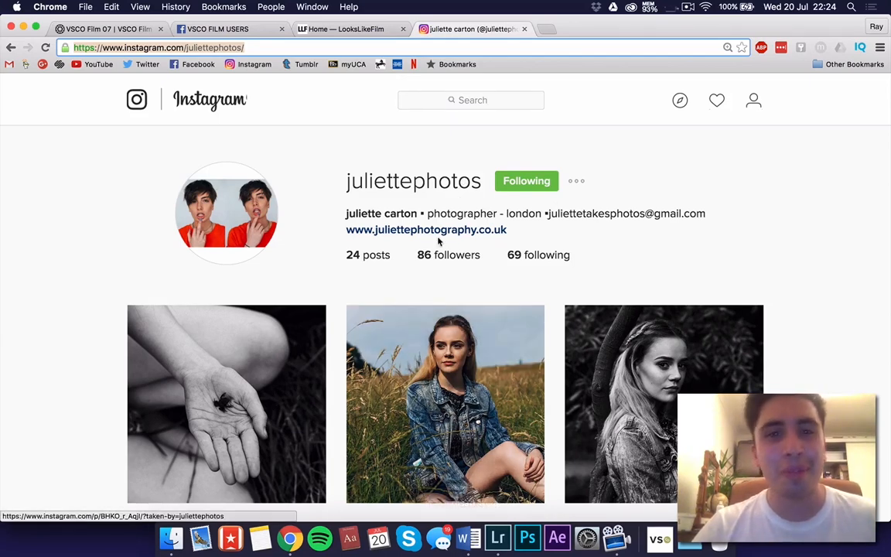
{"action": "scroll", "coordinate": [441, 241], "scroll_direction": "down", "scroll_amount": 5}
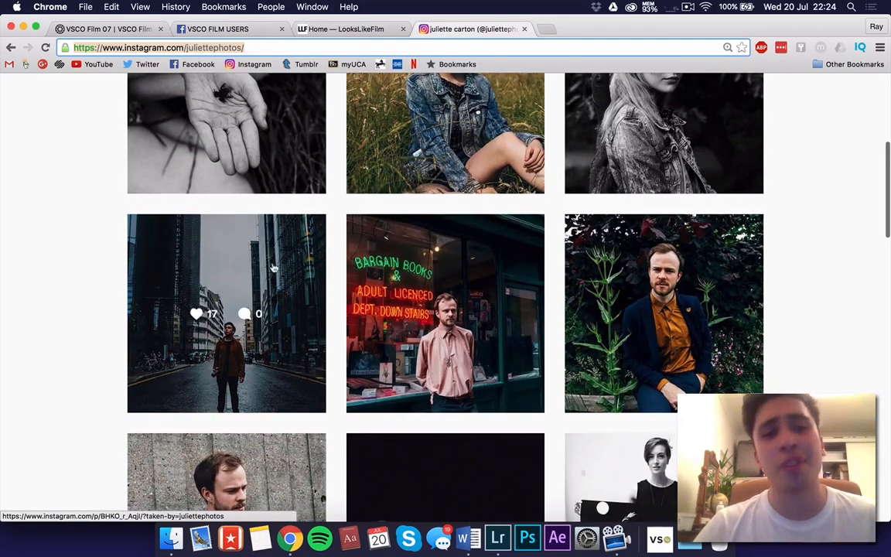
{"action": "left_click", "coordinate": [279, 267]}
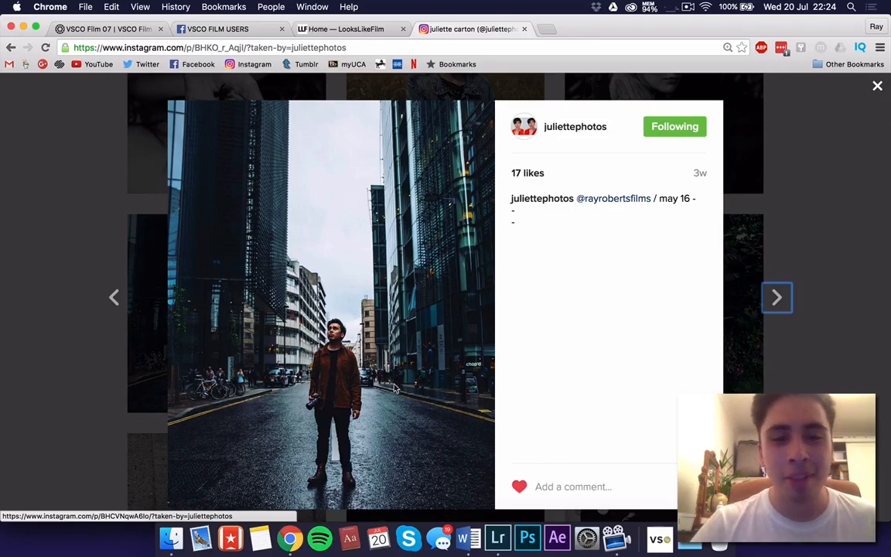
{"action": "left_click", "coordinate": [851, 188]}
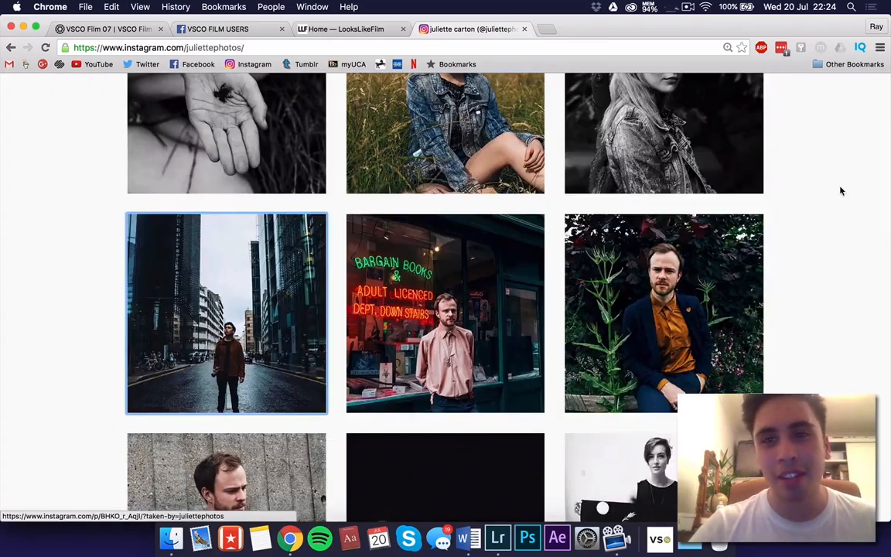
Step: Look through the older concert photos on the photographer's Instagram profile and return to the profile header
{"action": "scroll", "coordinate": [842, 191], "scroll_direction": "down", "scroll_amount": 7}
{"action": "scroll", "coordinate": [842, 191], "scroll_direction": "down", "scroll_amount": 7}
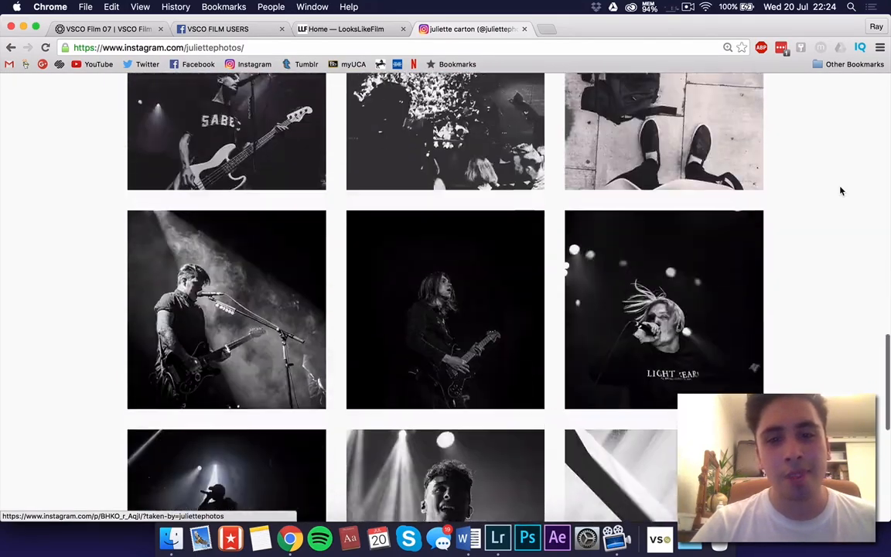
{"action": "scroll", "coordinate": [842, 191], "scroll_direction": "up", "scroll_amount": 15}
{"action": "scroll", "coordinate": [842, 191], "scroll_direction": "up", "scroll_amount": 3}
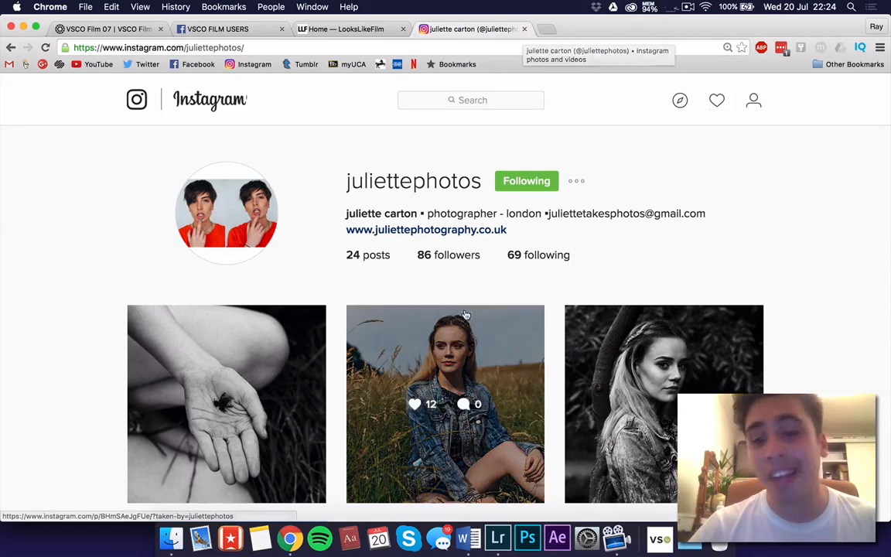
Step: Switch to Lightroom and look through the VSCO Film 07 - Sony presets, including the Kodak, Ilford, Fuji and Agfa films
{"action": "left_click", "coordinate": [498, 542]}
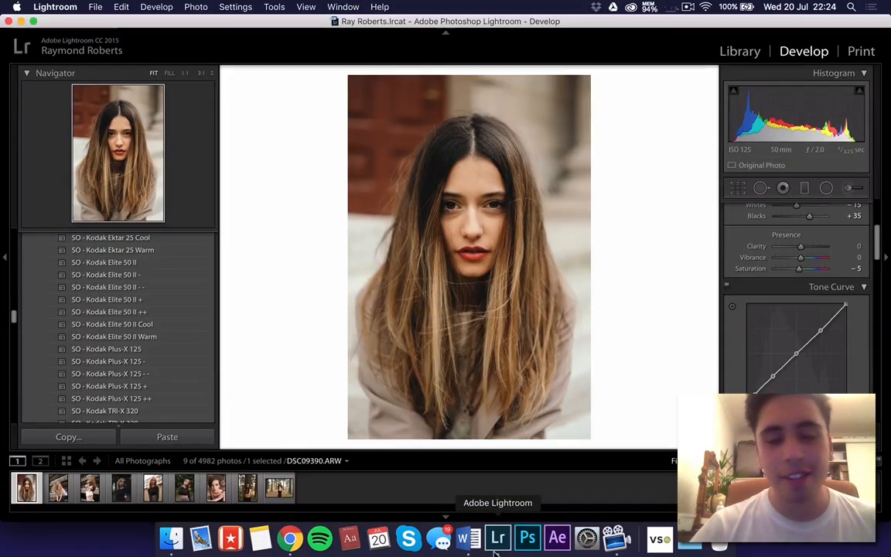
{"action": "scroll", "coordinate": [175, 358], "scroll_direction": "down", "scroll_amount": 2}
{"action": "scroll", "coordinate": [175, 357], "scroll_direction": "up", "scroll_amount": 4}
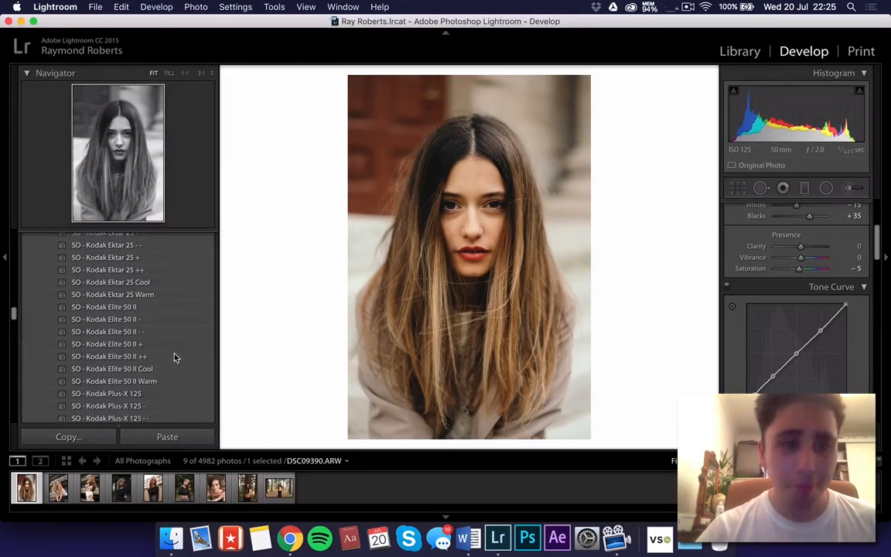
{"action": "scroll", "coordinate": [175, 358], "scroll_direction": "up", "scroll_amount": 5}
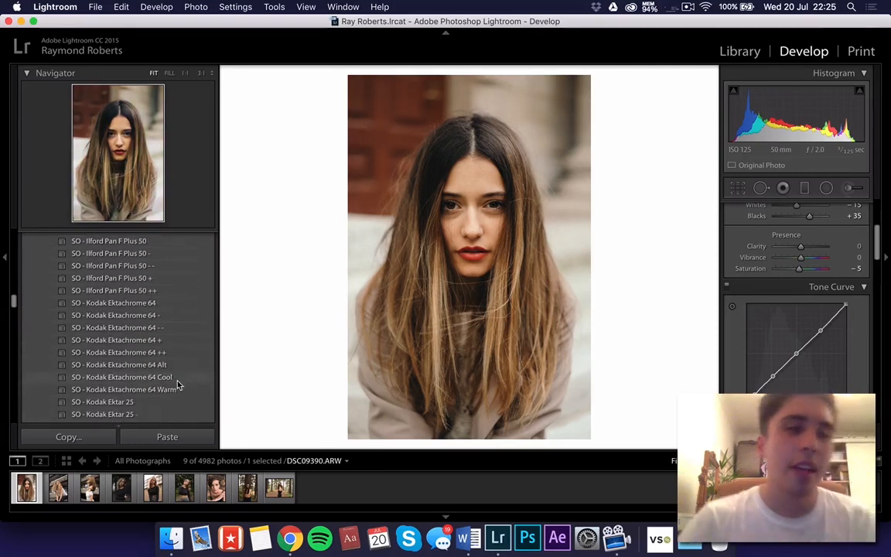
{"action": "scroll", "coordinate": [177, 385], "scroll_direction": "up", "scroll_amount": 4}
{"action": "scroll", "coordinate": [128, 291], "scroll_direction": "up", "scroll_amount": 5}
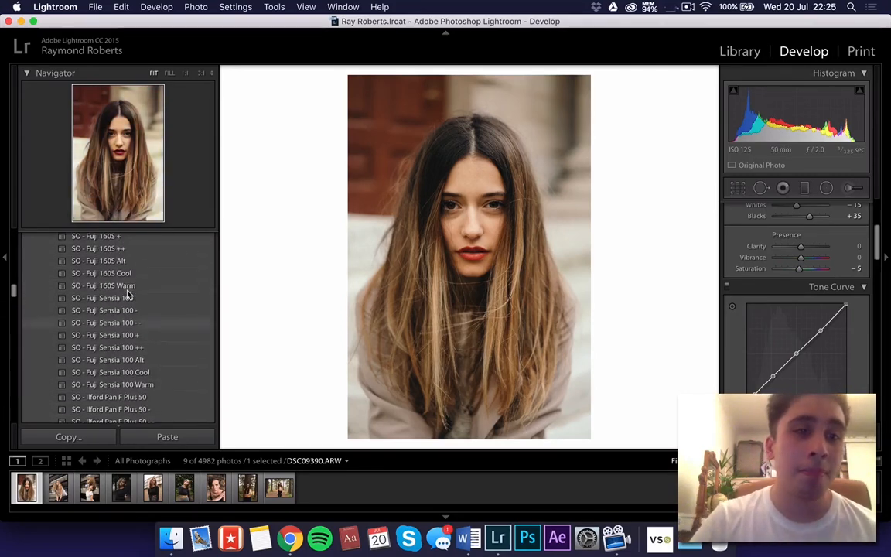
{"action": "scroll", "coordinate": [128, 295], "scroll_direction": "up", "scroll_amount": 4}
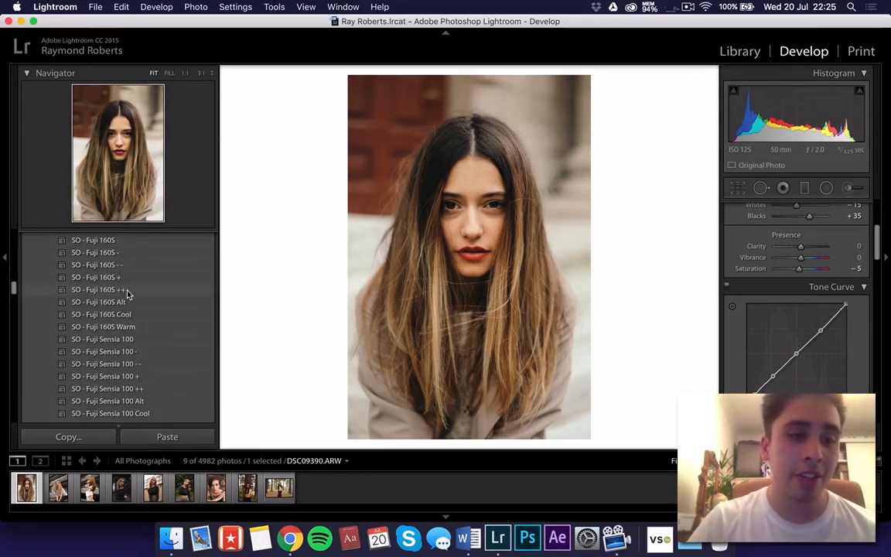
{"action": "scroll", "coordinate": [126, 312], "scroll_direction": "up", "scroll_amount": 4}
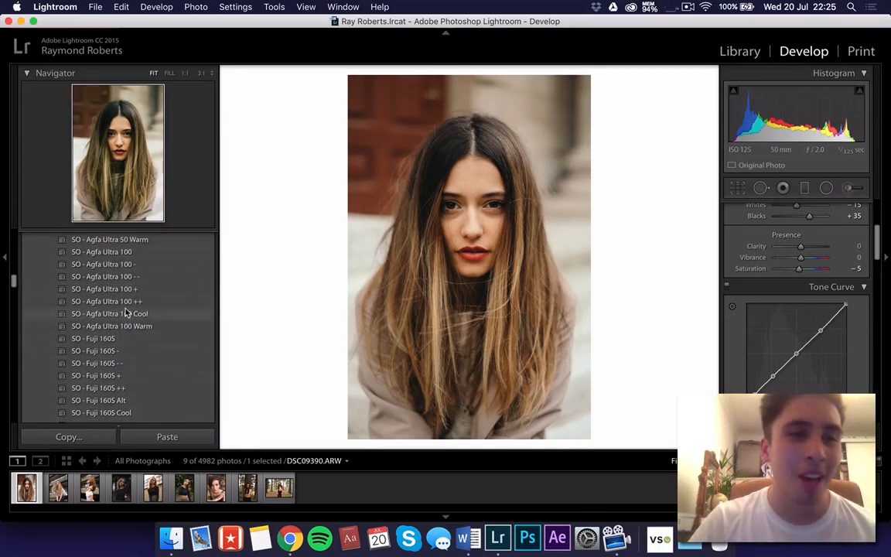
{"action": "scroll", "coordinate": [126, 312], "scroll_direction": "up", "scroll_amount": 6}
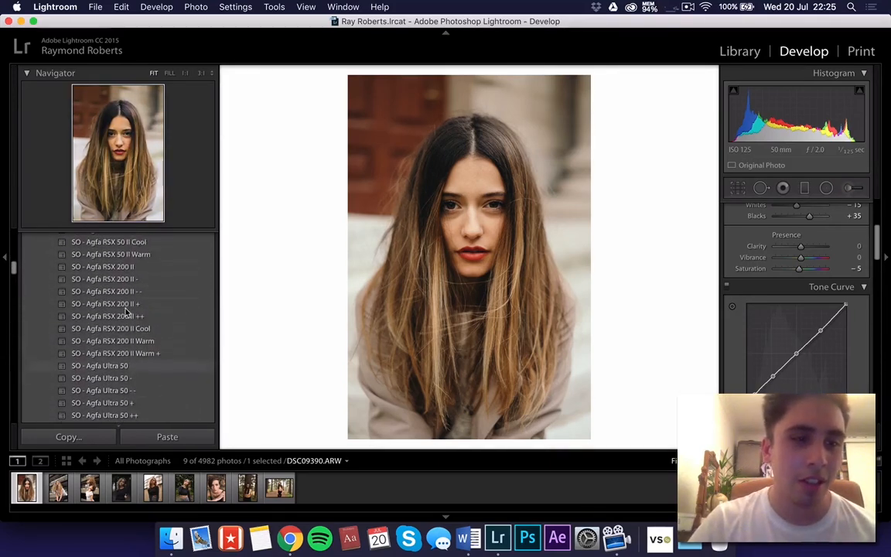
{"action": "scroll", "coordinate": [126, 312], "scroll_direction": "up", "scroll_amount": 5}
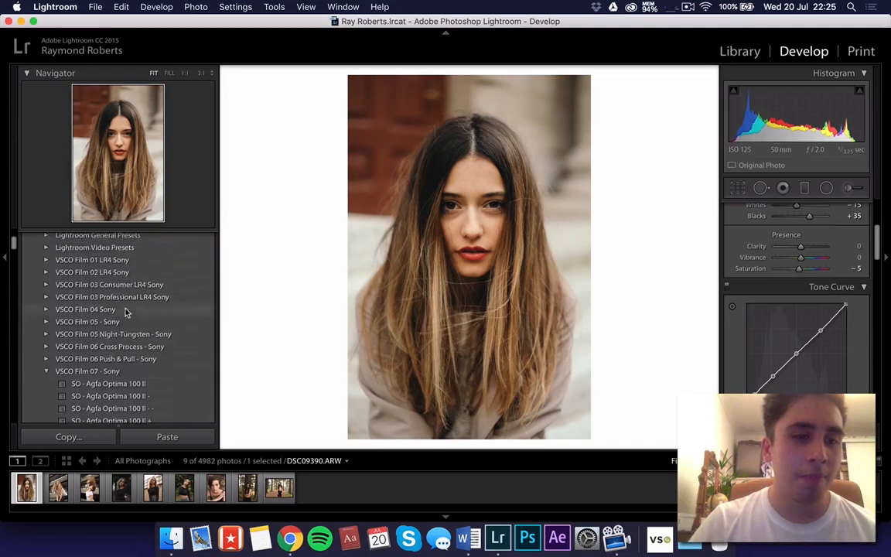
{"action": "scroll", "coordinate": [126, 312], "scroll_direction": "down", "scroll_amount": 8}
{"action": "scroll", "coordinate": [126, 312], "scroll_direction": "down", "scroll_amount": 10}
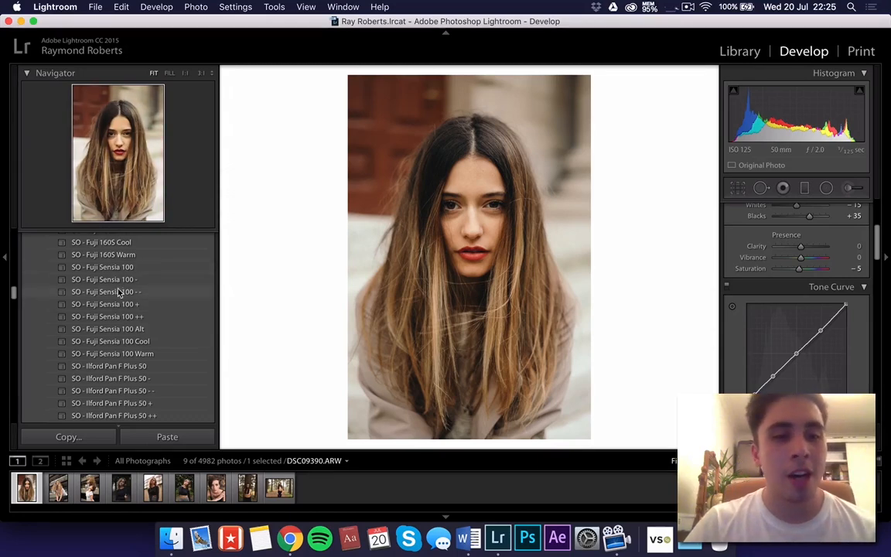
{"action": "scroll", "coordinate": [132, 321], "scroll_direction": "down", "scroll_amount": 2}
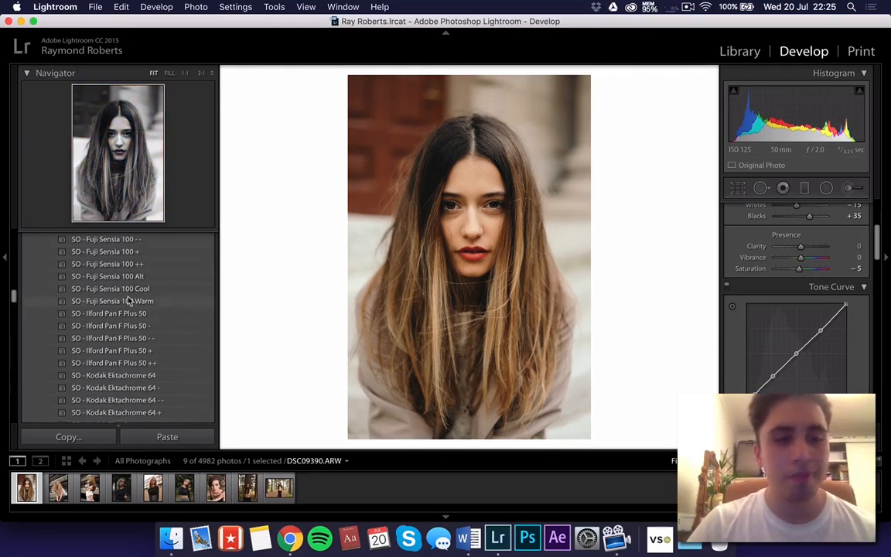
Step: Try the SO - Fuji Sensia 100 ++, Alt, Cool and Warm presets on the portrait
{"action": "left_click", "coordinate": [123, 265]}
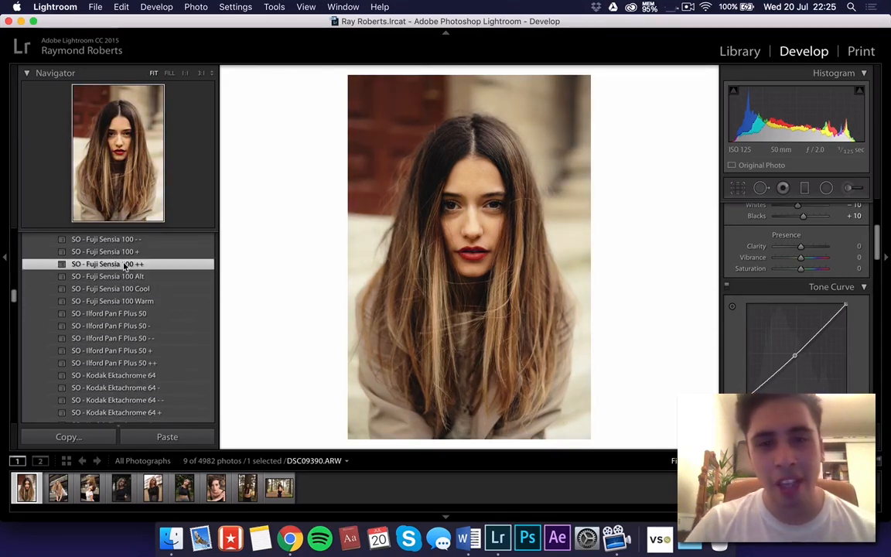
{"action": "left_click", "coordinate": [123, 277]}
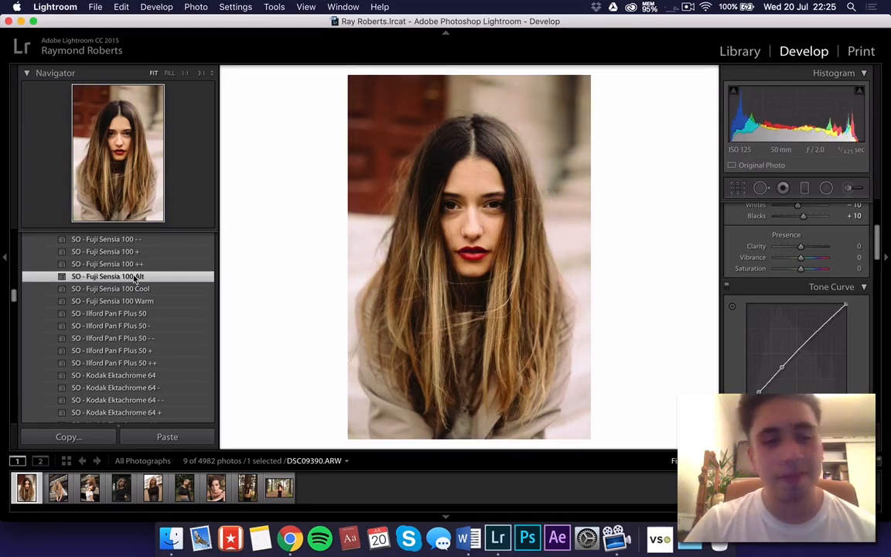
{"action": "left_click", "coordinate": [139, 291]}
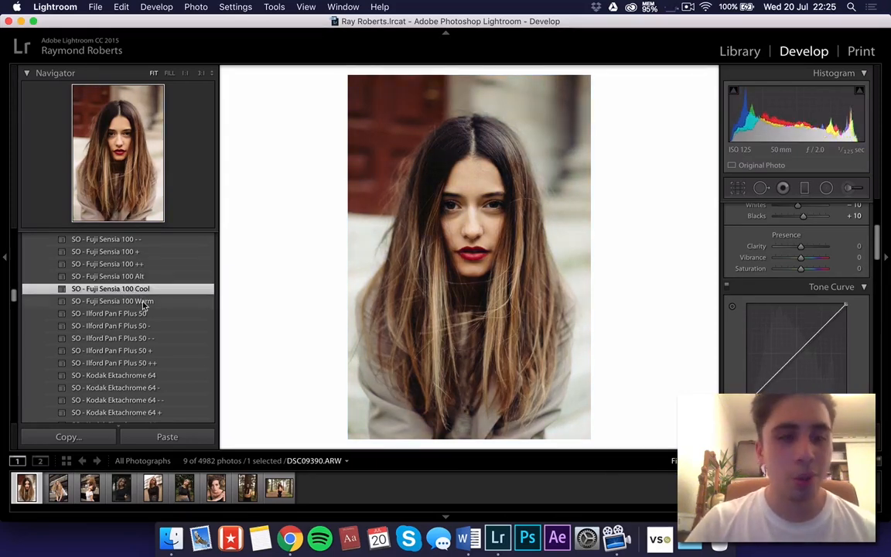
{"action": "left_click", "coordinate": [142, 302]}
{"action": "scroll", "coordinate": [143, 307], "scroll_direction": "down", "scroll_amount": 2}
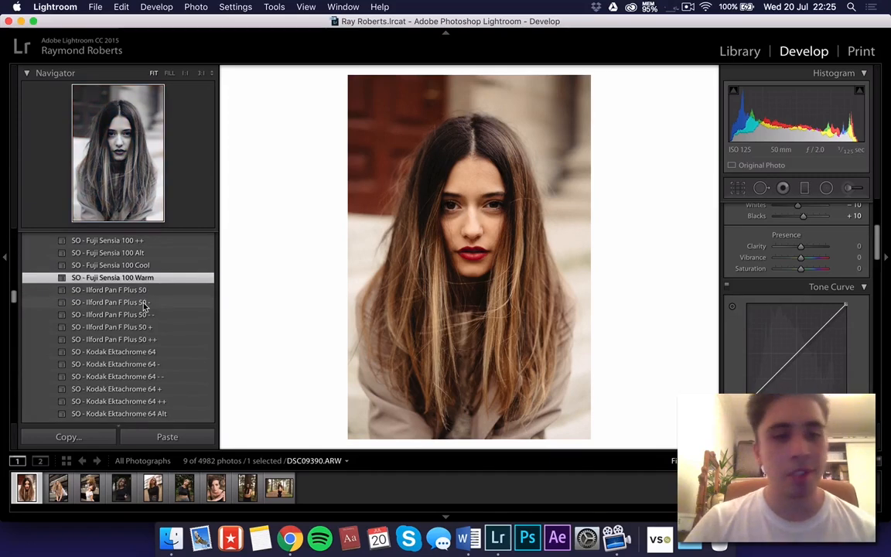
Step: Try the black-and-white presets SO - Ilford Pan F Plus 50 and Ilford Pan F Plus 50 ++ on the portrait
{"action": "left_click", "coordinate": [135, 290]}
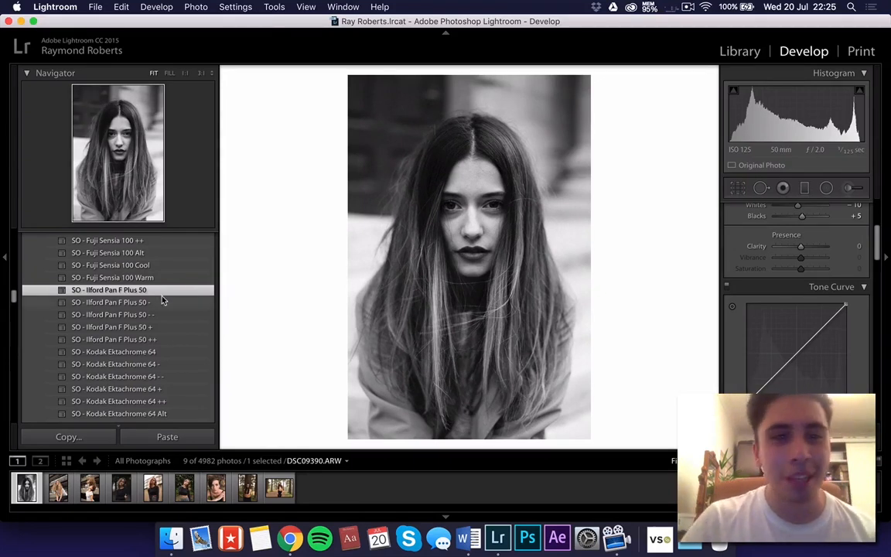
{"action": "scroll", "coordinate": [145, 306], "scroll_direction": "down", "scroll_amount": 2}
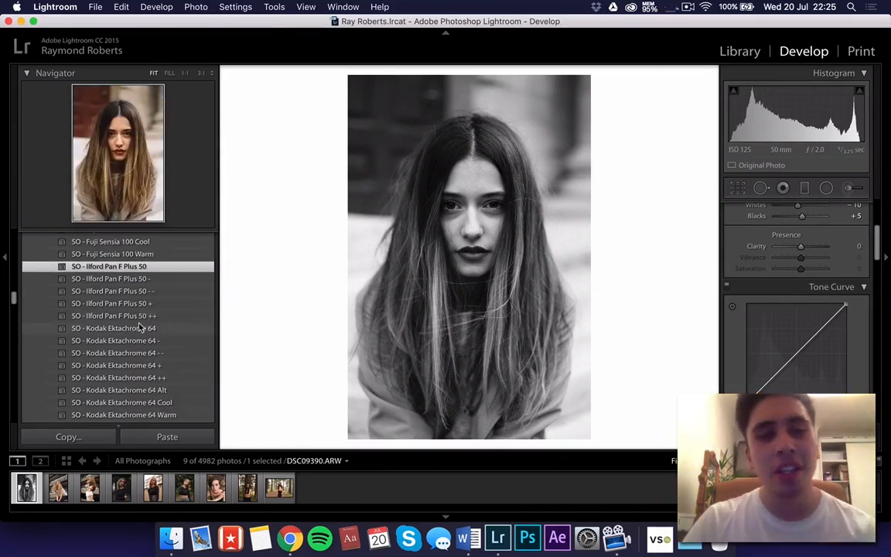
{"action": "left_click", "coordinate": [139, 317]}
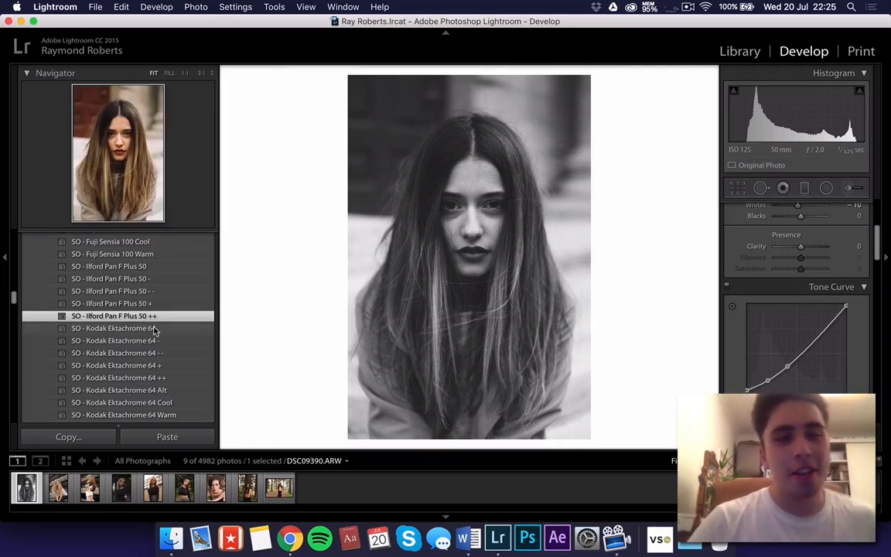
Step: Apply the SO - Kodak Ektachrome 64 preset and set Temp to 4,346, Exposure to -0.18 and Highlights to -29
{"action": "left_click", "coordinate": [154, 329]}
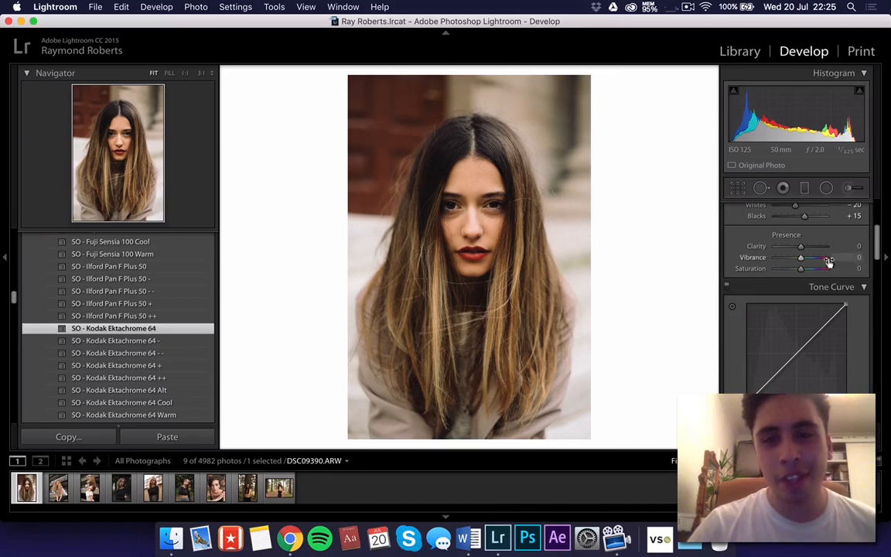
{"action": "scroll", "coordinate": [829, 261], "scroll_direction": "up", "scroll_amount": 5}
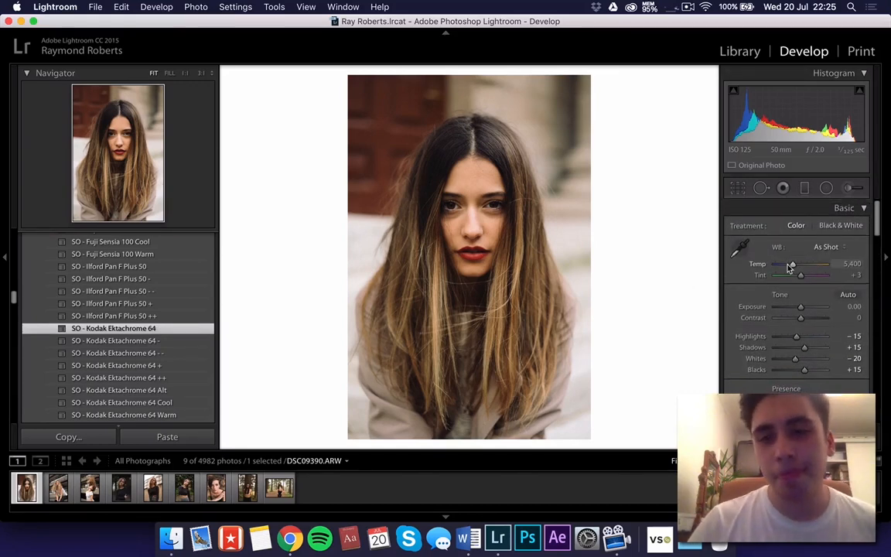
{"action": "left_click_drag", "start_coordinate": [789, 265], "coordinate": [788, 268]}
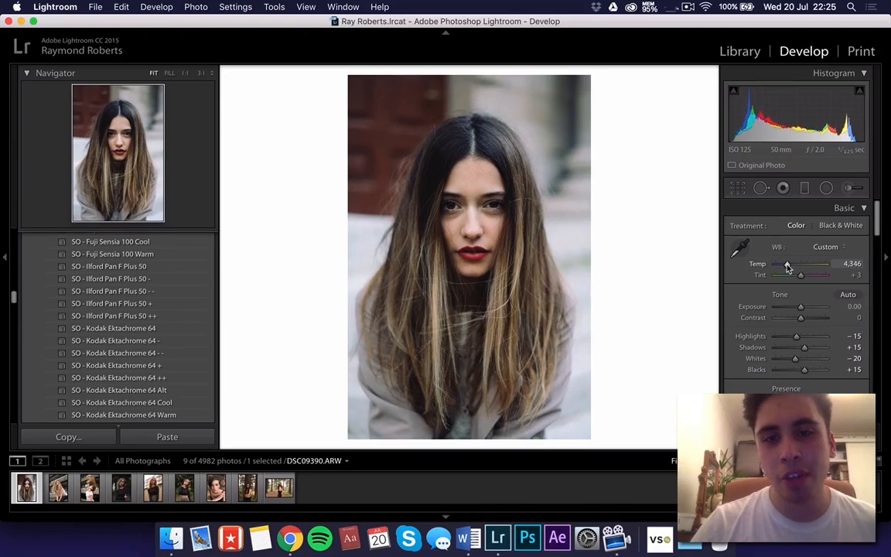
{"action": "left_click_drag", "start_coordinate": [800, 308], "coordinate": [800, 307]}
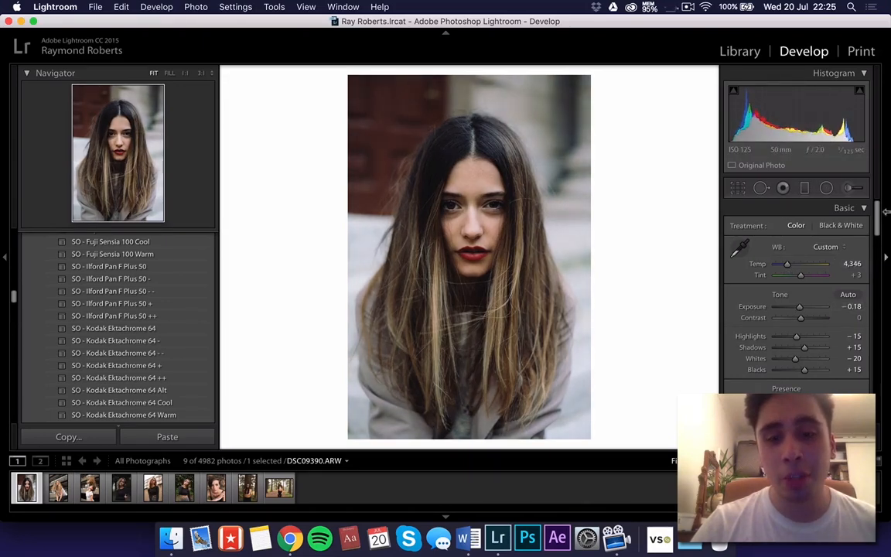
{"action": "mouse_move", "coordinate": [796, 337]}
{"action": "left_mouse_down"}
{"action": "mouse_move", "coordinate": [784, 339]}
{"action": "mouse_move", "coordinate": [795, 341]}
{"action": "left_mouse_up"}
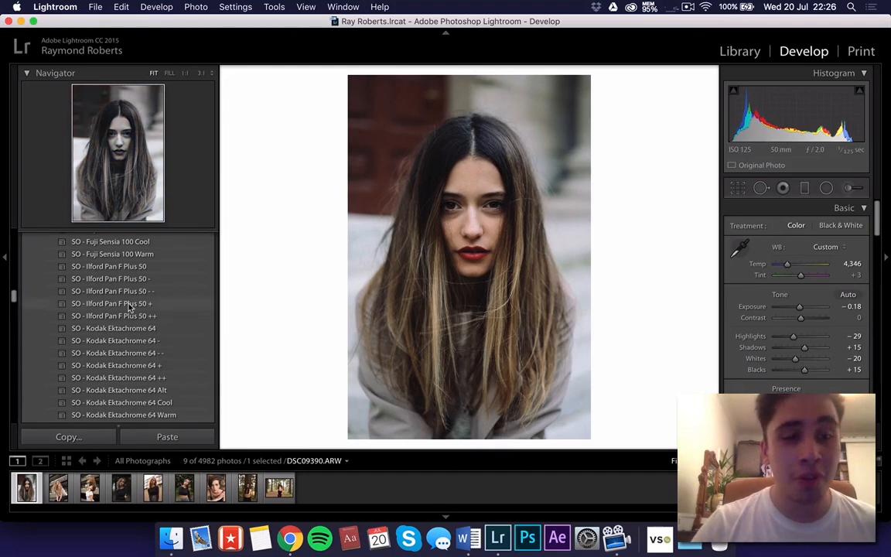
Step: Try the SO - Kodak Ektar 25 + preset on the portrait, and replace it with SO - Kodak Ektachrome 64 ++
{"action": "scroll", "coordinate": [129, 309], "scroll_direction": "down", "scroll_amount": 3}
{"action": "scroll", "coordinate": [129, 308], "scroll_direction": "down", "scroll_amount": 3}
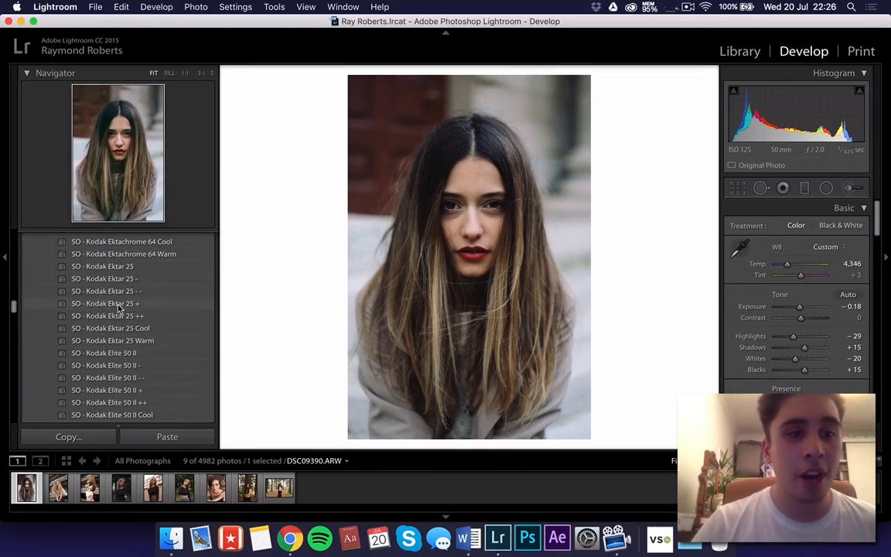
{"action": "left_click", "coordinate": [119, 307]}
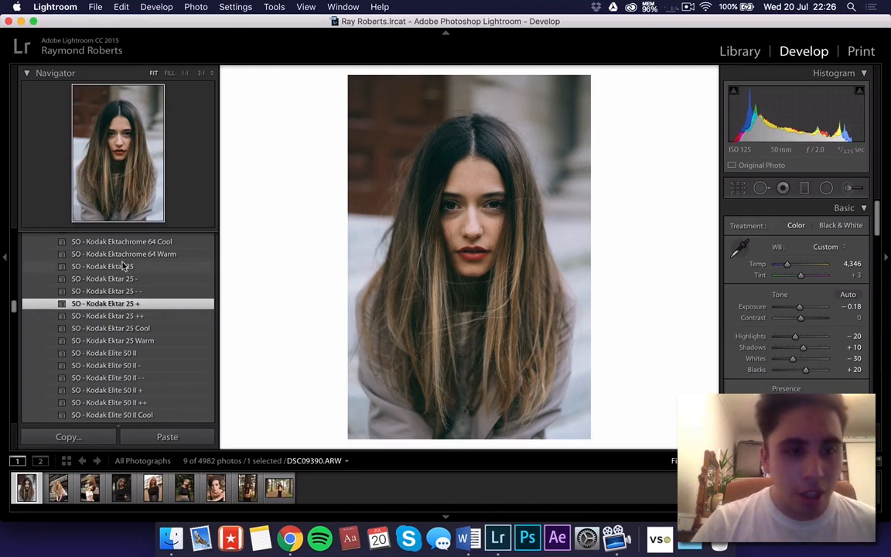
{"action": "scroll", "coordinate": [119, 308], "scroll_direction": "up", "scroll_amount": 3}
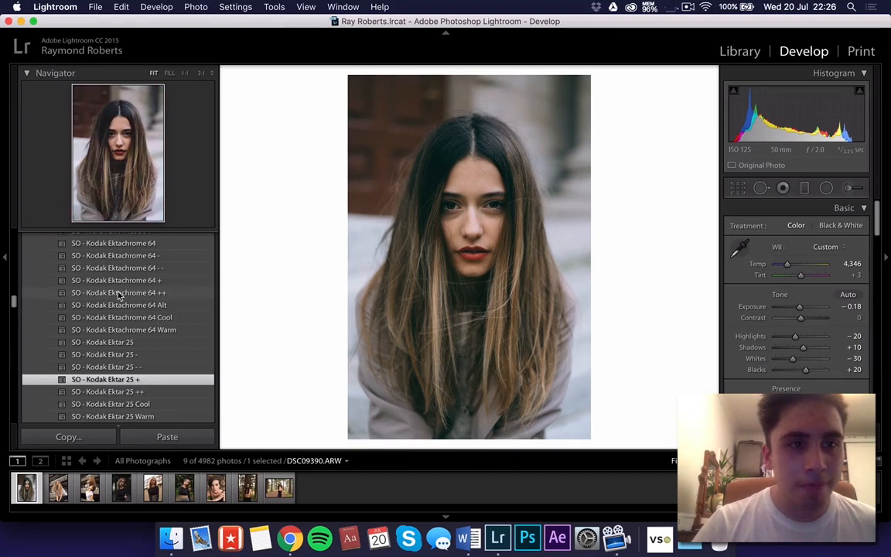
{"action": "left_click", "coordinate": [119, 293]}
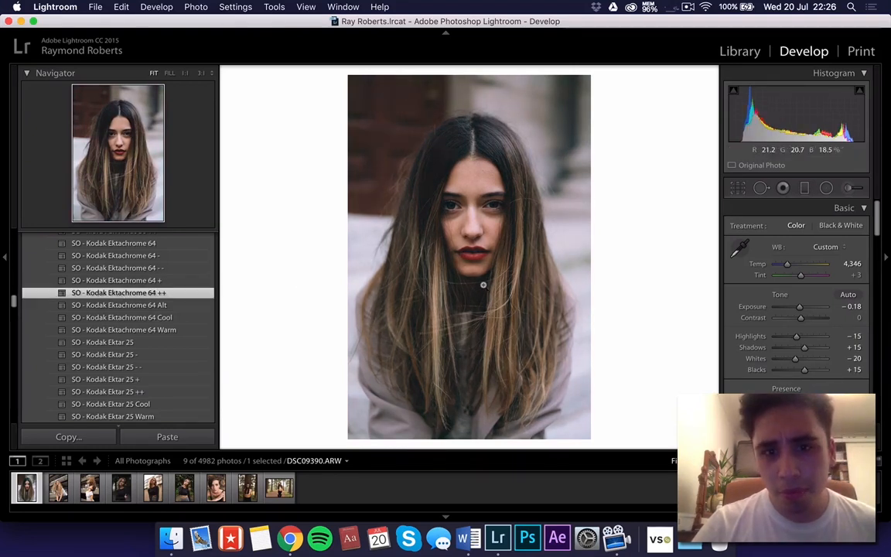
Step: Cool the portrait to Temp 3,927 and Tint -1, and lower Highlights to -30
{"action": "left_click_drag", "start_coordinate": [802, 275], "coordinate": [784, 265]}
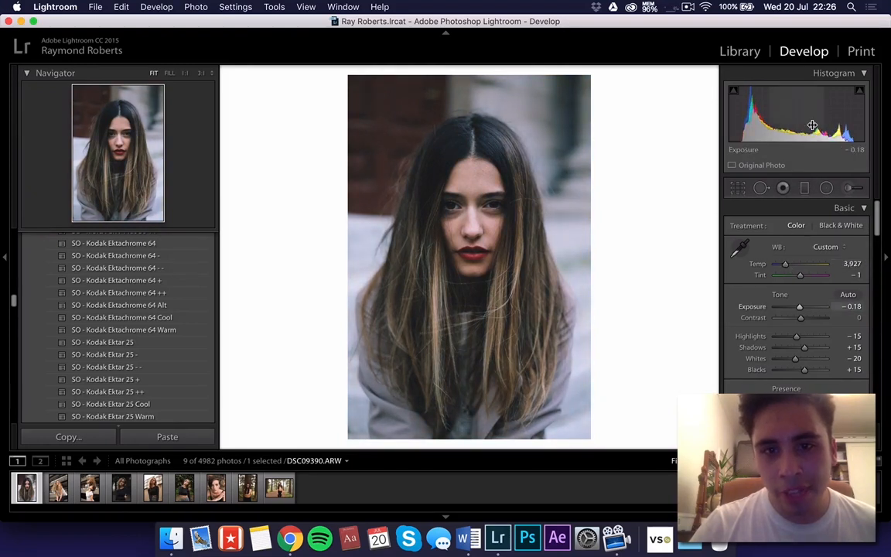
{"action": "mouse_move", "coordinate": [747, 118]}
{"action": "left_mouse_down"}
{"action": "mouse_move", "coordinate": [739, 118]}
{"action": "mouse_move", "coordinate": [747, 117]}
{"action": "left_mouse_up"}
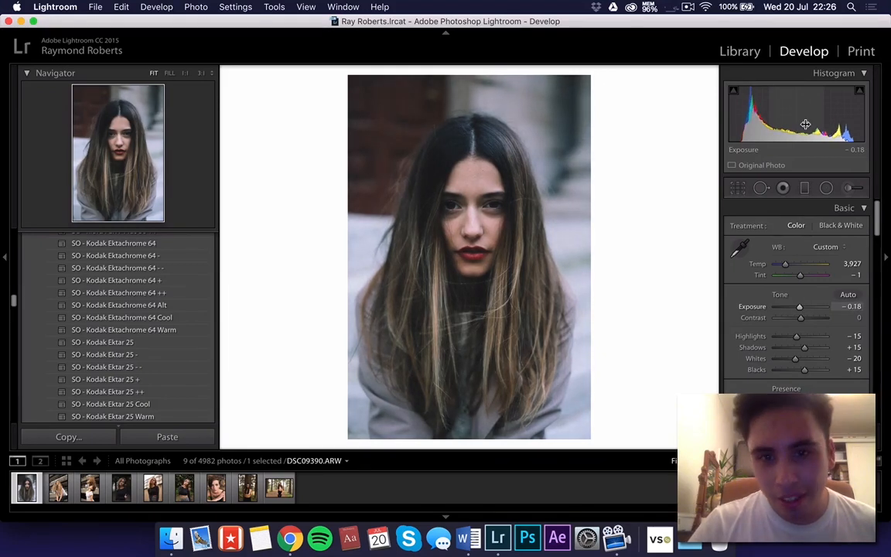
{"action": "left_click_drag", "start_coordinate": [796, 337], "coordinate": [794, 341]}
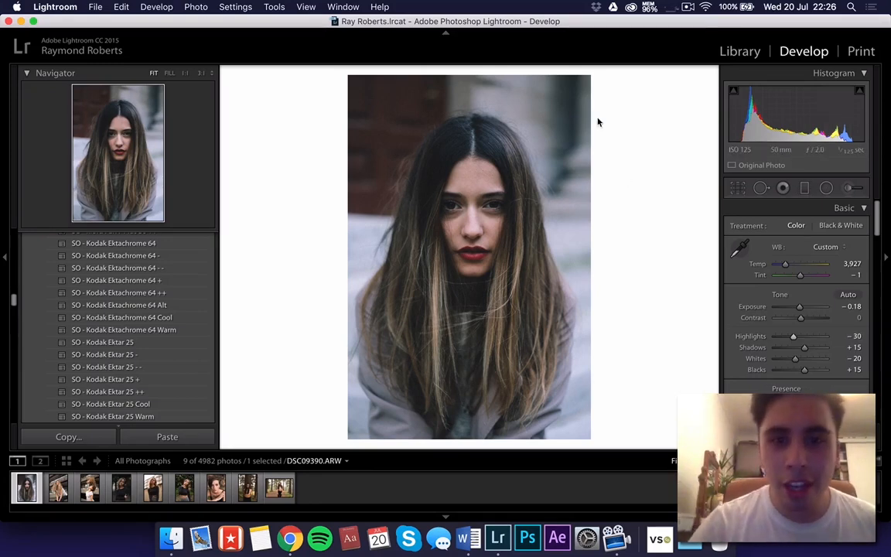
Step: Paint over the subject's left iris with an adjustment brush set to the Iris Enhance effect
{"action": "left_click", "coordinate": [457, 215]}
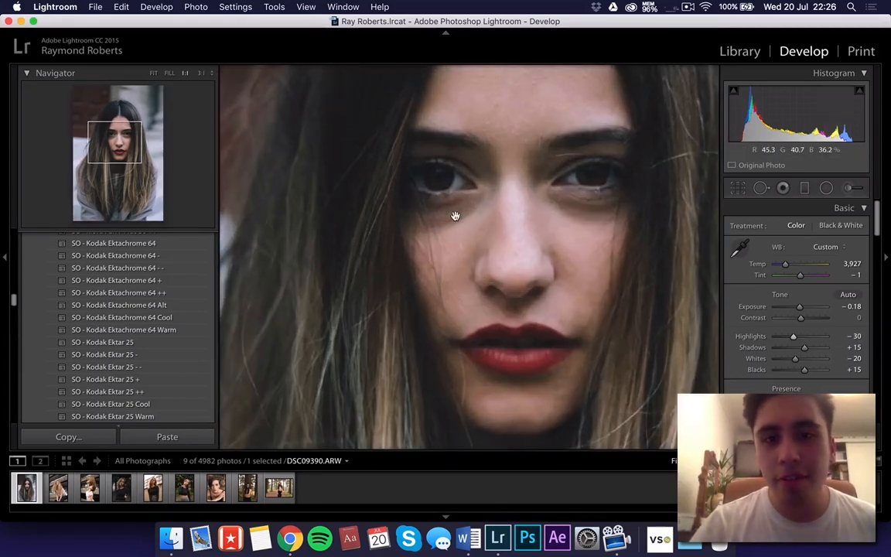
{"action": "left_click", "coordinate": [848, 190]}
{"action": "left_click", "coordinate": [796, 227]}
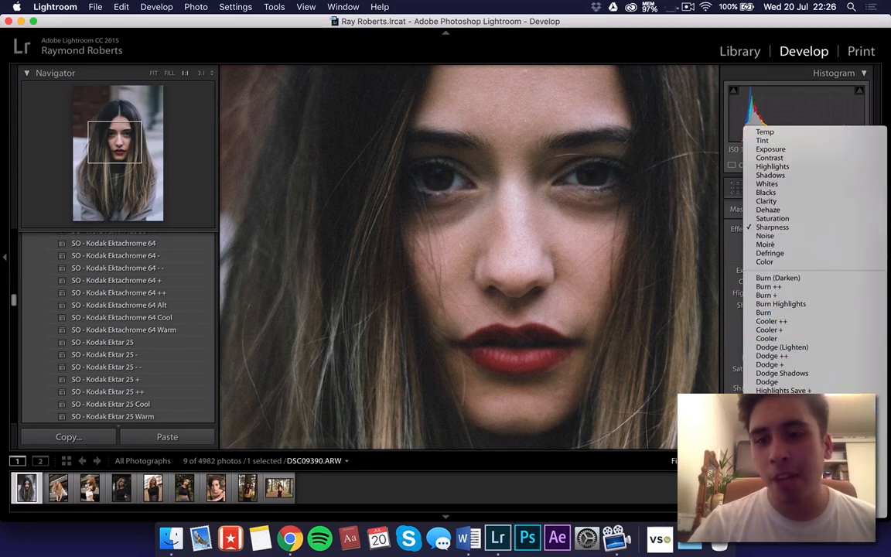
{"action": "left_click", "coordinate": [782, 408]}
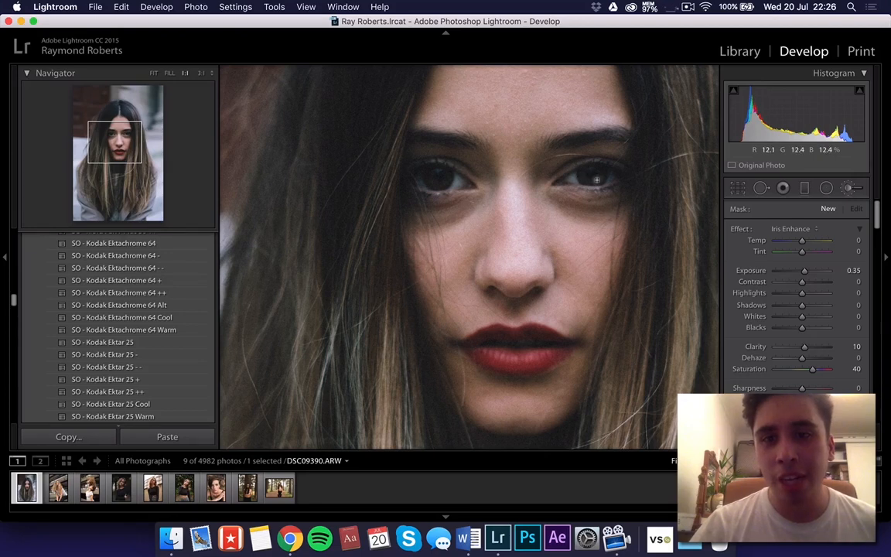
{"action": "left_click", "coordinate": [582, 173]}
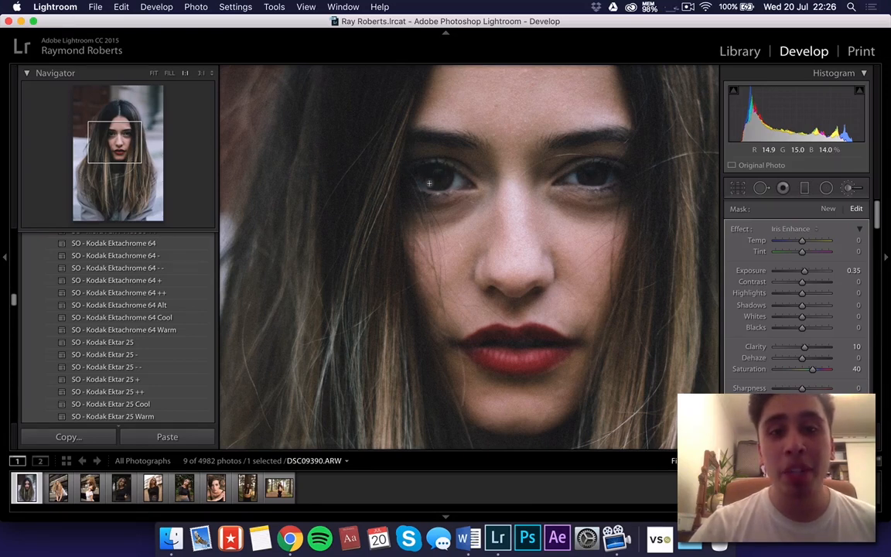
{"action": "left_click", "coordinate": [804, 229]}
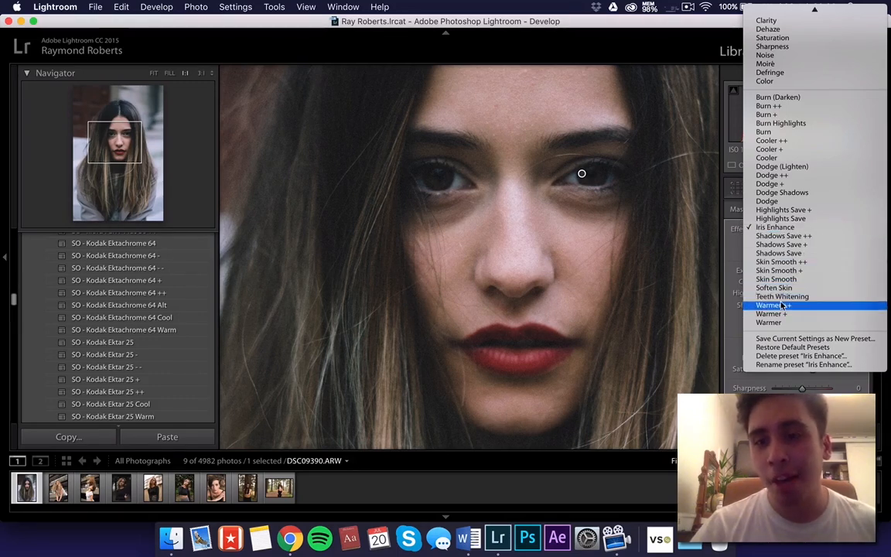
{"action": "left_click", "coordinate": [736, 250]}
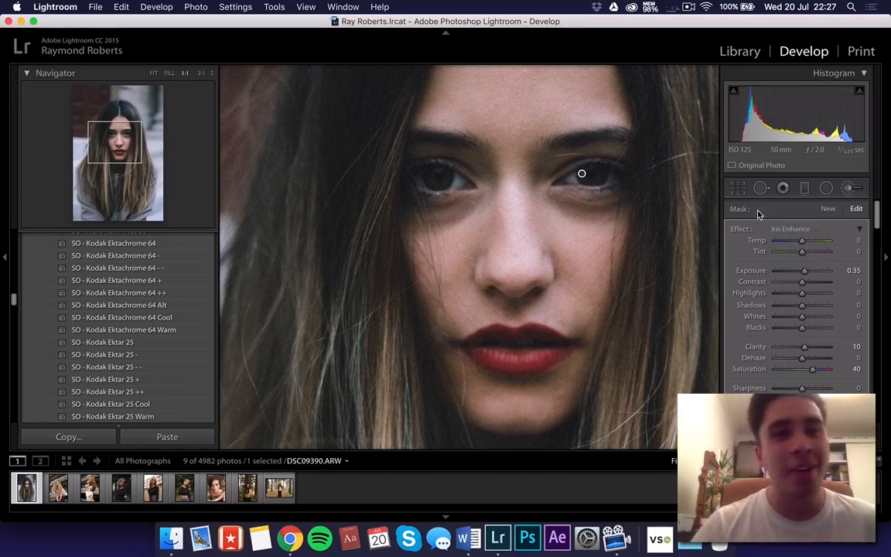
Step: Brush the Iris Enhance effect over the subject's right iris and finish the brush adjustment
{"action": "left_click", "coordinate": [852, 188]}
{"action": "left_click", "coordinate": [568, 182]}
{"action": "left_click", "coordinate": [473, 207]}
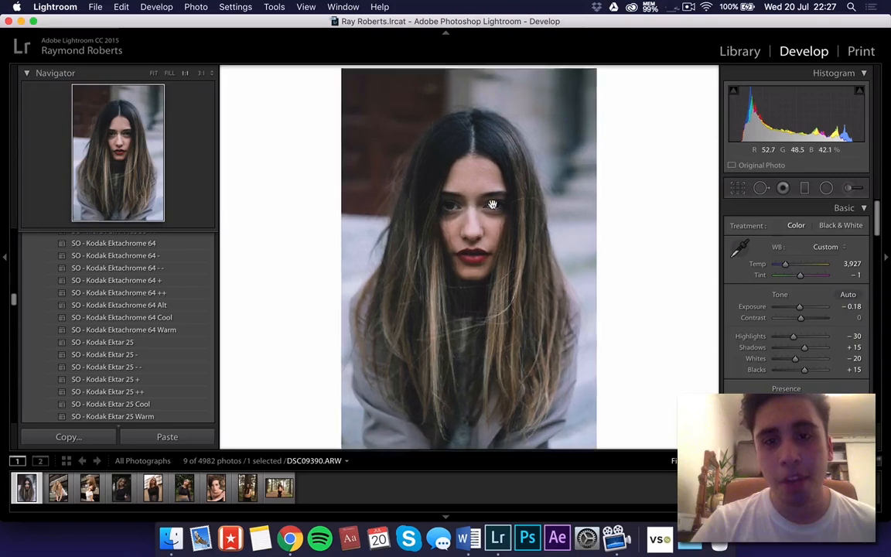
{"action": "left_click", "coordinate": [853, 189]}
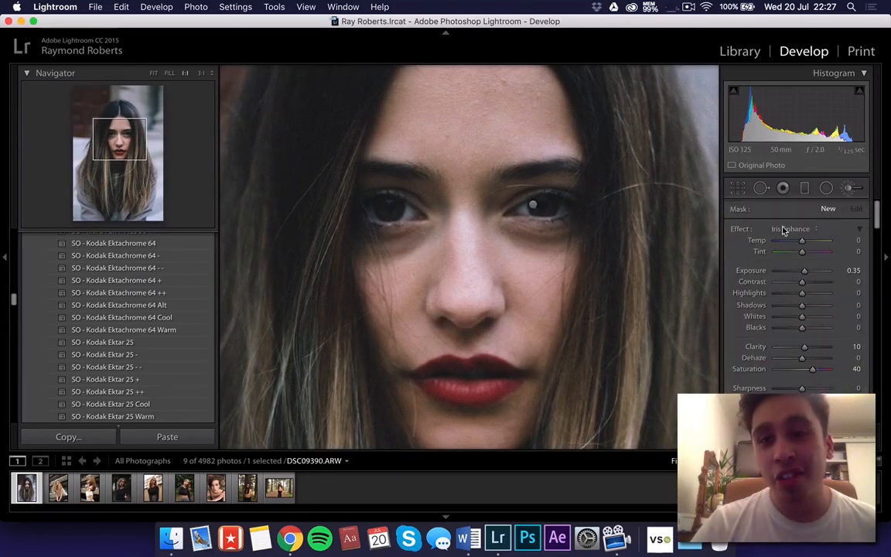
{"action": "left_click", "coordinate": [382, 214]}
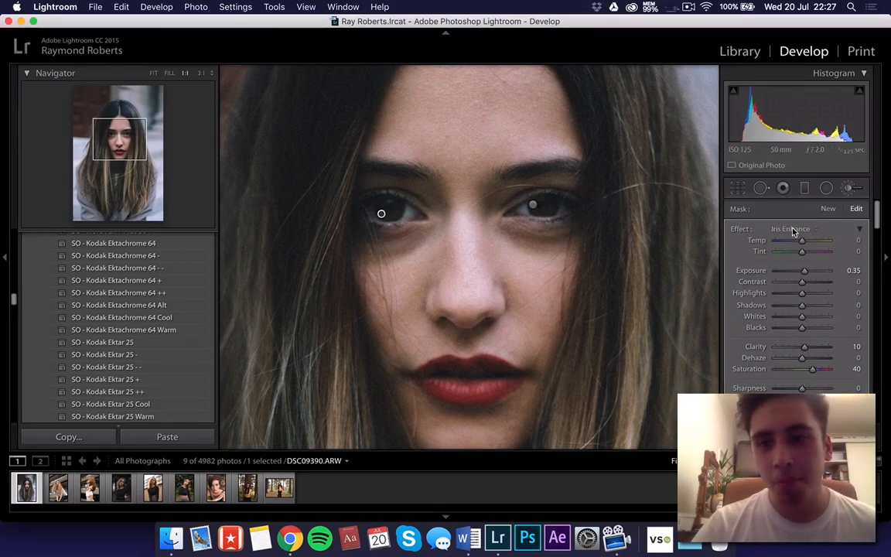
{"action": "left_click", "coordinate": [854, 190]}
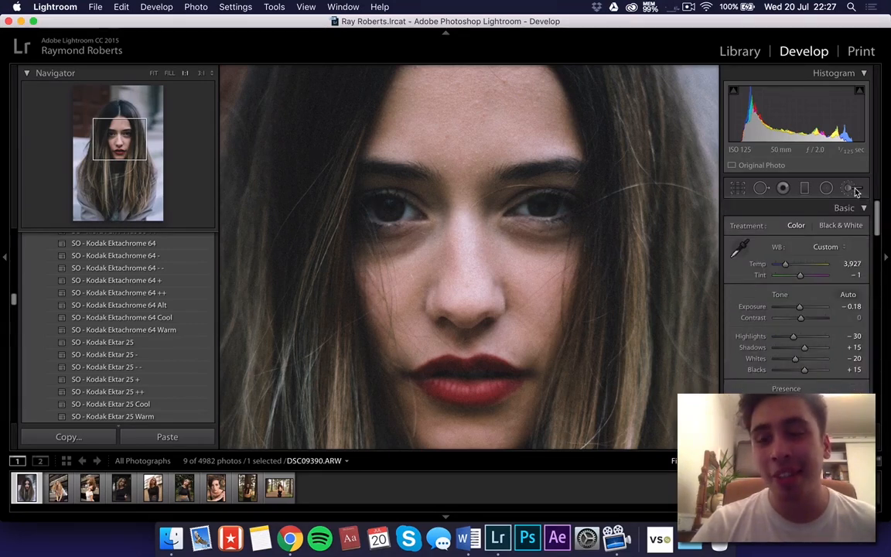
Step: Try a Clarity of 10 on the portrait, and set it back to 0
{"action": "scroll", "coordinate": [826, 246], "scroll_direction": "down", "scroll_amount": 3}
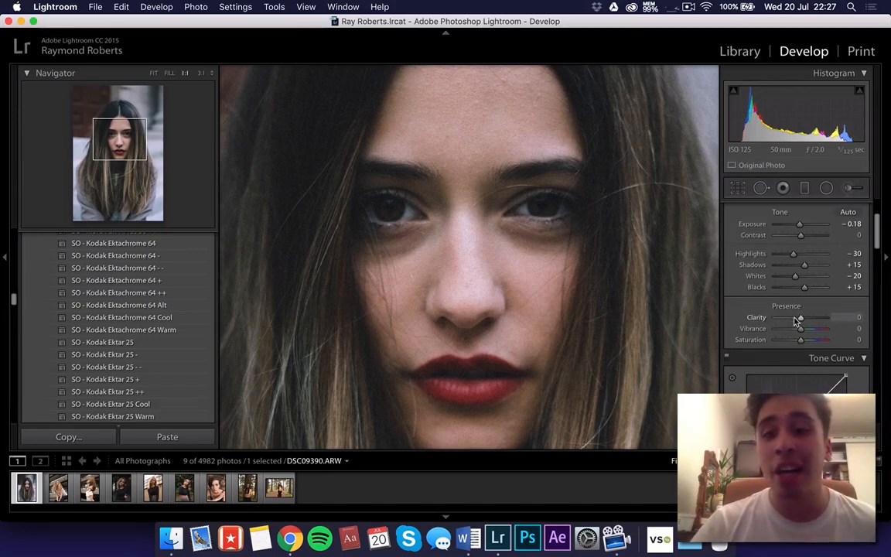
{"action": "left_click", "coordinate": [844, 318]}
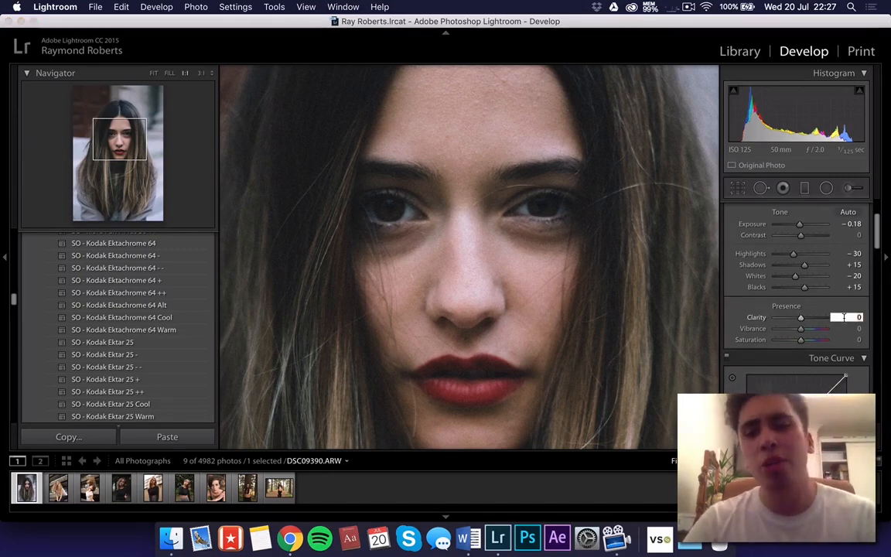
{"action": "type", "text": "10"}
{"action": "key", "text": "Return"}
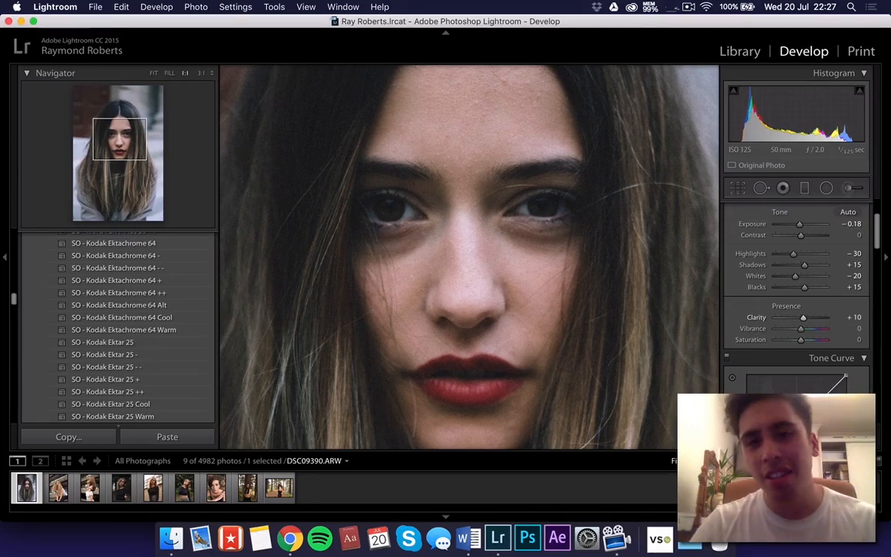
{"action": "left_click", "coordinate": [851, 318]}
{"action": "type", "text": "0"}
{"action": "key", "text": "Return"}
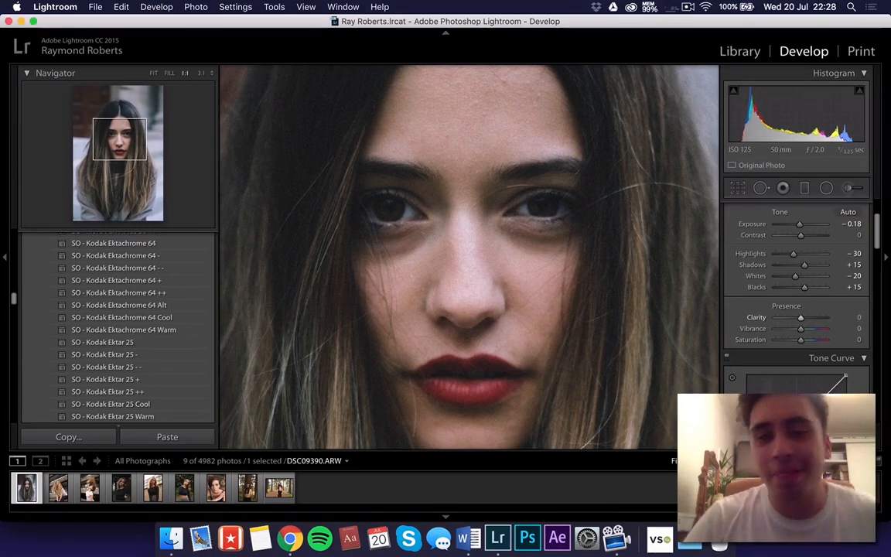
Step: Brush the Sharpness effect at 41 over the hair on both sides of the face and finish the brush adjustment
{"action": "left_click", "coordinate": [553, 325]}
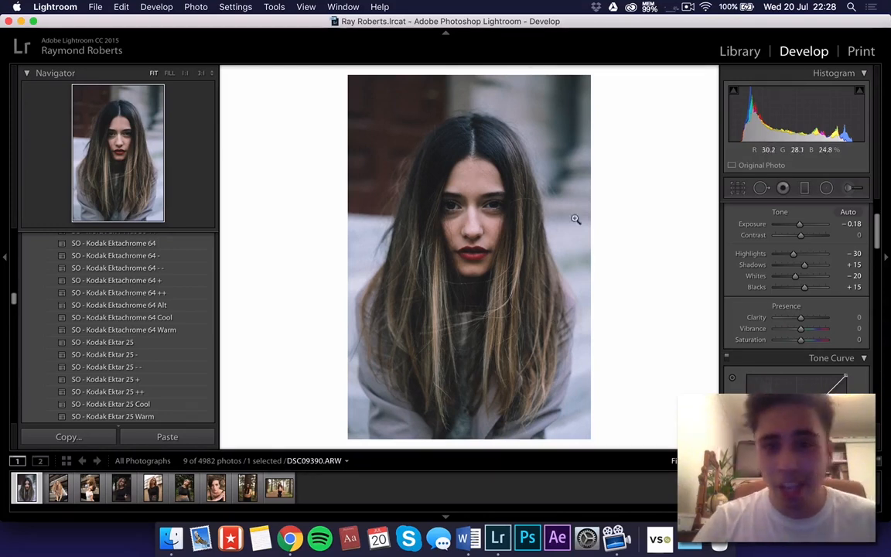
{"action": "key", "text": "k"}
{"action": "left_click", "coordinate": [787, 231]}
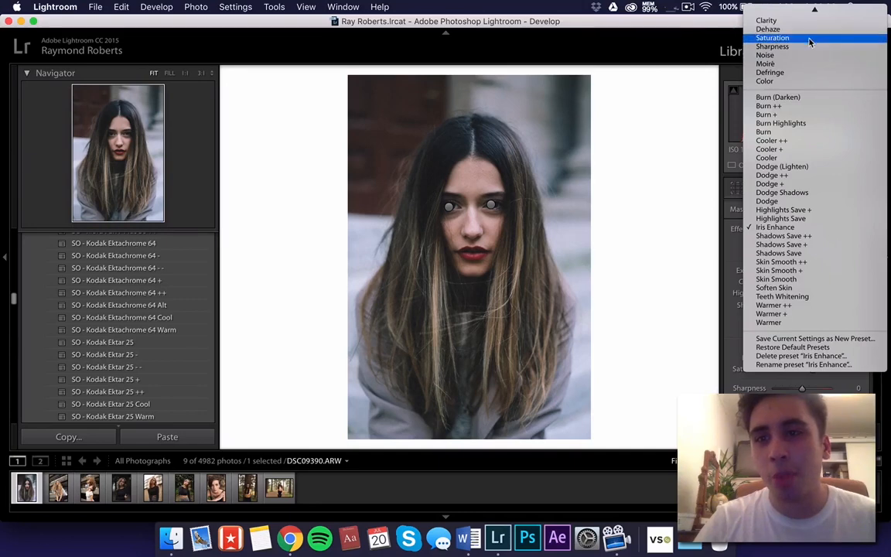
{"action": "left_click", "coordinate": [833, 47]}
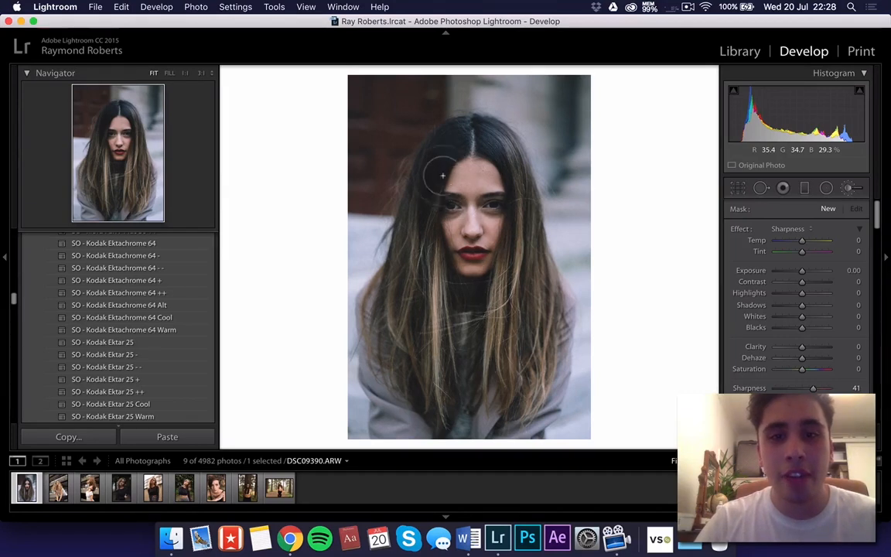
{"action": "left_click", "coordinate": [431, 289]}
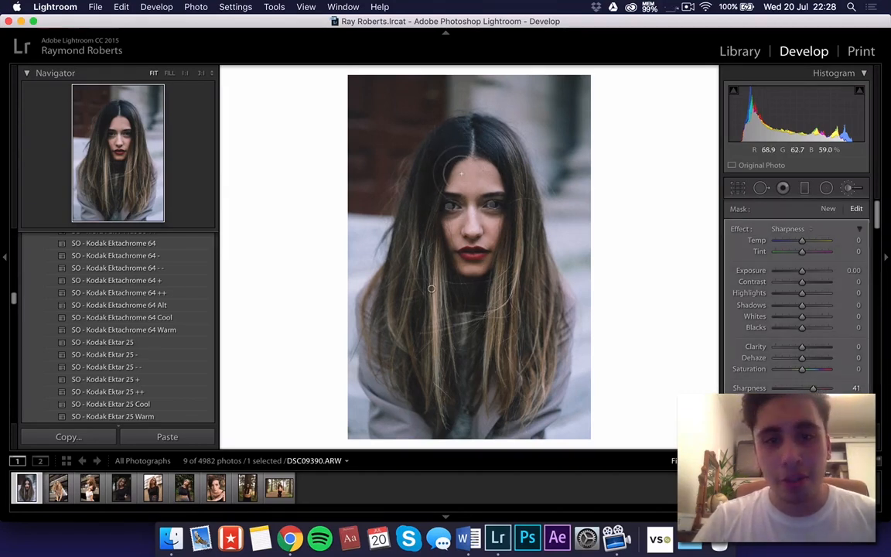
{"action": "mouse_move", "coordinate": [460, 152]}
{"action": "left_mouse_down"}
{"action": "mouse_move", "coordinate": [501, 167]}
{"action": "mouse_move", "coordinate": [451, 136]}
{"action": "mouse_move", "coordinate": [421, 207]}
{"action": "mouse_move", "coordinate": [433, 193]}
{"action": "mouse_move", "coordinate": [502, 170]}
{"action": "mouse_move", "coordinate": [515, 264]}
{"action": "mouse_move", "coordinate": [536, 232]}
{"action": "left_mouse_up"}
{"action": "left_click_drag", "start_coordinate": [507, 312], "coordinate": [505, 319]}
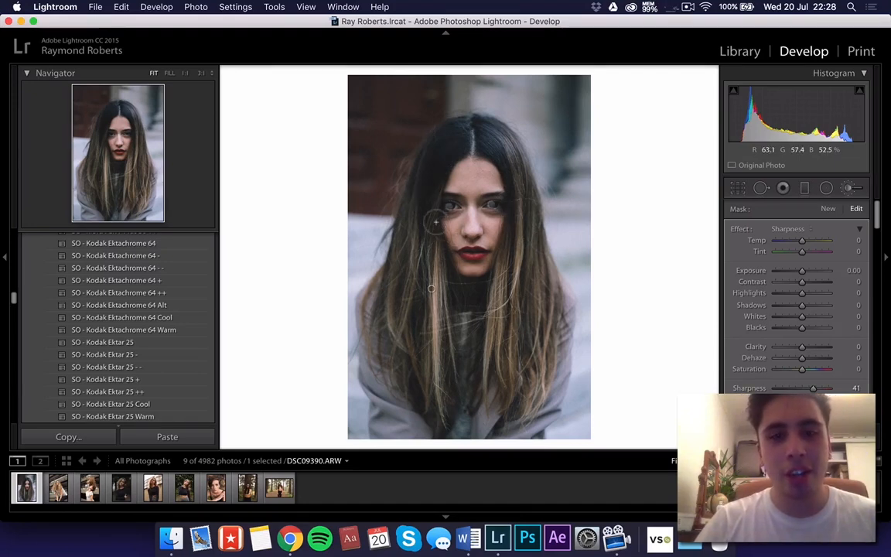
{"action": "mouse_move", "coordinate": [424, 233]}
{"action": "left_mouse_down"}
{"action": "mouse_move", "coordinate": [421, 403]}
{"action": "mouse_move", "coordinate": [417, 280]}
{"action": "mouse_move", "coordinate": [479, 326]}
{"action": "mouse_move", "coordinate": [479, 381]}
{"action": "mouse_move", "coordinate": [495, 257]}
{"action": "mouse_move", "coordinate": [538, 277]}
{"action": "left_mouse_up"}
{"action": "left_click", "coordinate": [852, 188]}
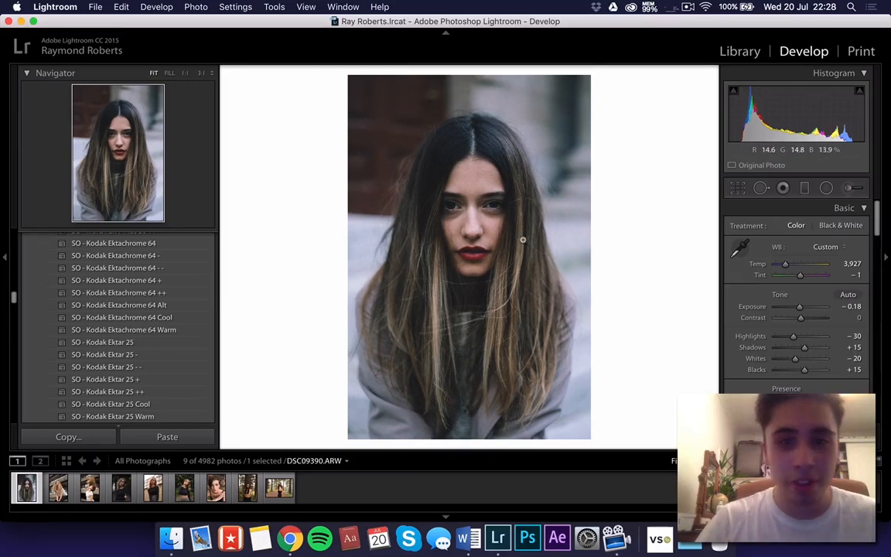
{"action": "left_click_drag", "start_coordinate": [469, 176], "coordinate": [460, 220]}
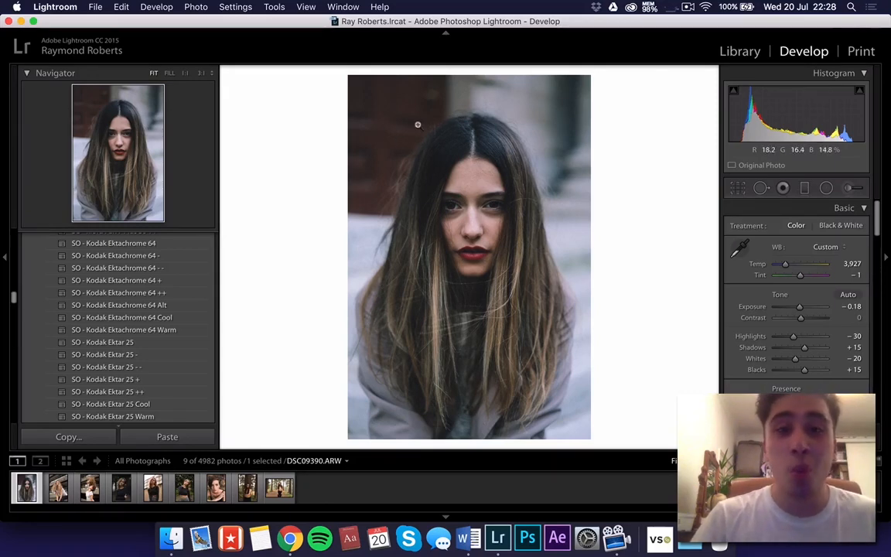
{"action": "mouse_move", "coordinate": [476, 122]}
{"action": "left_mouse_down"}
{"action": "mouse_move", "coordinate": [482, 117]}
{"action": "mouse_move", "coordinate": [478, 126]}
{"action": "left_mouse_up"}
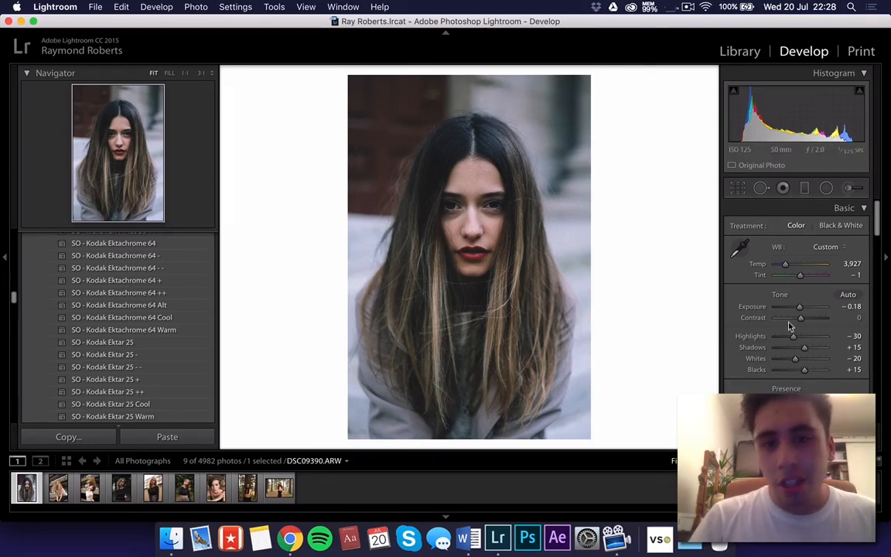
Step: Lower the portrait's Exposure to -0.46
{"action": "left_click_drag", "start_coordinate": [795, 309], "coordinate": [844, 308]}
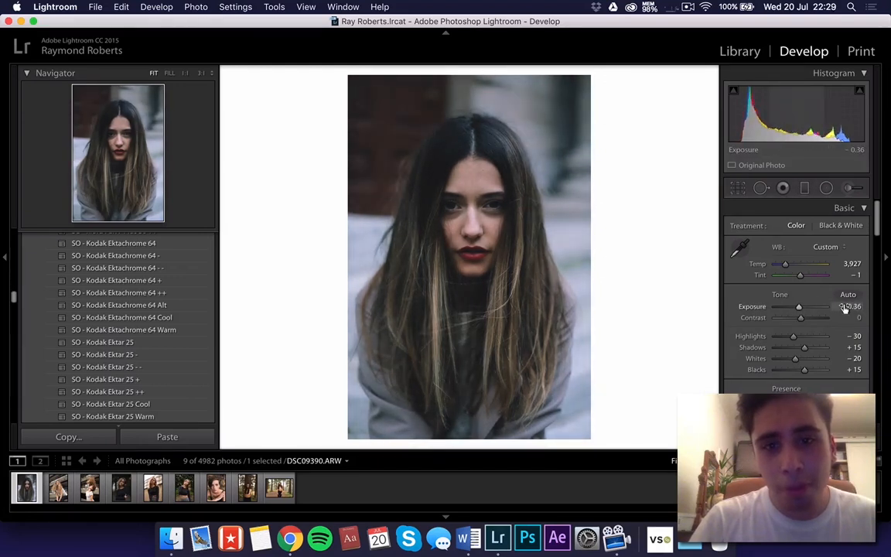
Step: Try to heal the shadow under the subject's left eye with a size 69 Heal brush sampling from the forehead, and undo it
{"action": "left_click", "coordinate": [469, 210]}
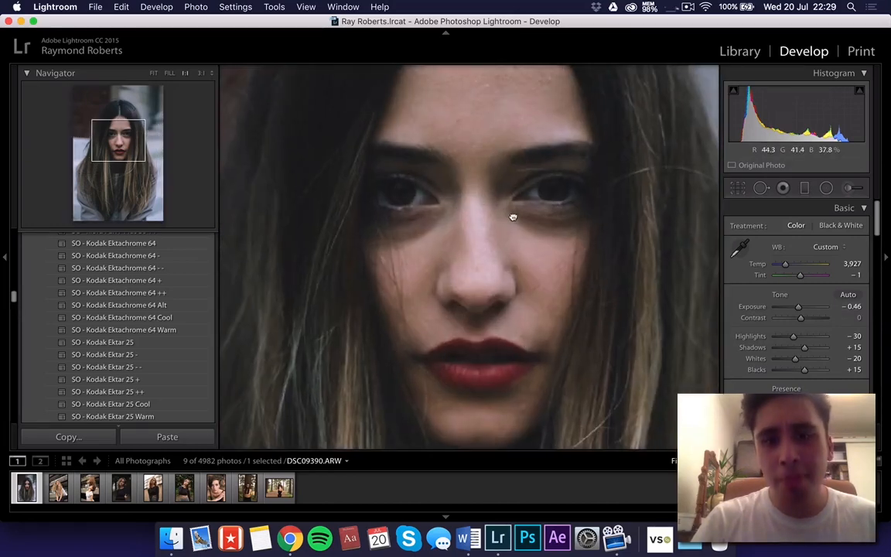
{"action": "left_click", "coordinate": [761, 188]}
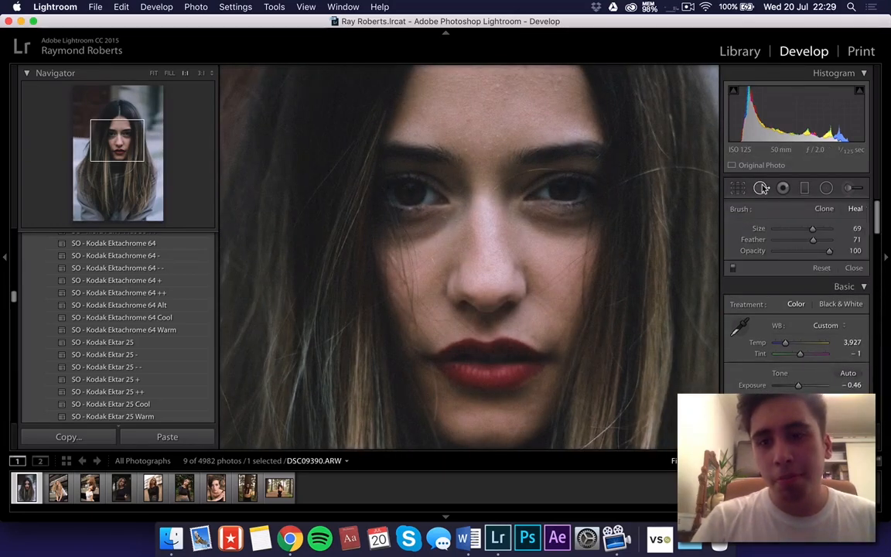
{"action": "mouse_move", "coordinate": [521, 218]}
{"action": "left_mouse_down"}
{"action": "mouse_move", "coordinate": [571, 225]}
{"action": "mouse_move", "coordinate": [538, 232]}
{"action": "mouse_move", "coordinate": [559, 223]}
{"action": "left_mouse_up"}
{"action": "left_click_drag", "start_coordinate": [548, 74], "coordinate": [509, 99]}
{"action": "key", "text": "super+z"}
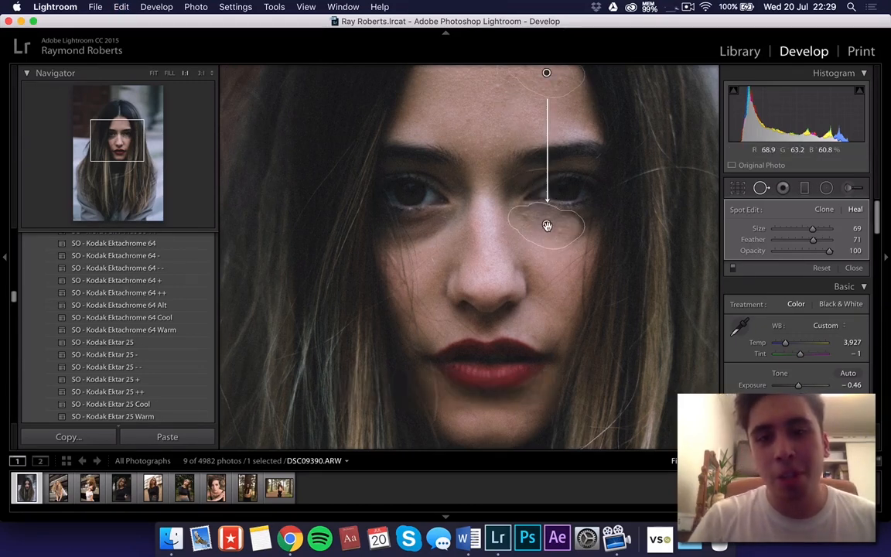
{"action": "left_click", "coordinate": [524, 218]}
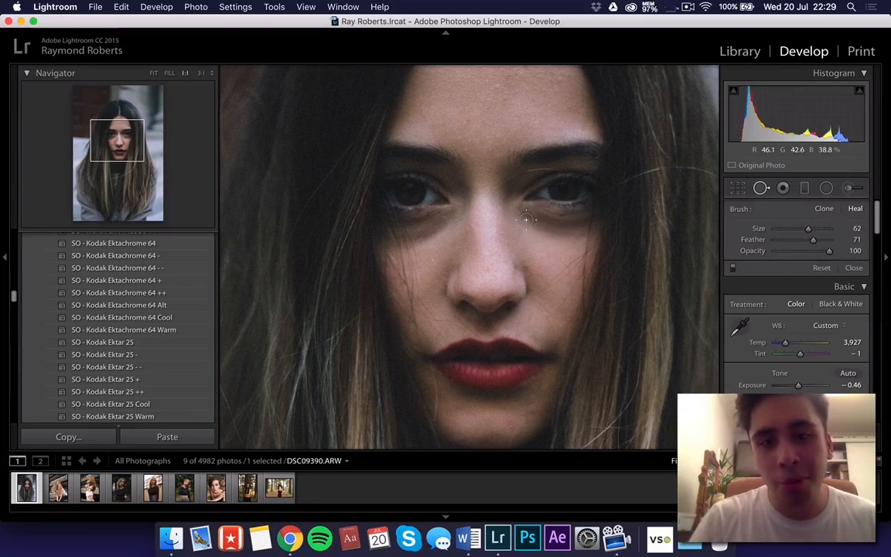
Step: Heal the shadow under the subject's left eye with a size 48 brush, sampling from the forehead just above the eyebrow
{"action": "scroll", "coordinate": [526, 220], "scroll_direction": "down", "scroll_amount": 3}
{"action": "mouse_move", "coordinate": [525, 212]}
{"action": "left_mouse_down"}
{"action": "mouse_move", "coordinate": [584, 222]}
{"action": "mouse_move", "coordinate": [569, 232]}
{"action": "mouse_move", "coordinate": [526, 221]}
{"action": "mouse_move", "coordinate": [581, 232]}
{"action": "mouse_move", "coordinate": [561, 217]}
{"action": "left_mouse_up"}
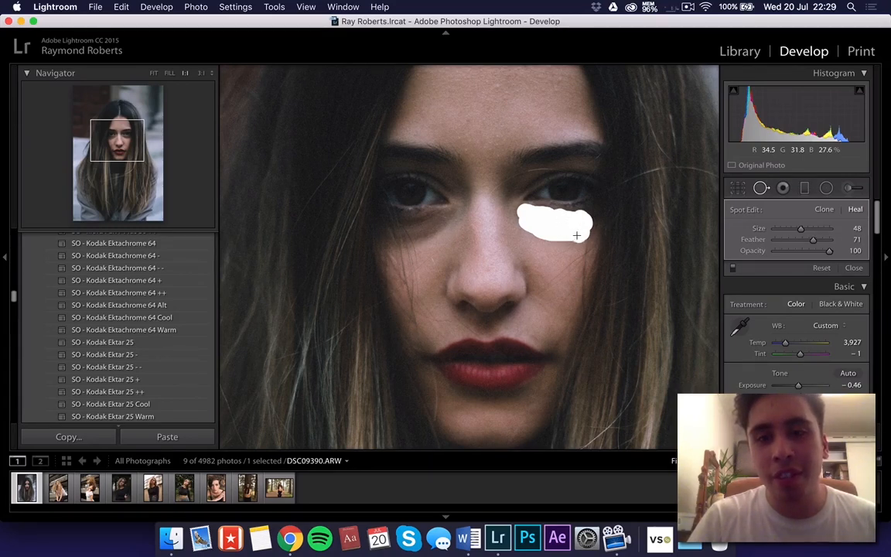
{"action": "left_click_drag", "start_coordinate": [566, 235], "coordinate": [539, 227]}
{"action": "left_click_drag", "start_coordinate": [506, 182], "coordinate": [535, 119]}
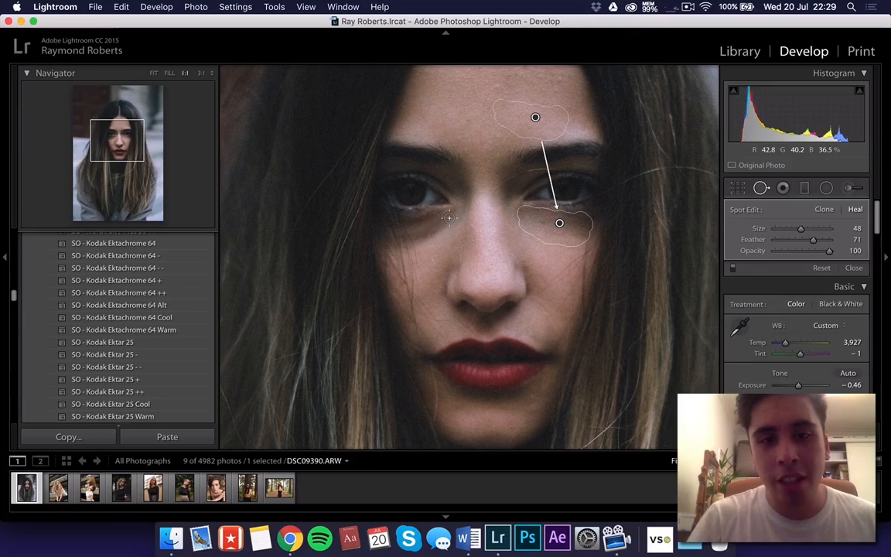
Step: Heal the shadow under the subject's right eye, moving the sample area to the middle of the forehead, and finish spot removal
{"action": "mouse_move", "coordinate": [448, 219]}
{"action": "left_mouse_down"}
{"action": "mouse_move", "coordinate": [423, 240]}
{"action": "mouse_move", "coordinate": [441, 227]}
{"action": "mouse_move", "coordinate": [410, 236]}
{"action": "left_mouse_up"}
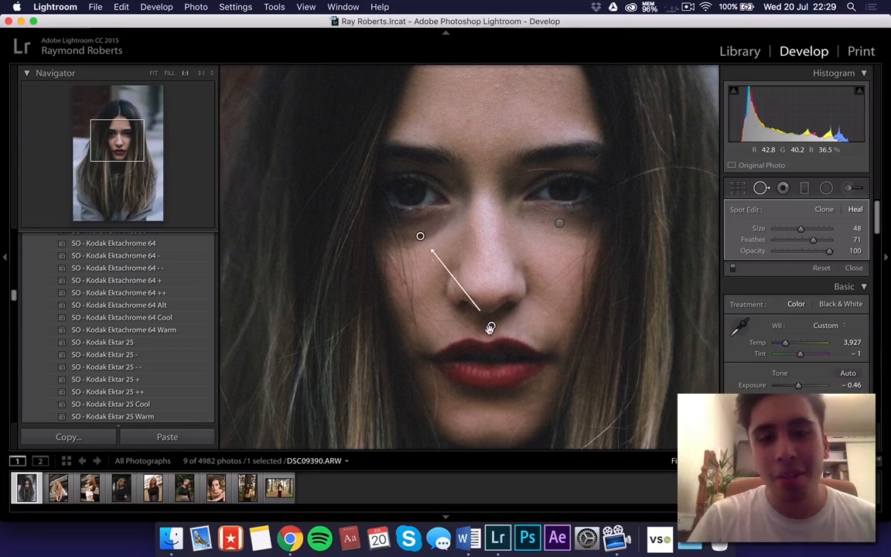
{"action": "mouse_move", "coordinate": [492, 326]}
{"action": "left_mouse_down"}
{"action": "mouse_move", "coordinate": [497, 254]}
{"action": "mouse_move", "coordinate": [450, 99]}
{"action": "mouse_move", "coordinate": [474, 130]}
{"action": "mouse_move", "coordinate": [464, 127]}
{"action": "mouse_move", "coordinate": [501, 124]}
{"action": "left_mouse_up"}
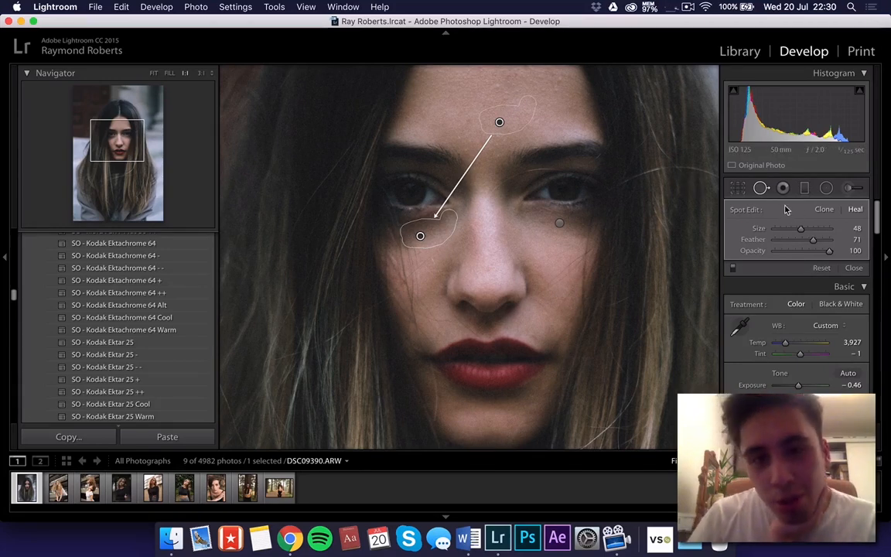
{"action": "left_click", "coordinate": [764, 190]}
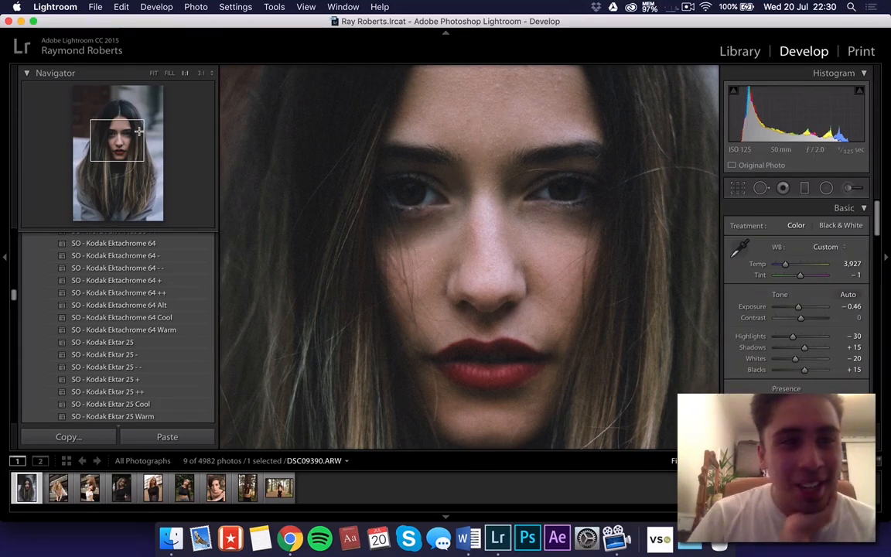
Step: Heal a small blemish on the upper forehead with the size 48 Heal brush
{"action": "left_click_drag", "start_coordinate": [114, 129], "coordinate": [116, 112]}
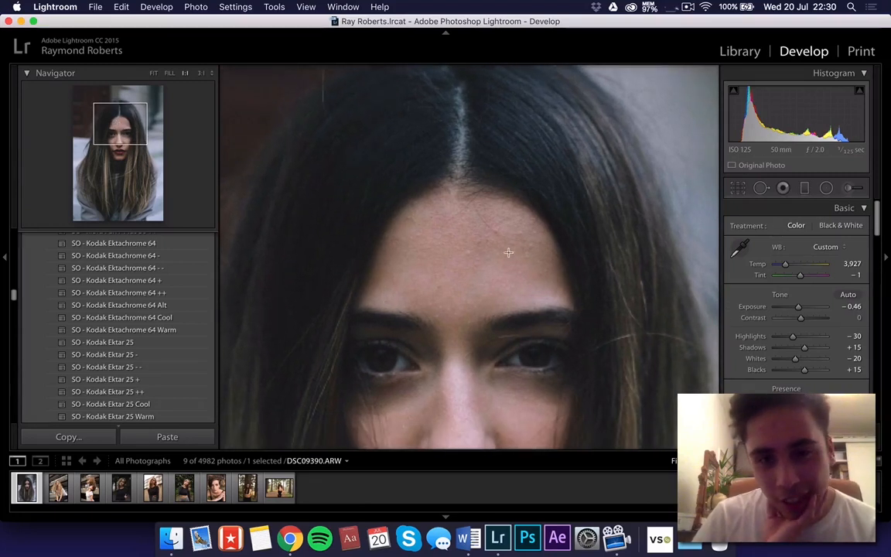
{"action": "left_click", "coordinate": [763, 189]}
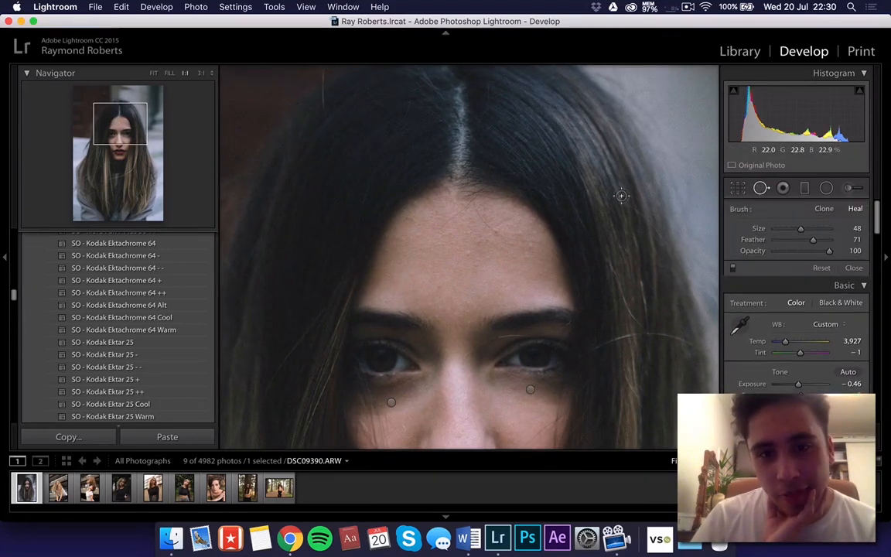
{"action": "left_click", "coordinate": [496, 231]}
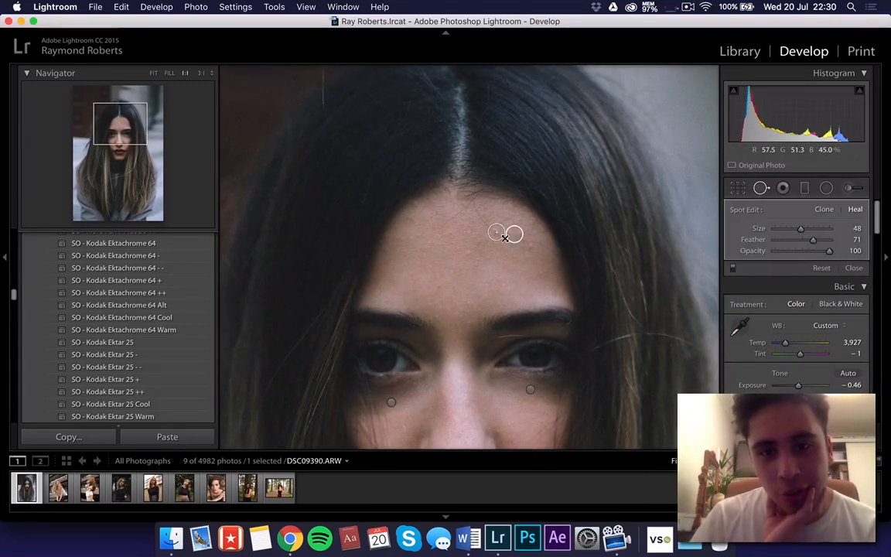
Step: Move the first forehead spot's sample to mid-forehead and heal the blemish beside it at size 48, also sampling from mid-forehead
{"action": "mouse_move", "coordinate": [514, 234]}
{"action": "left_mouse_down"}
{"action": "mouse_move", "coordinate": [485, 272]}
{"action": "mouse_move", "coordinate": [493, 274]}
{"action": "left_mouse_up"}
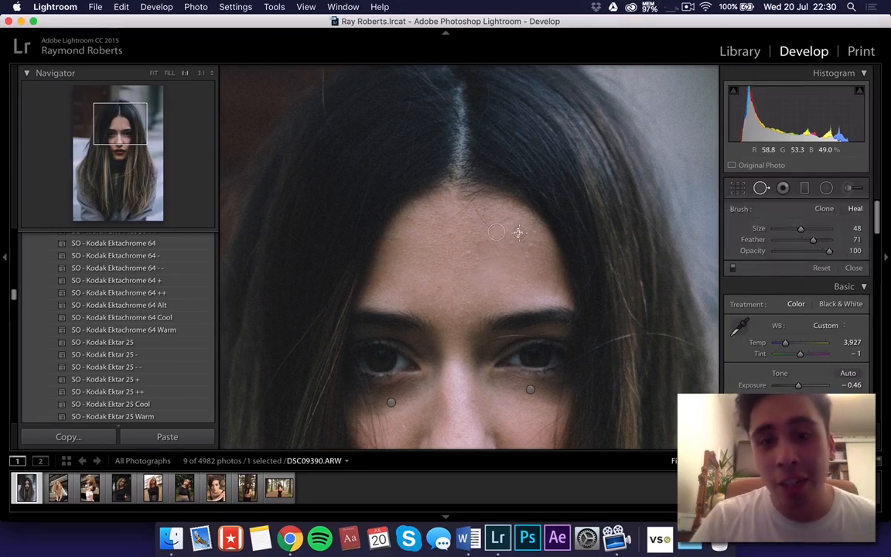
{"action": "left_click", "coordinate": [518, 232]}
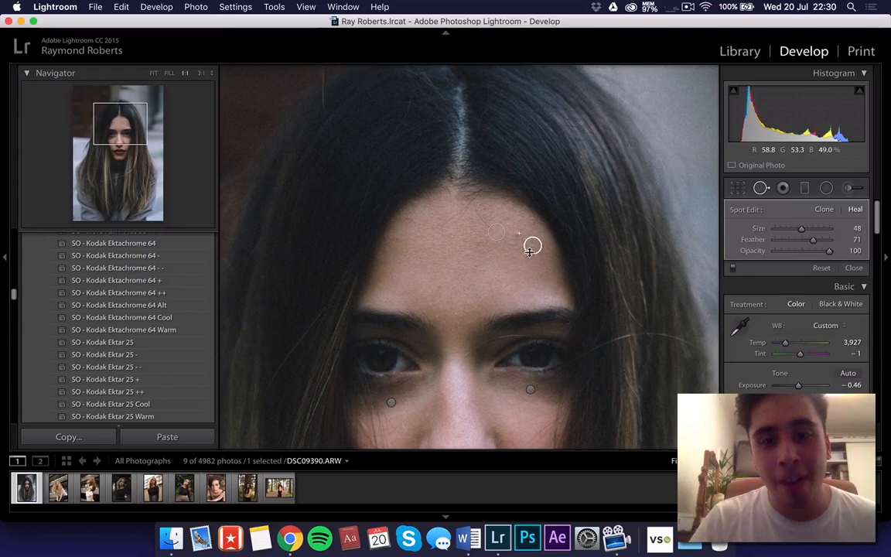
{"action": "scroll", "coordinate": [533, 246], "scroll_direction": "up", "scroll_amount": 6}
{"action": "key", "text": "super+z"}
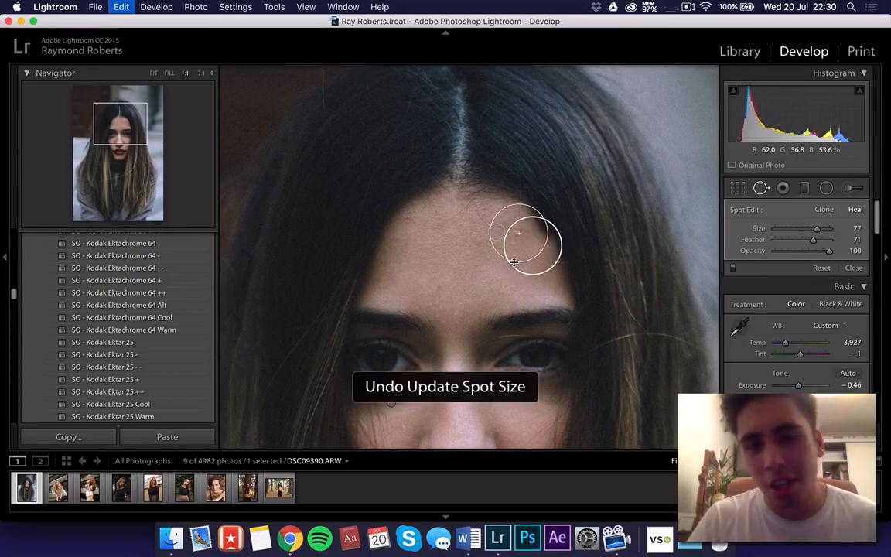
{"action": "key", "text": "super+z"}
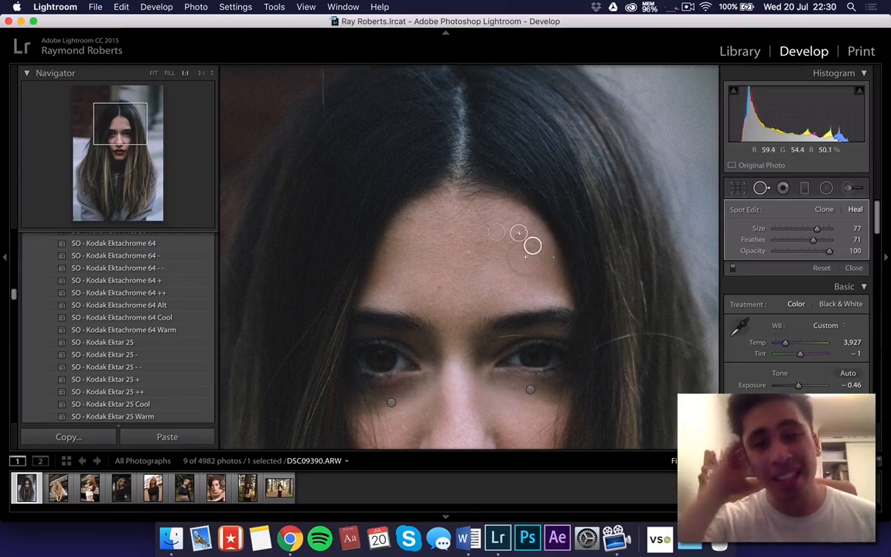
{"action": "left_click_drag", "start_coordinate": [534, 245], "coordinate": [485, 272]}
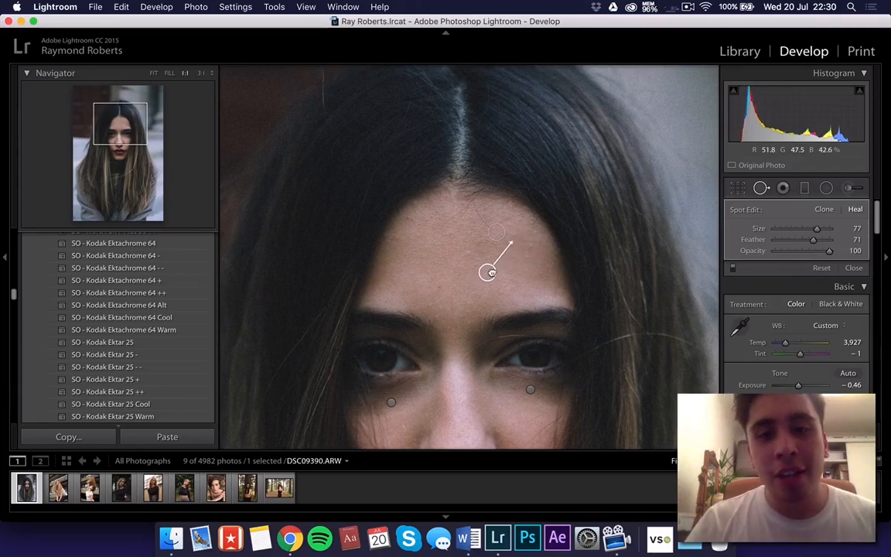
Step: Heal the blemish near the hairline on the subject's left side of the forehead, sampling from mid-forehead and undoing the accidental resize
{"action": "left_click", "coordinate": [530, 246]}
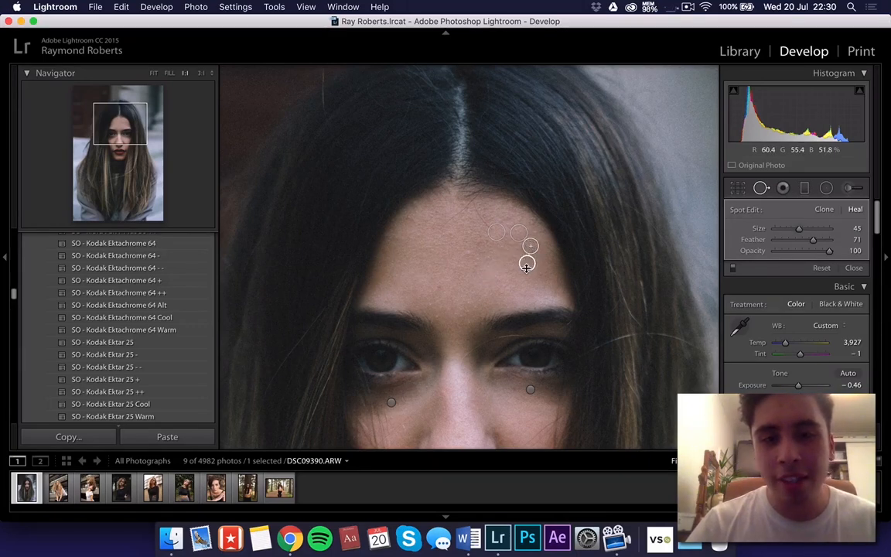
{"action": "left_click_drag", "start_coordinate": [520, 266], "coordinate": [481, 276]}
{"action": "key", "text": "super+z"}
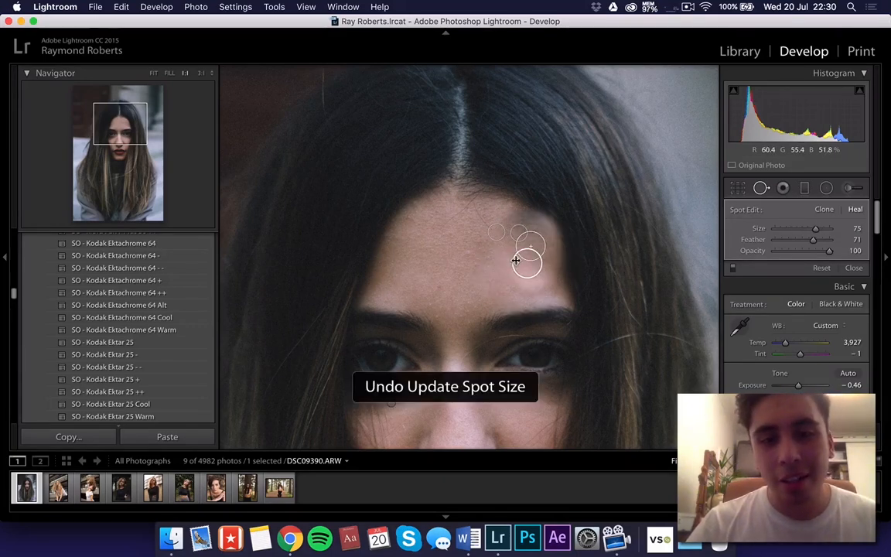
{"action": "left_click_drag", "start_coordinate": [528, 263], "coordinate": [491, 277]}
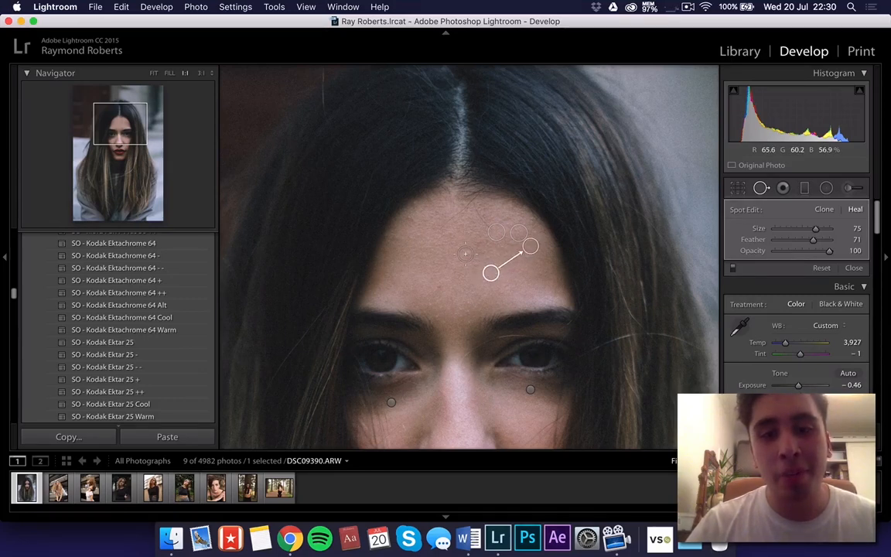
Step: Heal the centre of the forehead with a size 69 spot sampled from above the eyebrow, and add a short size 48 stroke below it
{"action": "left_click", "coordinate": [467, 252]}
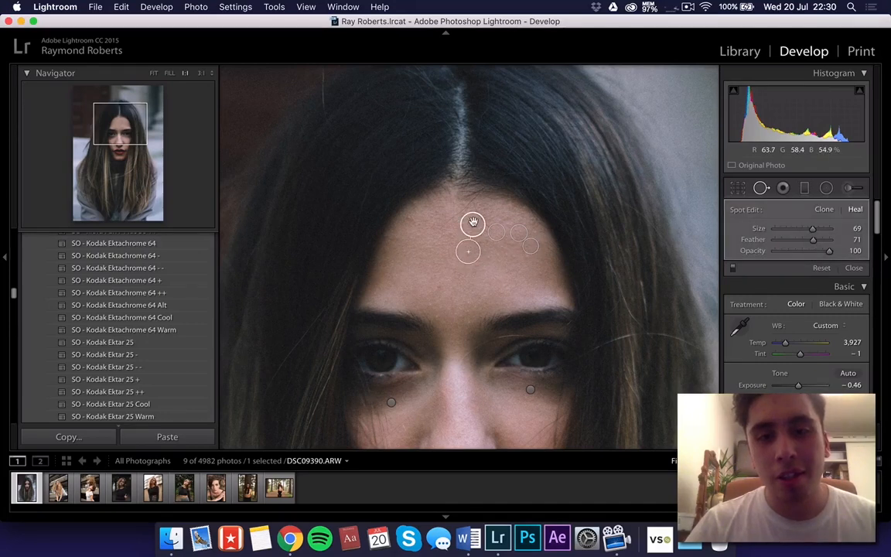
{"action": "left_click_drag", "start_coordinate": [473, 221], "coordinate": [517, 275]}
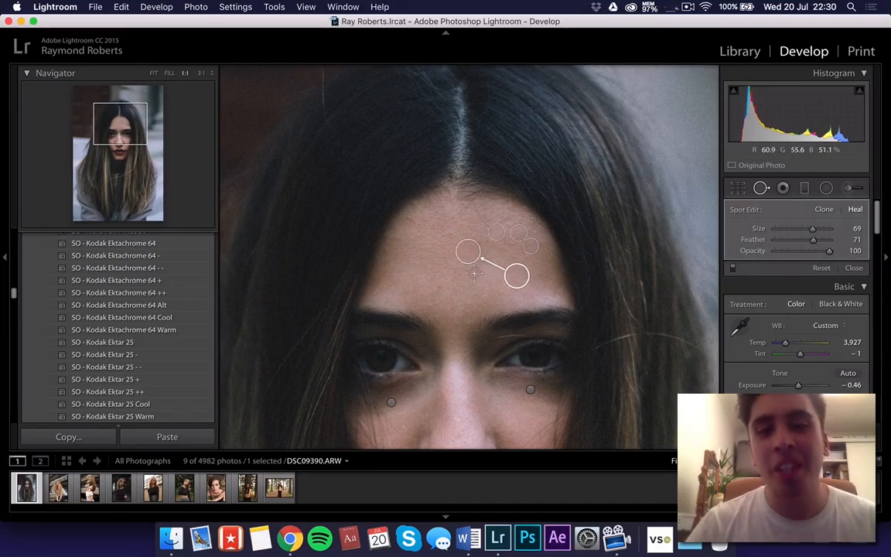
{"action": "left_click_drag", "start_coordinate": [472, 268], "coordinate": [476, 262]}
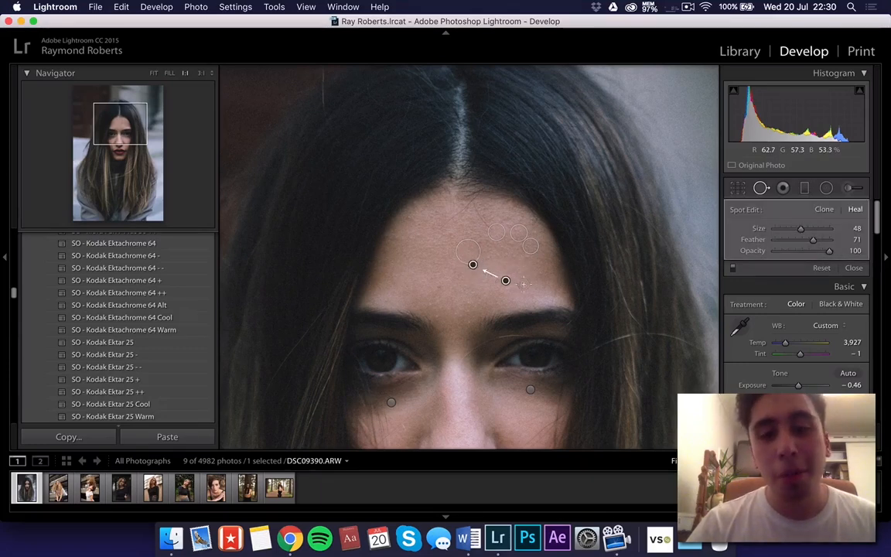
Step: Heal four small blemishes with size 48 spots, one at the upper middle of the forehead and three just above and between the eyebrows
{"action": "left_click", "coordinate": [440, 262]}
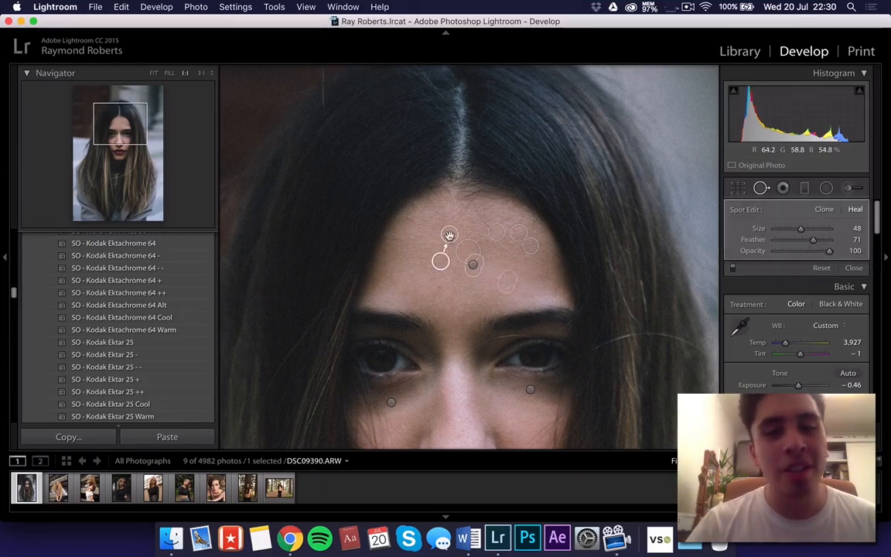
{"action": "left_click", "coordinate": [440, 287]}
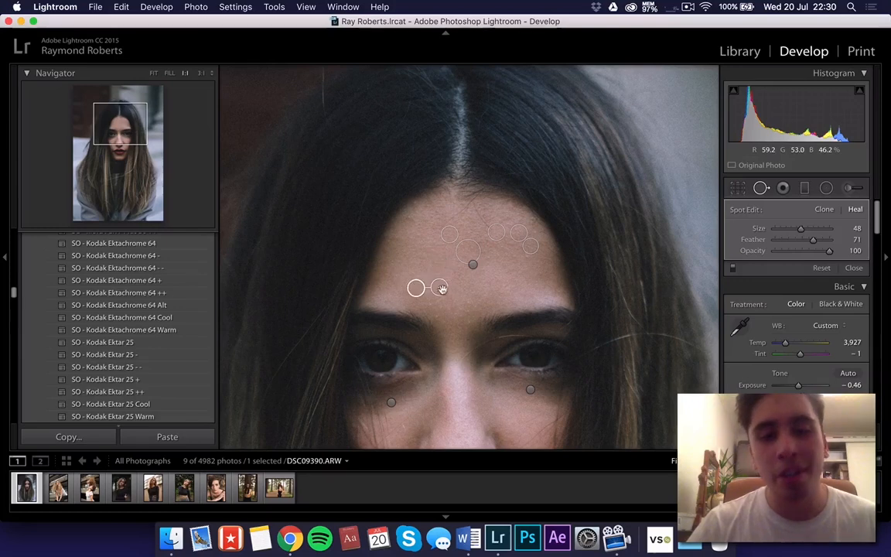
{"action": "left_click", "coordinate": [428, 304]}
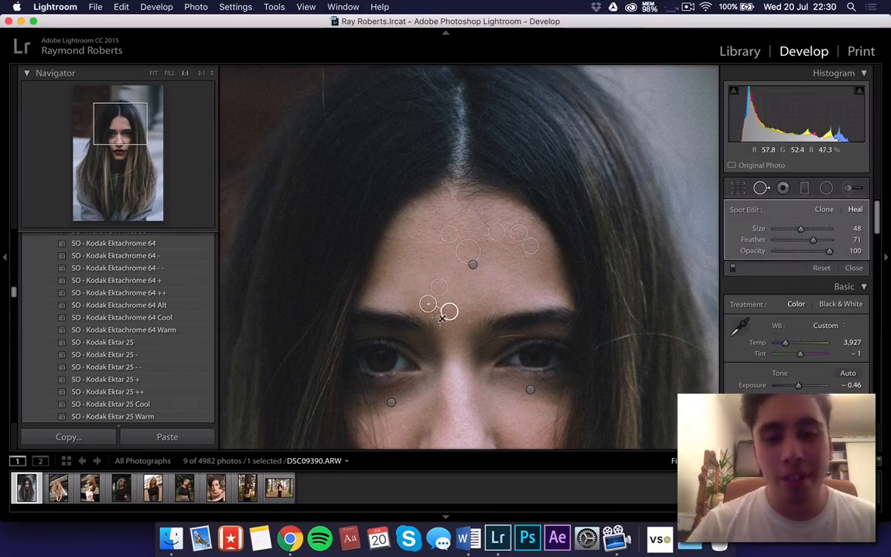
{"action": "mouse_move", "coordinate": [449, 310]}
{"action": "left_mouse_down"}
{"action": "mouse_move", "coordinate": [465, 290]}
{"action": "mouse_move", "coordinate": [439, 315]}
{"action": "left_mouse_up"}
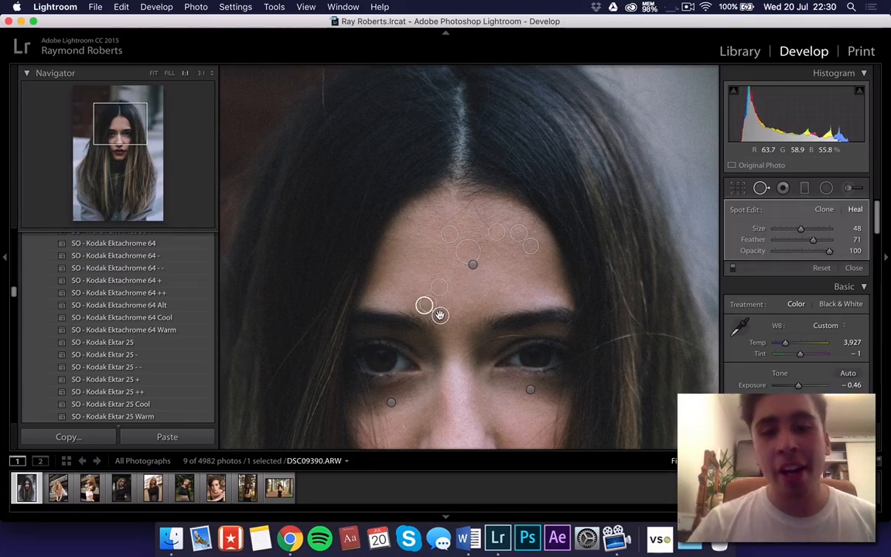
Step: Heal three blemishes near the hairline on the subject's right side with size 48 spots, sampling from nearby forehead skin
{"action": "left_click", "coordinate": [417, 236]}
{"action": "left_click", "coordinate": [417, 236]}
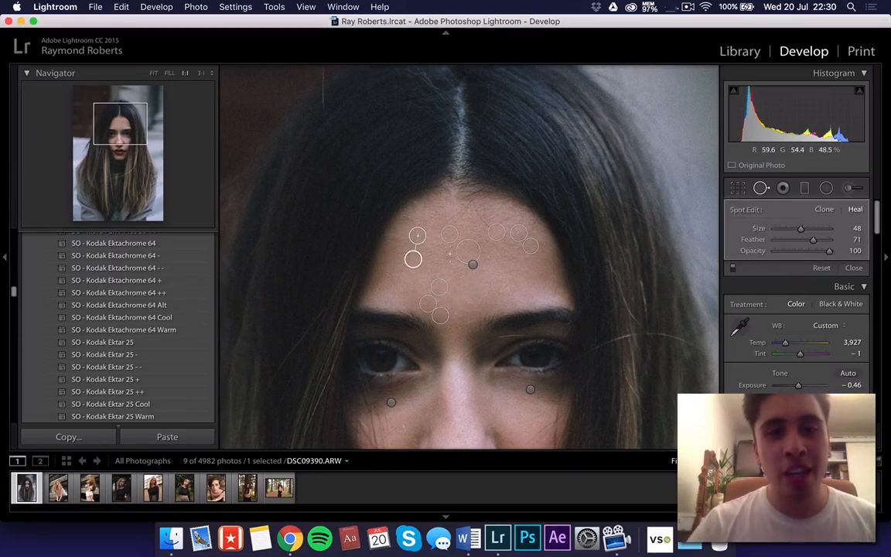
{"action": "left_click", "coordinate": [433, 217]}
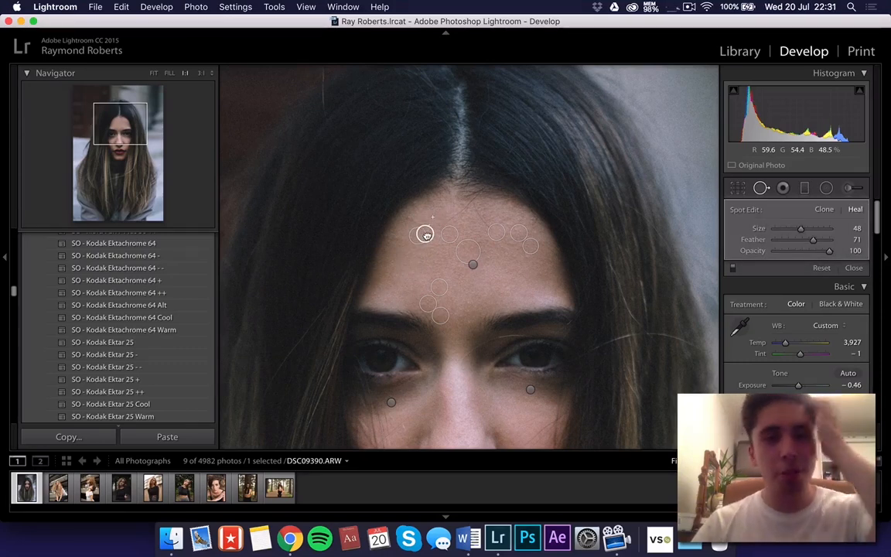
{"action": "left_click", "coordinate": [408, 218]}
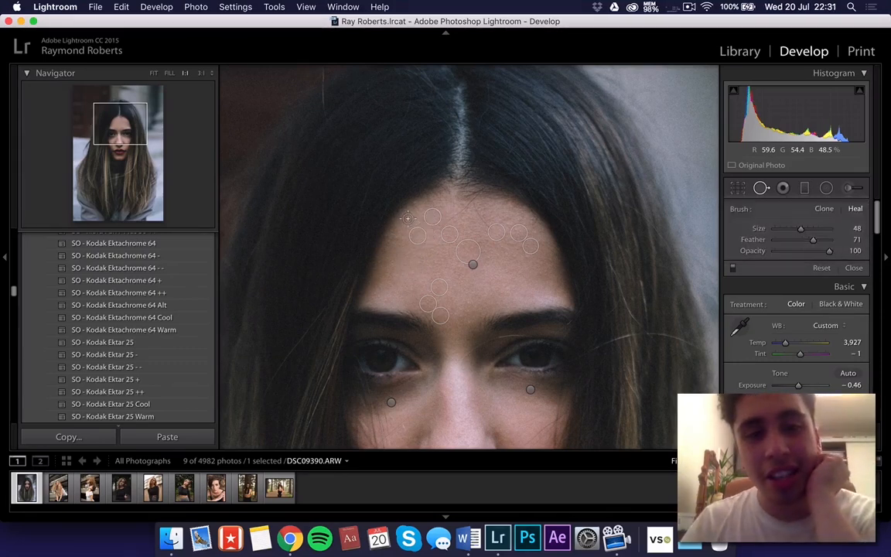
{"action": "left_click", "coordinate": [407, 218]}
{"action": "left_click_drag", "start_coordinate": [394, 238], "coordinate": [396, 236]}
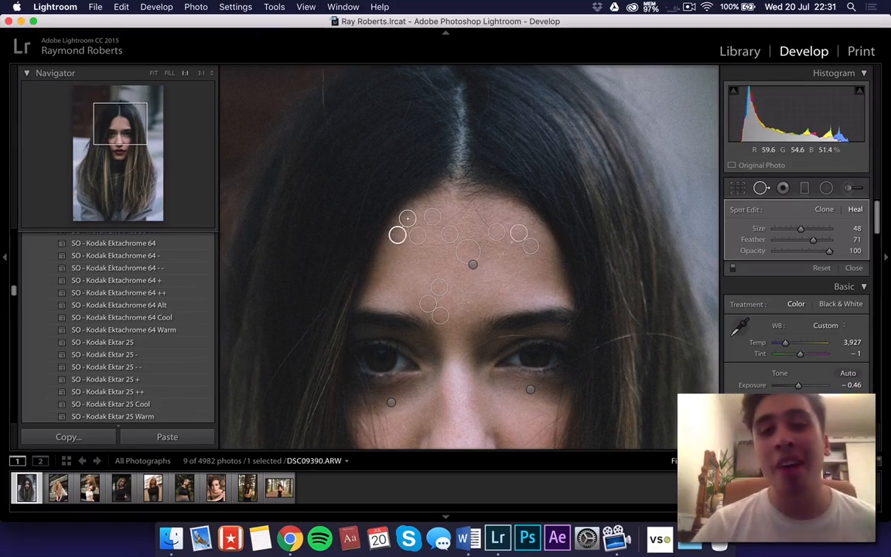
Step: Heal the remaining blemishes across the upper forehead and along the hairline with size 48 spots, and finish spot removal
{"action": "left_click", "coordinate": [508, 245]}
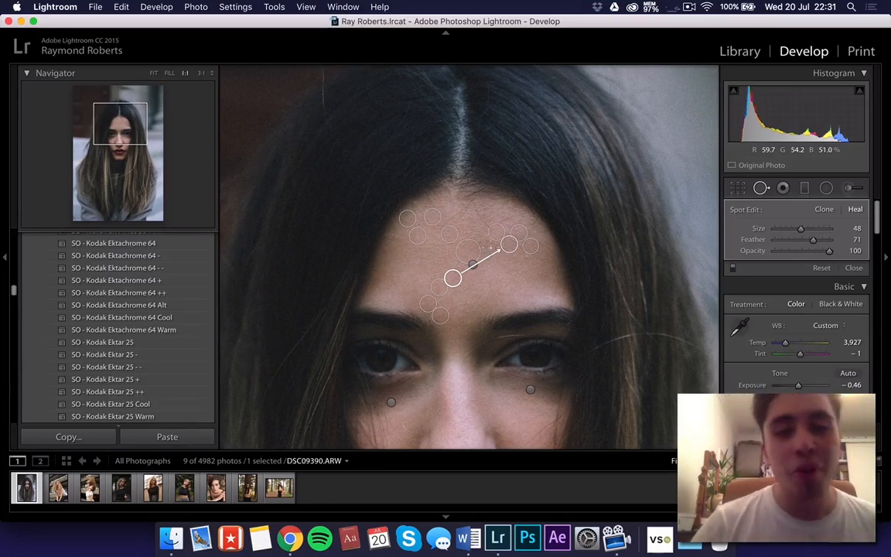
{"action": "left_click", "coordinate": [467, 230]}
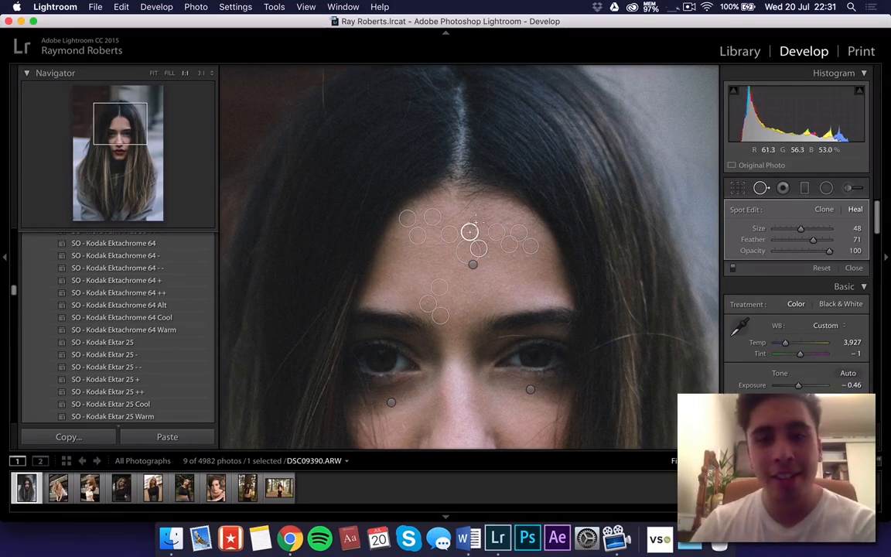
{"action": "left_click", "coordinate": [462, 218]}
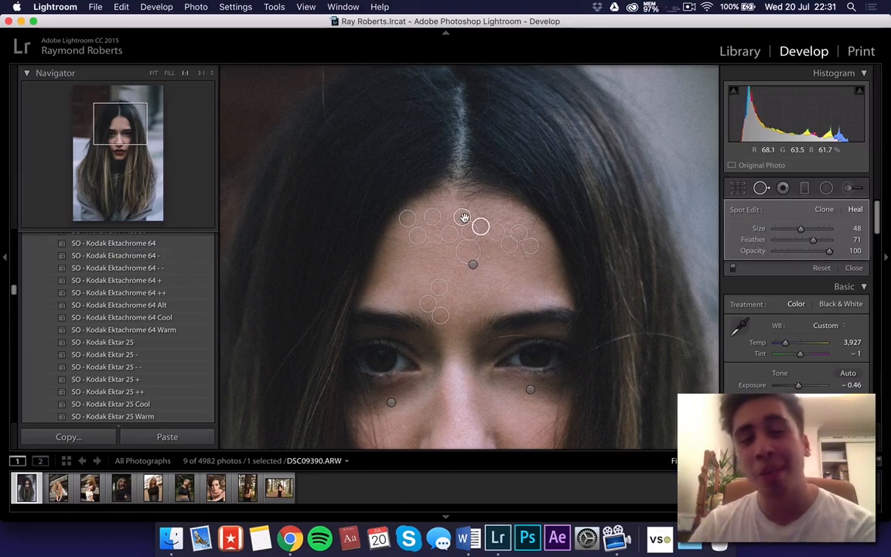
{"action": "left_click", "coordinate": [394, 237]}
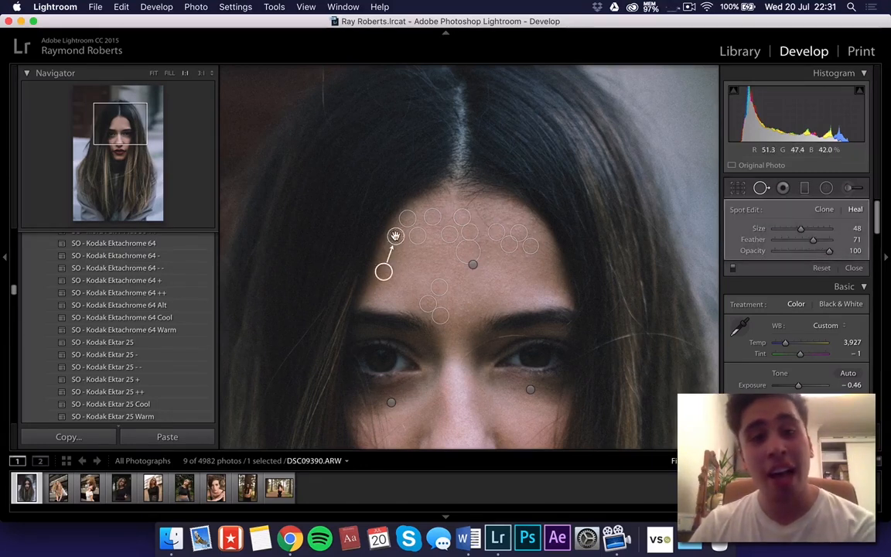
{"action": "left_click", "coordinate": [413, 221]}
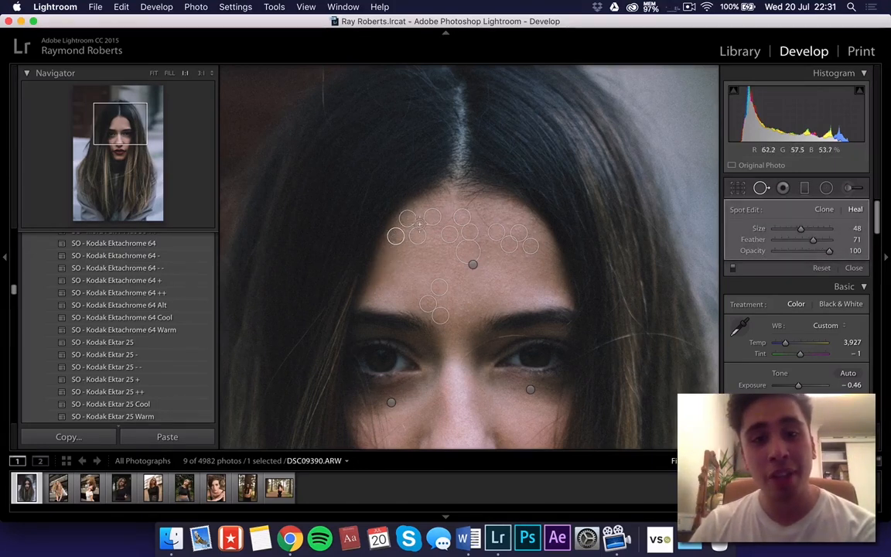
{"action": "left_click", "coordinate": [419, 224]}
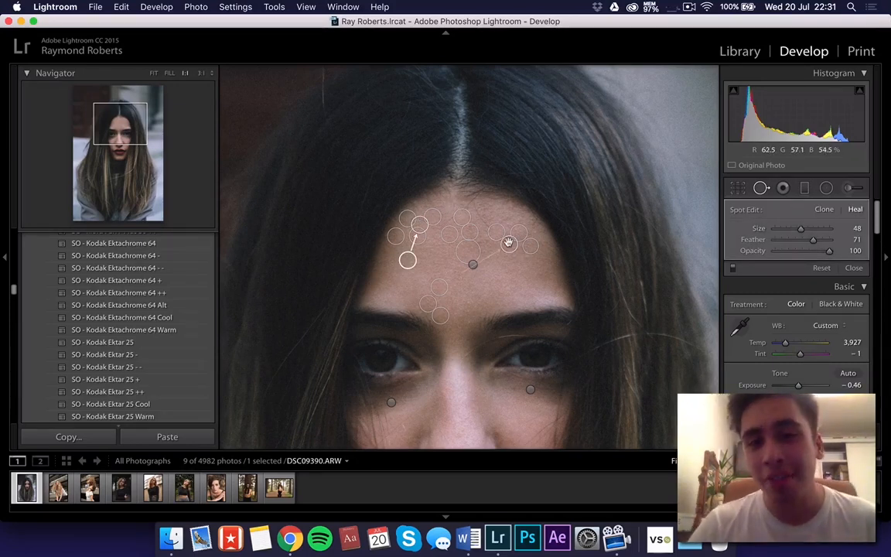
{"action": "left_click", "coordinate": [481, 240]}
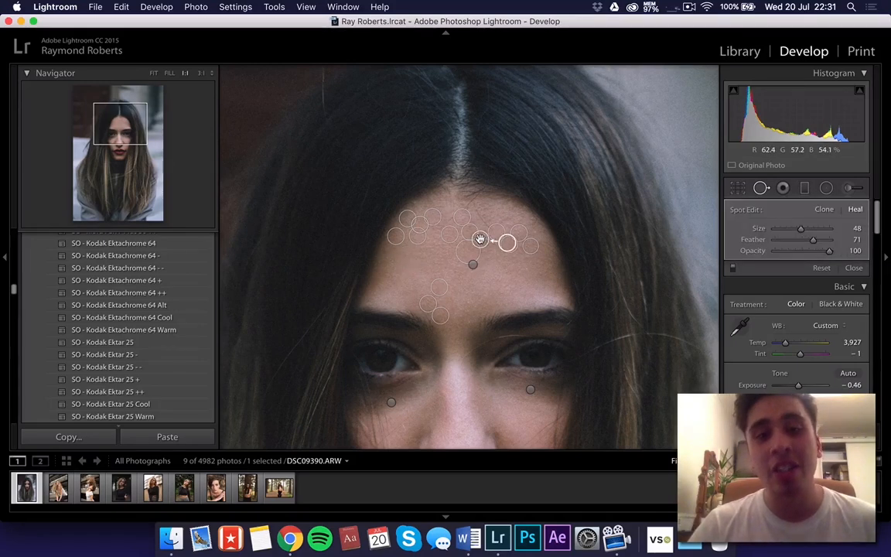
{"action": "left_click", "coordinate": [761, 188]}
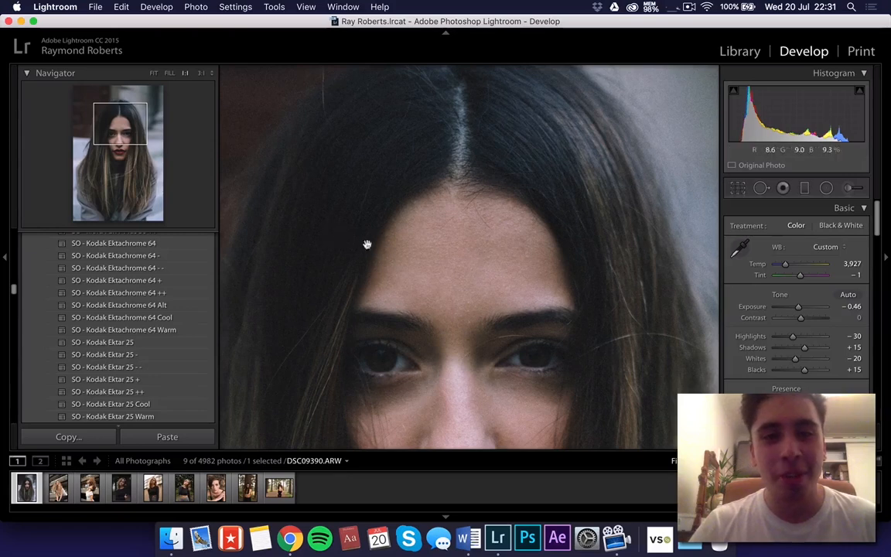
Step: Look through the Adjustment Brush effect presets, including the dodge, burn and Iris Enhance options, without changing the Sharpness effect
{"action": "scroll", "coordinate": [460, 238], "scroll_direction": "down", "scroll_amount": 2}
{"action": "scroll", "coordinate": [459, 238], "scroll_direction": "down", "scroll_amount": 4}
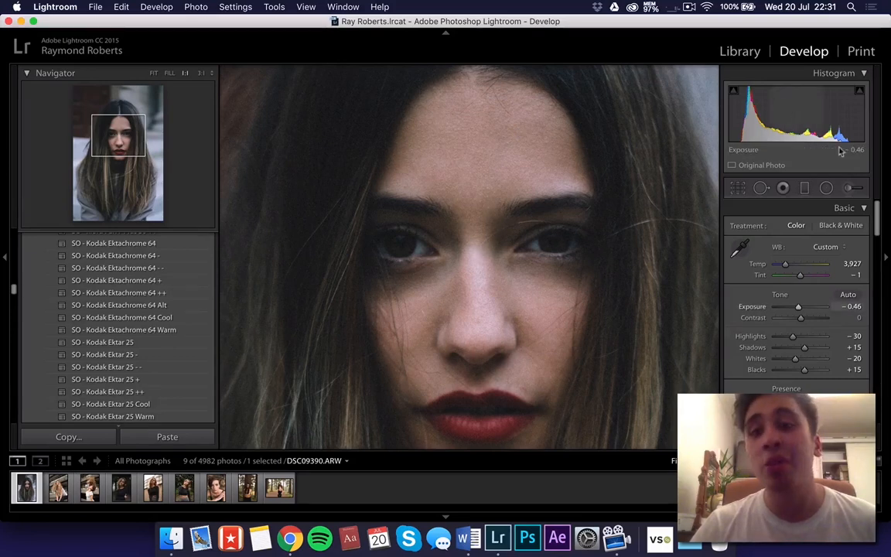
{"action": "left_click", "coordinate": [848, 189]}
{"action": "left_click", "coordinate": [797, 229]}
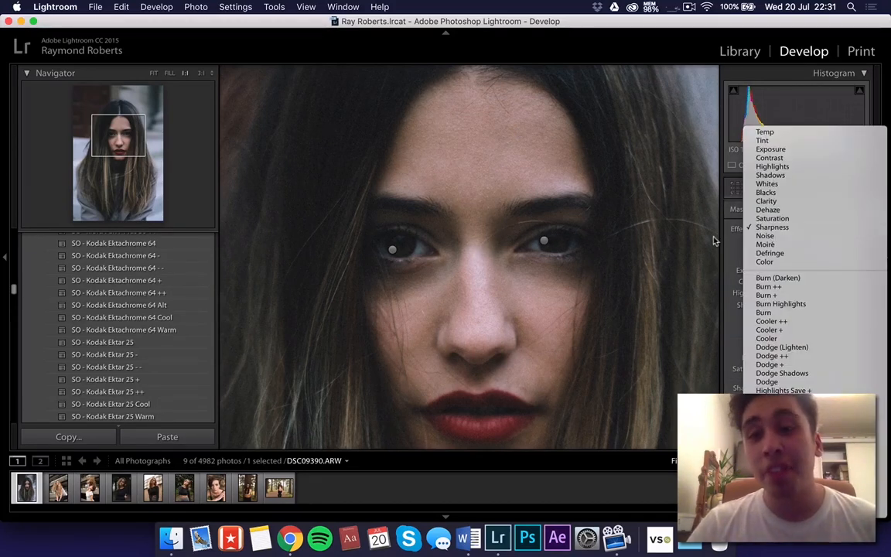
{"action": "scroll", "coordinate": [766, 310], "scroll_direction": "down", "scroll_amount": 1}
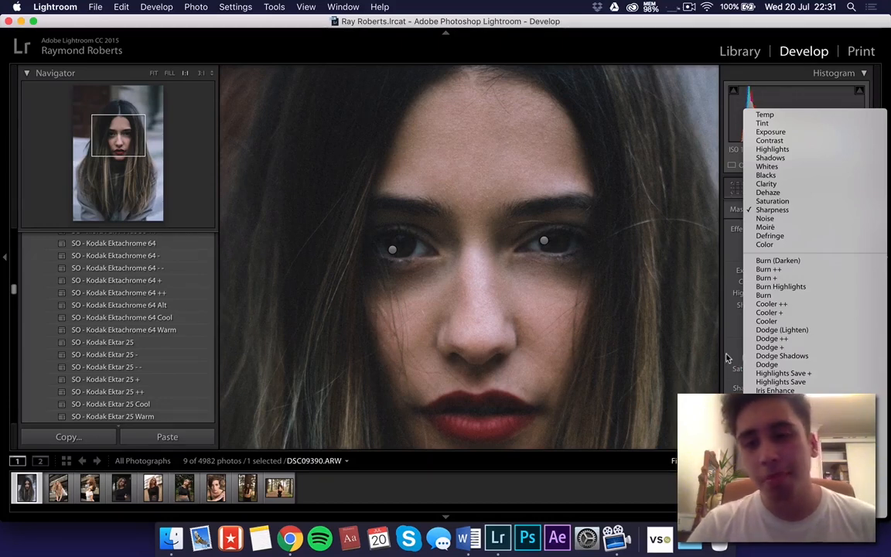
{"action": "left_click", "coordinate": [656, 305]}
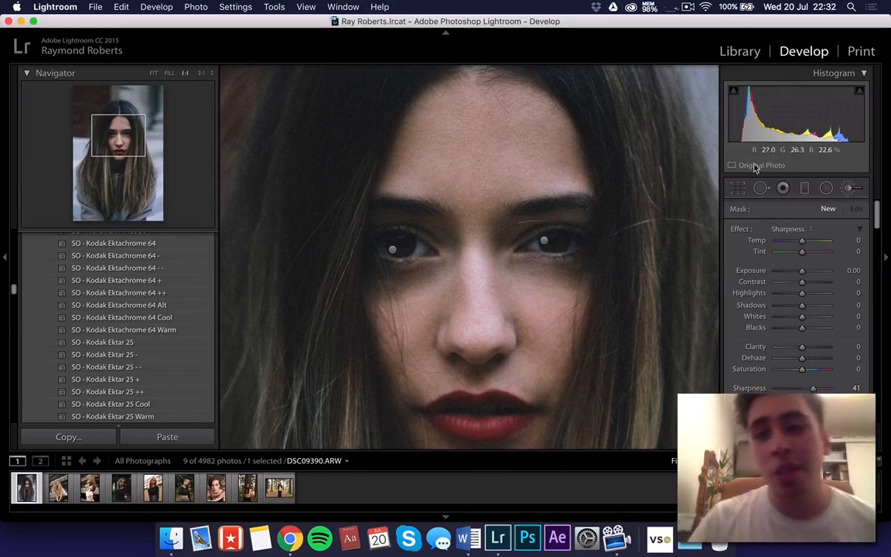
Step: Reopen Spot Removal and examine the healed spots and remaining skin on the forehead, cheeks and chin
{"action": "left_click", "coordinate": [760, 188]}
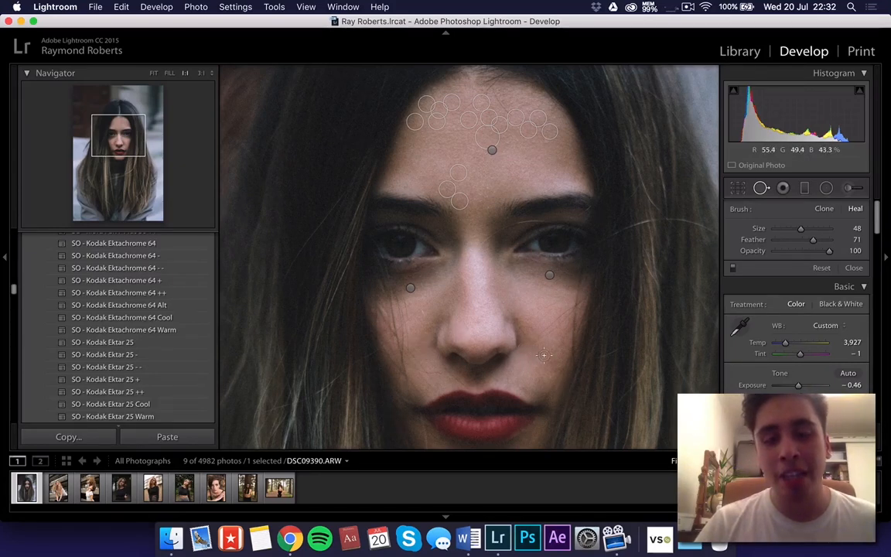
{"action": "mouse_move", "coordinate": [116, 131]}
{"action": "left_mouse_down"}
{"action": "mouse_move", "coordinate": [128, 143]}
{"action": "mouse_move", "coordinate": [118, 142]}
{"action": "left_mouse_up"}
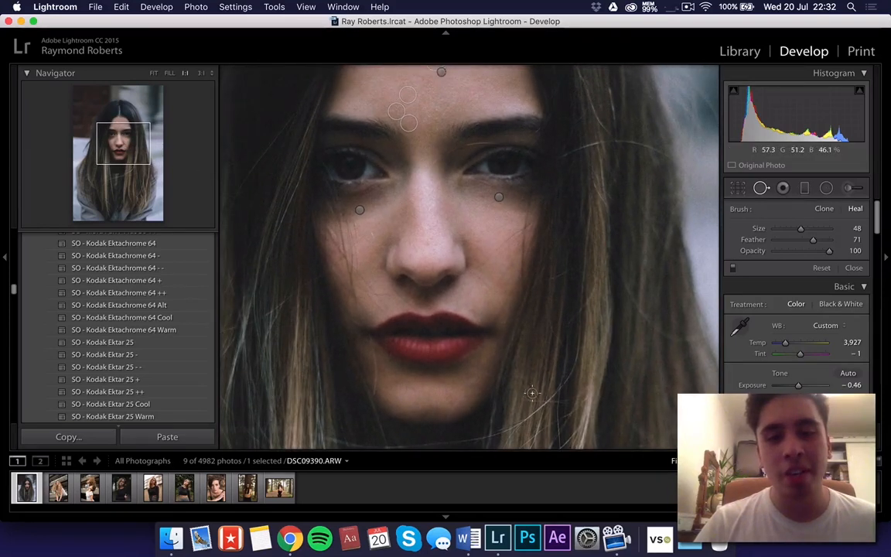
{"action": "left_click", "coordinate": [118, 137]}
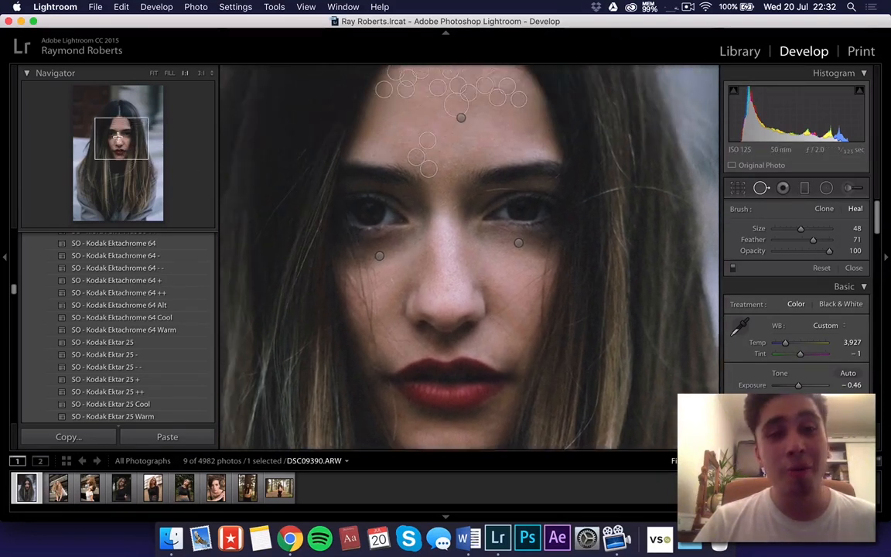
{"action": "left_click", "coordinate": [116, 132]}
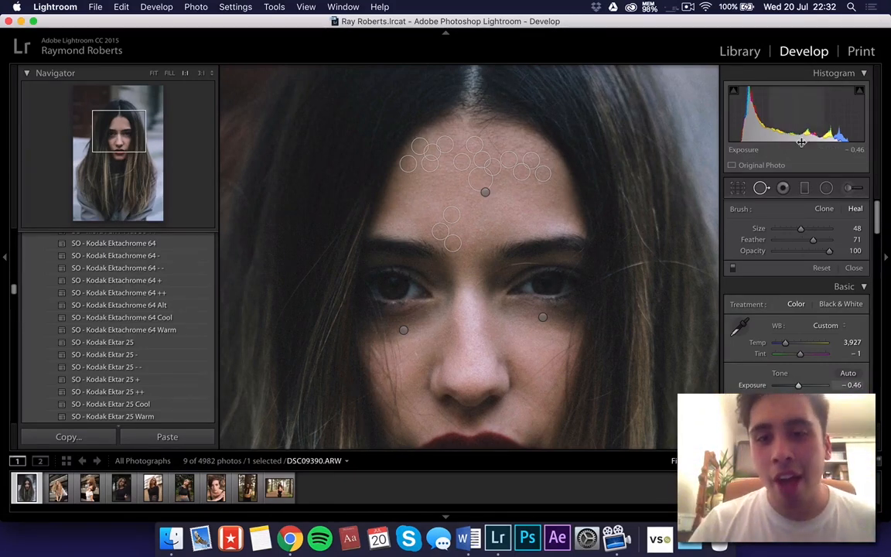
Step: Finish spot removal, return to the full portrait view, and enable profile corrections in Lens Corrections
{"action": "left_click", "coordinate": [761, 187]}
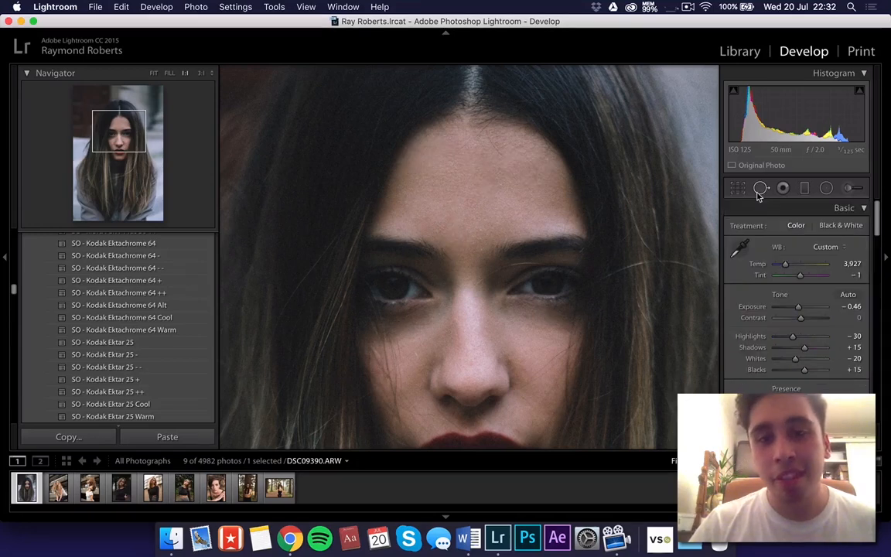
{"action": "left_click", "coordinate": [589, 216]}
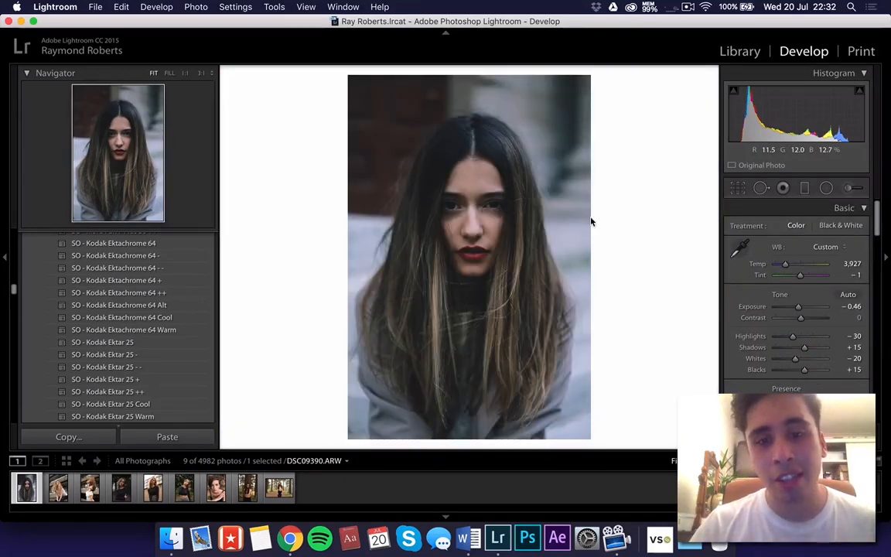
{"action": "scroll", "coordinate": [826, 286], "scroll_direction": "down", "scroll_amount": 15}
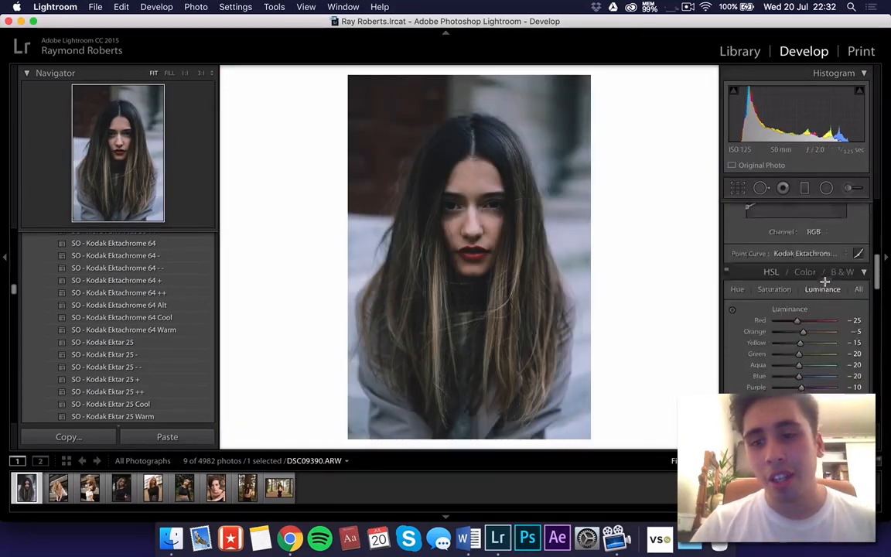
{"action": "scroll", "coordinate": [825, 286], "scroll_direction": "down", "scroll_amount": 10}
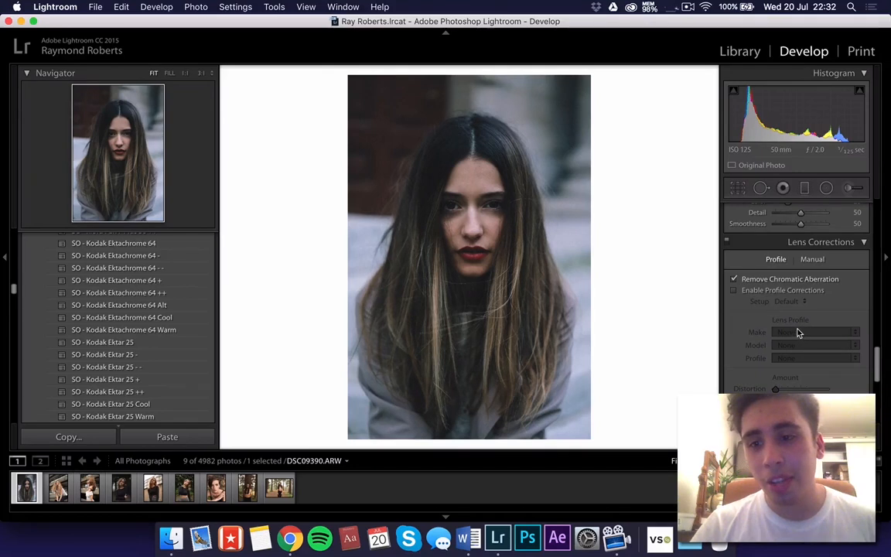
{"action": "left_click", "coordinate": [735, 290]}
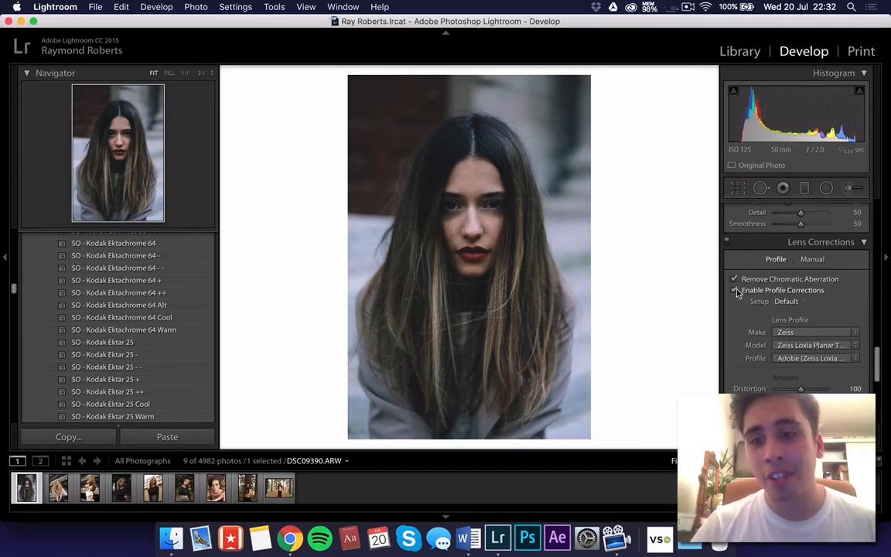
Step: Try Canon as the lens profile make, look through its lens models, and toggle profile corrections to compare the effect
{"action": "left_click", "coordinate": [787, 332]}
{"action": "left_click", "coordinate": [787, 333]}
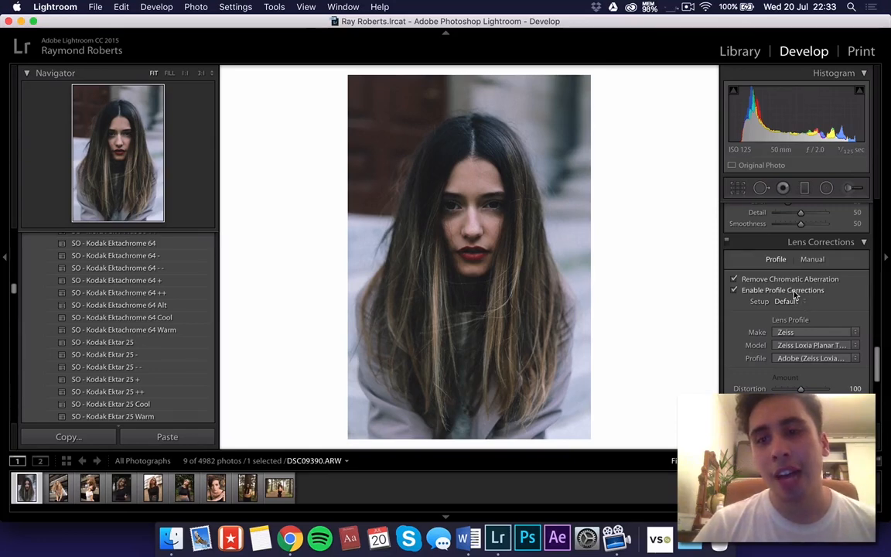
{"action": "left_click", "coordinate": [794, 330]}
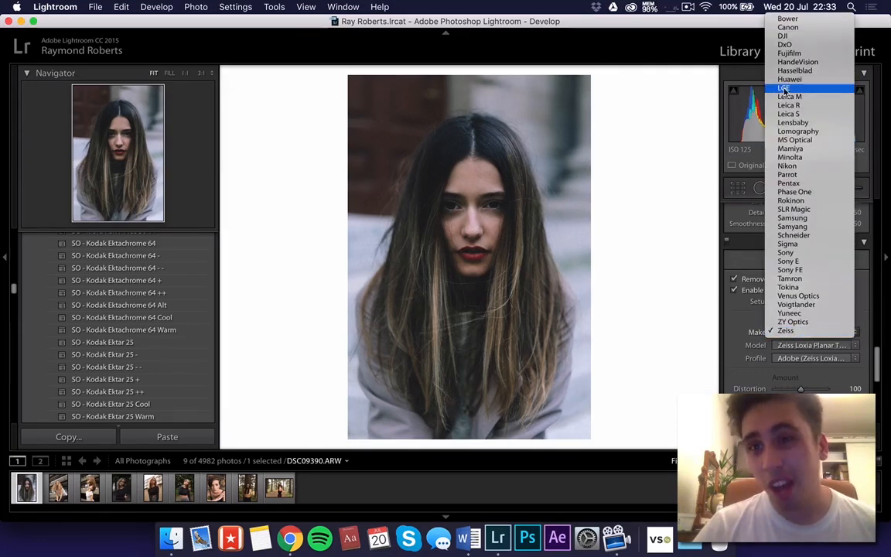
{"action": "left_click", "coordinate": [787, 28]}
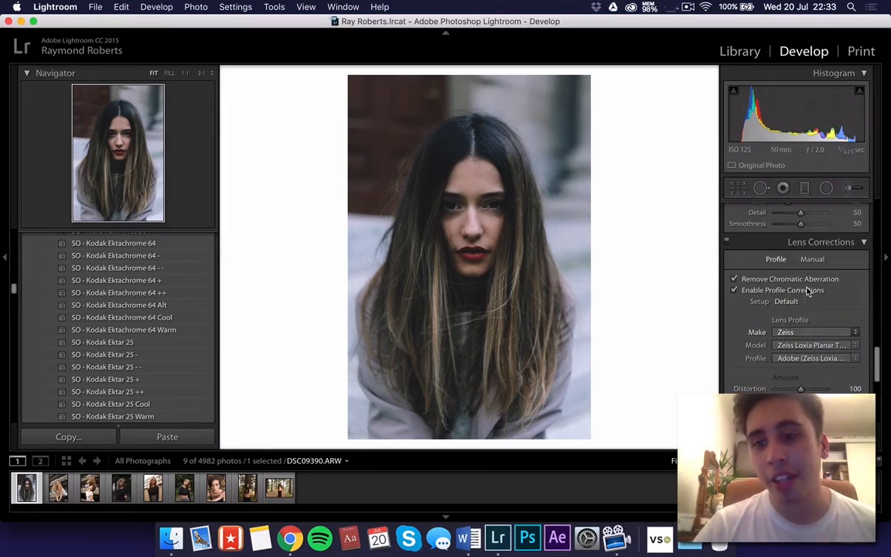
{"action": "left_click", "coordinate": [812, 346]}
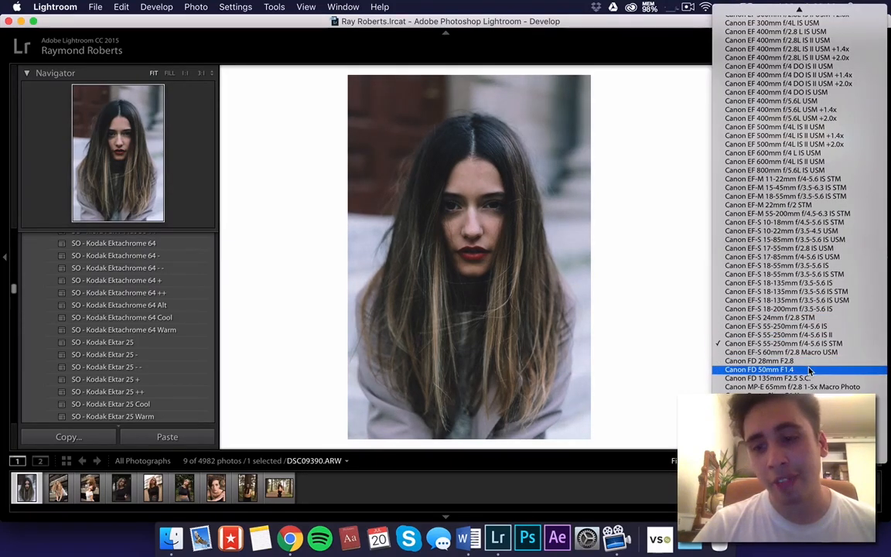
{"action": "left_click", "coordinate": [659, 340]}
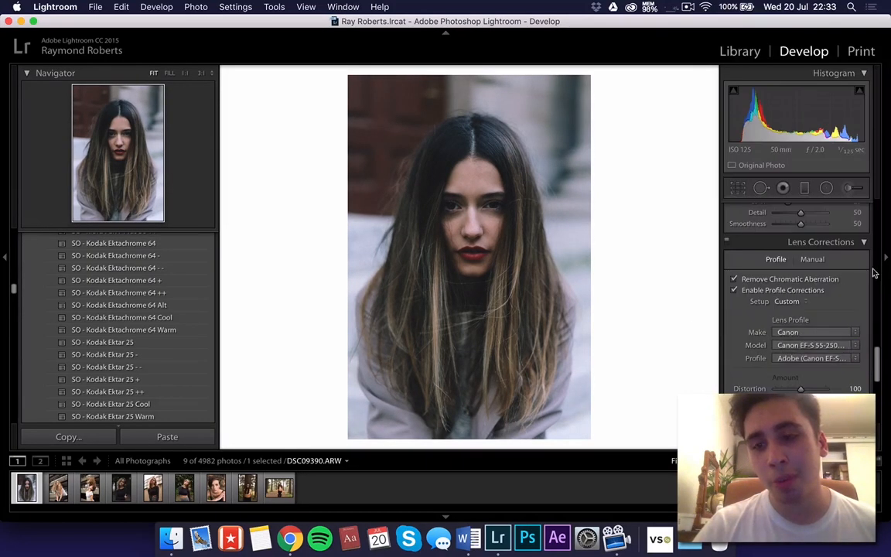
{"action": "left_click", "coordinate": [765, 290]}
{"action": "left_click", "coordinate": [768, 292]}
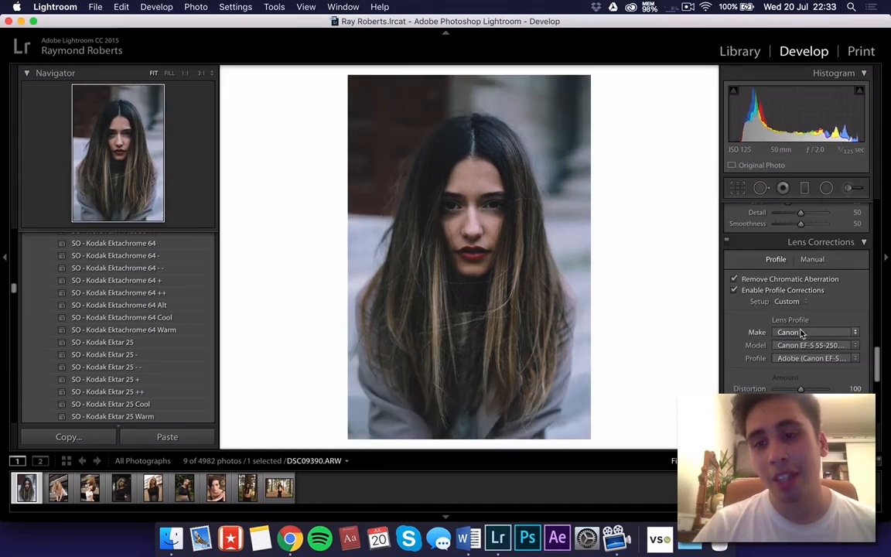
Step: Set the lens profile make back to Zeiss and check the model list, keeping Zeiss Loxia Planar T* 2/50
{"action": "left_click", "coordinate": [802, 333]}
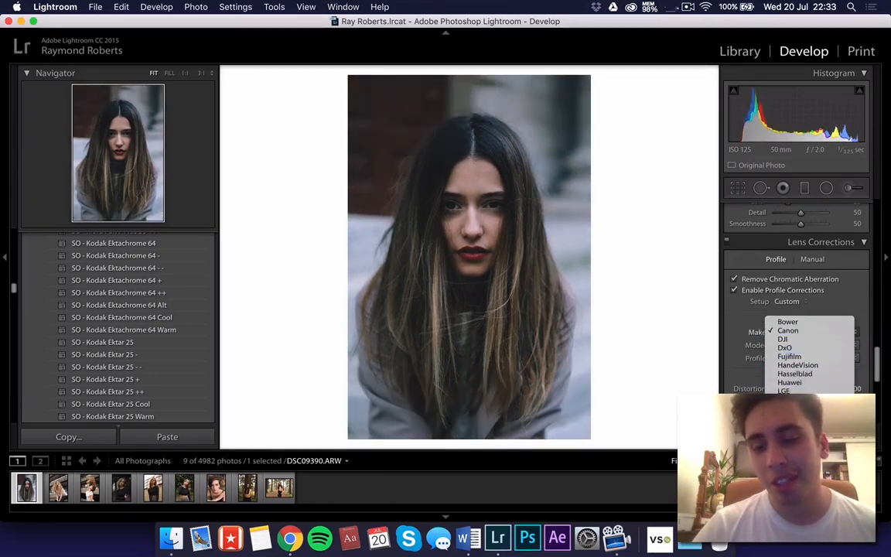
{"action": "scroll", "coordinate": [810, 364], "scroll_direction": "down", "scroll_amount": 5}
{"action": "scroll", "coordinate": [809, 363], "scroll_direction": "down", "scroll_amount": 4}
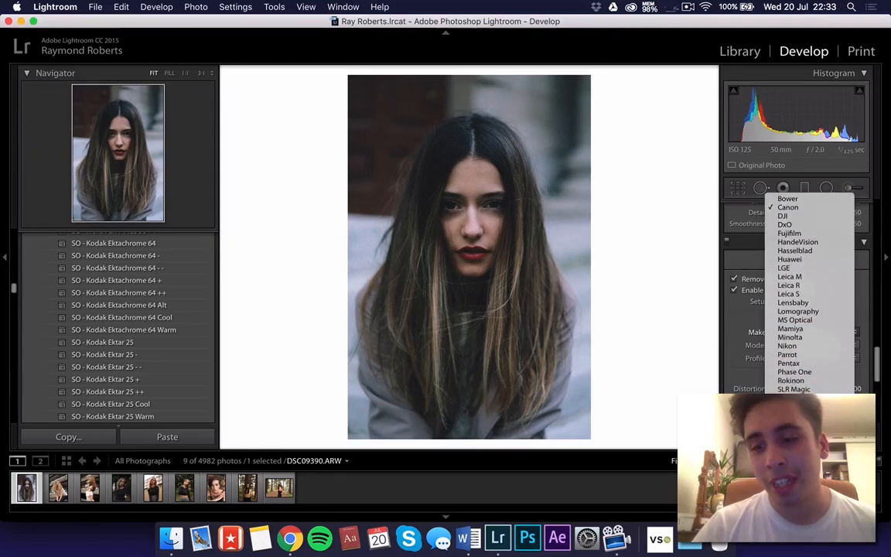
{"action": "left_click", "coordinate": [797, 467]}
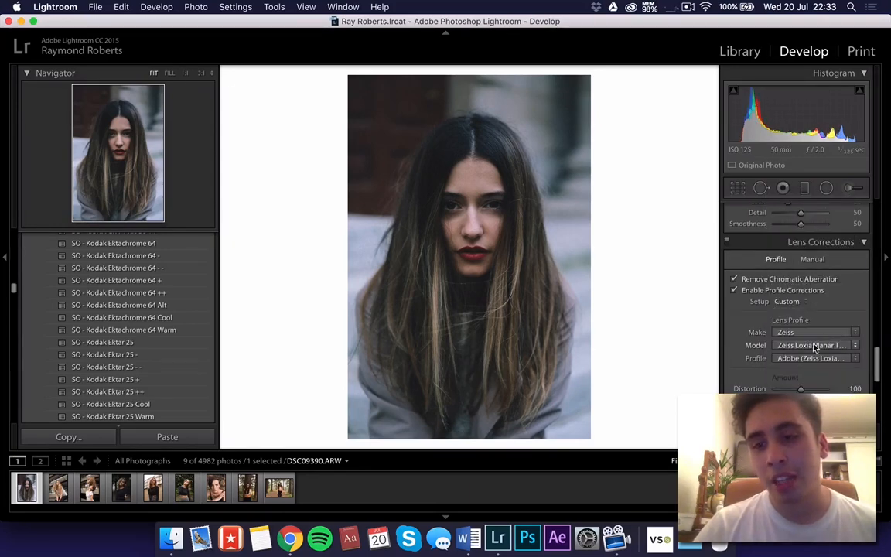
{"action": "left_click", "coordinate": [814, 345]}
{"action": "left_click", "coordinate": [814, 348]}
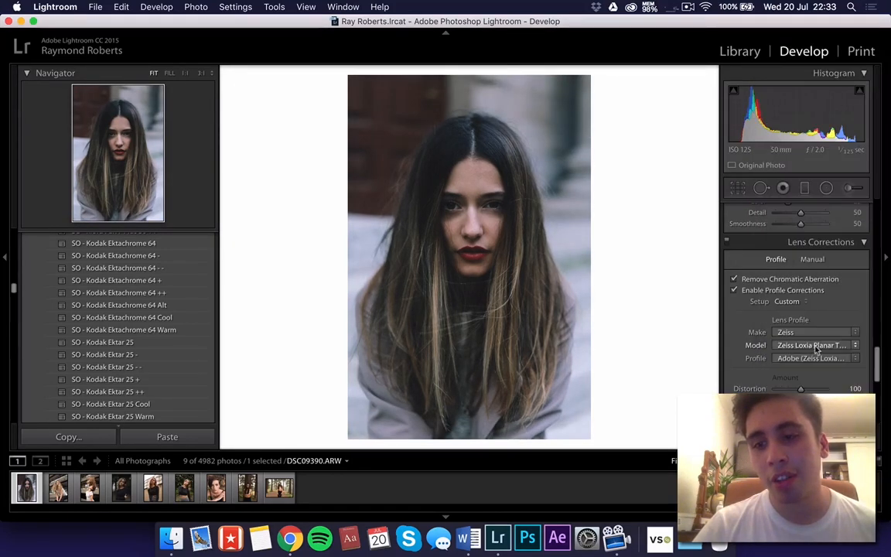
{"action": "left_click", "coordinate": [825, 351]}
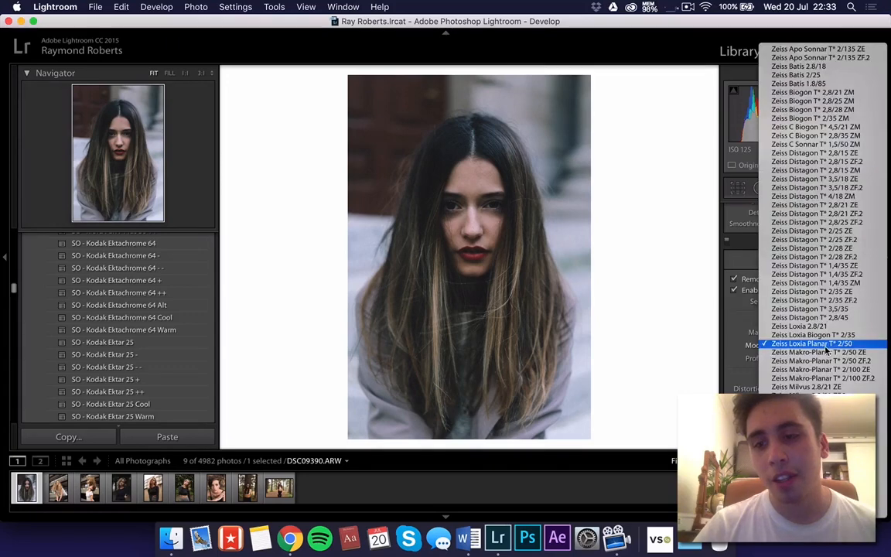
{"action": "left_click", "coordinate": [717, 347]}
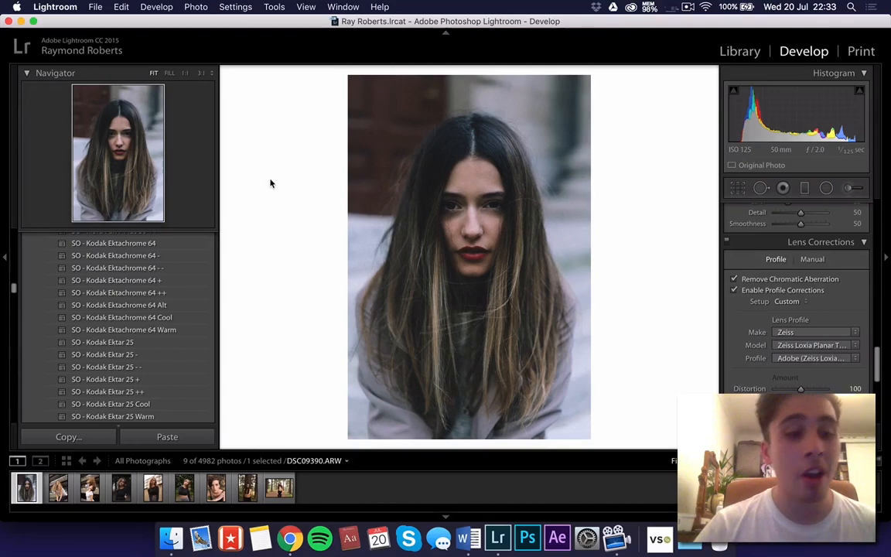
Step: Enable lens profile corrections on the next three photos, DSC05457, DSC05521 and DSC05867
{"action": "key", "text": "Right"}
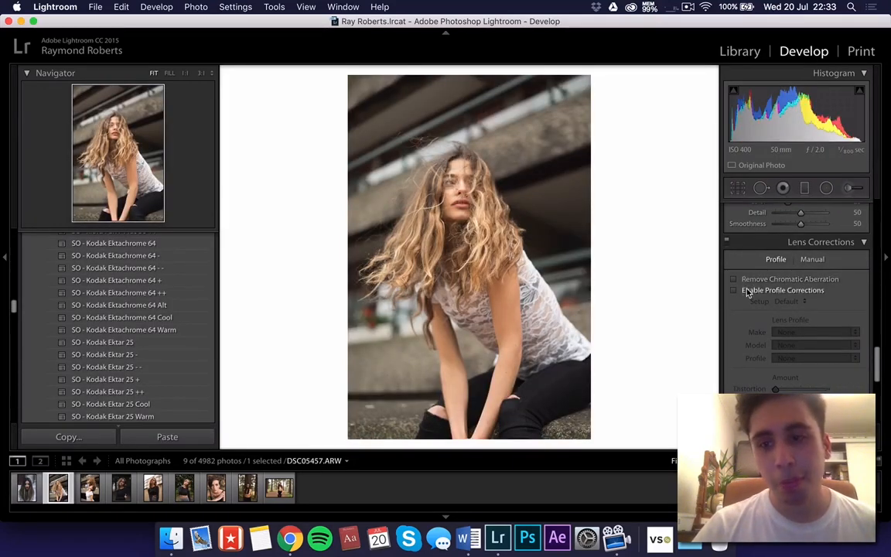
{"action": "left_click", "coordinate": [734, 290]}
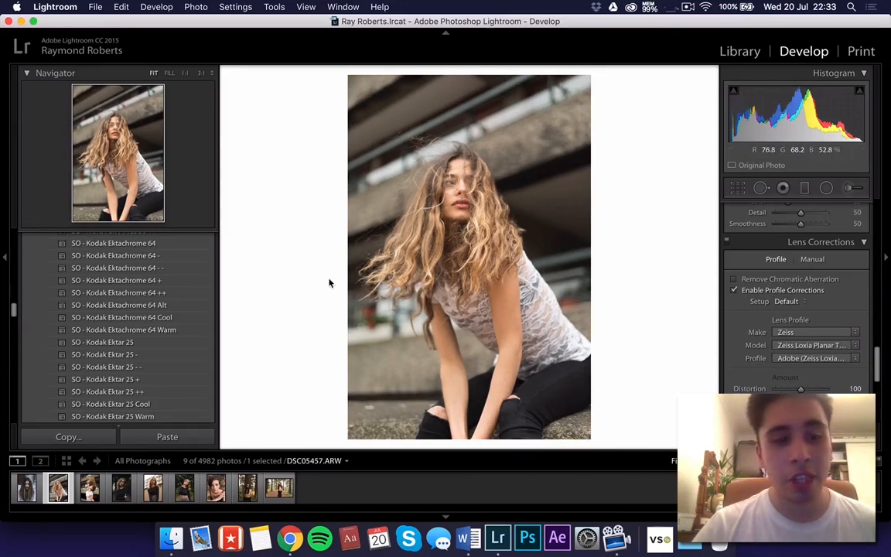
{"action": "key", "text": "Right"}
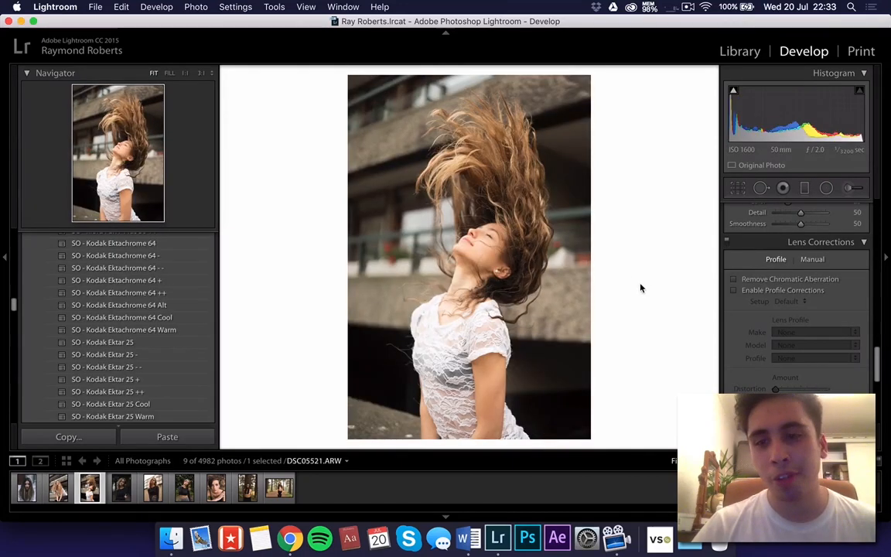
{"action": "left_click", "coordinate": [768, 290]}
{"action": "key", "text": "Right"}
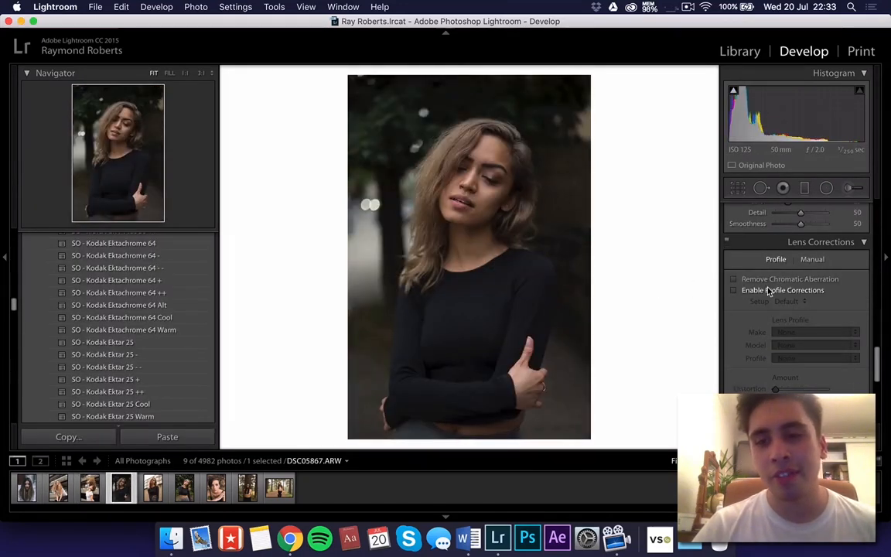
{"action": "left_click", "coordinate": [768, 290]}
Step: Return to photo DSC05457 and set its exposure to -0.44 and its white balance temperature to 5,348
{"action": "left_click", "coordinate": [59, 489]}
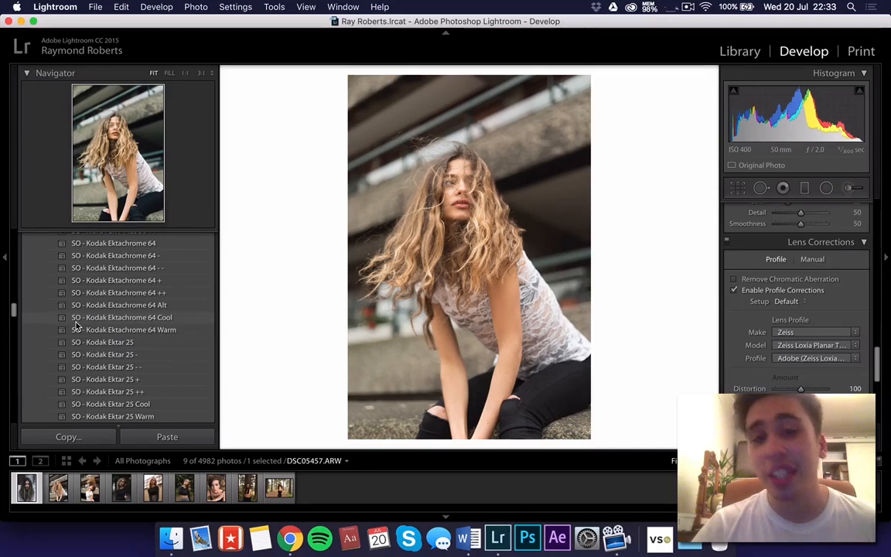
{"action": "key", "text": "Left"}
{"action": "key", "text": "Right"}
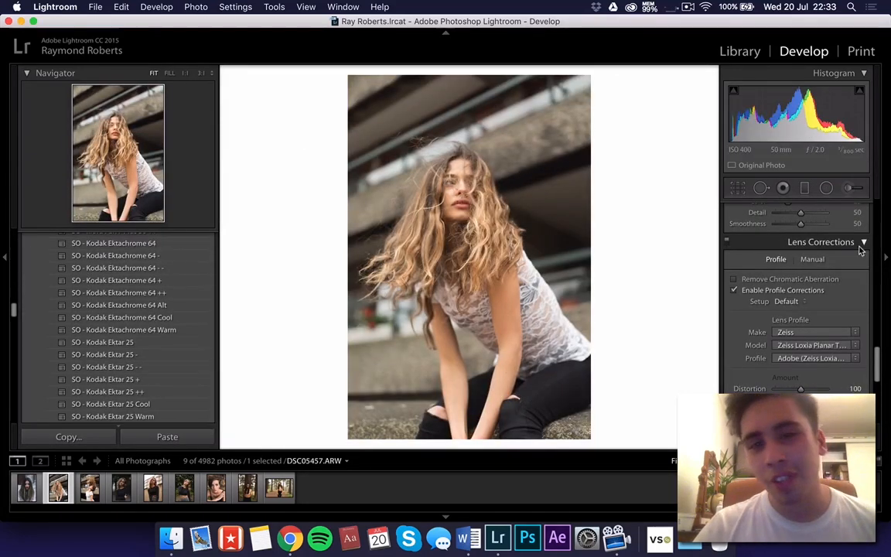
{"action": "scroll", "coordinate": [850, 329], "scroll_direction": "up", "scroll_amount": 10}
{"action": "scroll", "coordinate": [849, 329], "scroll_direction": "up", "scroll_amount": 4}
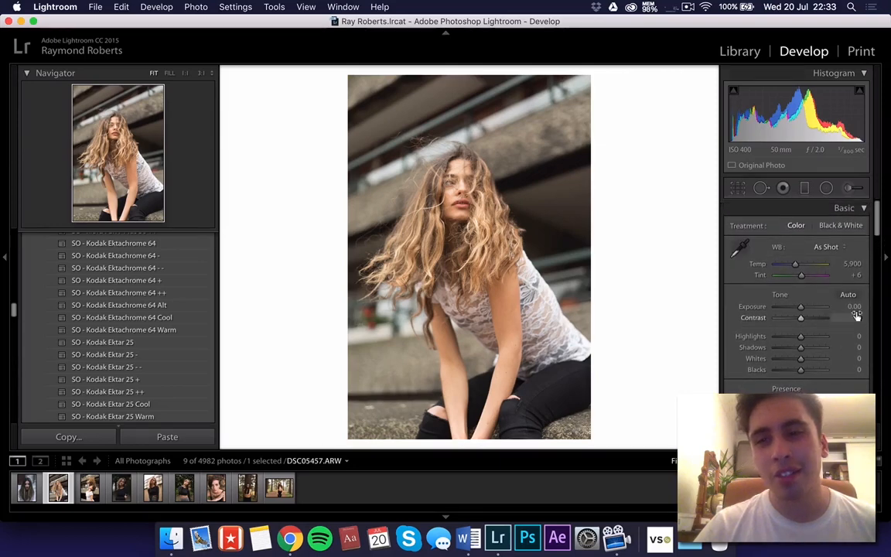
{"action": "left_click_drag", "start_coordinate": [807, 123], "coordinate": [794, 124]}
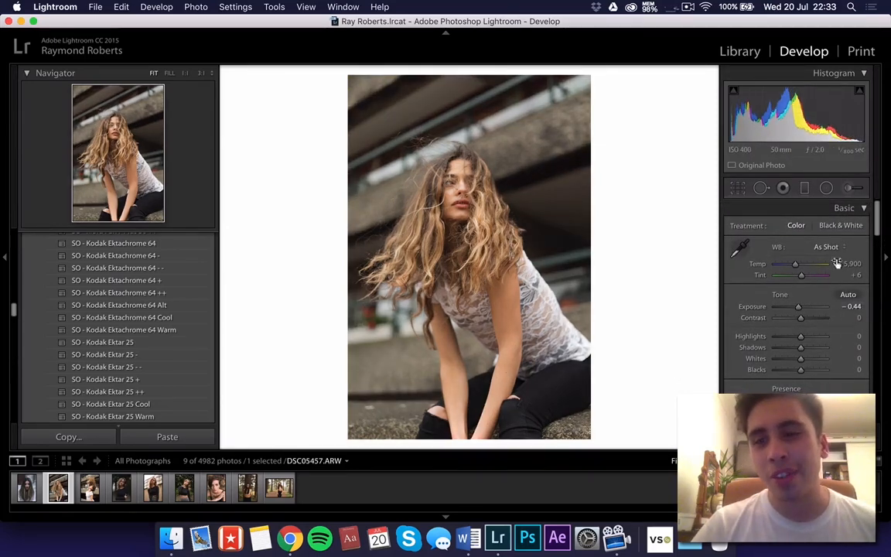
{"action": "key", "text": "Escape"}
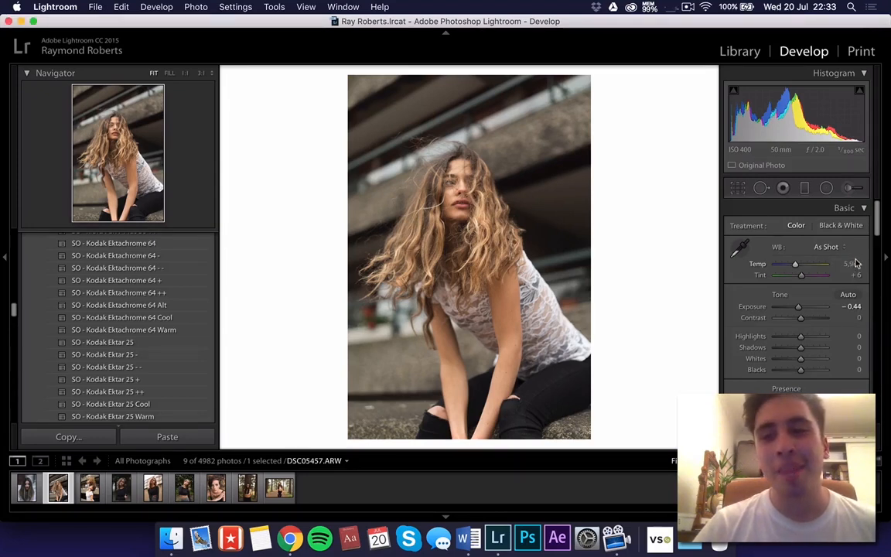
{"action": "left_click_drag", "start_coordinate": [794, 265], "coordinate": [793, 264]}
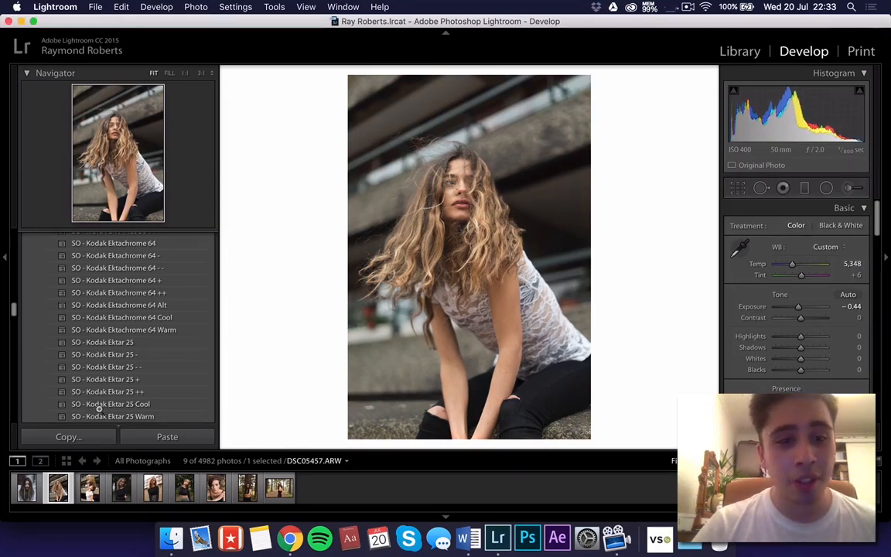
Step: Apply the SO - Kodak Ektar 25 preset and cool the white balance temperature to 4,447
{"action": "left_click", "coordinate": [105, 342]}
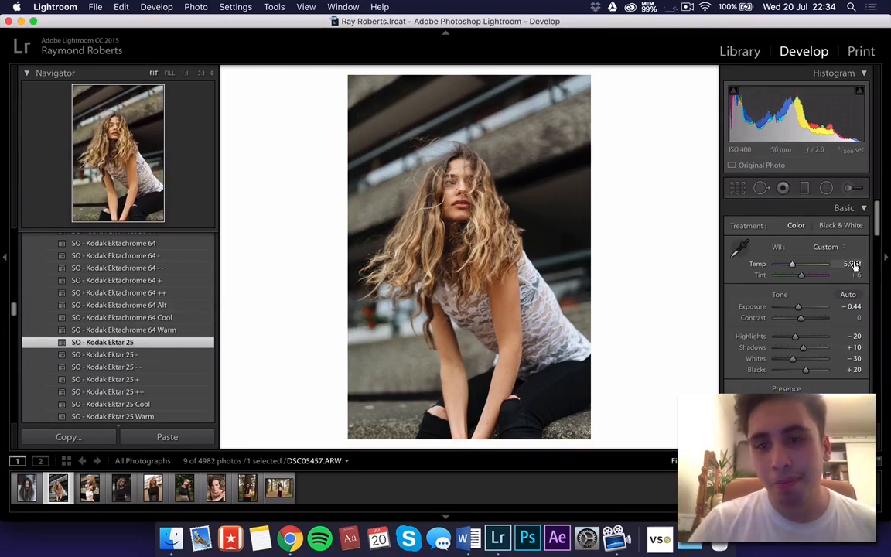
{"action": "left_click_drag", "start_coordinate": [855, 265], "coordinate": [845, 265]}
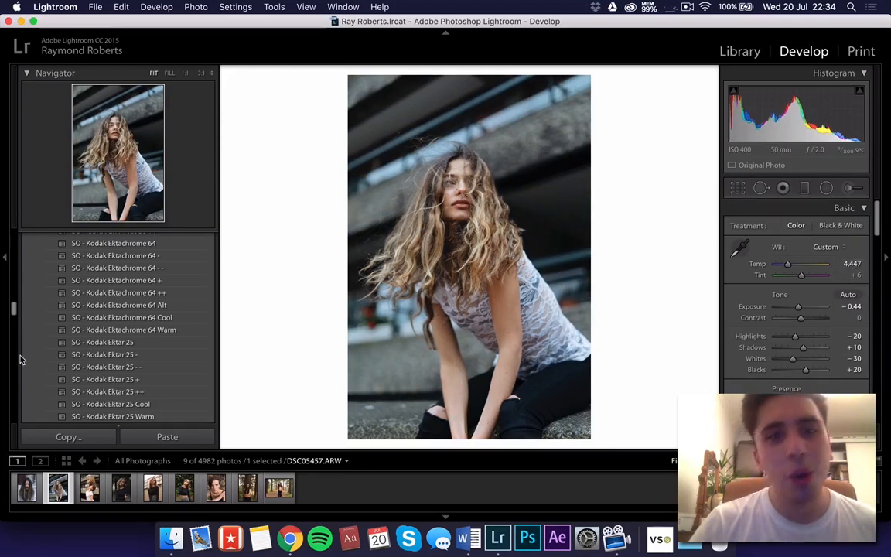
Step: Try the SO - Kodak Ektachrome 64 preset on the photo and undo it
{"action": "scroll", "coordinate": [96, 300], "scroll_direction": "up", "scroll_amount": 3}
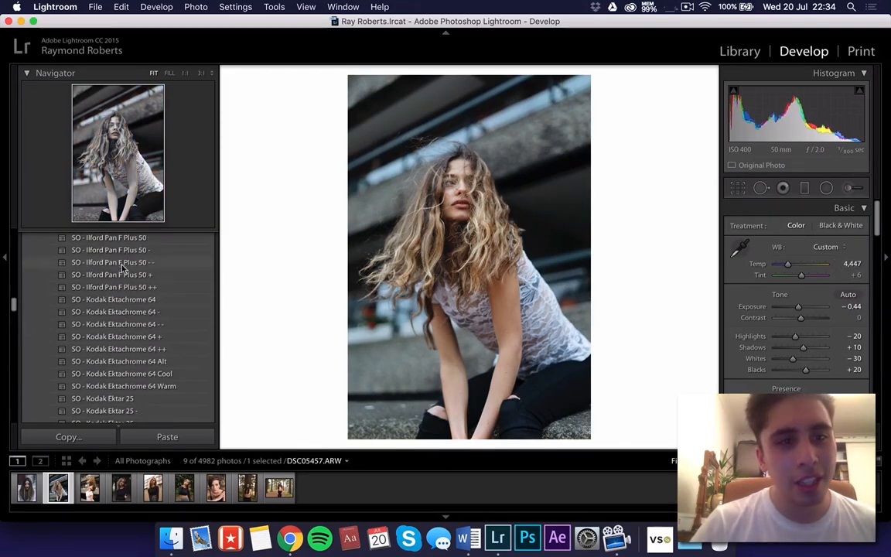
{"action": "left_click", "coordinate": [122, 305]}
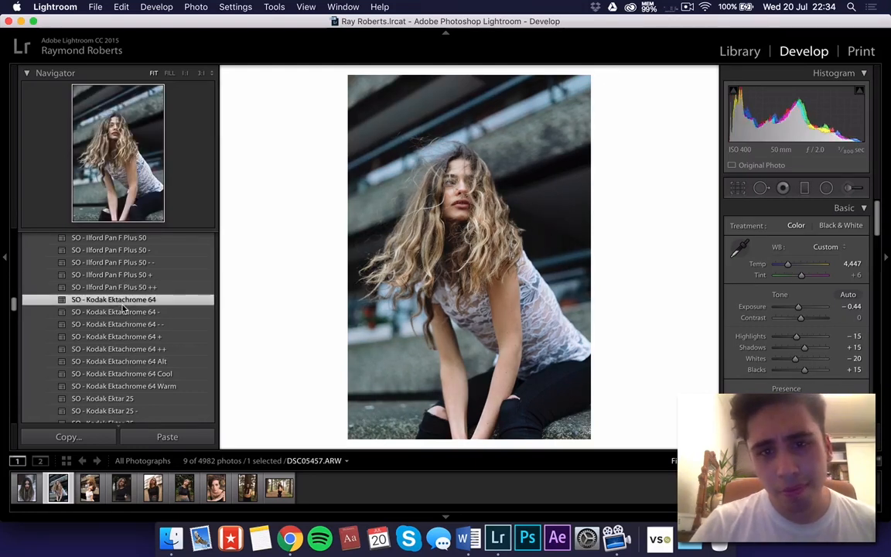
{"action": "key", "text": "super+z"}
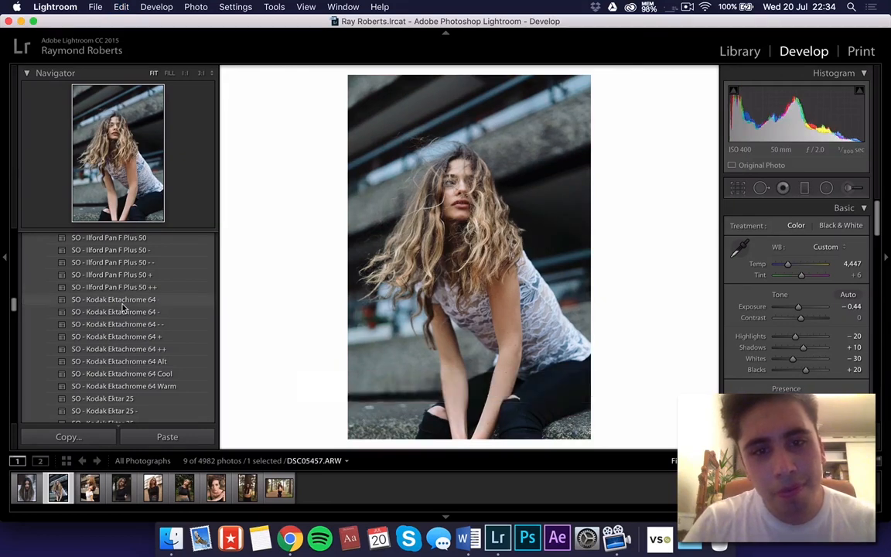
Step: Compare the Kodak Ektar 25 and Ektar 25 - presets, and apply the Ektar 25 - - variant
{"action": "left_click", "coordinate": [136, 399]}
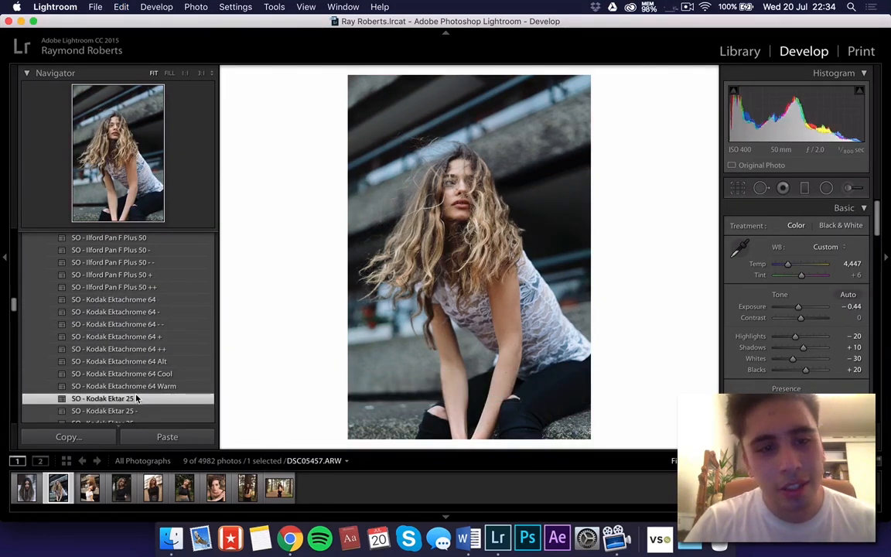
{"action": "scroll", "coordinate": [137, 391], "scroll_direction": "down", "scroll_amount": 3}
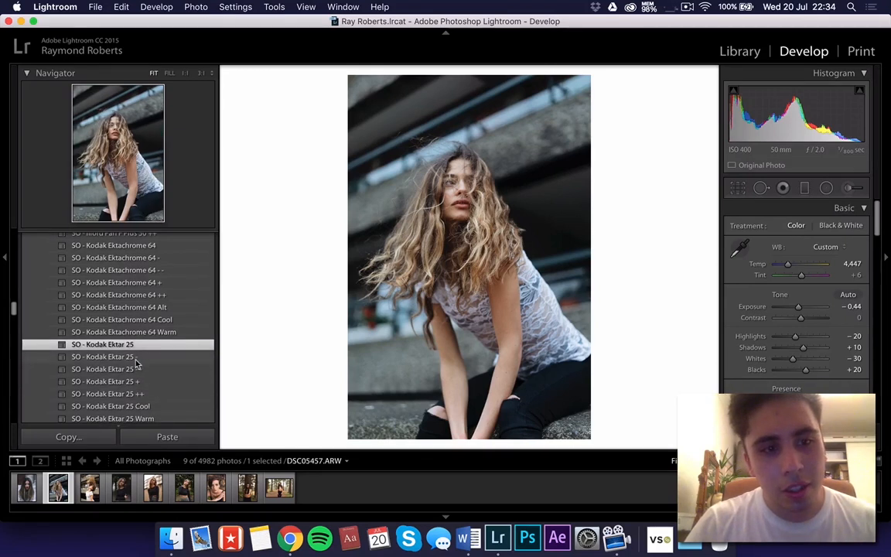
{"action": "left_click", "coordinate": [136, 359]}
{"action": "left_click", "coordinate": [137, 370]}
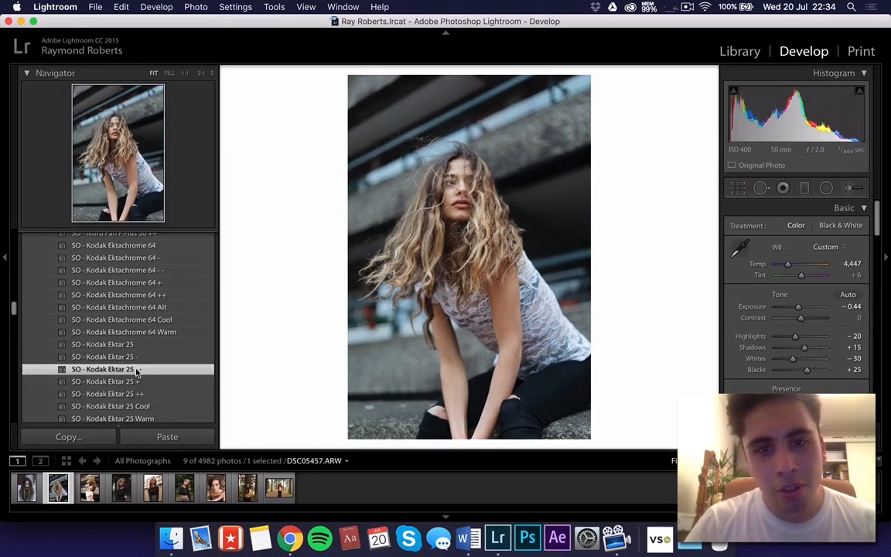
Step: Apply the standard SO - Kodak Ektar 25 preset to photo DSC05457
{"action": "left_click", "coordinate": [135, 345]}
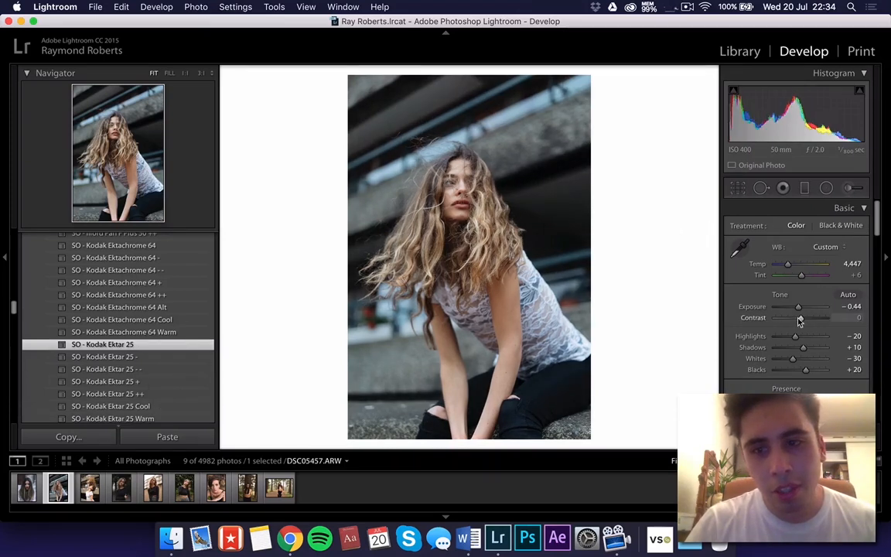
Step: Try a contrast of -33 and highlights of -57 on the photo, undoing each change
{"action": "left_click_drag", "start_coordinate": [801, 318], "coordinate": [791, 320]}
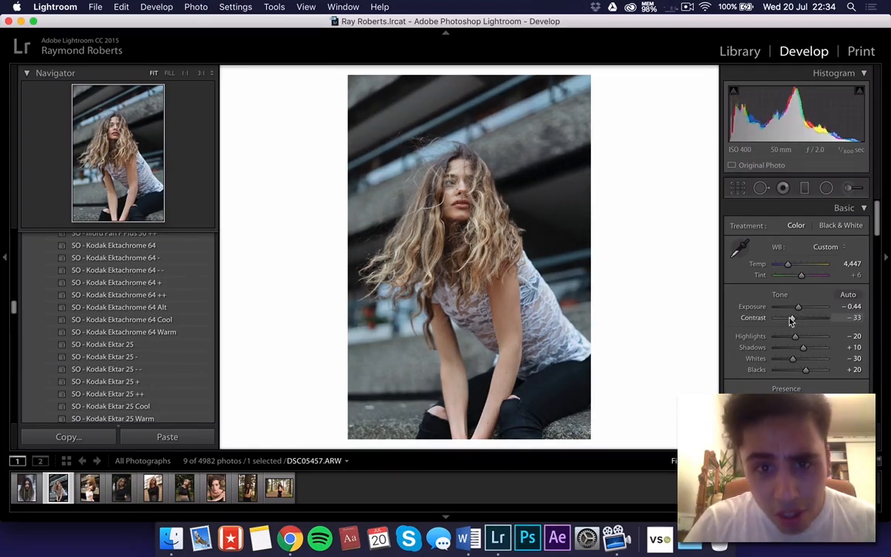
{"action": "key", "text": "super+z"}
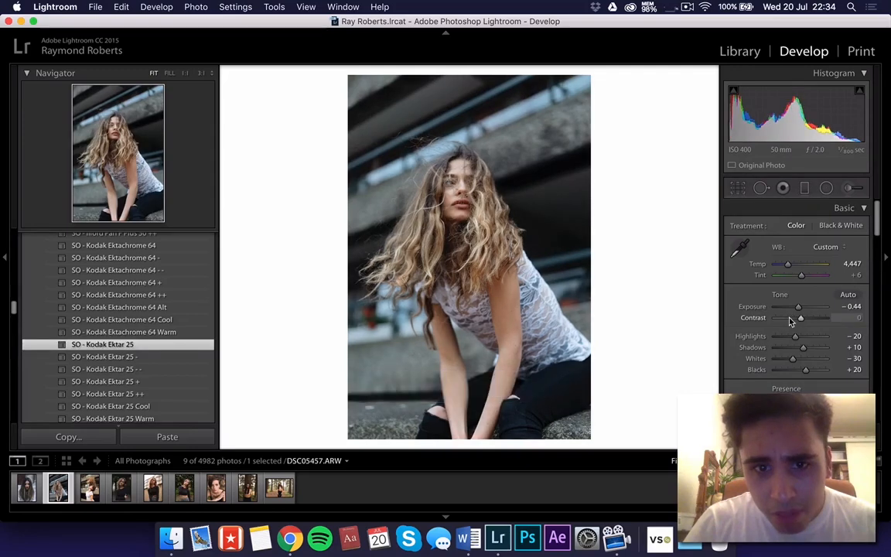
{"action": "left_click_drag", "start_coordinate": [795, 336], "coordinate": [786, 340]}
{"action": "key", "text": "super+z"}
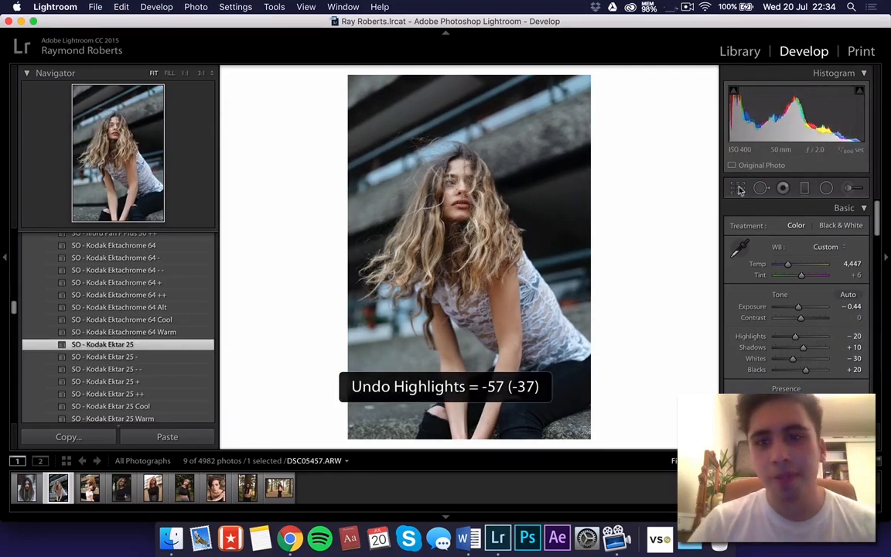
{"action": "left_click", "coordinate": [738, 189]}
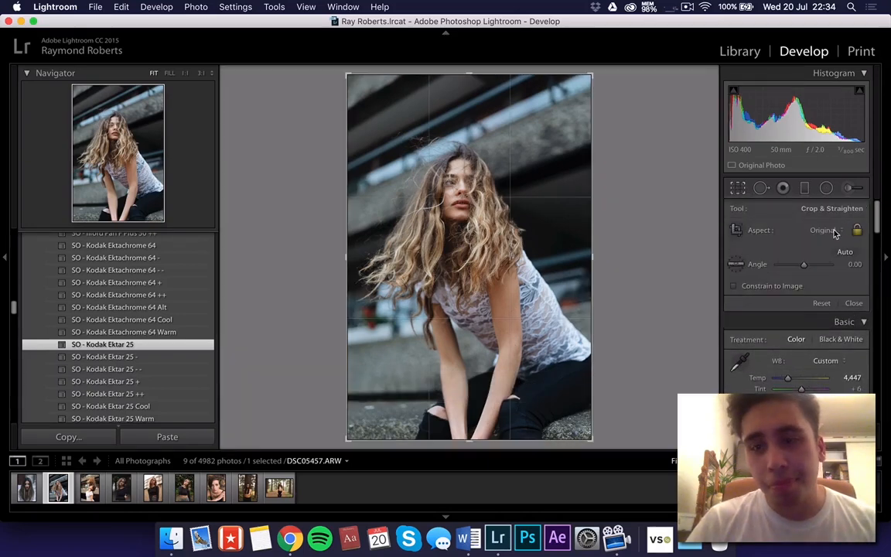
{"action": "left_click", "coordinate": [826, 231]}
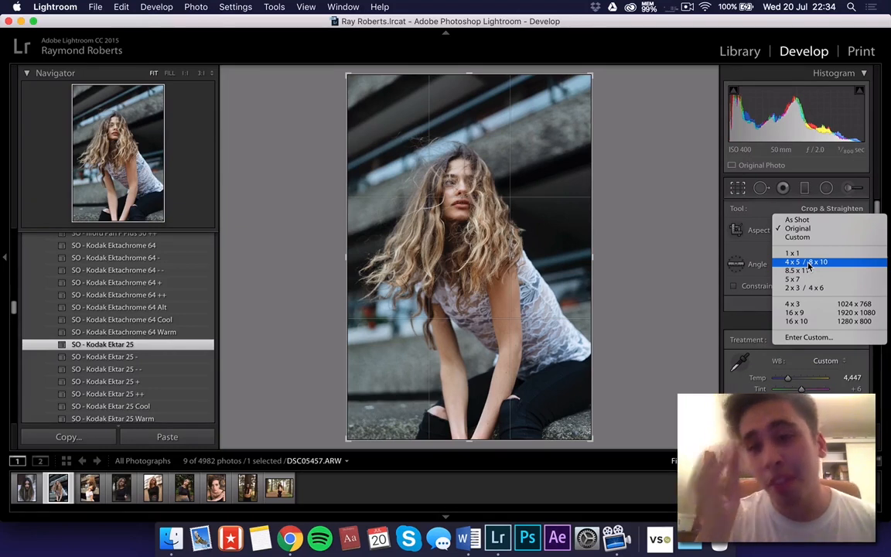
{"action": "left_click", "coordinate": [694, 264]}
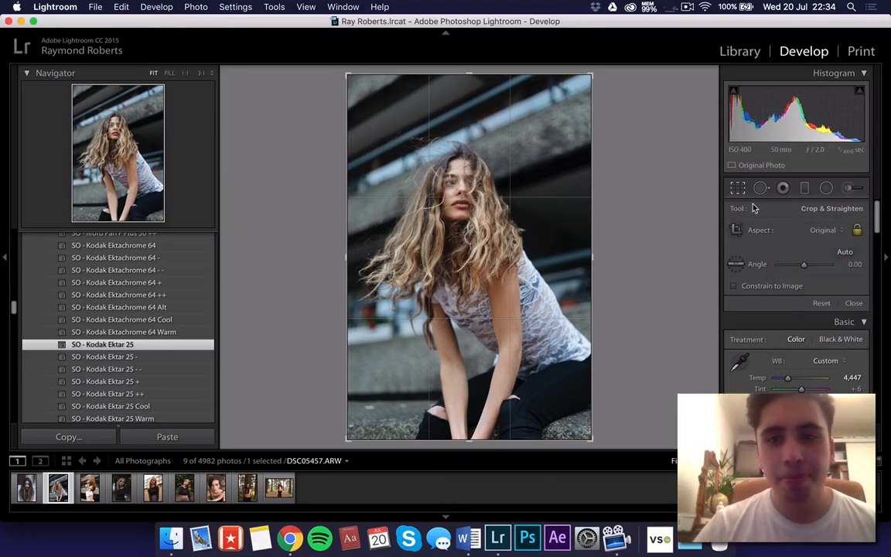
{"action": "left_click", "coordinate": [738, 189]}
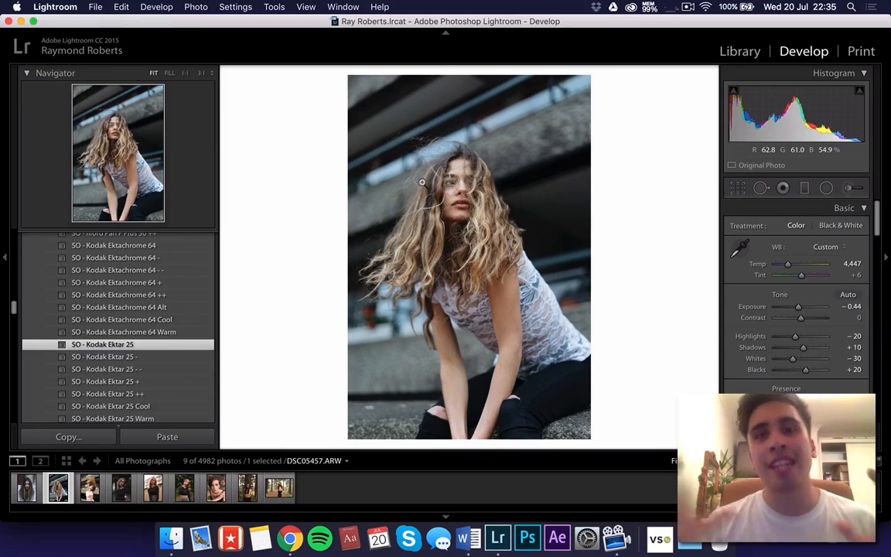
Step: Crop the photo to the 4 x 5 / 8 x 10 aspect ratio, framing it tightly around the woman's head and upper body
{"action": "left_click", "coordinate": [738, 189]}
{"action": "left_click", "coordinate": [822, 231]}
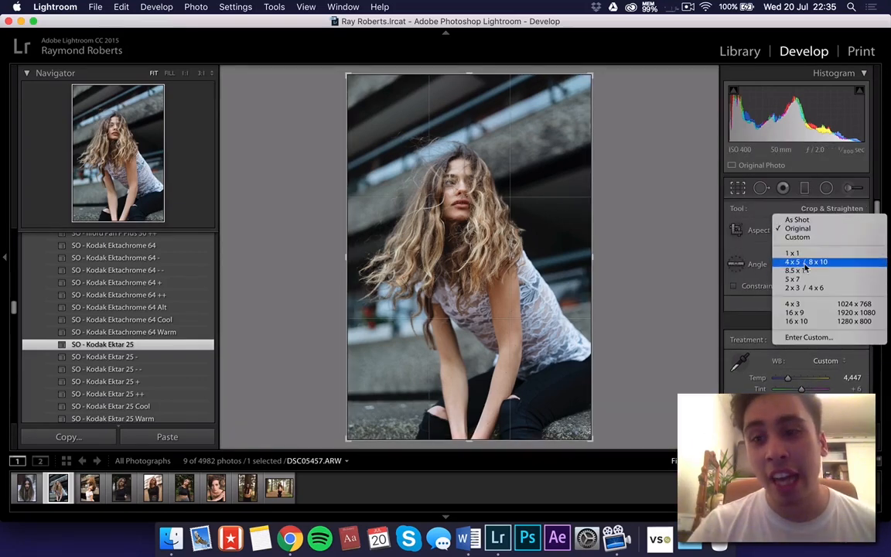
{"action": "left_click", "coordinate": [804, 262]}
{"action": "left_click_drag", "start_coordinate": [505, 232], "coordinate": [504, 216]}
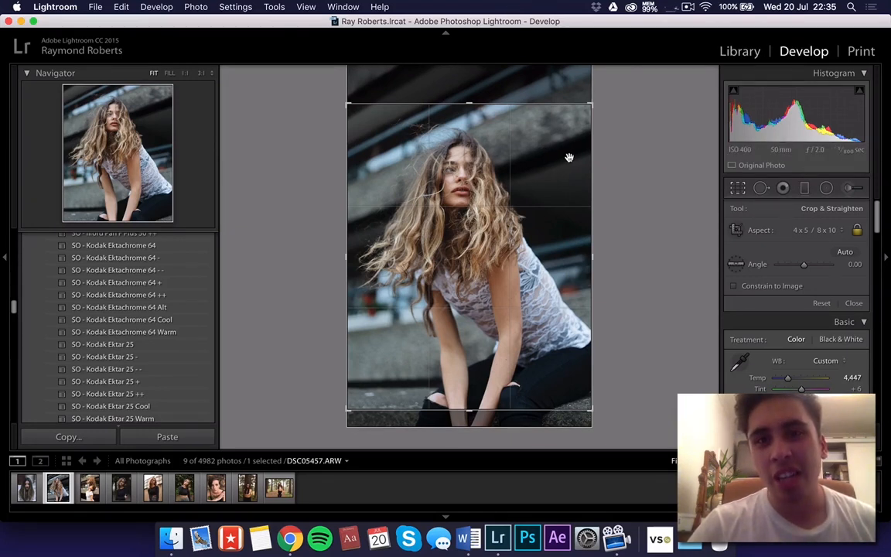
{"action": "left_click_drag", "start_coordinate": [569, 157], "coordinate": [530, 181]}
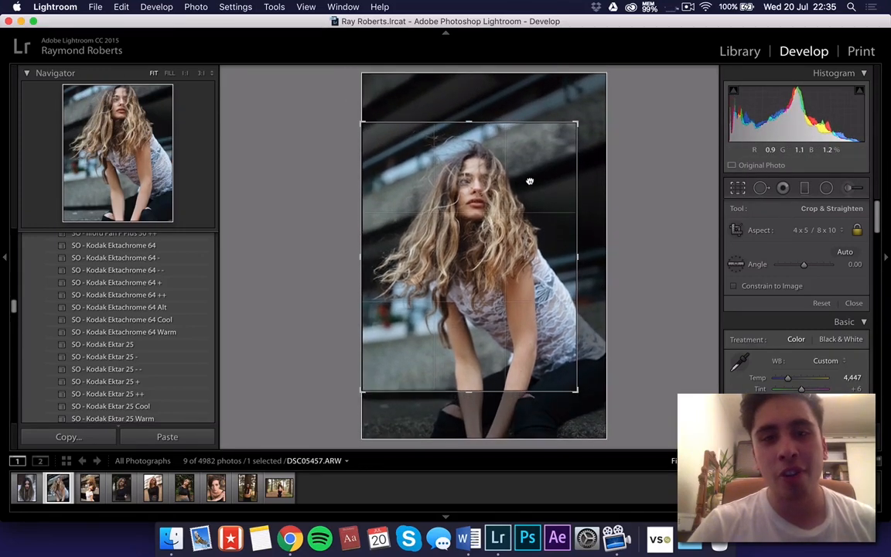
{"action": "key", "text": "Return"}
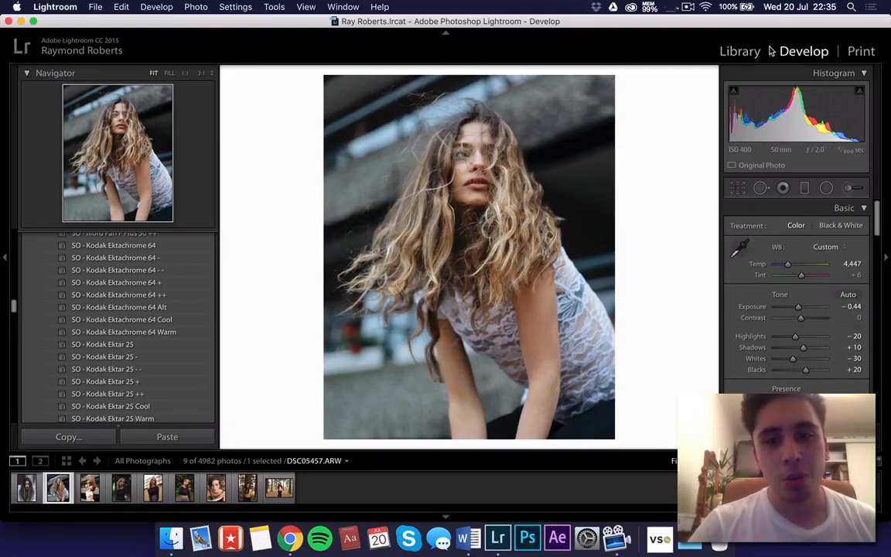
Step: Enlarge the crop slightly to include more of the arms and legs, and rotate the photo to an angle of 1.50
{"action": "left_click", "coordinate": [737, 188]}
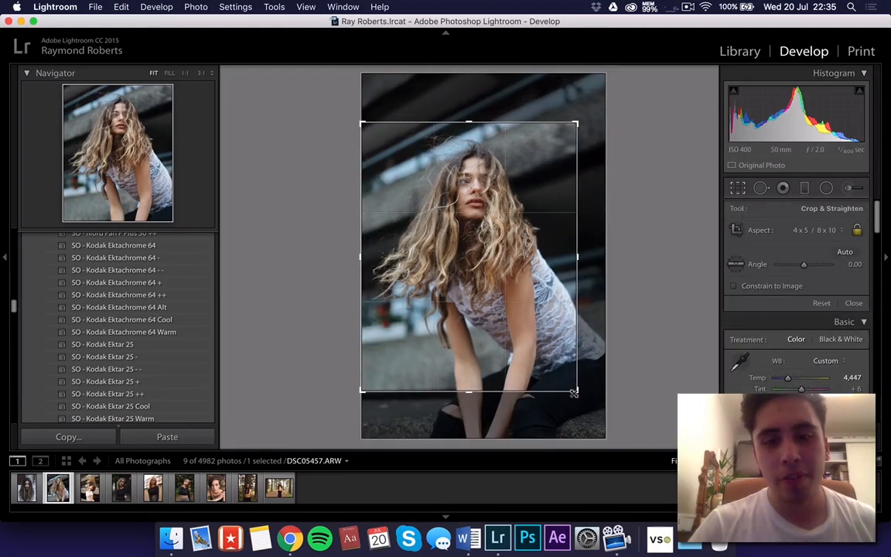
{"action": "left_click_drag", "start_coordinate": [574, 393], "coordinate": [586, 402]}
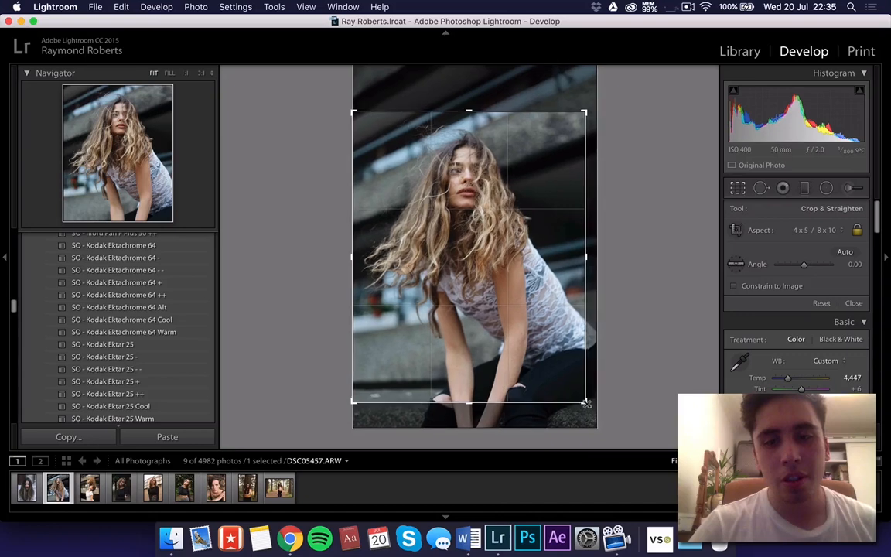
{"action": "key", "text": "Return"}
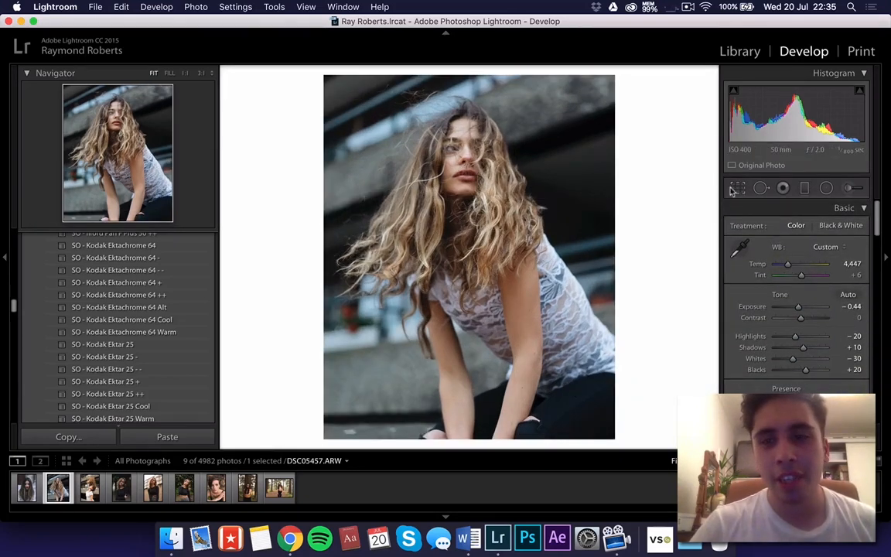
{"action": "key", "text": "r"}
{"action": "left_click_drag", "start_coordinate": [654, 183], "coordinate": [662, 185]}
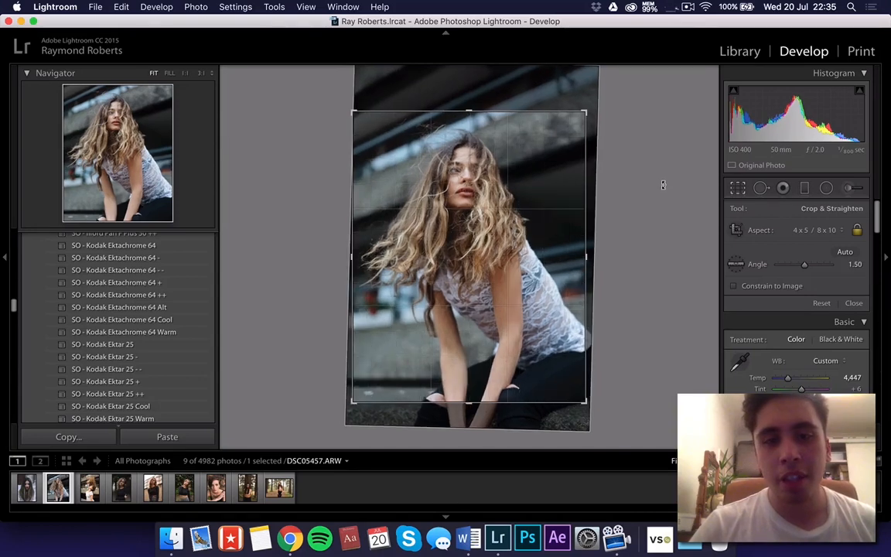
{"action": "key", "text": "Return"}
Step: Synchronize the develop settings of DSC05457 to DSC05521, leaving out crop and spot removal, and show DSC05521
{"action": "key", "text": "Right"}
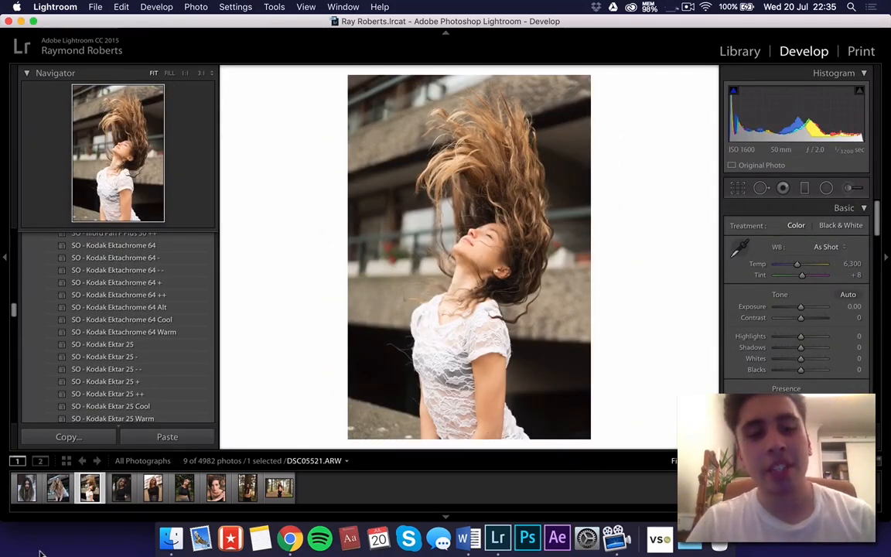
{"action": "left_click", "coordinate": [58, 488], "text": "super"}
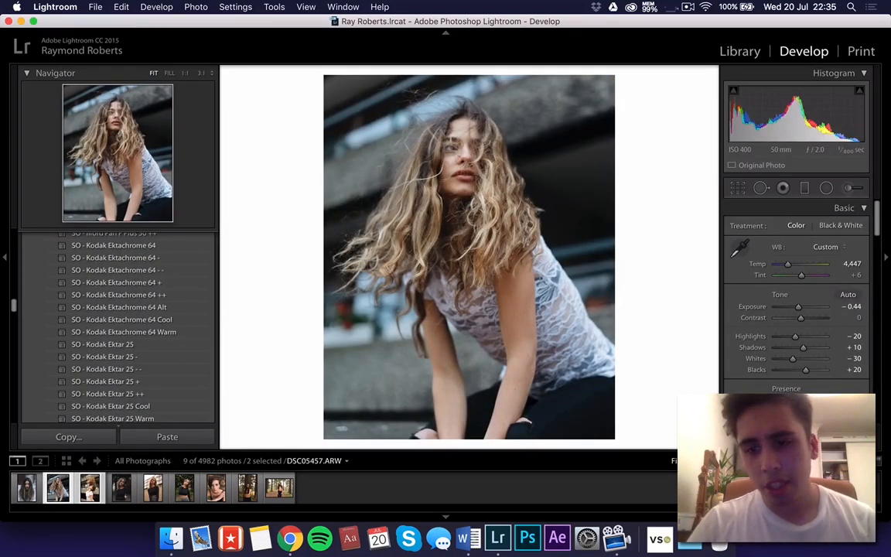
{"action": "left_click", "coordinate": [760, 437]}
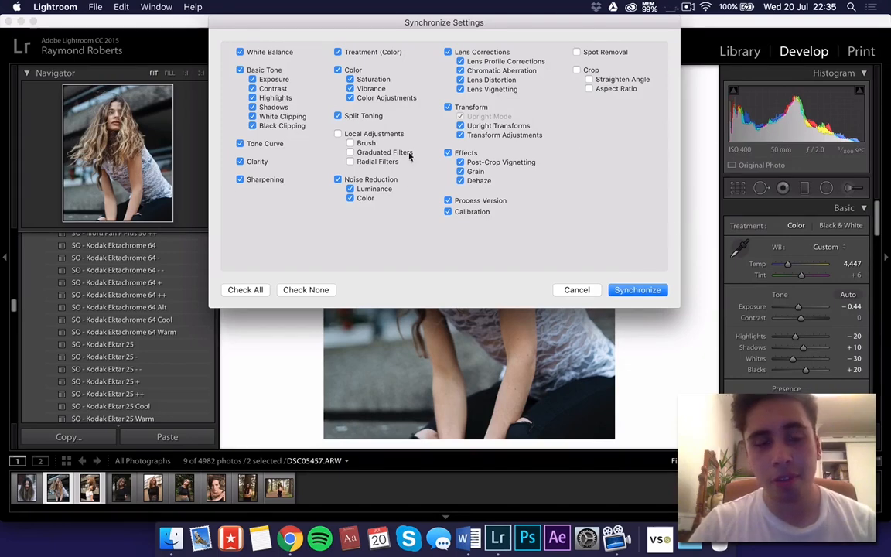
{"action": "left_click", "coordinate": [638, 290]}
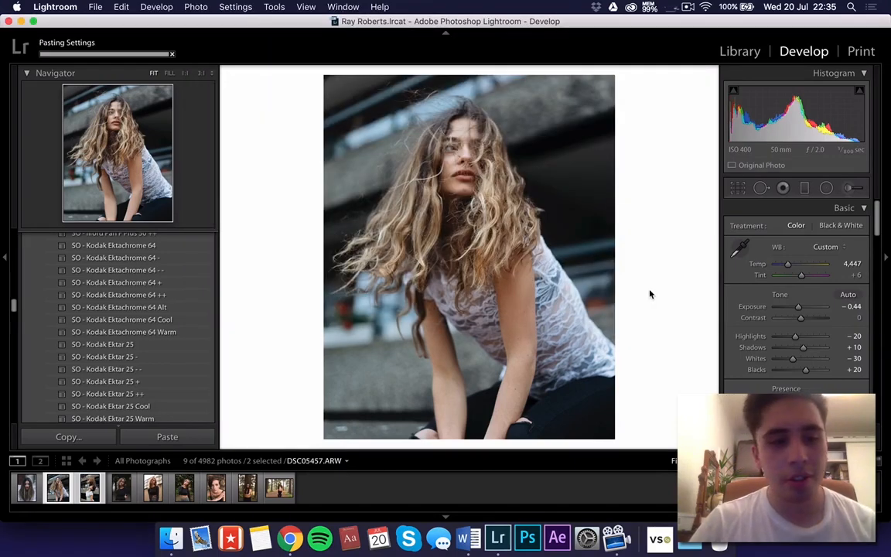
{"action": "key", "text": "Right"}
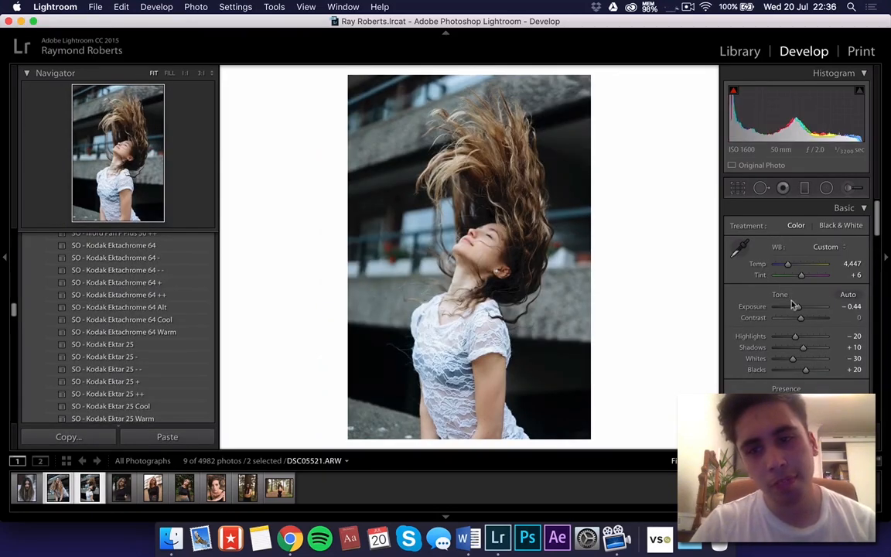
Step: Set the highlights of DSC05521 to +6 and try the SO - Kodak TRI-X 320 black-and-white preset
{"action": "mouse_move", "coordinate": [796, 338]}
{"action": "left_mouse_down"}
{"action": "mouse_move", "coordinate": [812, 342]}
{"action": "mouse_move", "coordinate": [802, 343]}
{"action": "left_mouse_up"}
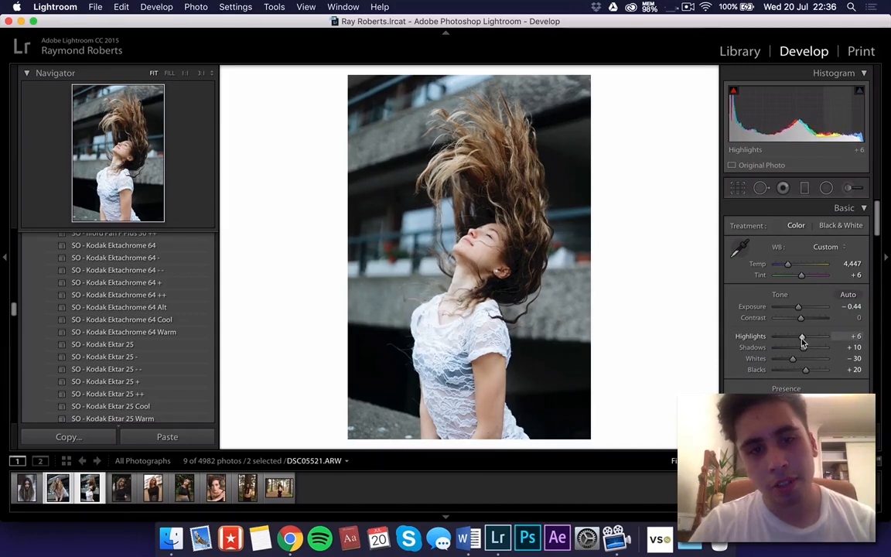
{"action": "scroll", "coordinate": [109, 343], "scroll_direction": "down", "scroll_amount": 5}
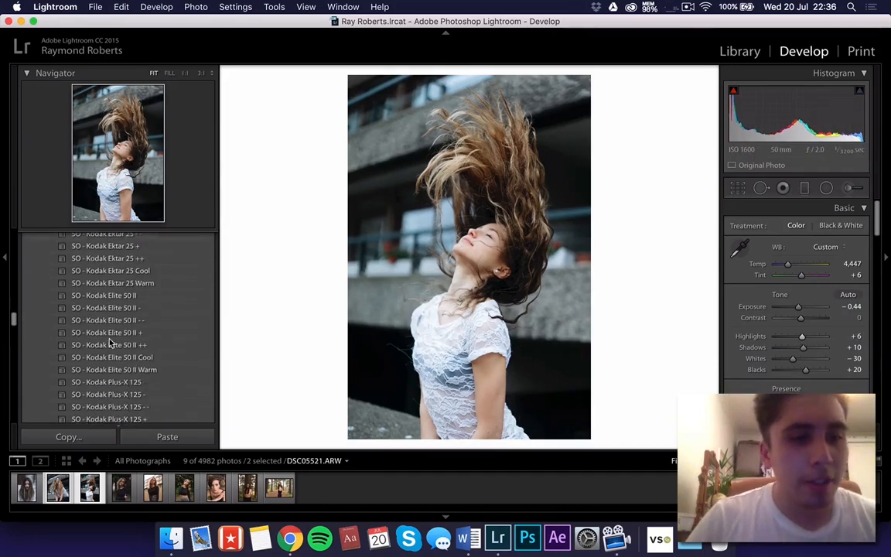
{"action": "scroll", "coordinate": [109, 344], "scroll_direction": "down", "scroll_amount": 5}
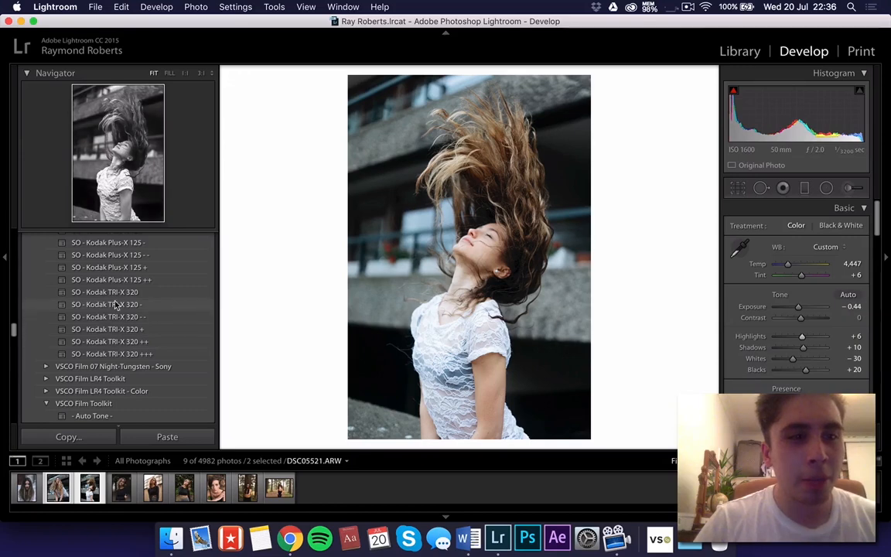
{"action": "left_click", "coordinate": [112, 293]}
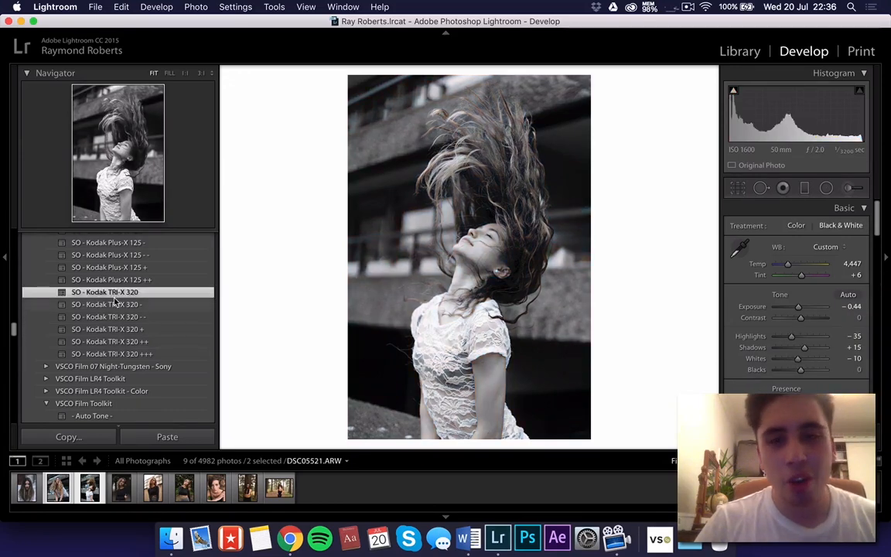
Step: Compare the Ilford Pan F Plus 50, 50 - and 50 - - presets, and apply SO - Ilford Pan F Plus 50
{"action": "scroll", "coordinate": [114, 301], "scroll_direction": "up", "scroll_amount": 5}
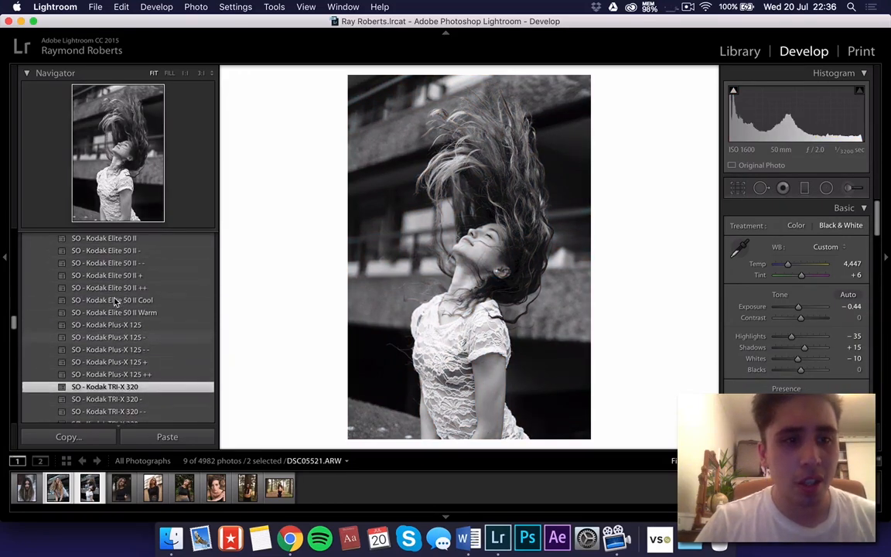
{"action": "scroll", "coordinate": [114, 303], "scroll_direction": "up", "scroll_amount": 5}
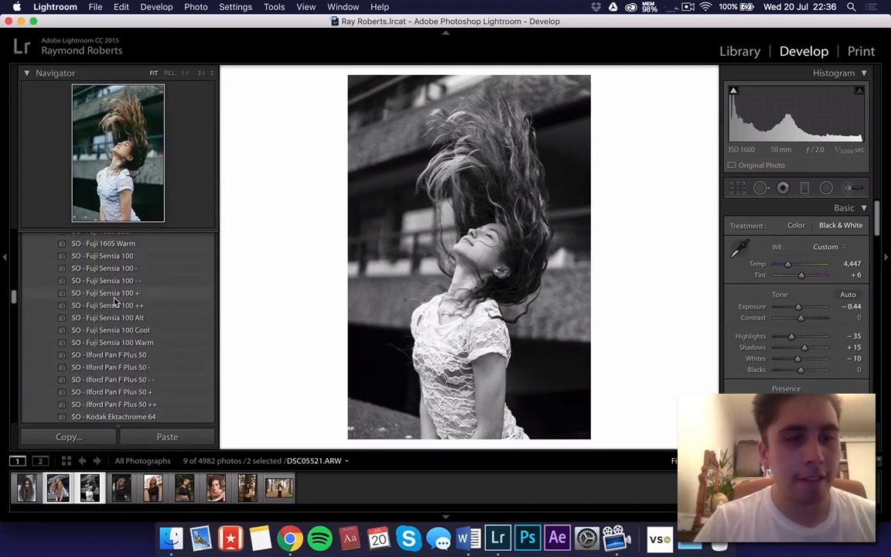
{"action": "scroll", "coordinate": [109, 324], "scroll_direction": "down", "scroll_amount": 1}
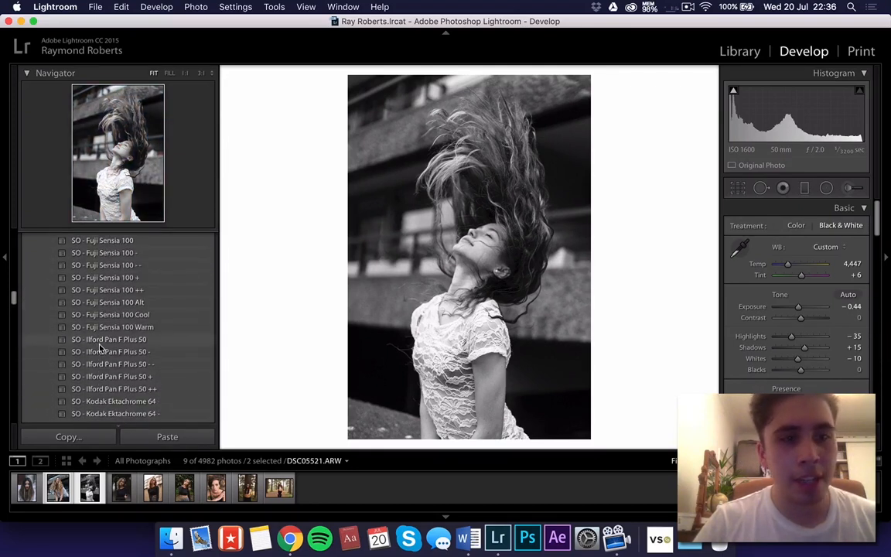
{"action": "left_click", "coordinate": [101, 340]}
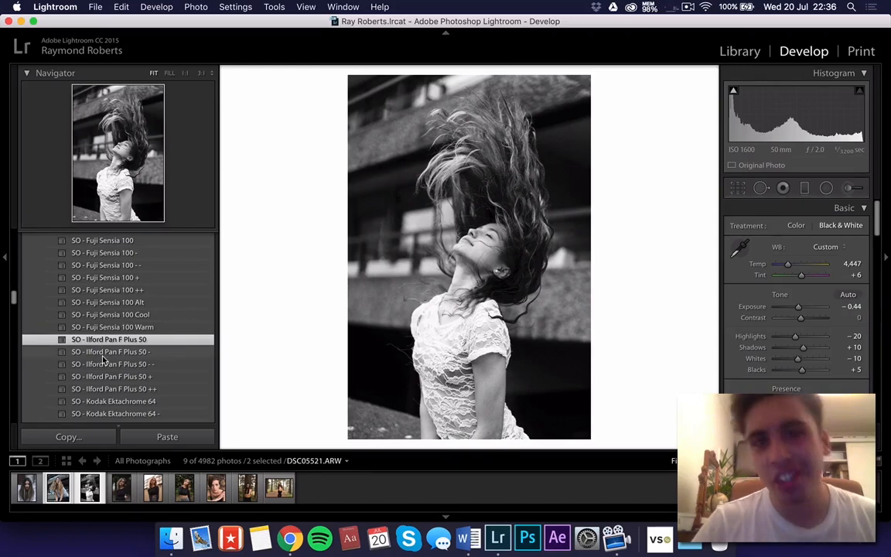
{"action": "left_click", "coordinate": [105, 354]}
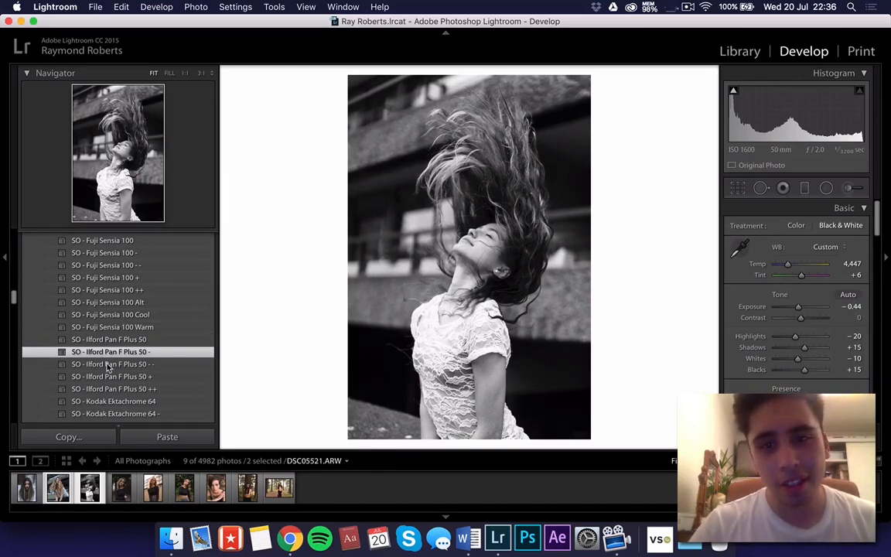
{"action": "left_click", "coordinate": [107, 367]}
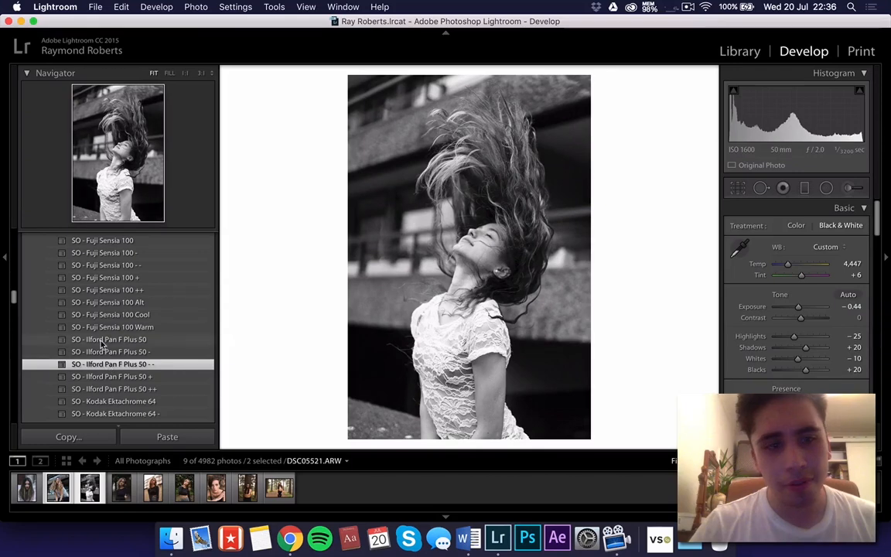
{"action": "left_click", "coordinate": [110, 339]}
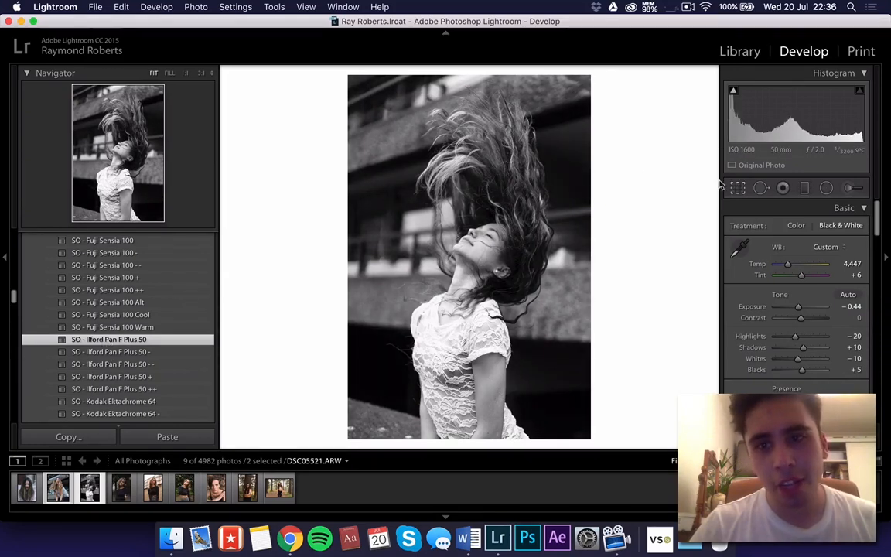
Step: Straighten DSC05521 to an angle of 2.29 and shift the picture slightly down within the crop frame
{"action": "left_click", "coordinate": [737, 187]}
{"action": "left_click_drag", "start_coordinate": [642, 171], "coordinate": [650, 182]}
{"action": "left_click_drag", "start_coordinate": [543, 182], "coordinate": [543, 187]}
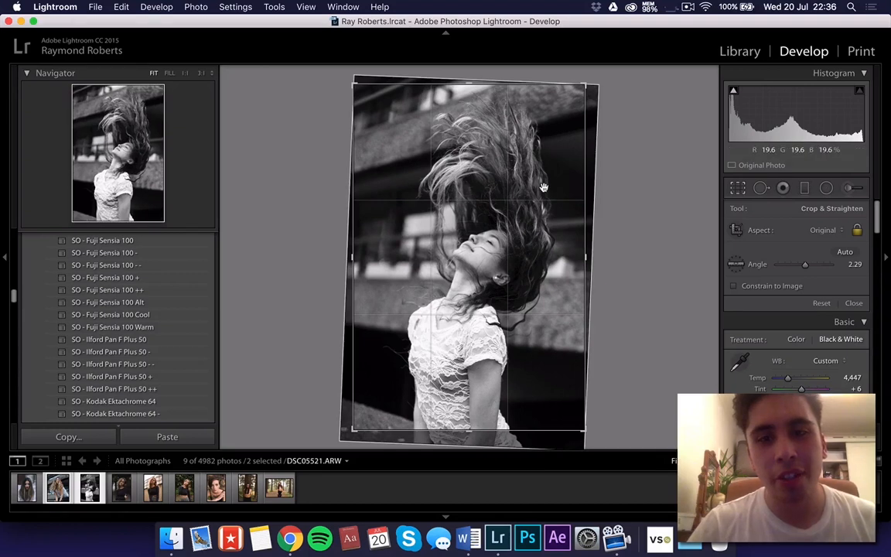
{"action": "key", "text": "Return"}
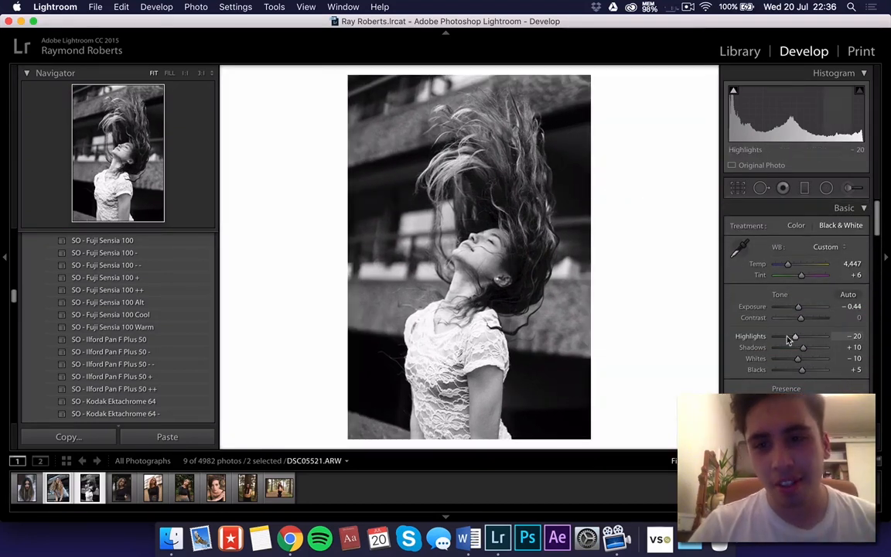
Step: Set the highlights of DSC05521 to -21 and show the previous portrait again for comparison
{"action": "left_click_drag", "start_coordinate": [795, 337], "coordinate": [796, 340]}
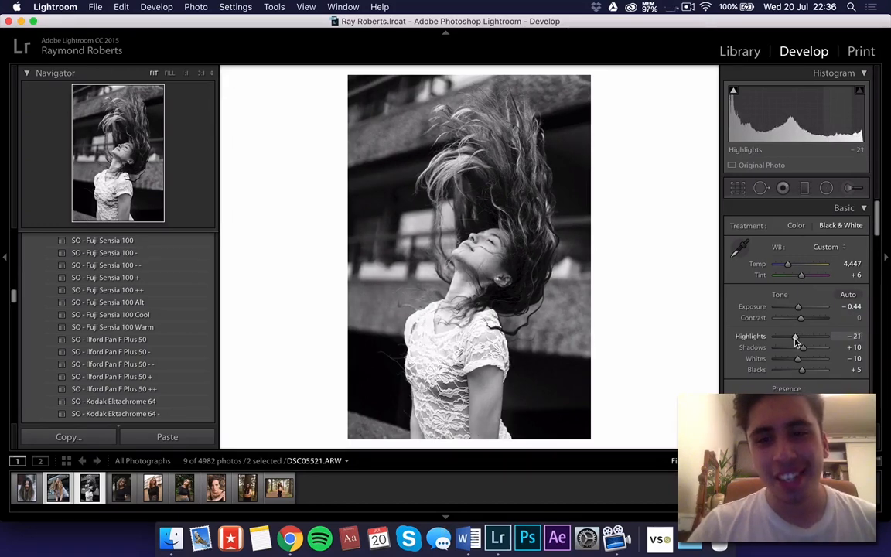
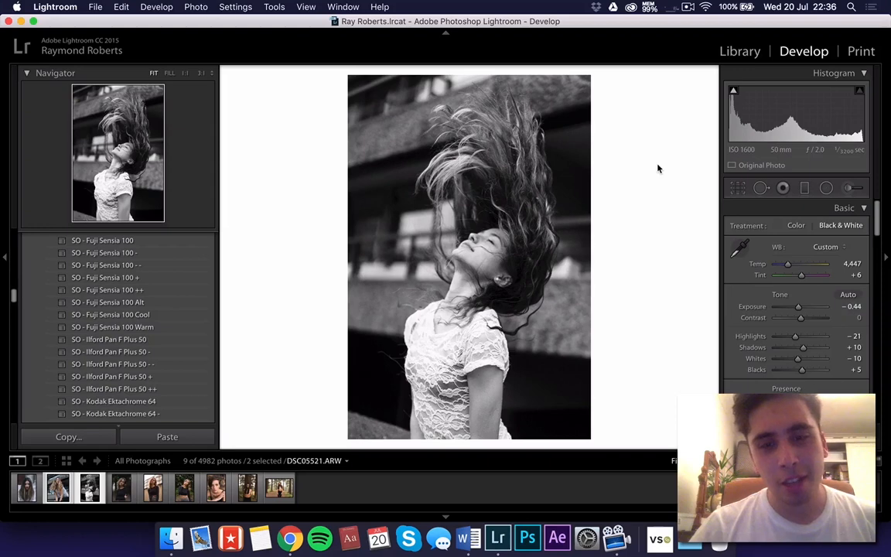
{"action": "key", "text": "Left"}
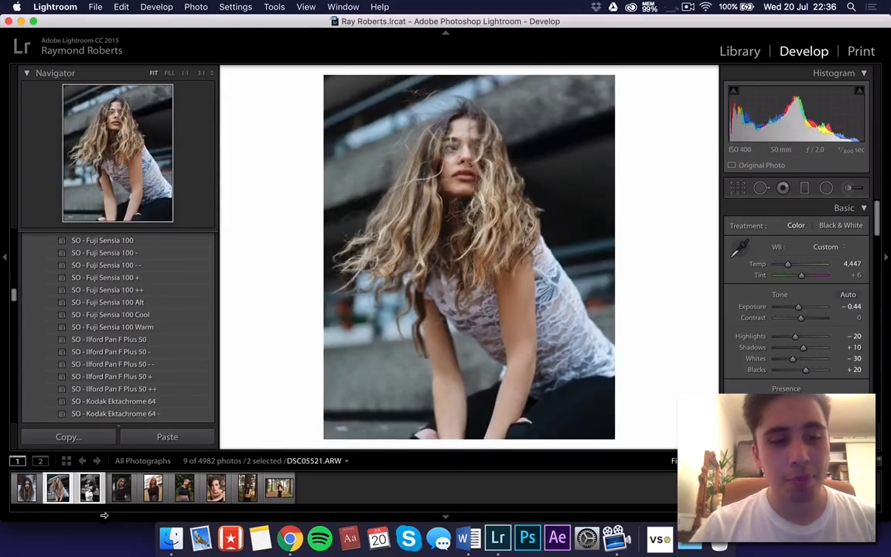
Step: Apply the SO - Fuji Sensia 100 ++ preset to DSC05867 and set its colour temperature to 4,401
{"action": "left_click", "coordinate": [122, 494]}
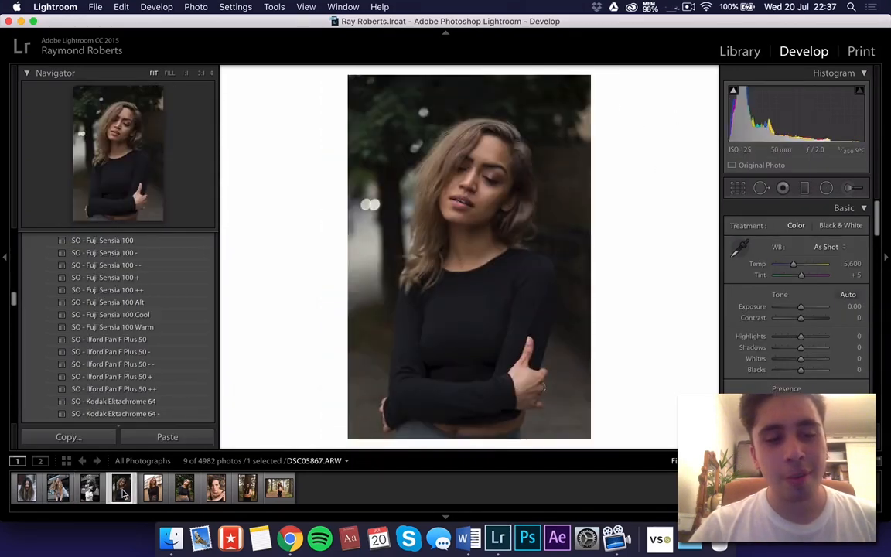
{"action": "left_click", "coordinate": [151, 289]}
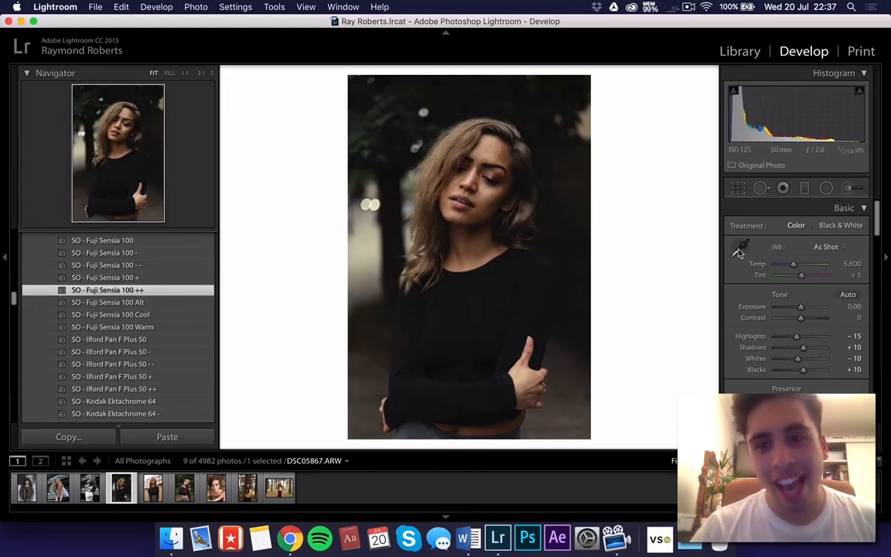
{"action": "left_click_drag", "start_coordinate": [793, 264], "coordinate": [791, 268]}
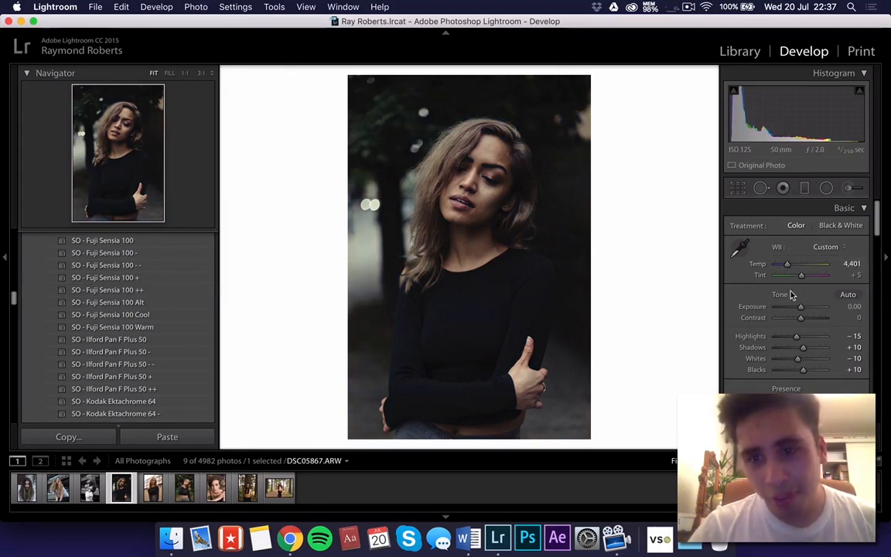
Step: Try a contrast of -43 and an exposure of +1.05 on DSC05867, undoing each change
{"action": "left_click_drag", "start_coordinate": [790, 318], "coordinate": [790, 322]}
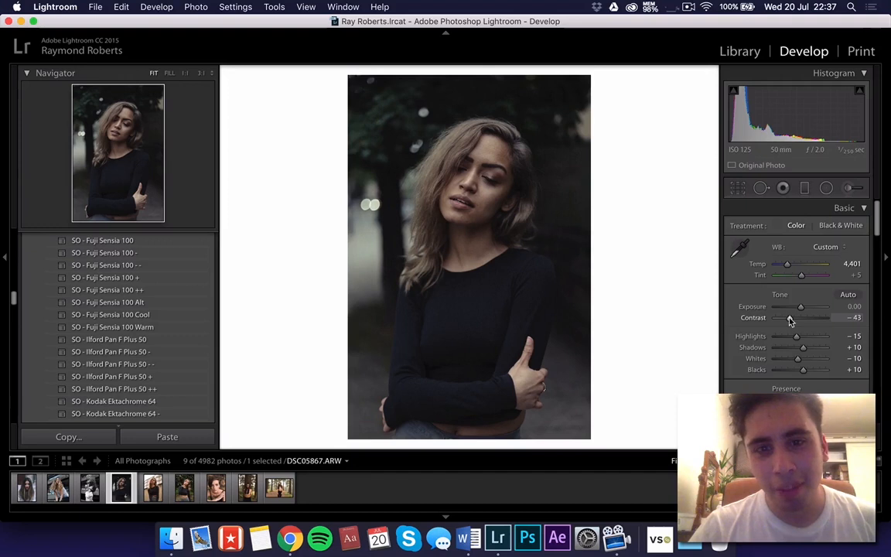
{"action": "key", "text": "super+z"}
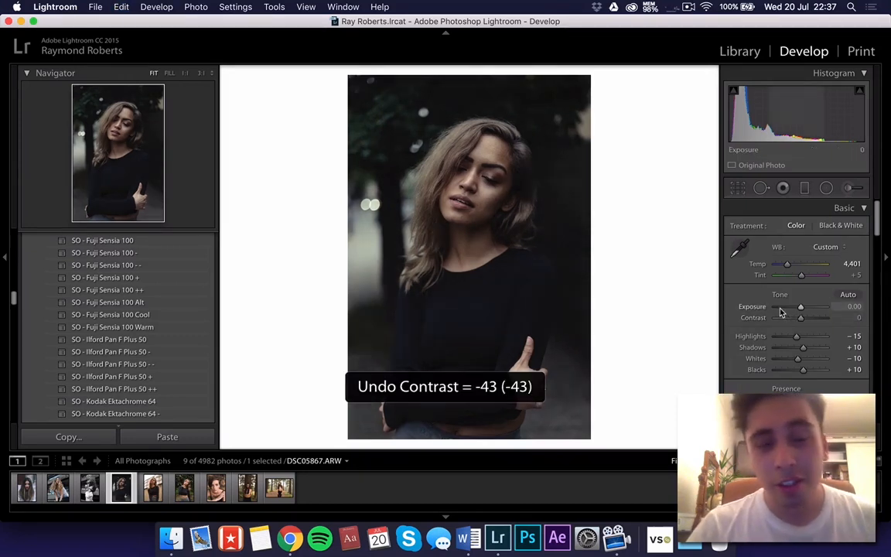
{"action": "left_click_drag", "start_coordinate": [801, 308], "coordinate": [806, 309]}
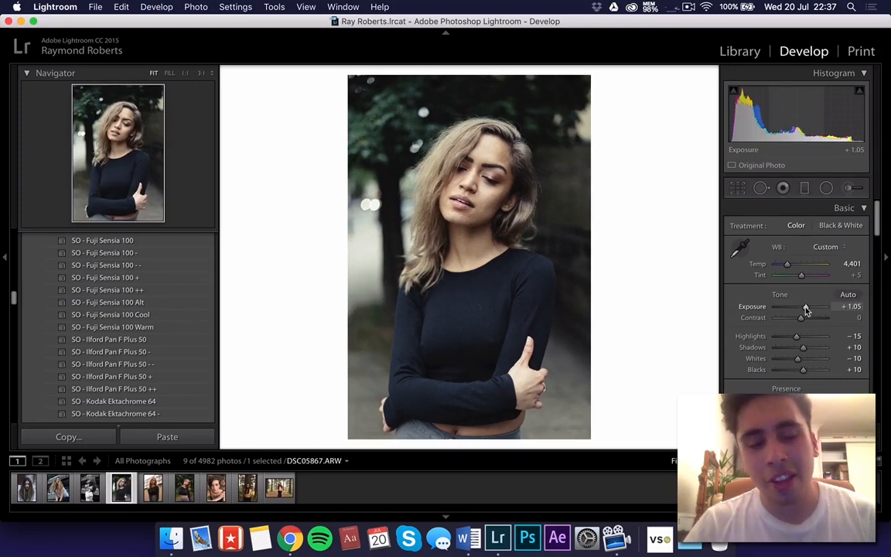
{"action": "key", "text": "super+z"}
{"action": "double_click", "coordinate": [805, 309]}
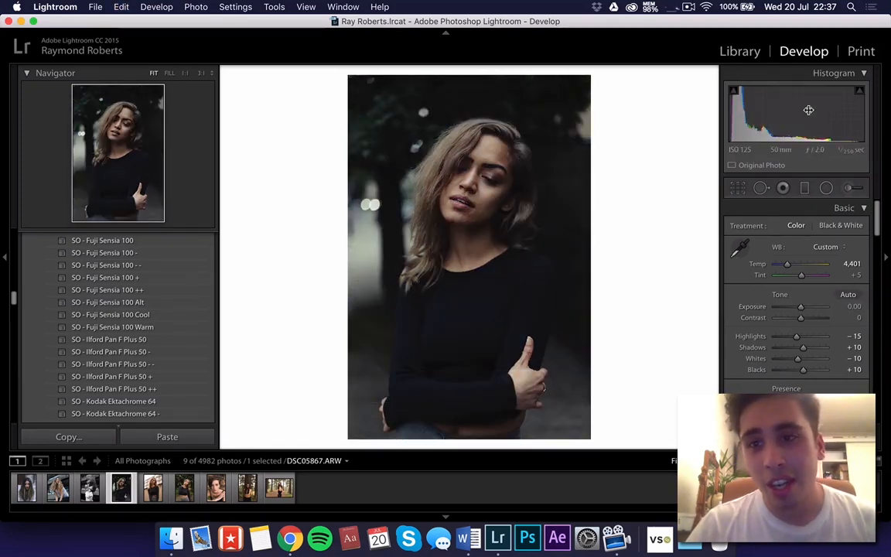
Step: Set the exposure of DSC05867 to +0.28 and start Spot Removal with the face shown at 1:1
{"action": "left_click_drag", "start_coordinate": [801, 307], "coordinate": [802, 307]}
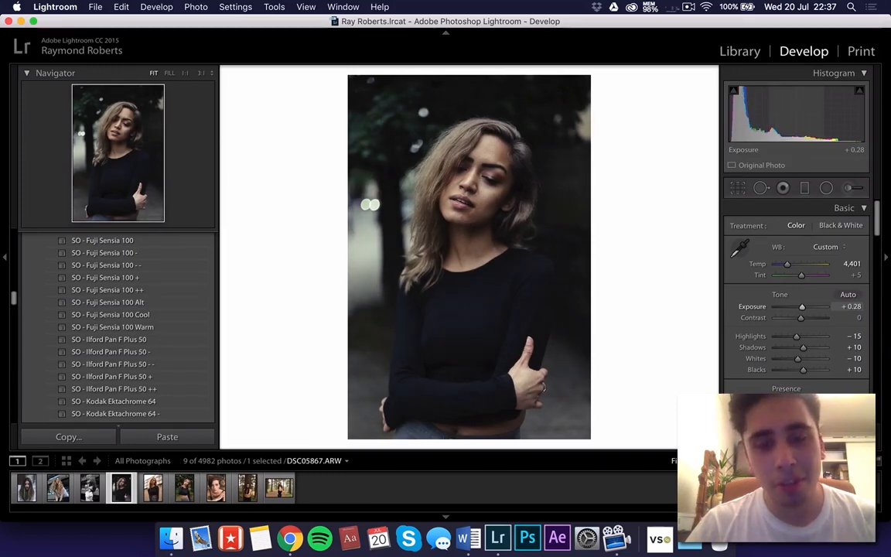
{"action": "left_click", "coordinate": [460, 203]}
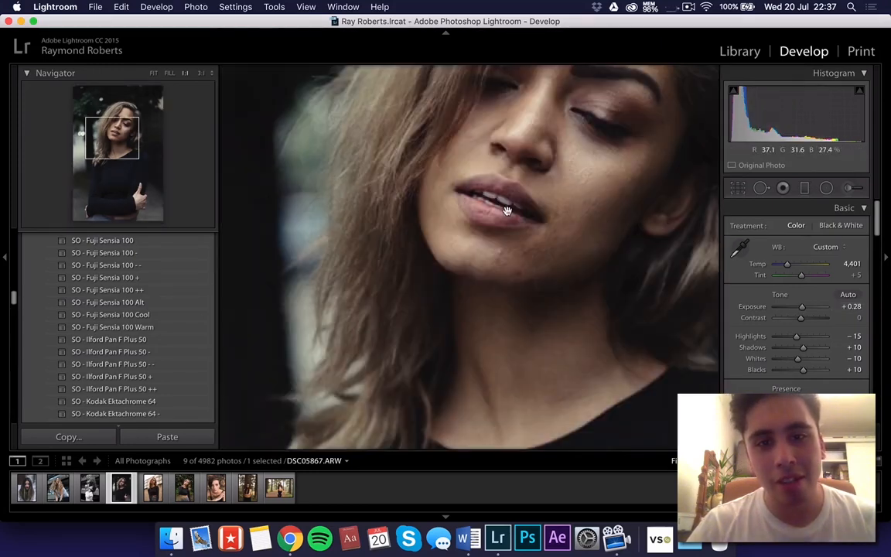
{"action": "left_click_drag", "start_coordinate": [460, 205], "coordinate": [411, 264]}
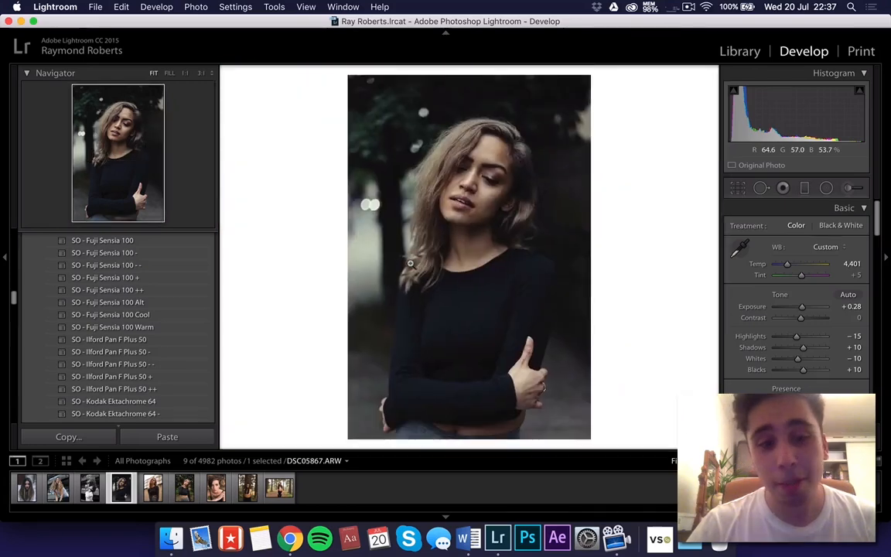
{"action": "left_click", "coordinate": [466, 207]}
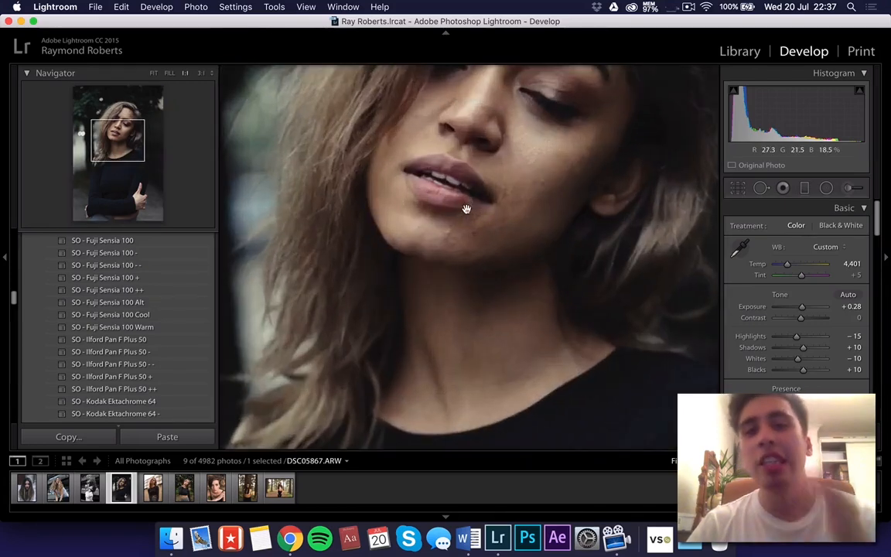
{"action": "left_click", "coordinate": [761, 187]}
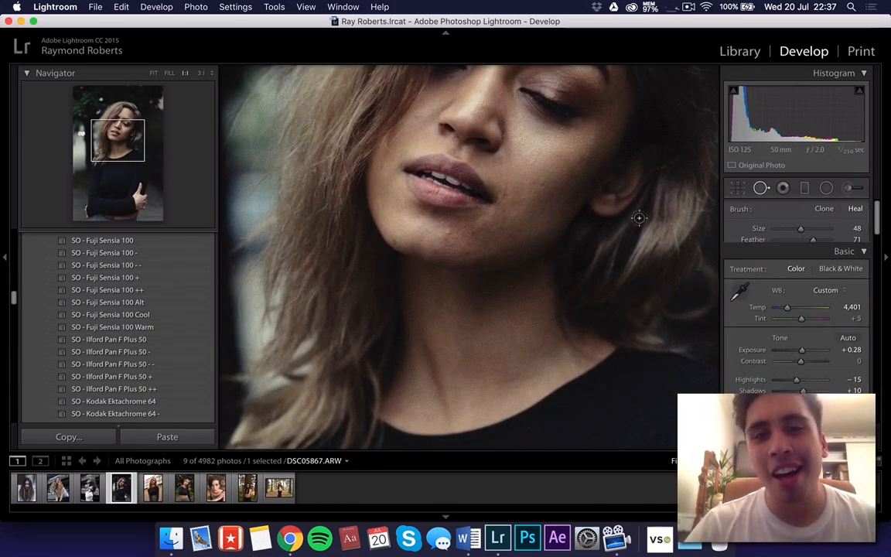
{"action": "left_click", "coordinate": [503, 195]}
{"action": "left_click_drag", "start_coordinate": [503, 195], "coordinate": [508, 155]}
{"action": "key", "text": "Delete"}
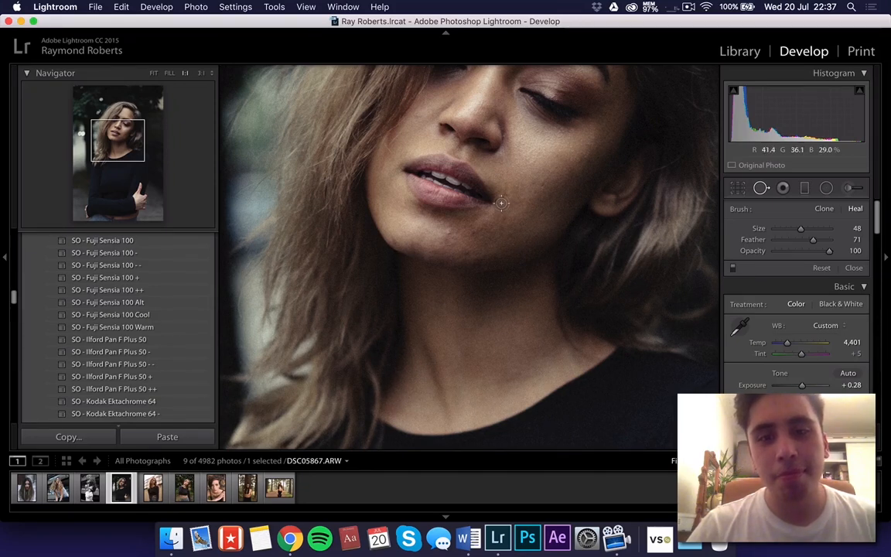
Step: Heal the crease between nose and mouth corner and three spots on the cheek with a brush size of 34
{"action": "scroll", "coordinate": [501, 203], "scroll_direction": "down", "scroll_amount": 4}
{"action": "left_click_drag", "start_coordinate": [501, 202], "coordinate": [505, 152]}
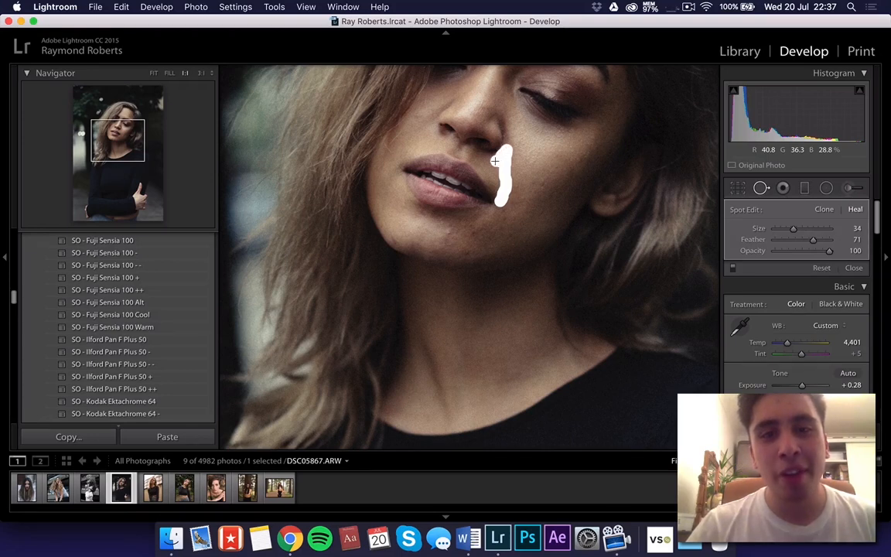
{"action": "left_click_drag", "start_coordinate": [495, 160], "coordinate": [497, 160]}
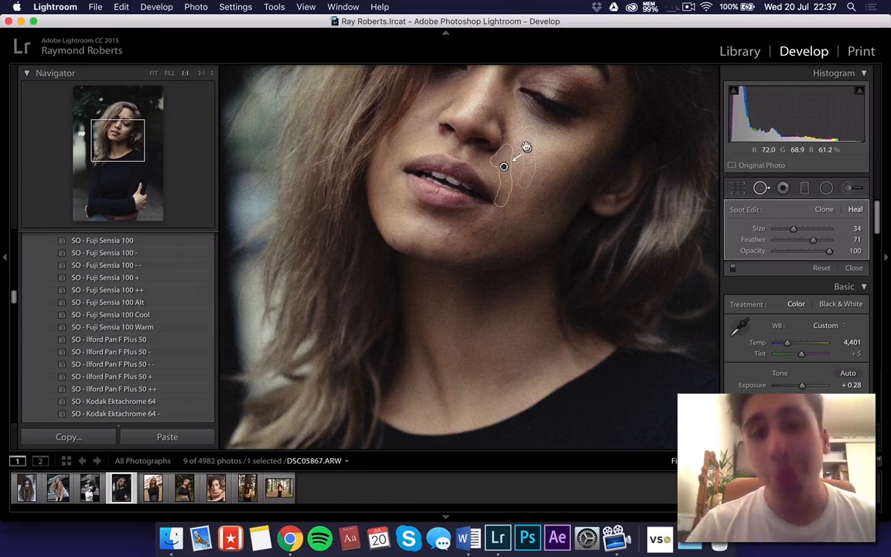
{"action": "left_click_drag", "start_coordinate": [543, 185], "coordinate": [544, 182]}
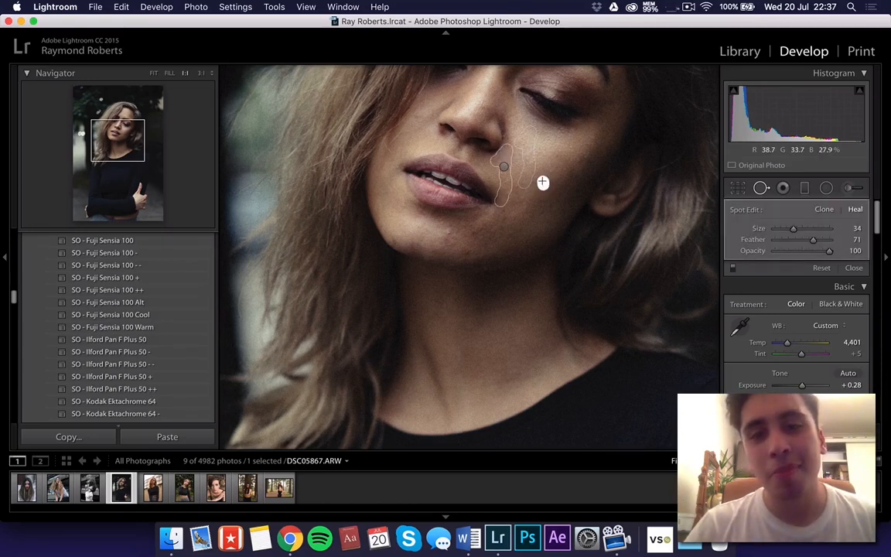
{"action": "left_click", "coordinate": [534, 180]}
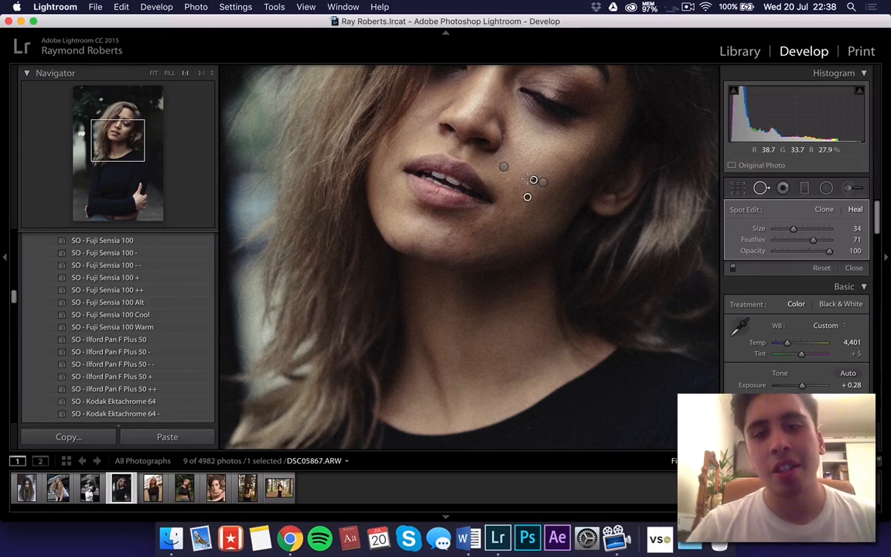
{"action": "left_click", "coordinate": [517, 186]}
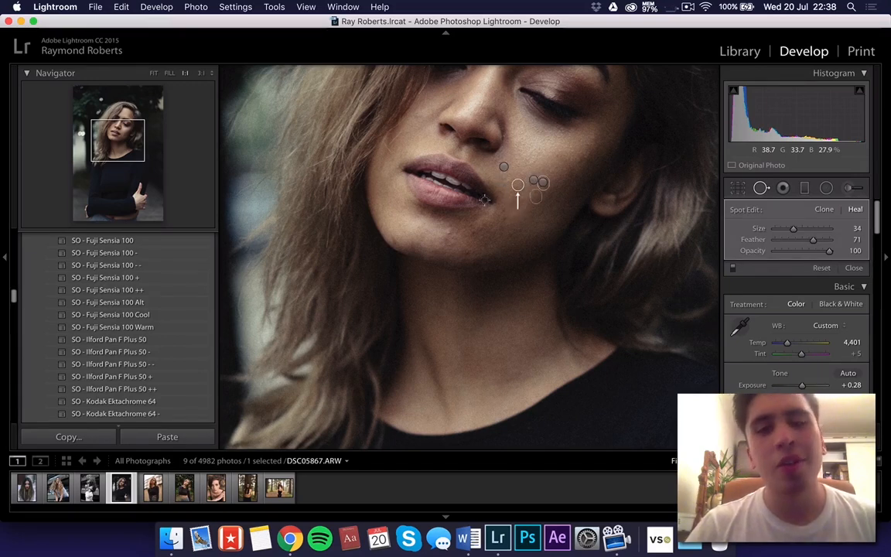
Step: Heal a spot on the chin and paint a larger healing area over the skin below the corner of the mouth
{"action": "left_click", "coordinate": [449, 232]}
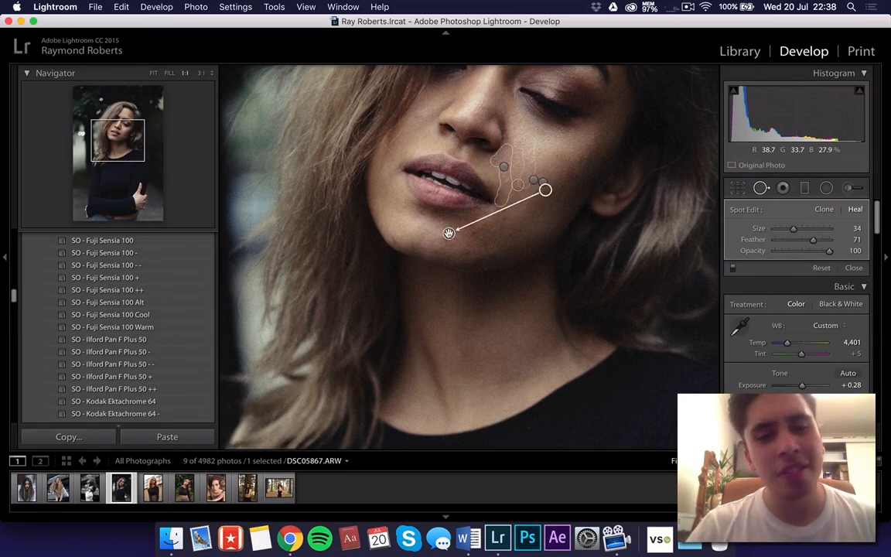
{"action": "left_click_drag", "start_coordinate": [471, 232], "coordinate": [486, 223]}
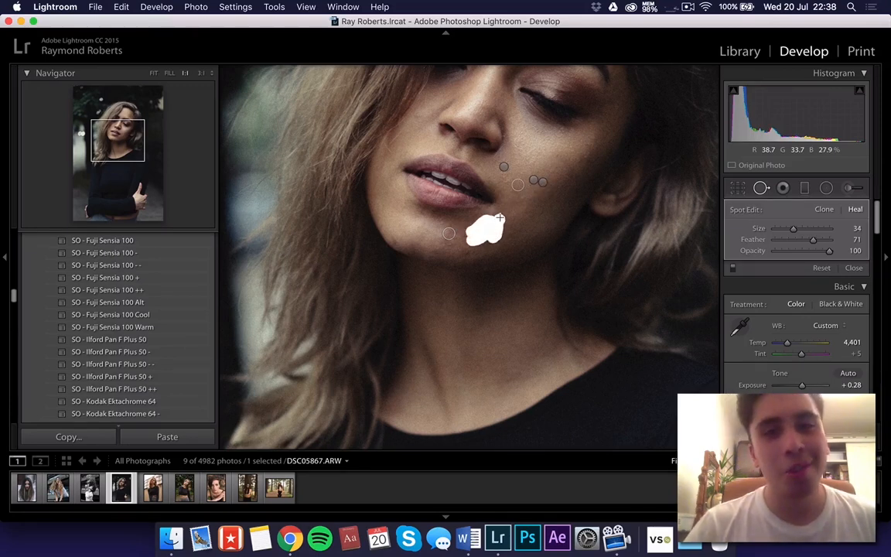
{"action": "left_click_drag", "start_coordinate": [499, 214], "coordinate": [461, 238]}
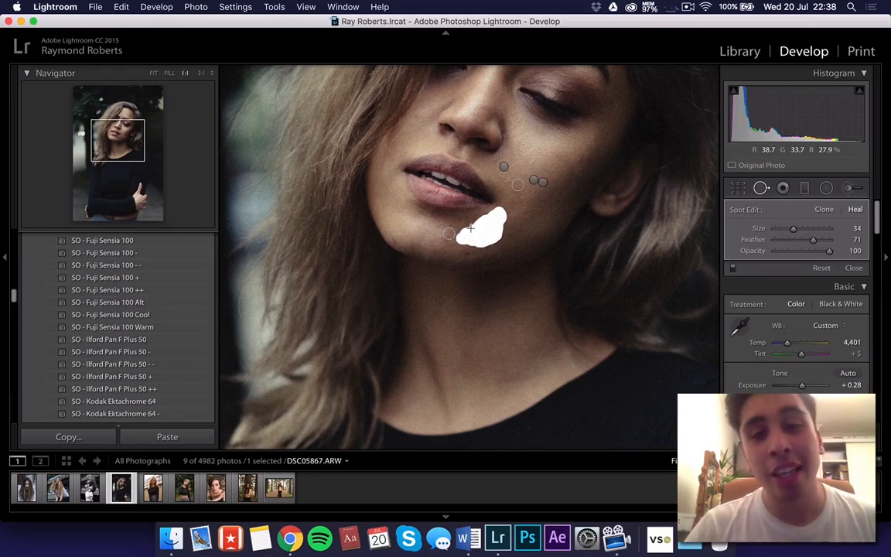
Step: Heal the skin patch beside the mouth using a source area on the cheek, and heal a spot on the lower chin
{"action": "left_click_drag", "start_coordinate": [477, 222], "coordinate": [479, 225]}
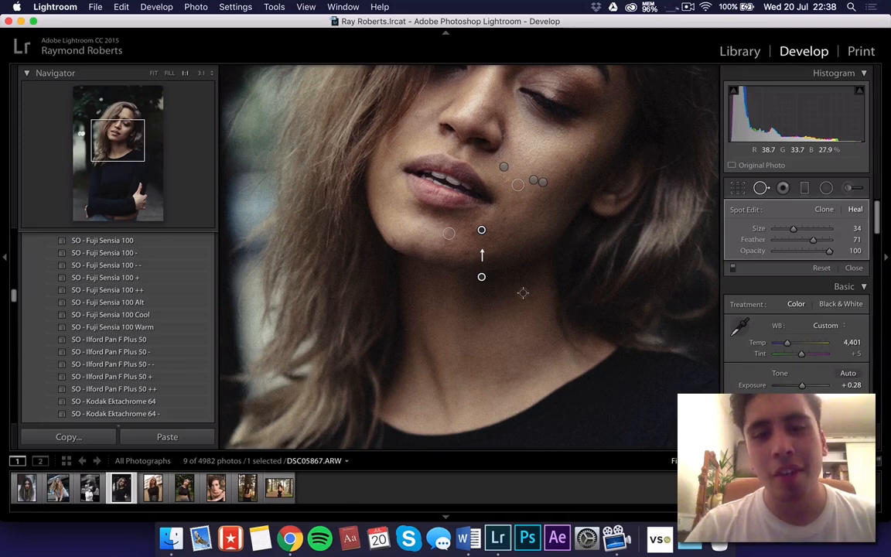
{"action": "mouse_move", "coordinate": [482, 280]}
{"action": "left_mouse_down"}
{"action": "mouse_move", "coordinate": [527, 211]}
{"action": "mouse_move", "coordinate": [541, 209]}
{"action": "left_mouse_up"}
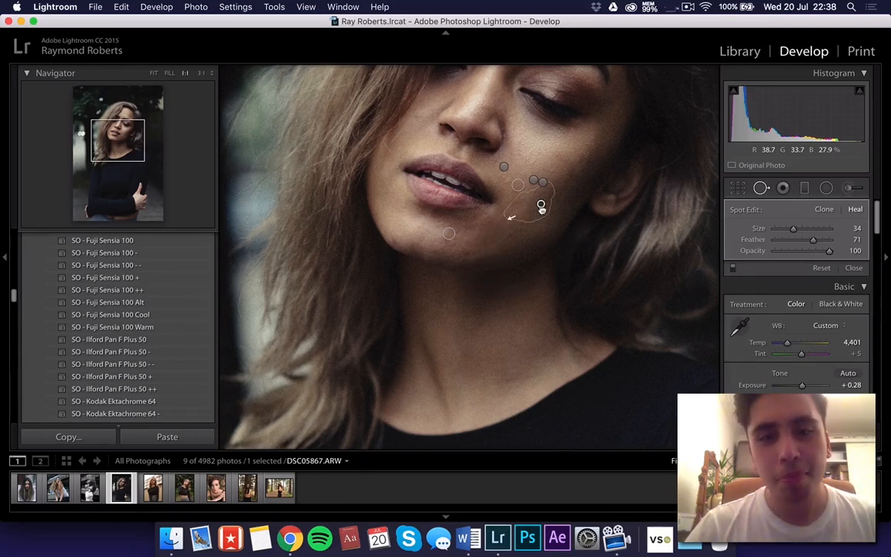
{"action": "left_click", "coordinate": [465, 252]}
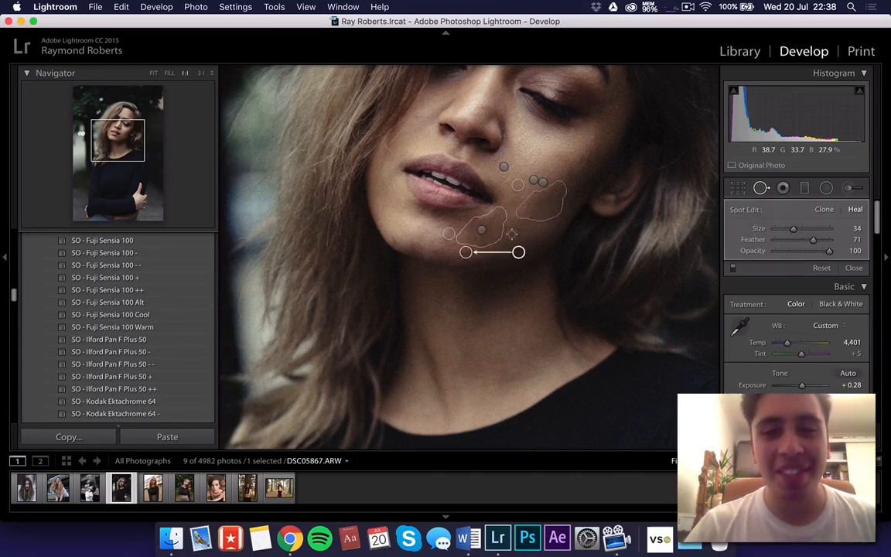
Step: Enlarge the healing brush to 48 and heal one spot on the jaw and one on the underside of the chin
{"action": "scroll", "coordinate": [506, 233], "scroll_direction": "up", "scroll_amount": 3}
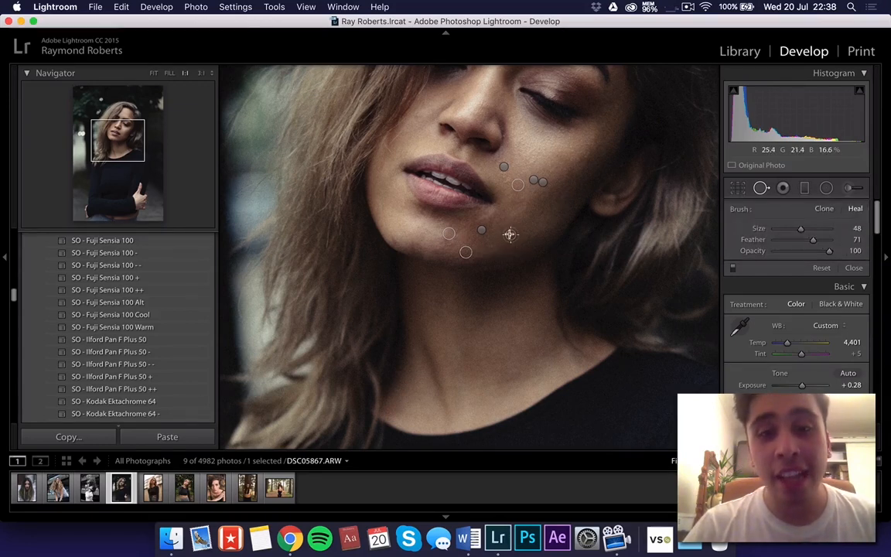
{"action": "left_click", "coordinate": [510, 233]}
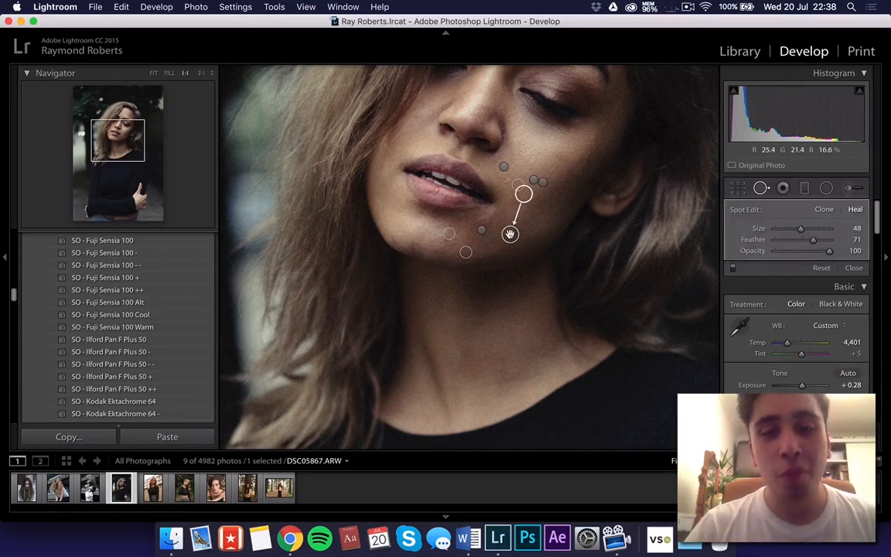
{"action": "left_click", "coordinate": [435, 251]}
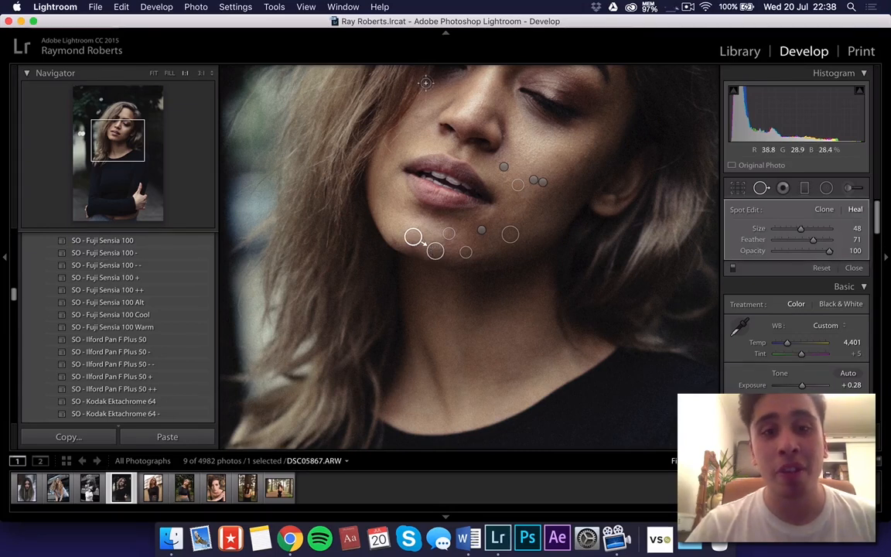
Step: Heal the forehead blemishes with several size 48 spots, sourcing the first from smoother skin higher on the forehead
{"action": "left_click_drag", "start_coordinate": [114, 139], "coordinate": [119, 126]}
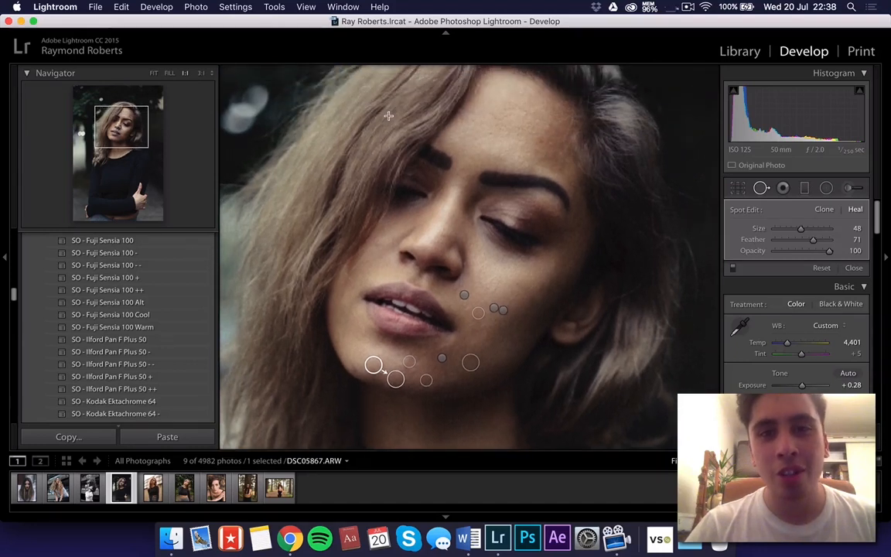
{"action": "left_click", "coordinate": [540, 142]}
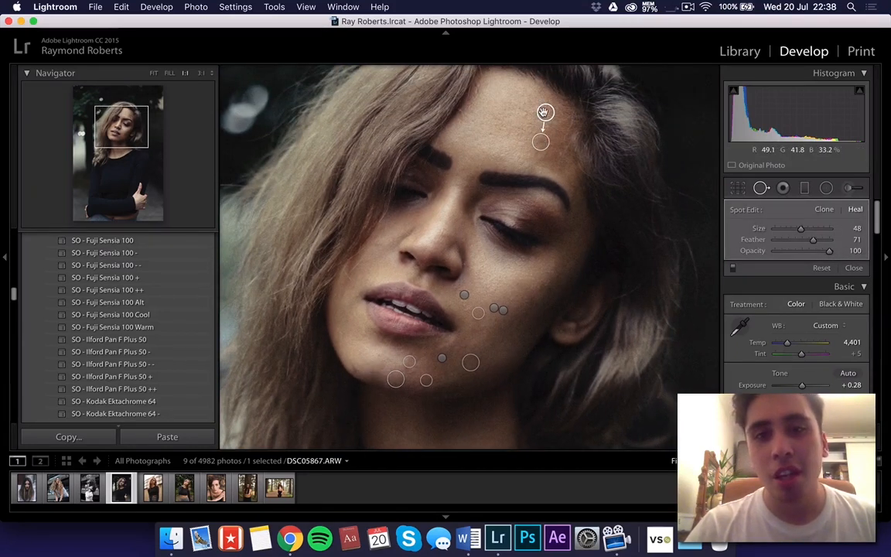
{"action": "left_click_drag", "start_coordinate": [545, 113], "coordinate": [506, 91]}
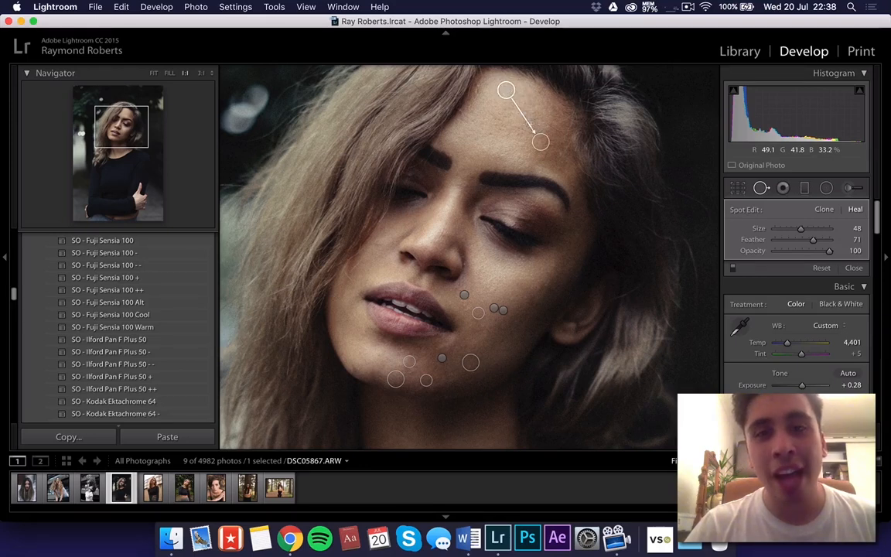
{"action": "left_click", "coordinate": [524, 133]}
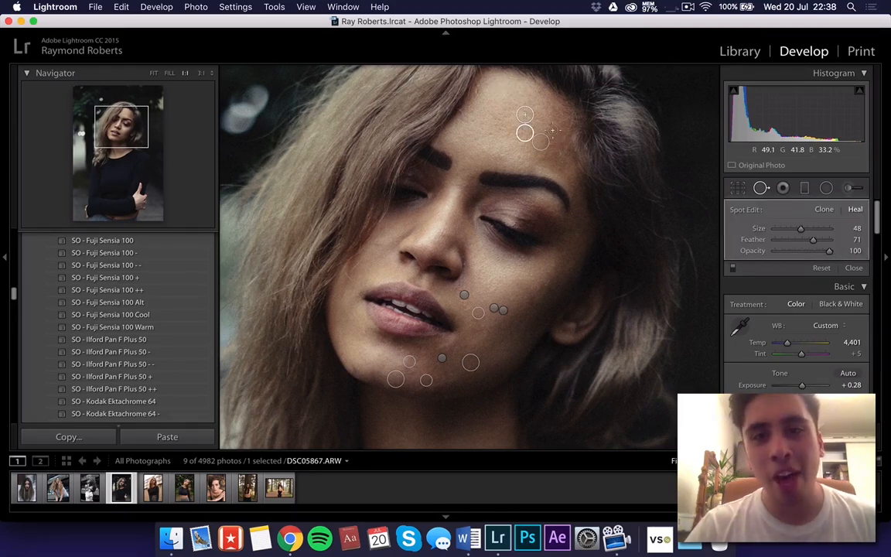
{"action": "left_click", "coordinate": [547, 125]}
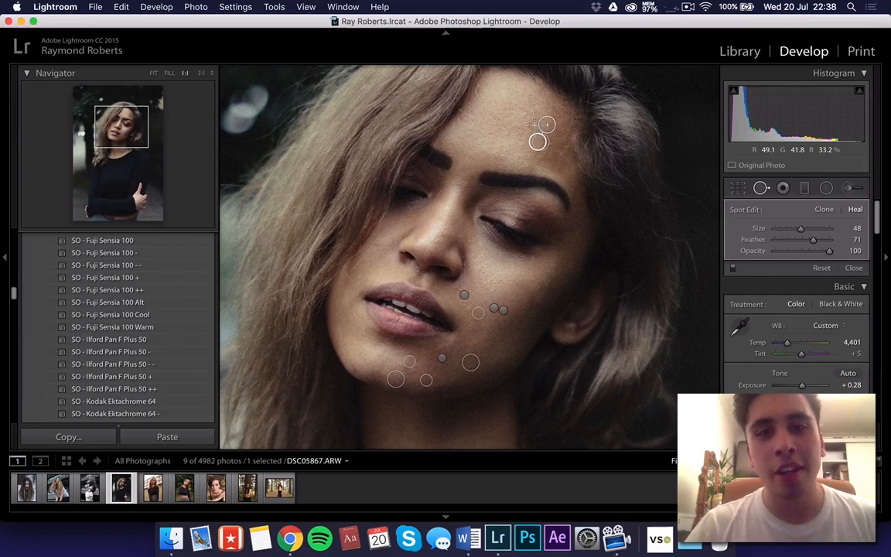
{"action": "left_click", "coordinate": [535, 120]}
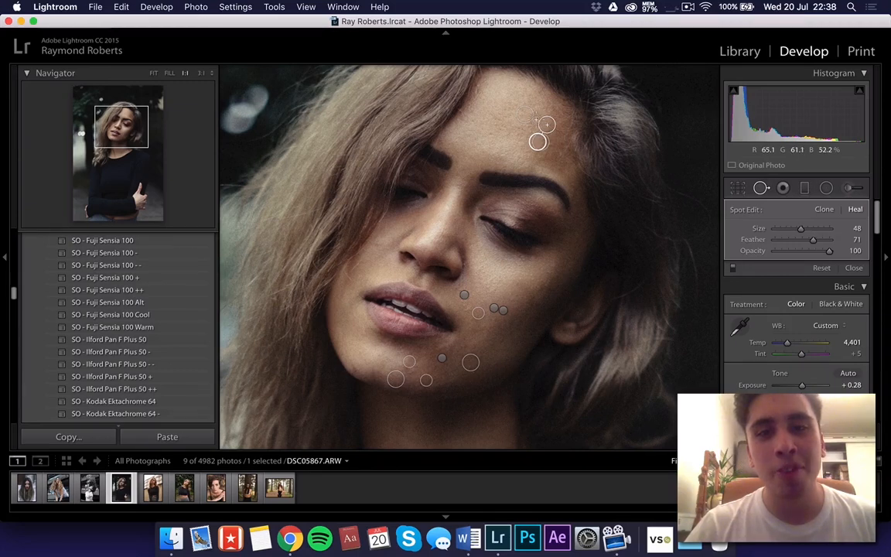
{"action": "left_click", "coordinate": [490, 132]}
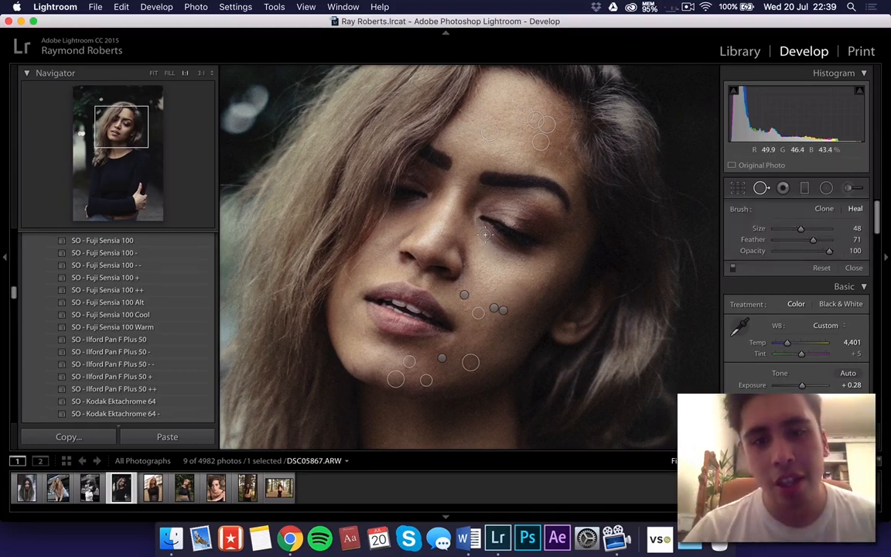
Step: Heal the area under the closed eye near the nose, using the cheek just below as the source
{"action": "left_click_drag", "start_coordinate": [484, 240], "coordinate": [503, 252]}
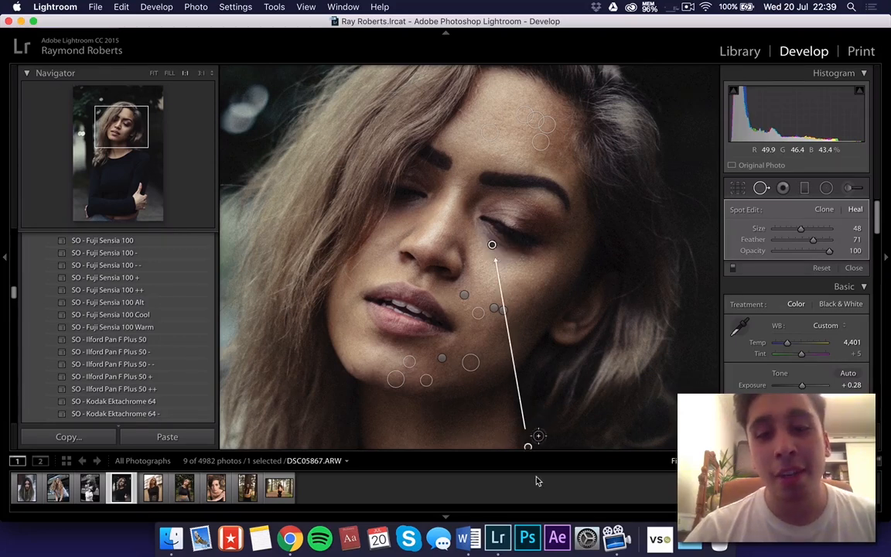
{"action": "mouse_move", "coordinate": [530, 456]}
{"action": "left_mouse_down"}
{"action": "mouse_move", "coordinate": [517, 393]}
{"action": "mouse_move", "coordinate": [529, 470]}
{"action": "left_mouse_up"}
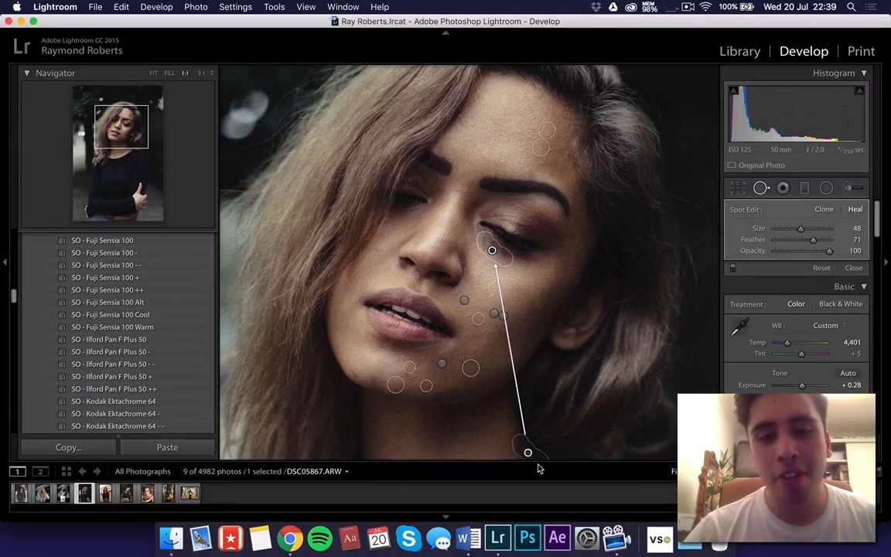
{"action": "left_click_drag", "start_coordinate": [527, 452], "coordinate": [491, 294]}
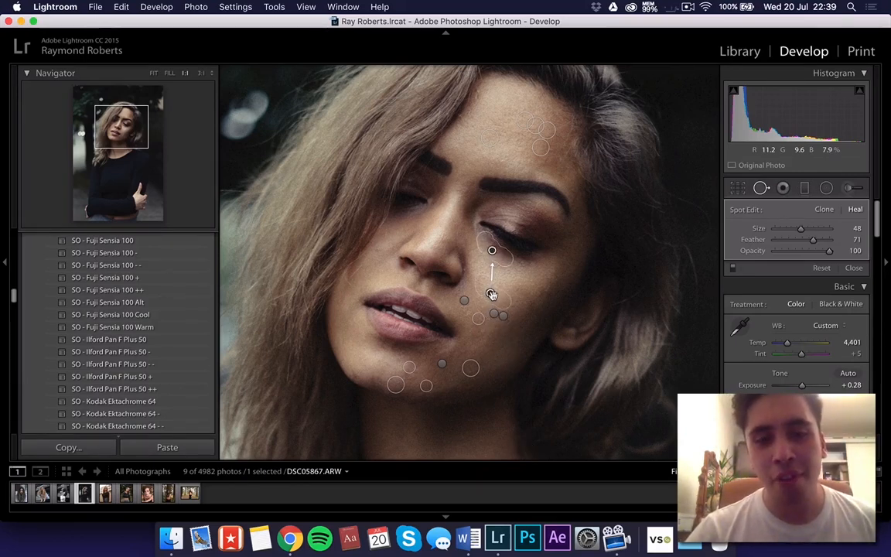
Step: Heal a spot on the shaded cheek and one on the jawline, sourcing the jawline spot from the skin just above it
{"action": "left_click", "coordinate": [377, 248]}
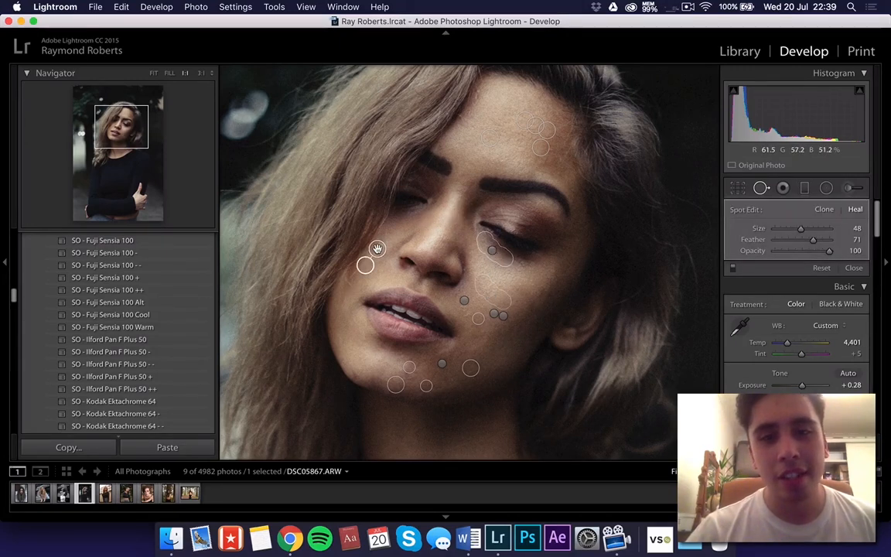
{"action": "left_click", "coordinate": [763, 189]}
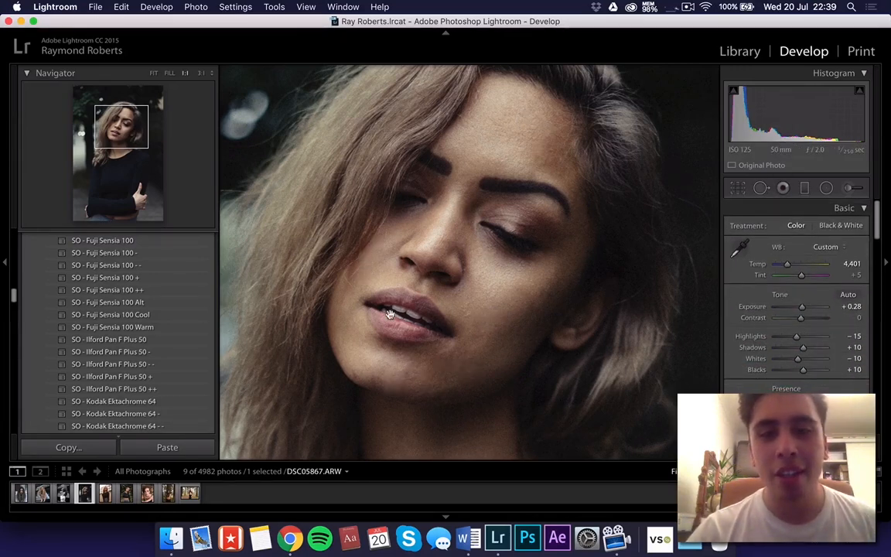
{"action": "left_click", "coordinate": [762, 188]}
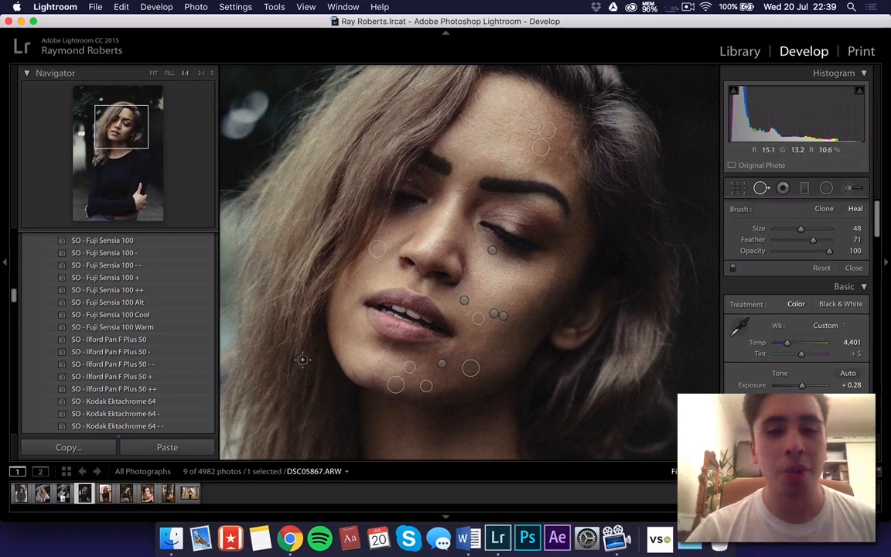
{"action": "left_click", "coordinate": [353, 371]}
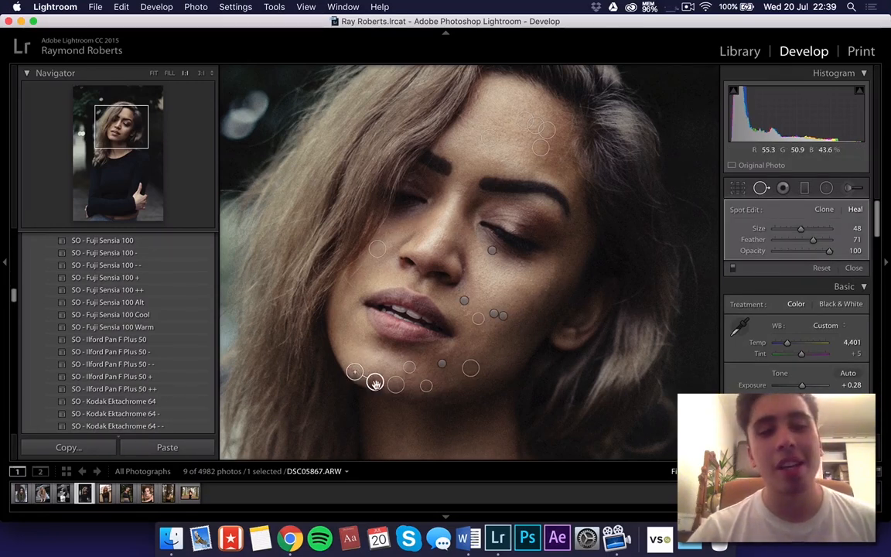
{"action": "left_click_drag", "start_coordinate": [375, 383], "coordinate": [349, 346]}
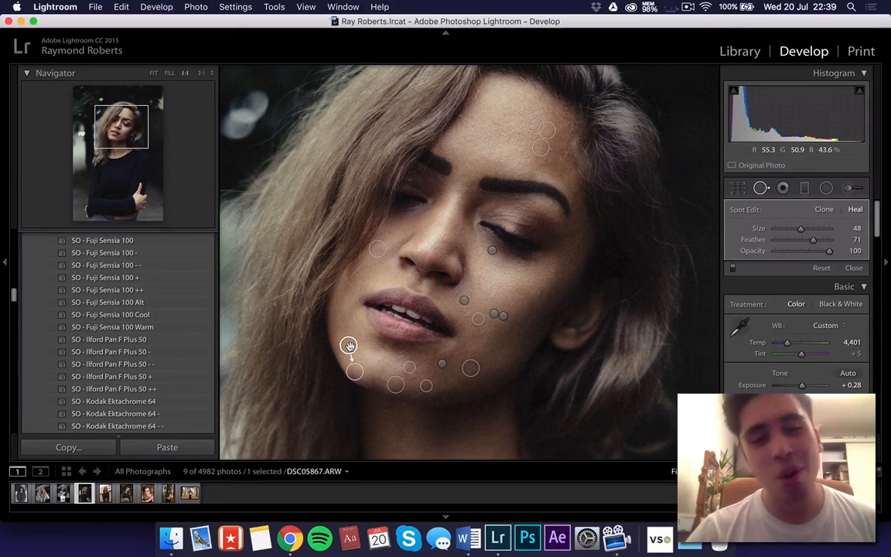
Step: Heal another forehead spot with brush size 34, and exit spot removal to view the whole photo
{"action": "left_click", "coordinate": [464, 300]}
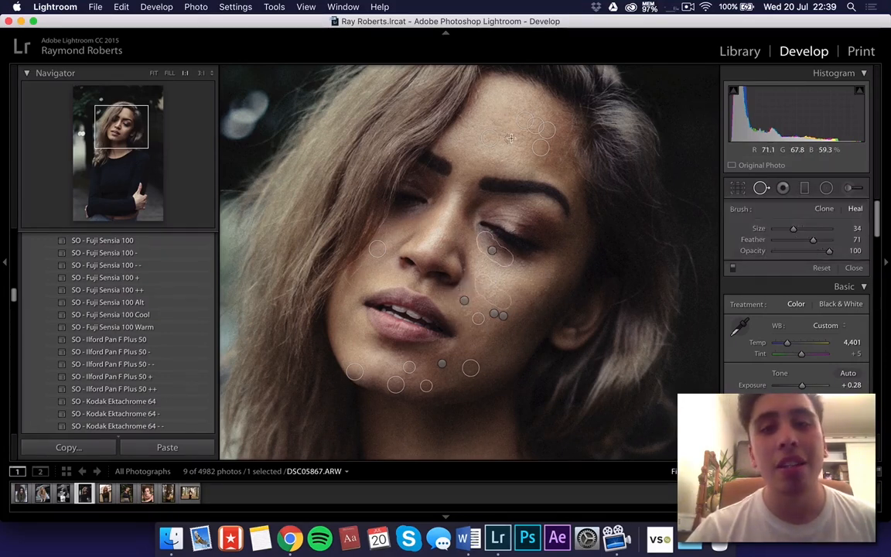
{"action": "left_click", "coordinate": [488, 123]}
{"action": "left_click", "coordinate": [762, 186]}
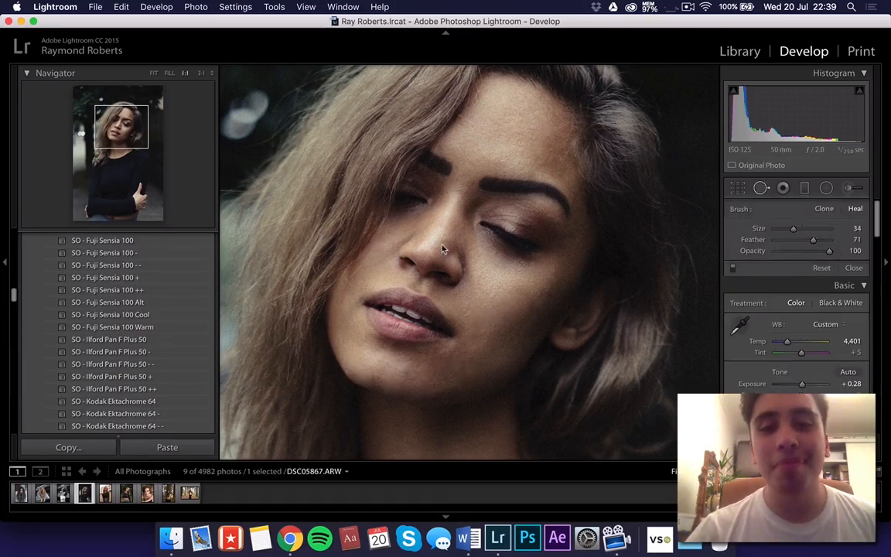
{"action": "left_click", "coordinate": [434, 246]}
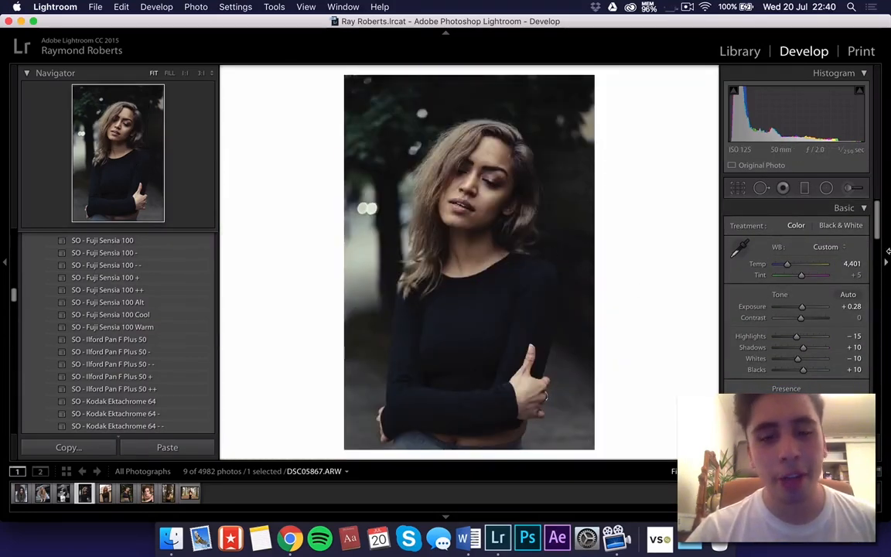
Step: Switch to photo DSC05926.ARW and apply the SO - Kodak Ektachrome 64 preset
{"action": "key", "text": "Right"}
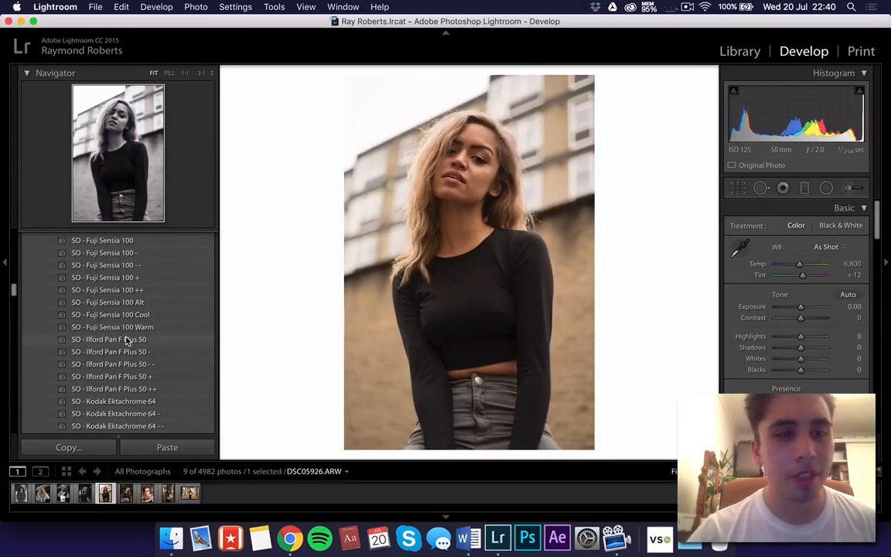
{"action": "scroll", "coordinate": [127, 342], "scroll_direction": "down", "scroll_amount": 3}
{"action": "left_click", "coordinate": [124, 309]}
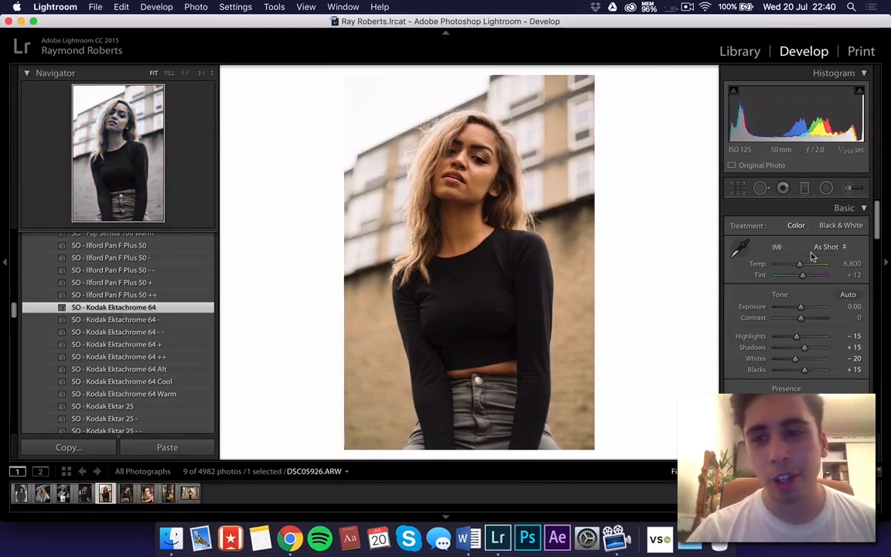
Step: Cool the white balance to a temperature of 4,814 and set Highlights to 0
{"action": "left_click_drag", "start_coordinate": [800, 264], "coordinate": [790, 264]}
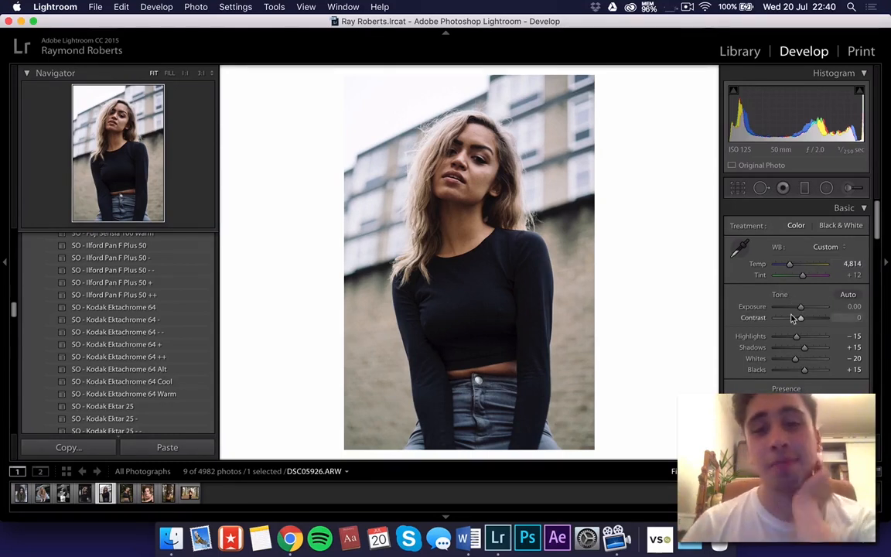
{"action": "mouse_move", "coordinate": [796, 337]}
{"action": "left_mouse_down"}
{"action": "mouse_move", "coordinate": [783, 338]}
{"action": "mouse_move", "coordinate": [801, 340]}
{"action": "left_mouse_up"}
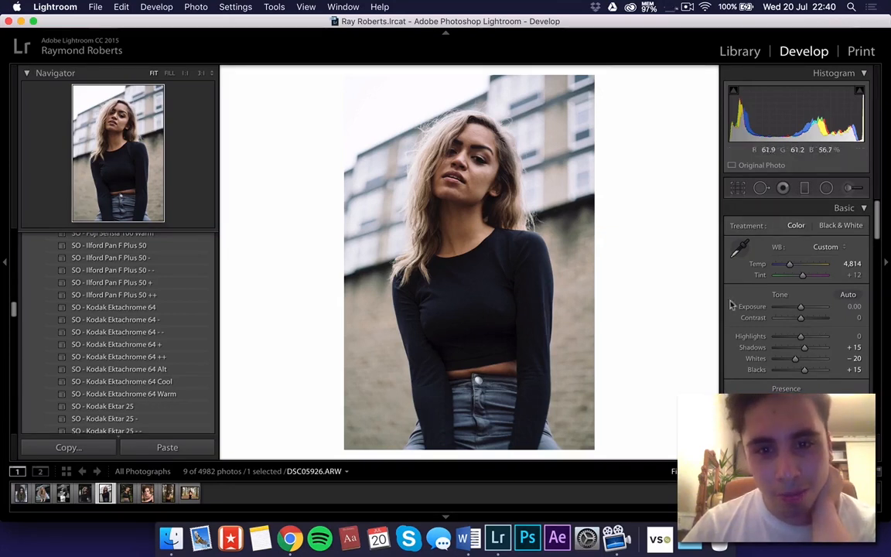
Step: Try the SO - Kodak Ektar 25 preset with Contrast lowered to about -35, and undo the contrast changes
{"action": "scroll", "coordinate": [123, 395], "scroll_direction": "down", "scroll_amount": 1}
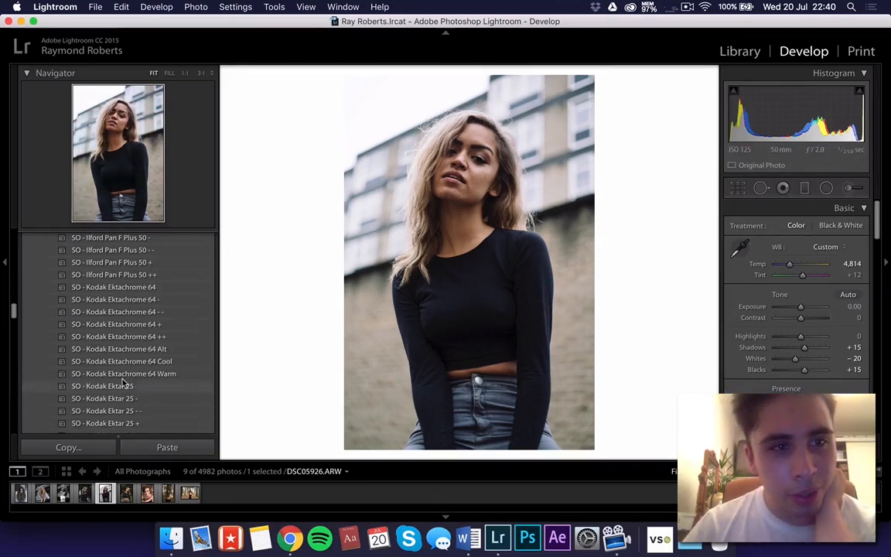
{"action": "left_click", "coordinate": [123, 386]}
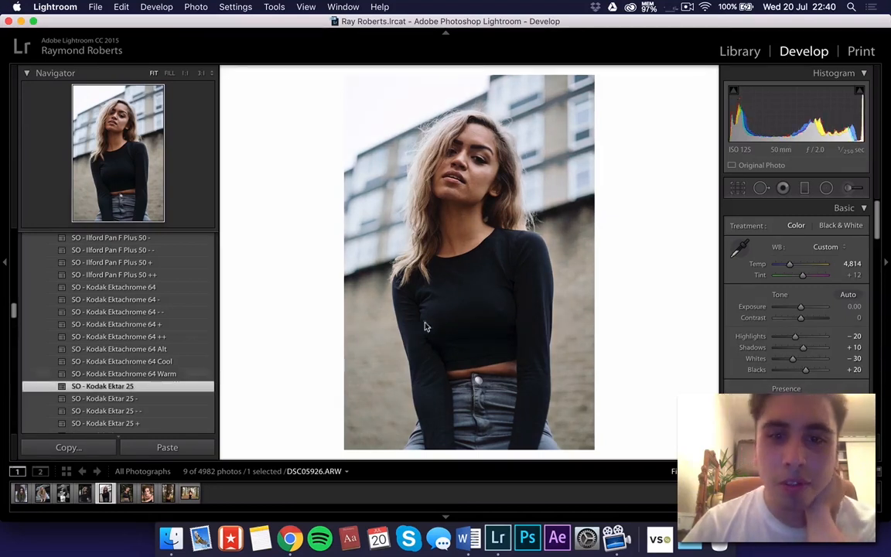
{"action": "left_click_drag", "start_coordinate": [801, 317], "coordinate": [793, 320]}
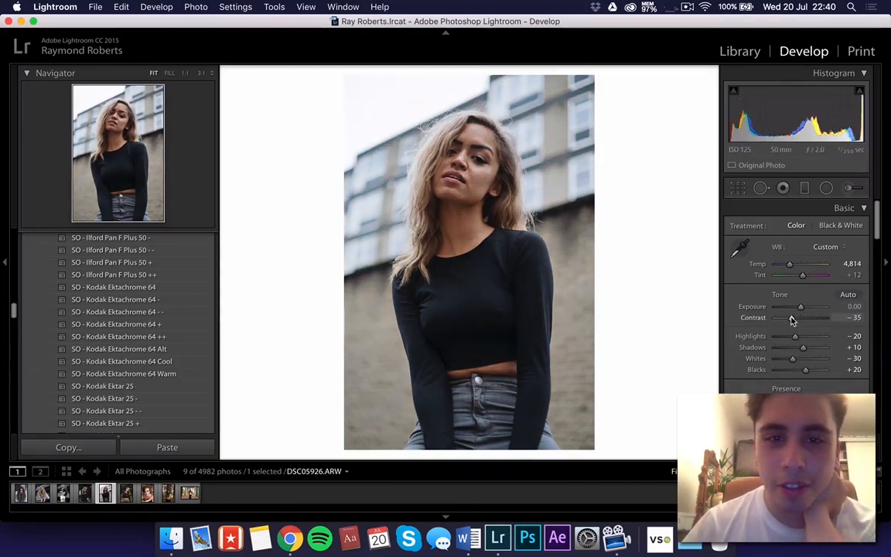
{"action": "key", "text": "super+z"}
{"action": "key", "text": "super+z"}
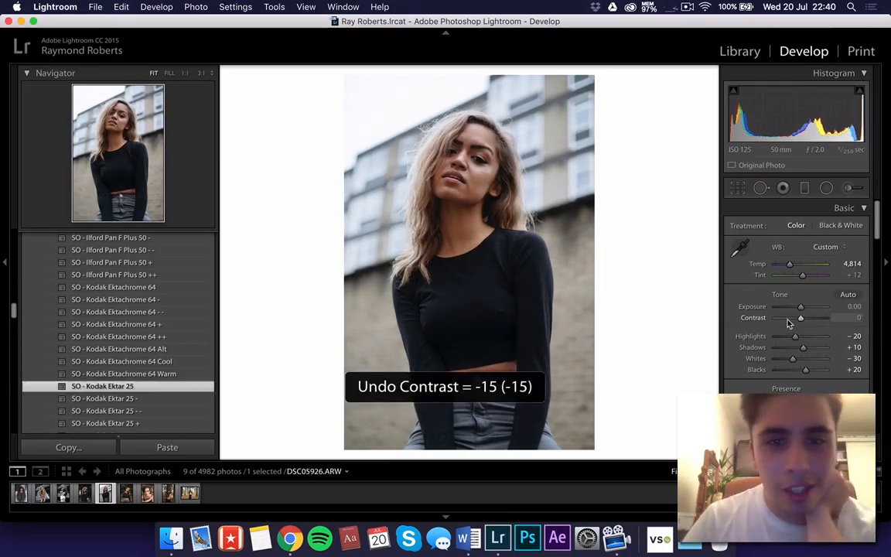
Step: Apply the SO - Kodak Ektachrome 64 ++ preset and set Tint to +3
{"action": "left_click", "coordinate": [128, 337]}
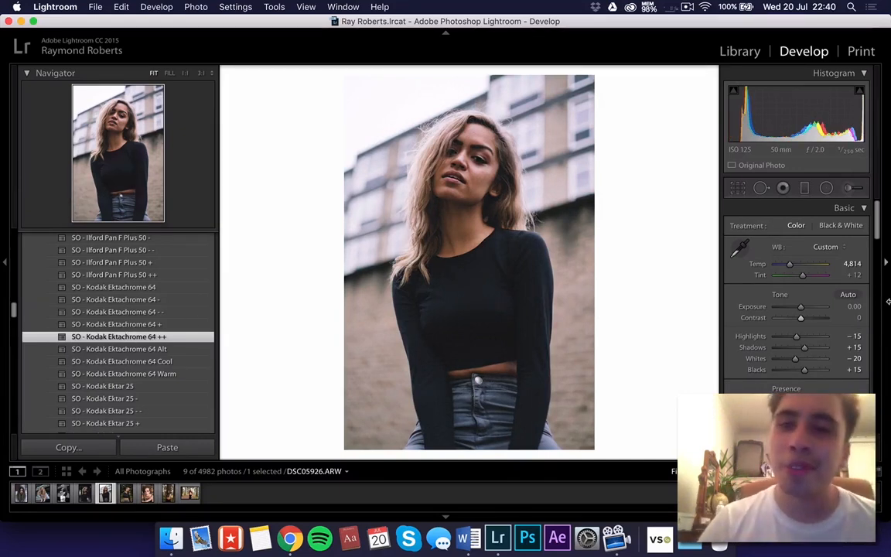
{"action": "left_click_drag", "start_coordinate": [802, 276], "coordinate": [798, 288]}
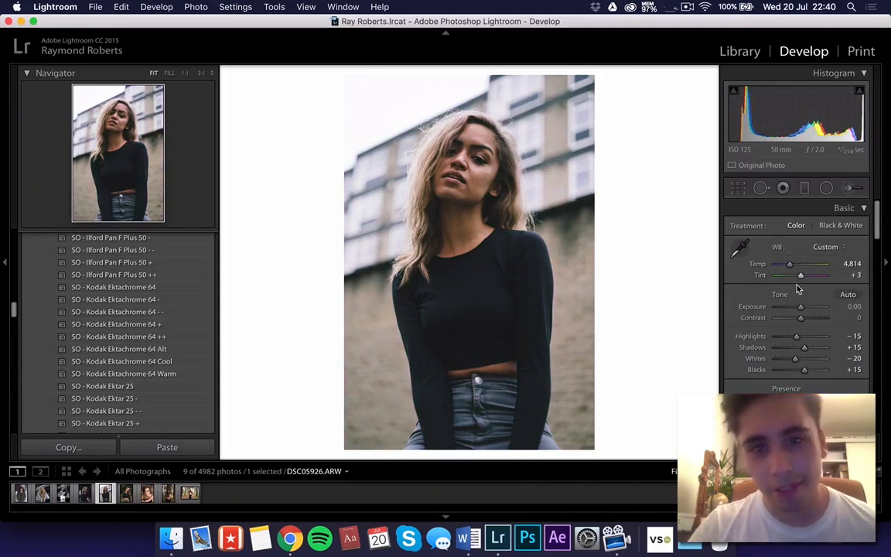
Step: Lower the shadow point of the tone curve's Green channel to about 23.9 / 17.6 %
{"action": "scroll", "coordinate": [802, 355], "scroll_direction": "down", "scroll_amount": 5}
{"action": "scroll", "coordinate": [802, 360], "scroll_direction": "up", "scroll_amount": 1}
{"action": "left_click", "coordinate": [813, 339]}
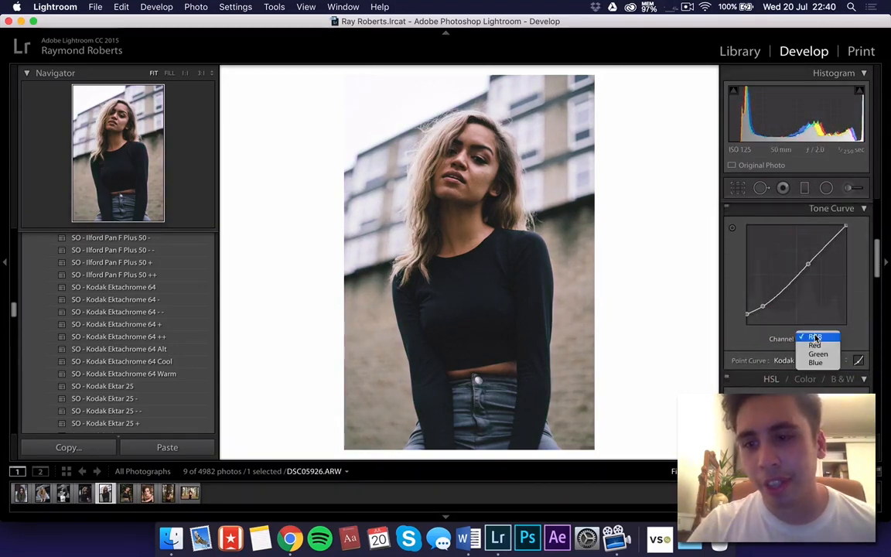
{"action": "left_click", "coordinate": [816, 353]}
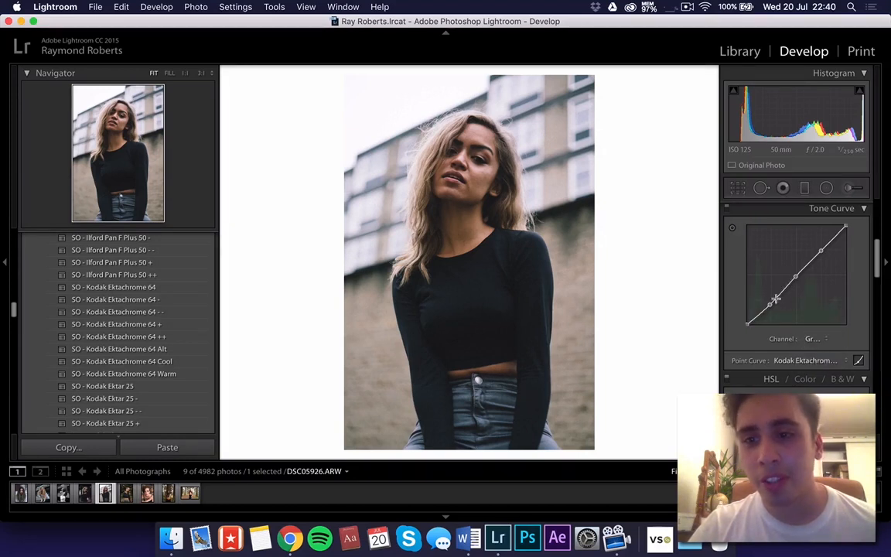
{"action": "left_click_drag", "start_coordinate": [770, 305], "coordinate": [775, 307]}
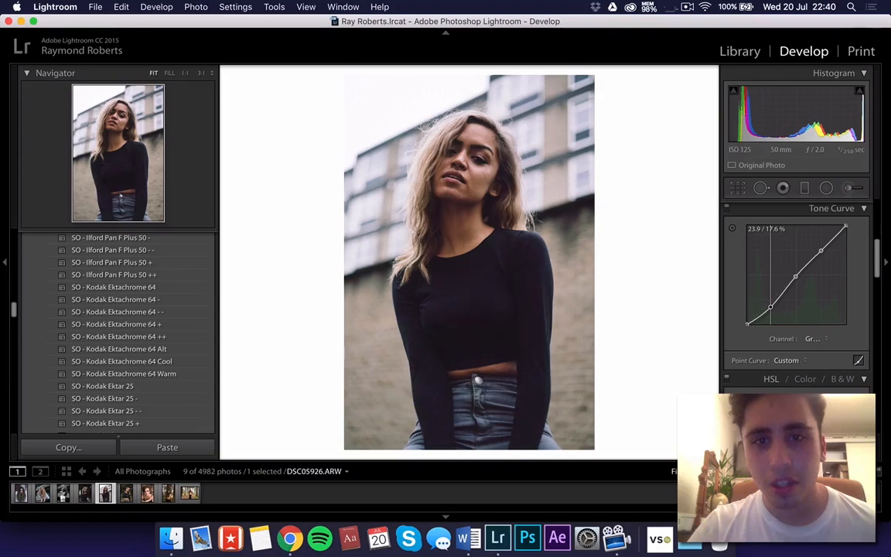
Step: Raise the photo's Shadows to +19
{"action": "scroll", "coordinate": [762, 314], "scroll_direction": "up", "scroll_amount": 8}
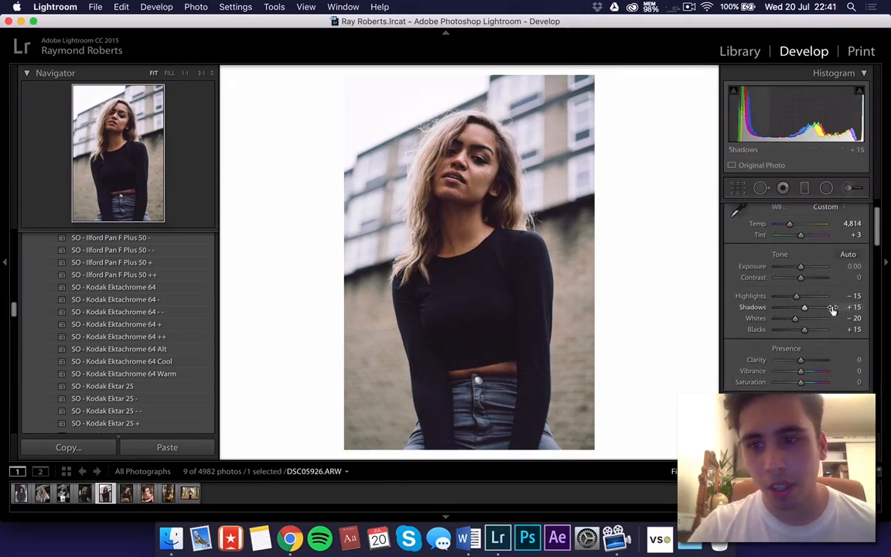
{"action": "left_click_drag", "start_coordinate": [806, 307], "coordinate": [806, 310]}
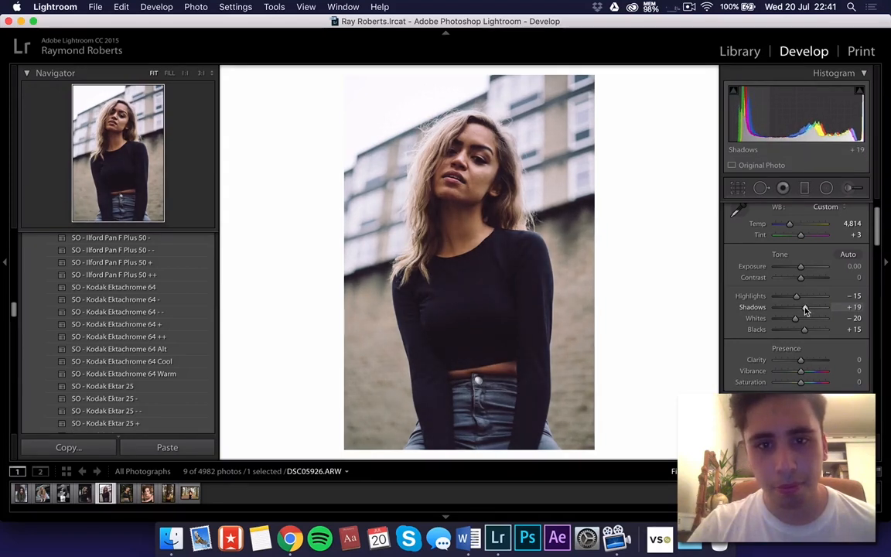
{"action": "scroll", "coordinate": [806, 310], "scroll_direction": "down", "scroll_amount": 5}
{"action": "scroll", "coordinate": [806, 310], "scroll_direction": "up", "scroll_amount": 3}
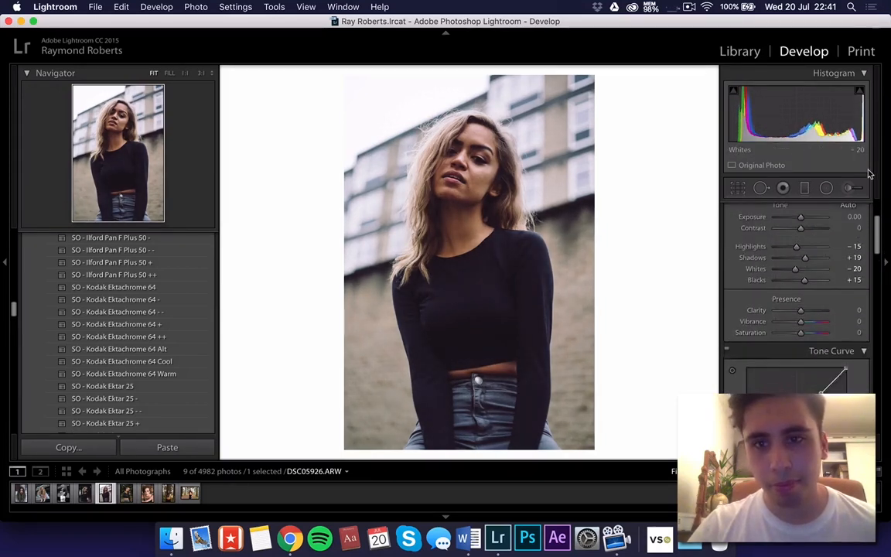
Step: Brush a Dodge (Lighten) adjustment with Exposure 0.25 over the woman's eyes and close the Adjustment Brush
{"action": "left_click", "coordinate": [848, 188]}
{"action": "left_click", "coordinate": [794, 228]}
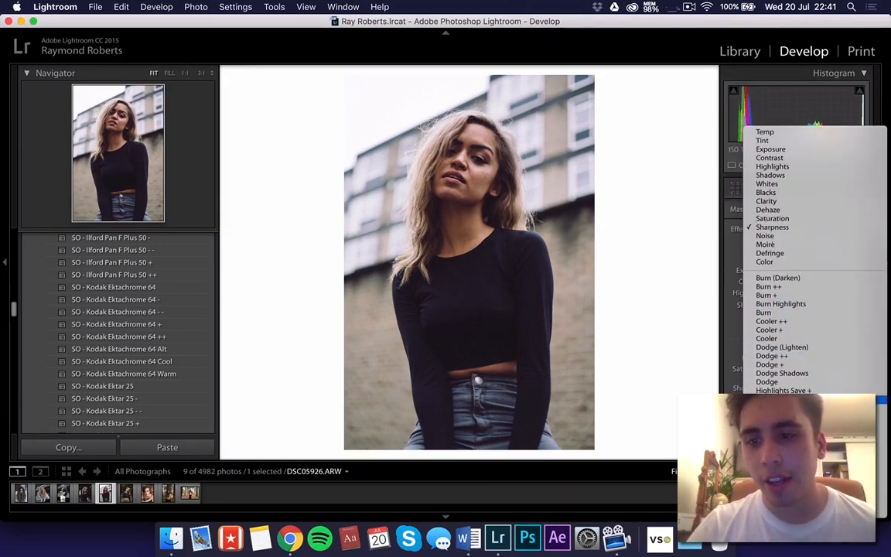
{"action": "left_click", "coordinate": [787, 349]}
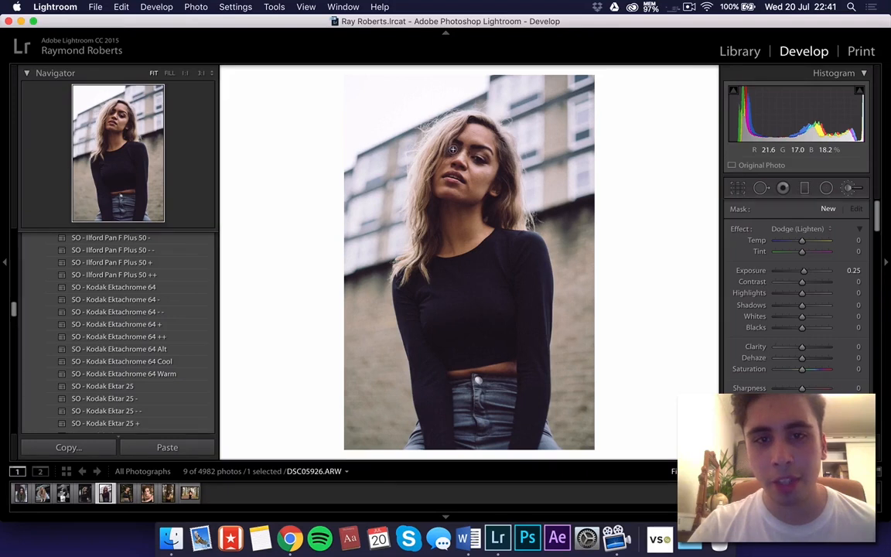
{"action": "left_click_drag", "start_coordinate": [448, 156], "coordinate": [497, 152]}
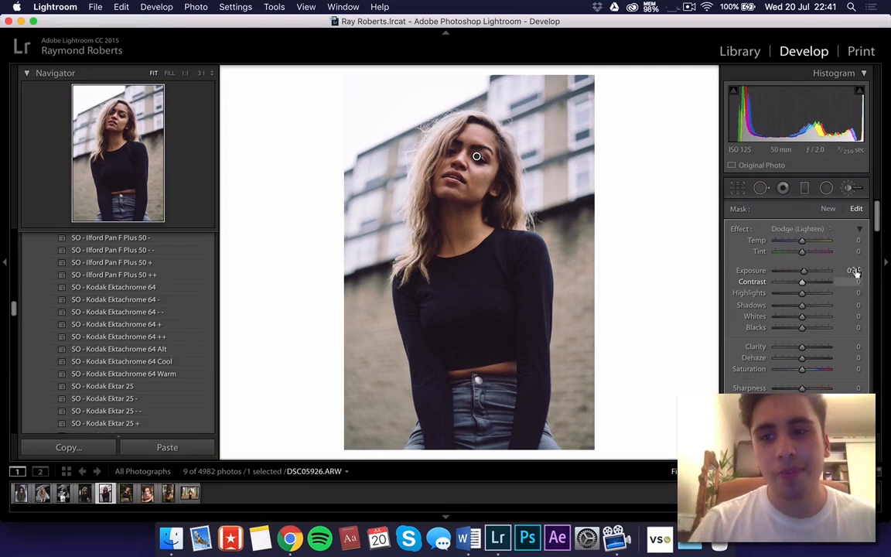
{"action": "left_click", "coordinate": [850, 190]}
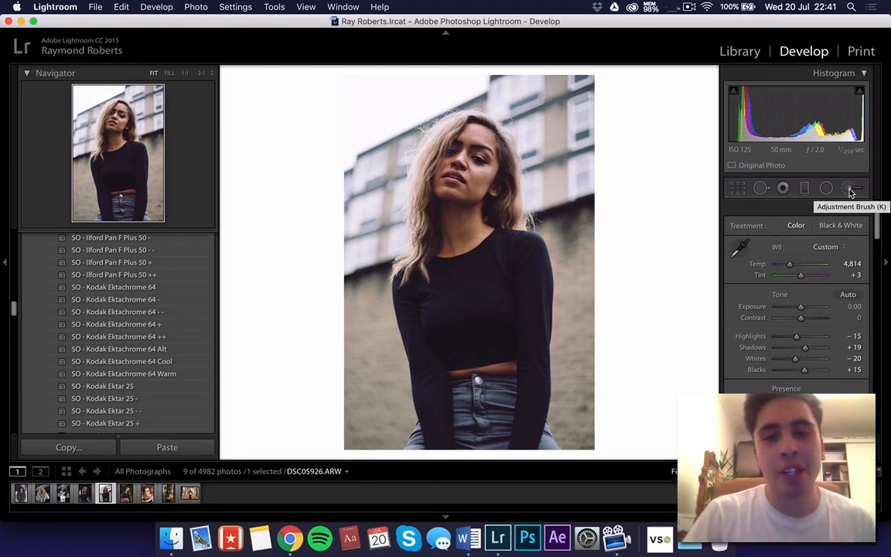
Step: Lower Contrast to -6 and cool the white balance to a temperature of 4,745
{"action": "left_click", "coordinate": [797, 319]}
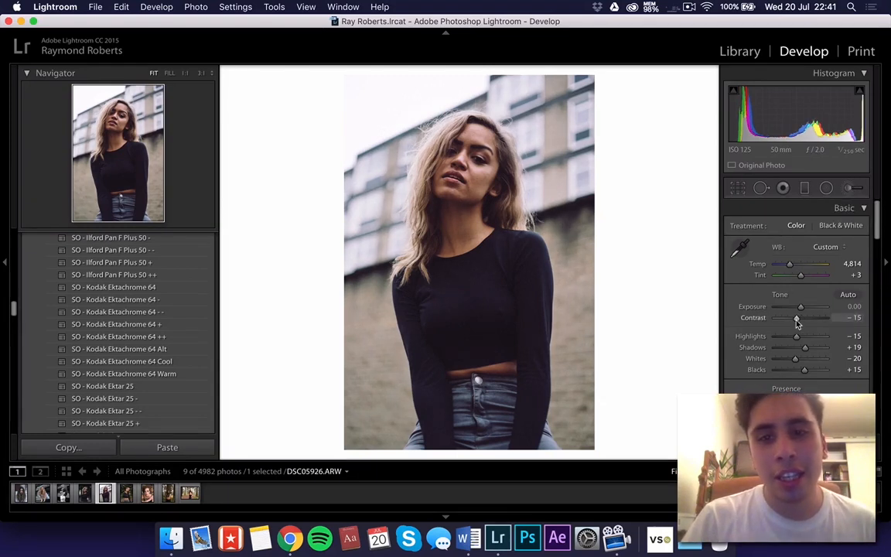
{"action": "left_click_drag", "start_coordinate": [797, 323], "coordinate": [797, 323]}
{"action": "left_click_drag", "start_coordinate": [846, 265], "coordinate": [846, 266]}
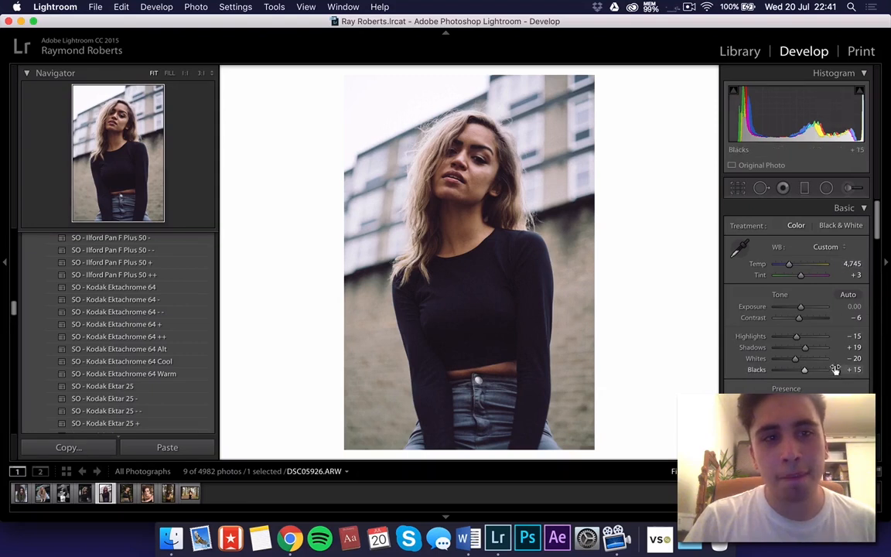
Step: Try the SO - Kodak Elite 50 II Warm preset on the portrait and undo it
{"action": "scroll", "coordinate": [120, 362], "scroll_direction": "down", "scroll_amount": 6}
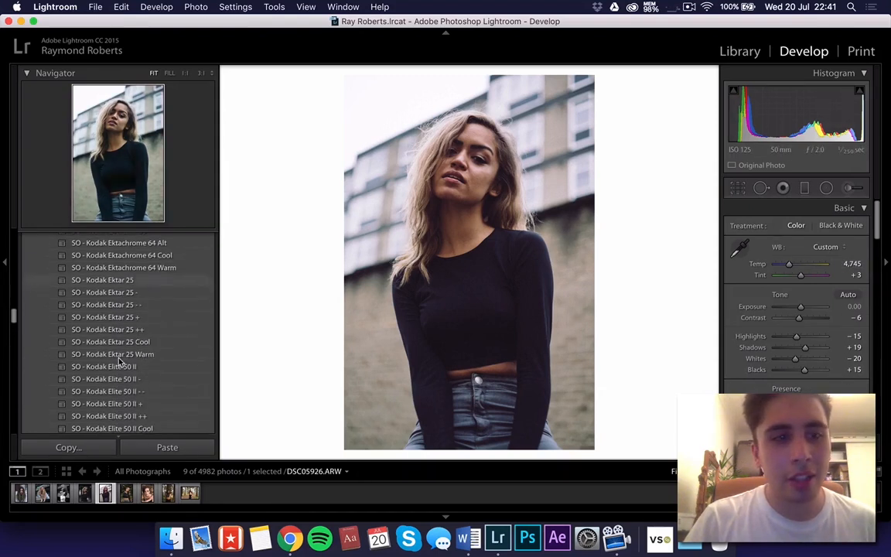
{"action": "scroll", "coordinate": [120, 362], "scroll_direction": "down", "scroll_amount": 3}
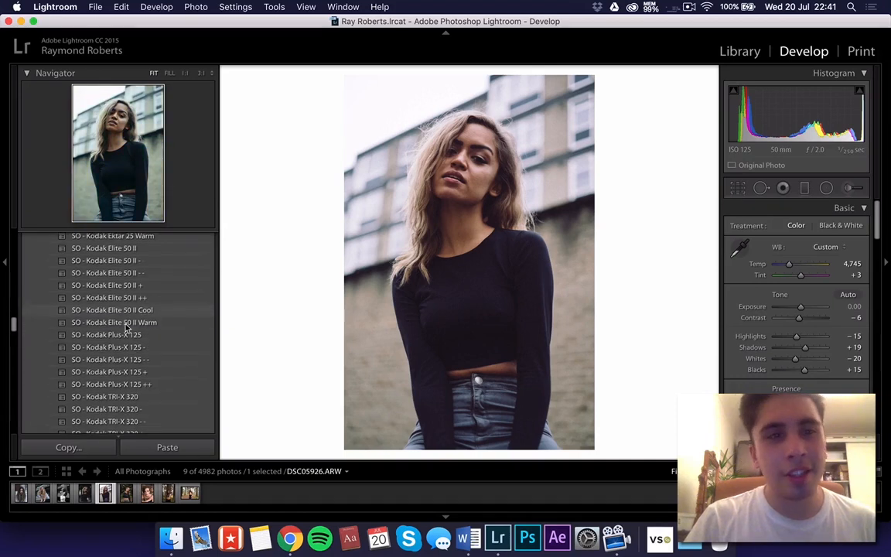
{"action": "scroll", "coordinate": [123, 333], "scroll_direction": "down", "scroll_amount": 2}
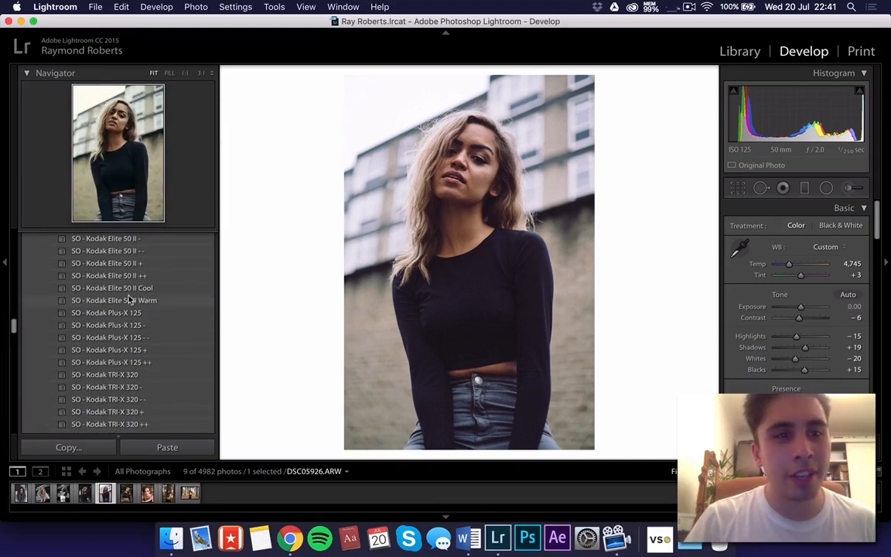
{"action": "left_click", "coordinate": [130, 300]}
{"action": "key", "text": "super+z"}
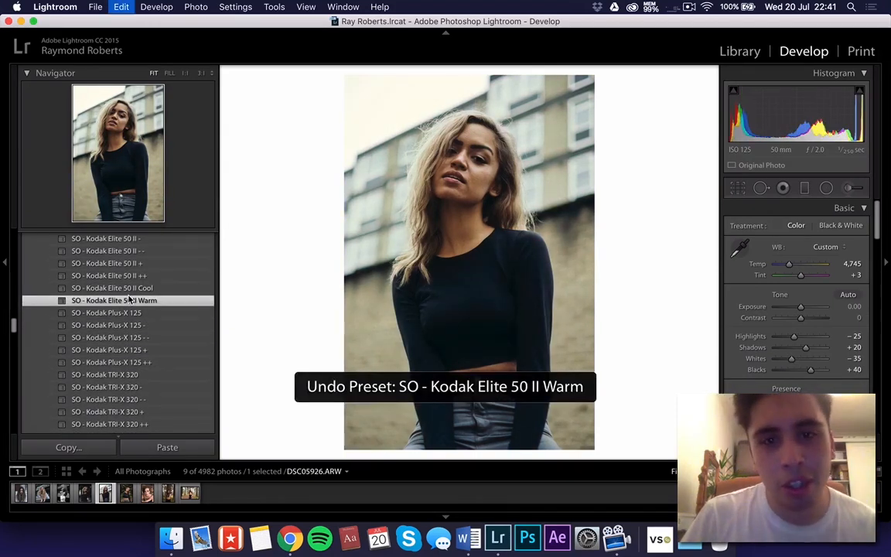
Step: Try the SO - Kodak Ektar 25 + preset twice, undoing it each time
{"action": "scroll", "coordinate": [130, 302], "scroll_direction": "down", "scroll_amount": 4}
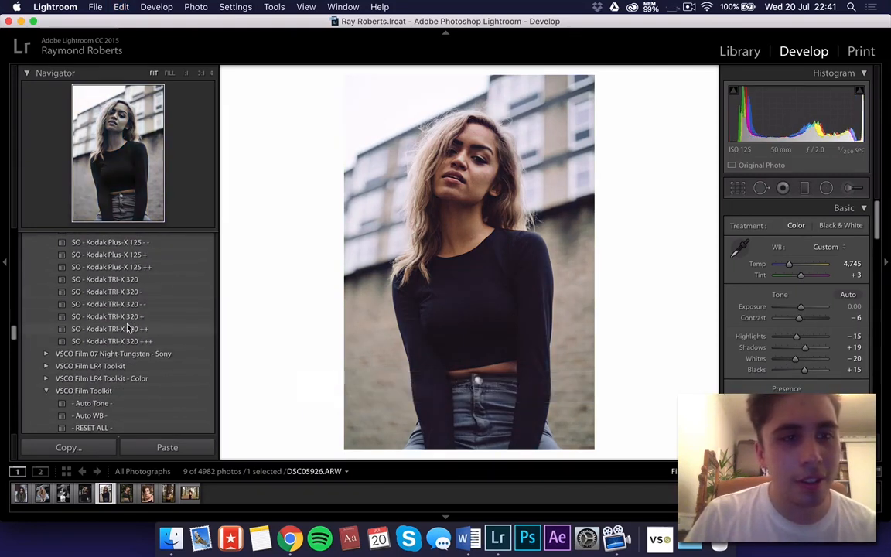
{"action": "scroll", "coordinate": [130, 318], "scroll_direction": "up", "scroll_amount": 6}
{"action": "scroll", "coordinate": [129, 327], "scroll_direction": "up", "scroll_amount": 4}
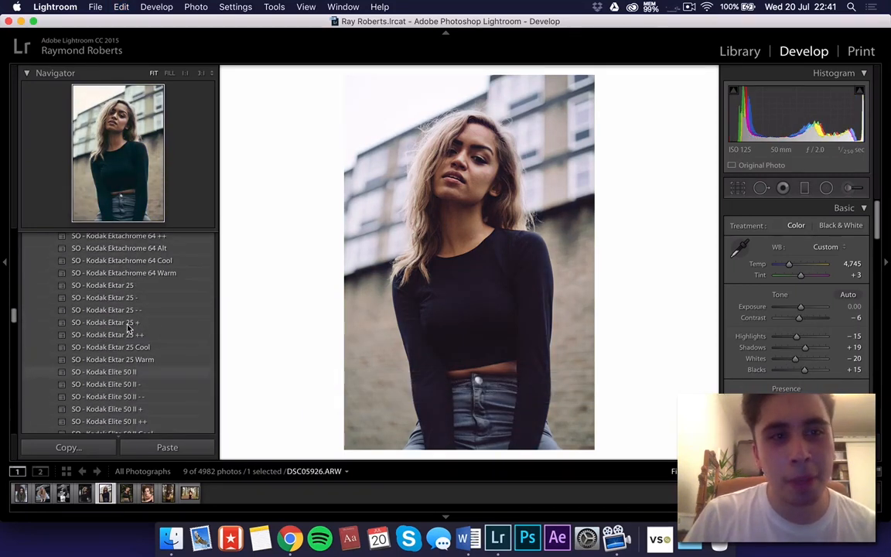
{"action": "left_click", "coordinate": [129, 323]}
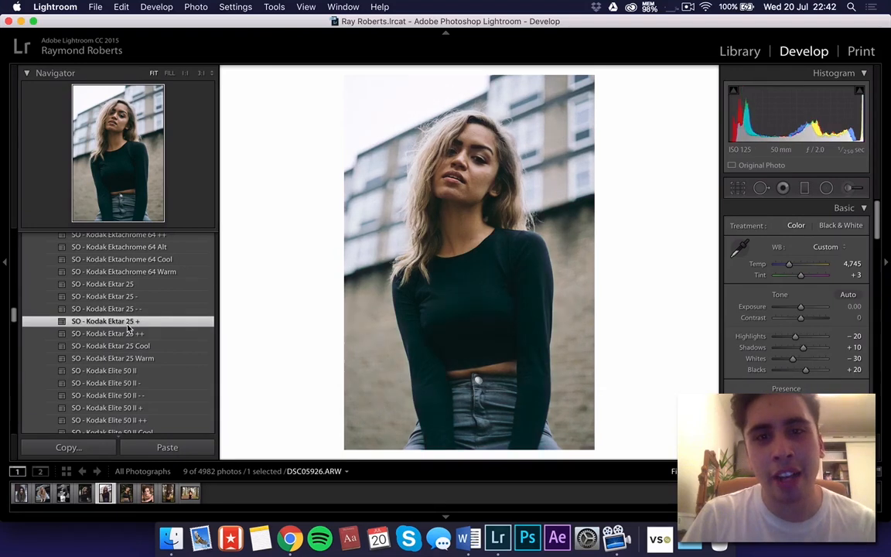
{"action": "key", "text": "super+z"}
{"action": "left_click", "coordinate": [122, 322]}
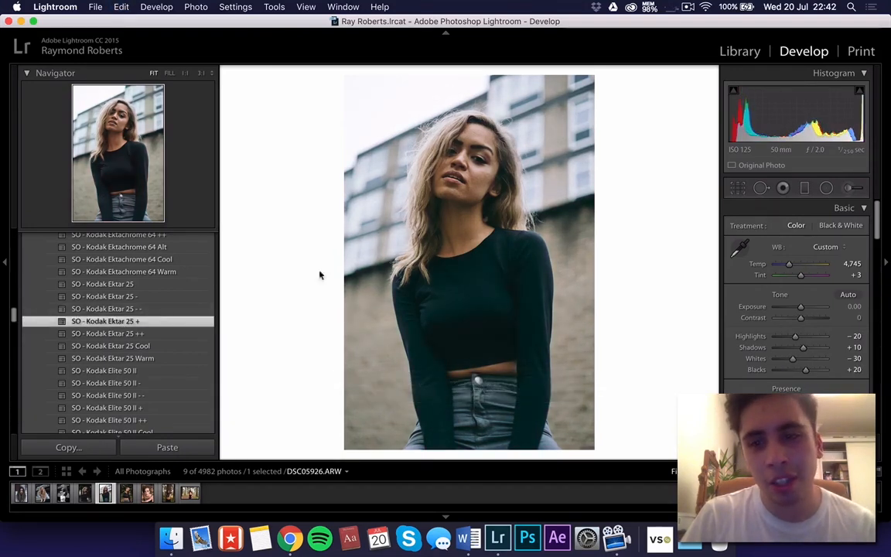
{"action": "key", "text": "super+z"}
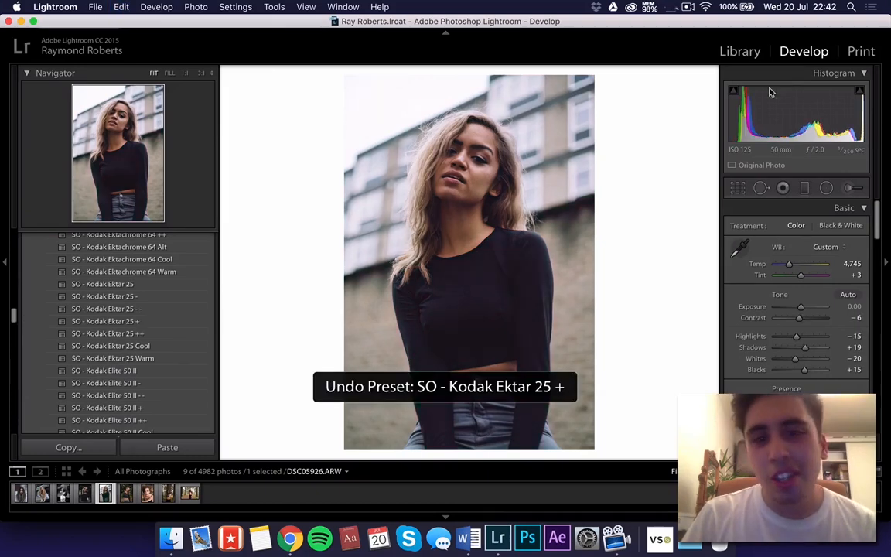
Step: Set Exposure to +0.02, Contrast to -27 and the white balance temperature to 4,383
{"action": "left_click_drag", "start_coordinate": [813, 106], "coordinate": [811, 105]}
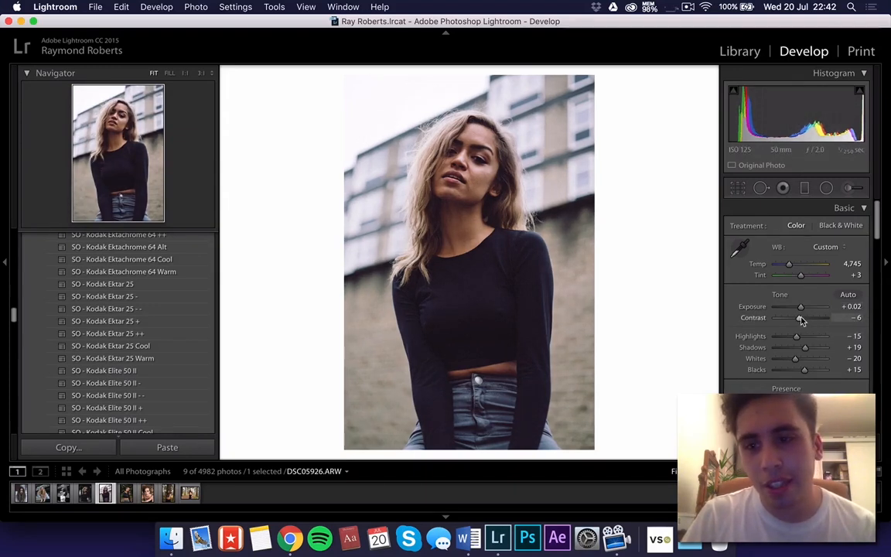
{"action": "left_click_drag", "start_coordinate": [802, 320], "coordinate": [795, 324]}
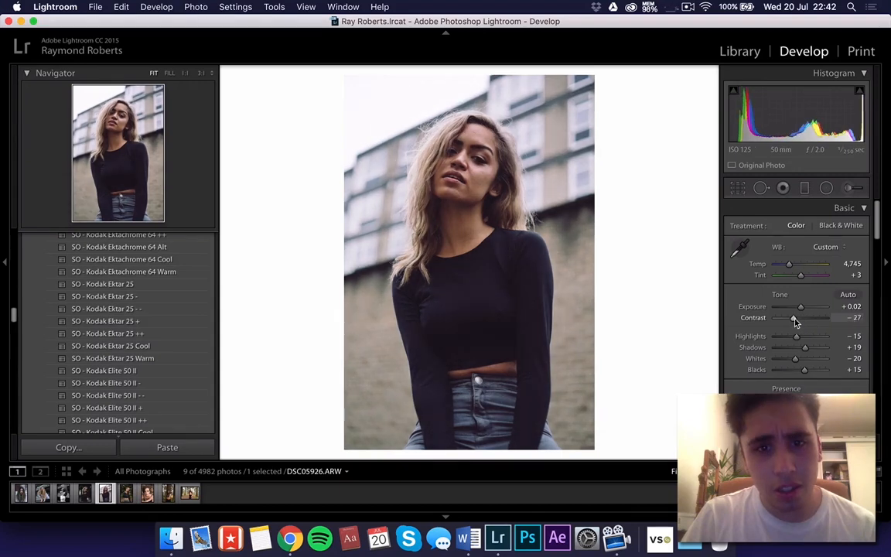
{"action": "left_click_drag", "start_coordinate": [787, 264], "coordinate": [789, 265]}
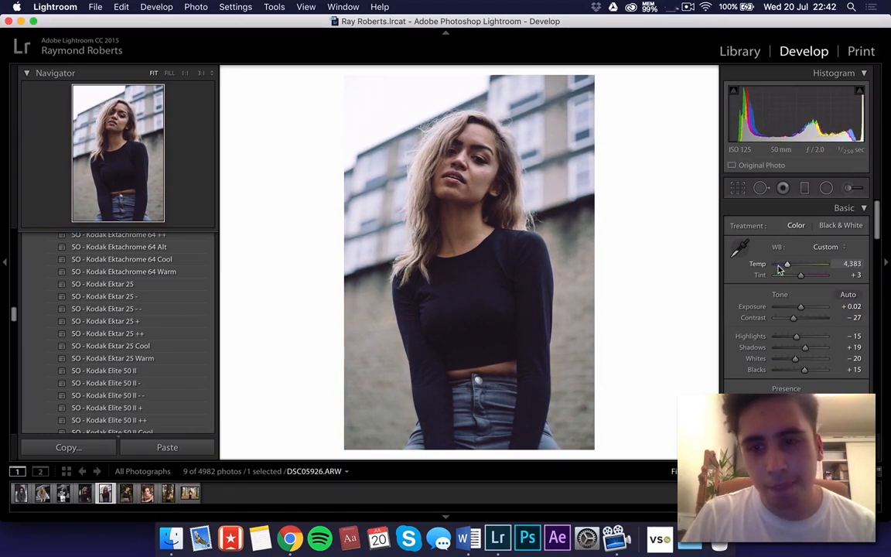
Step: Try setting the white balance by sampling a neutral on the building beside the woman's head, and undo it
{"action": "left_click", "coordinate": [741, 248]}
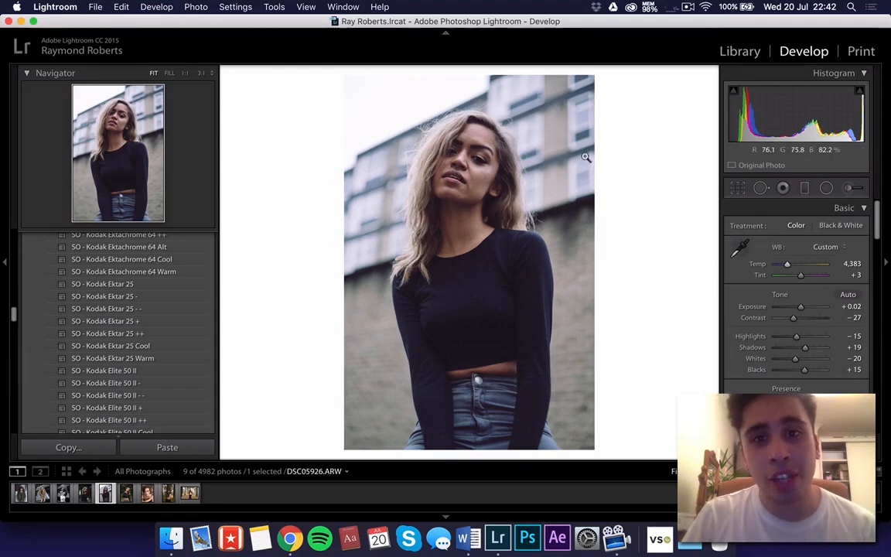
{"action": "left_click", "coordinate": [737, 254]}
{"action": "left_click", "coordinate": [737, 253]}
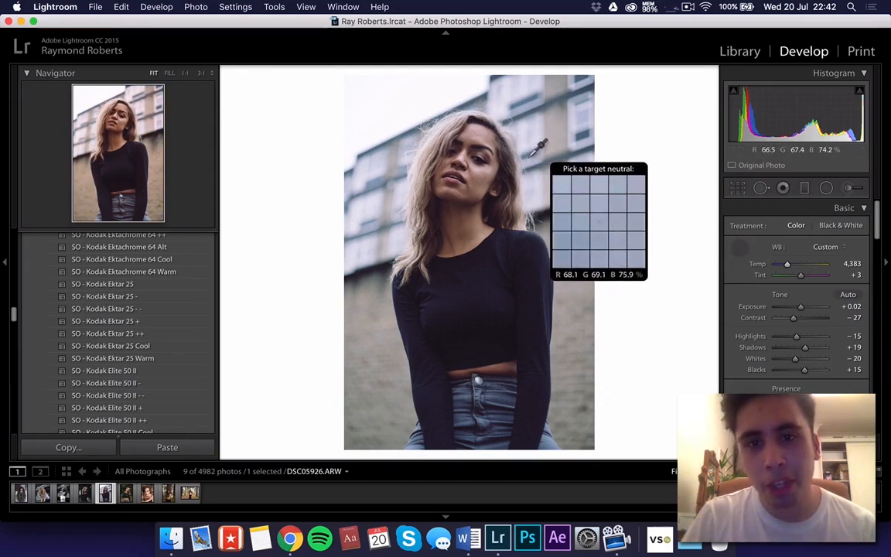
{"action": "left_click", "coordinate": [537, 154]}
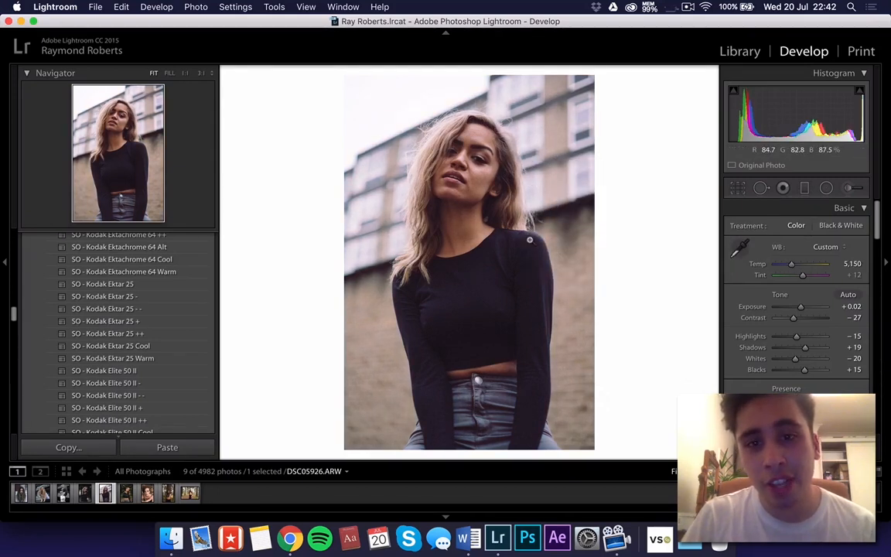
{"action": "key", "text": "super+z"}
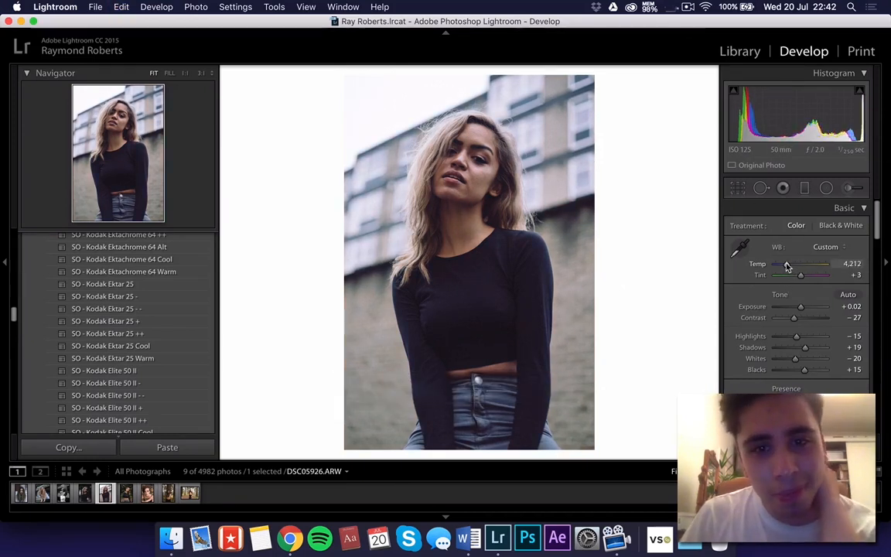
Step: Set the white balance temperature to 4,593
{"action": "left_click_drag", "start_coordinate": [787, 265], "coordinate": [788, 267]}
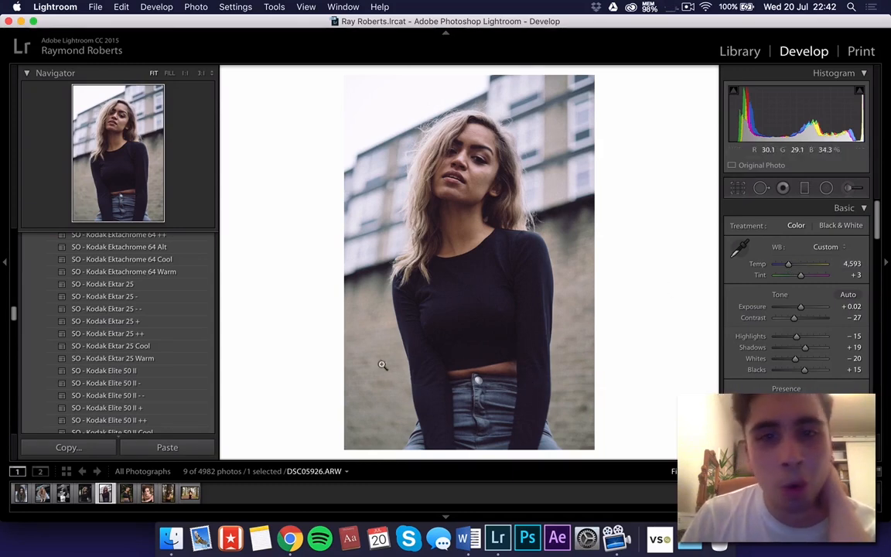
Step: Compare the edited portrait with the next photo and switch to that photo, DSC06023.ARW
{"action": "key", "text": "Right"}
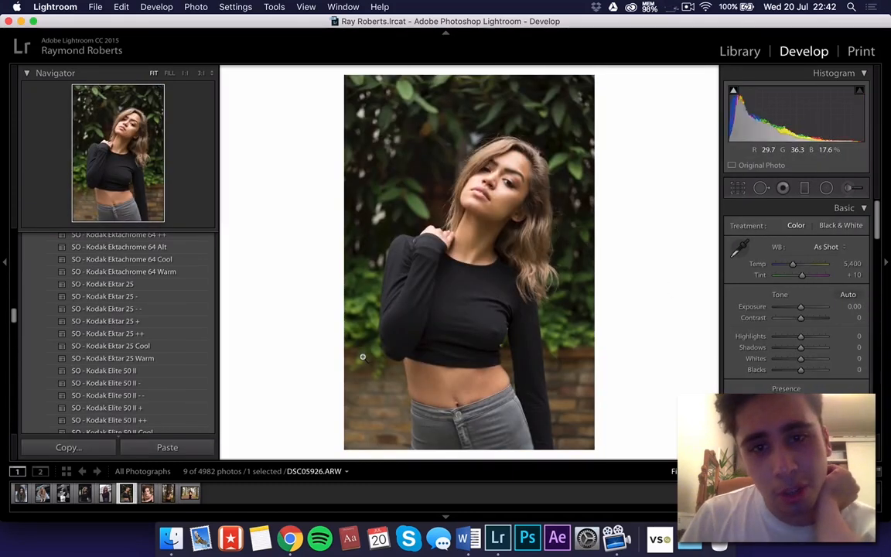
{"action": "key", "text": "Left"}
{"action": "key", "text": "Right"}
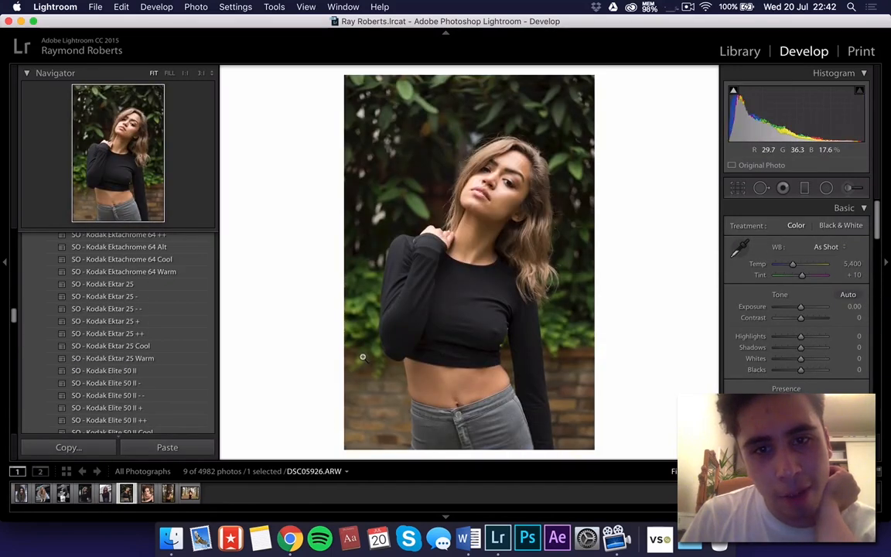
{"action": "key", "text": "Left"}
{"action": "key", "text": "Right"}
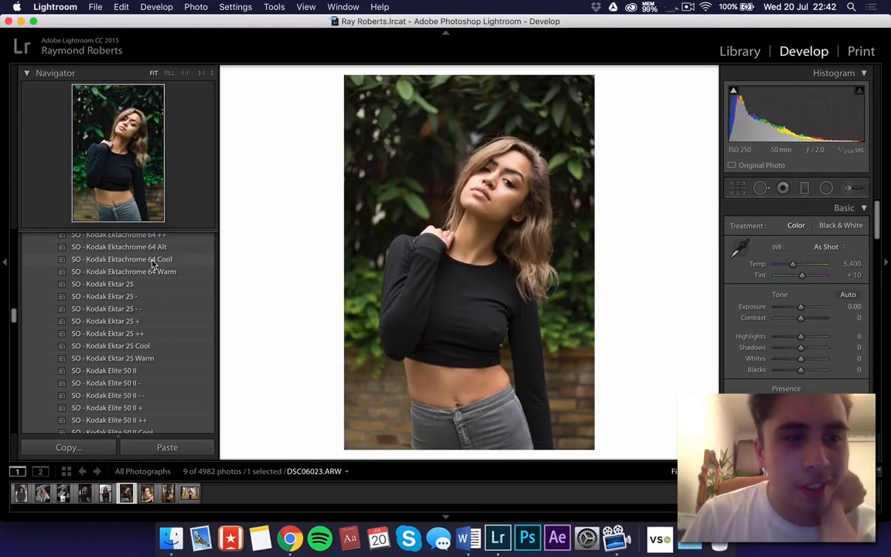
Step: Lower Exposure to -0.90 and apply the SO - Kodak Ektar 25 ++ preset
{"action": "scroll", "coordinate": [124, 347], "scroll_direction": "down", "scroll_amount": 3}
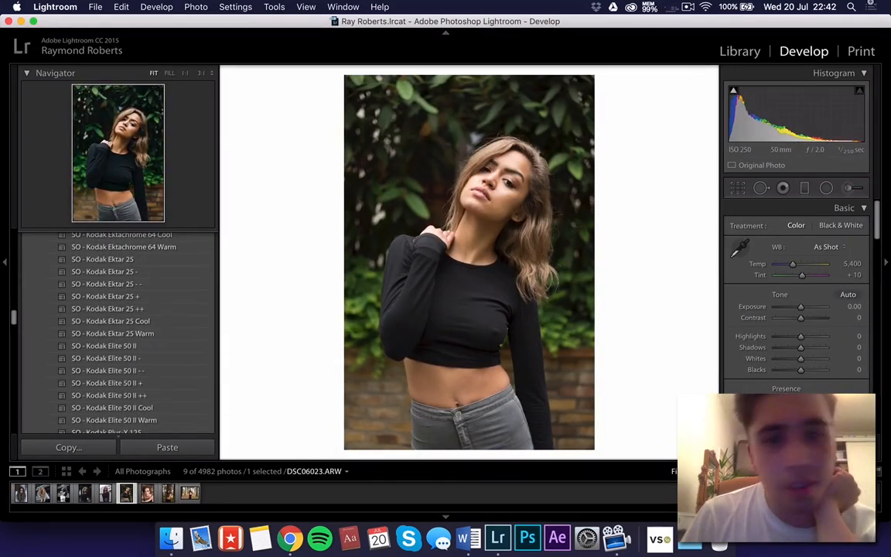
{"action": "left_click_drag", "start_coordinate": [801, 307], "coordinate": [795, 307]}
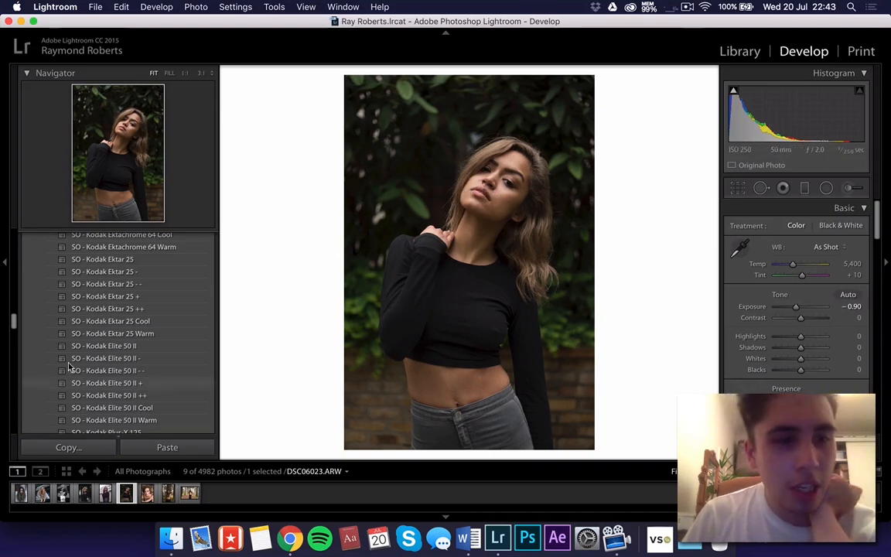
{"action": "left_click", "coordinate": [110, 311]}
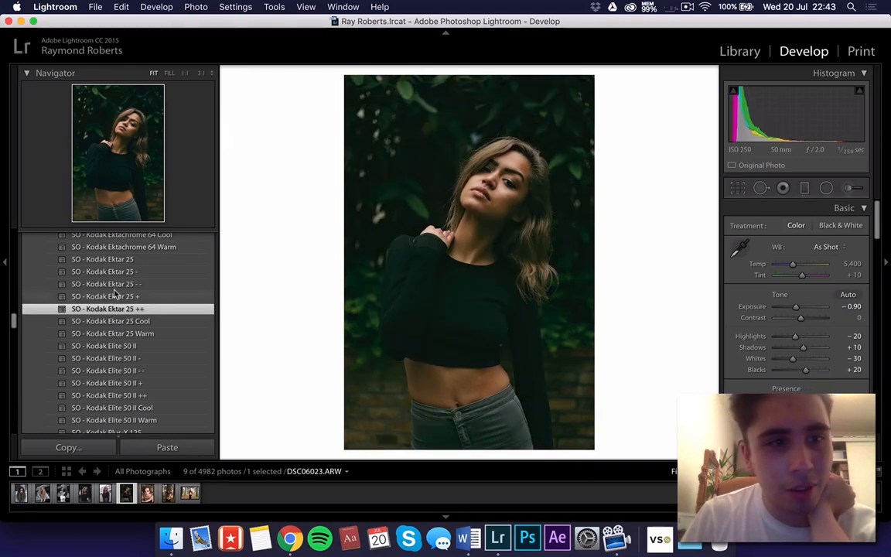
Step: Apply the SO - Kodak Elite 50 II + preset and shift the foliage hue to Green -69 and Yellow -7 with the targeted adjustment tool
{"action": "scroll", "coordinate": [122, 371], "scroll_direction": "down", "scroll_amount": 1}
{"action": "left_click", "coordinate": [120, 379]}
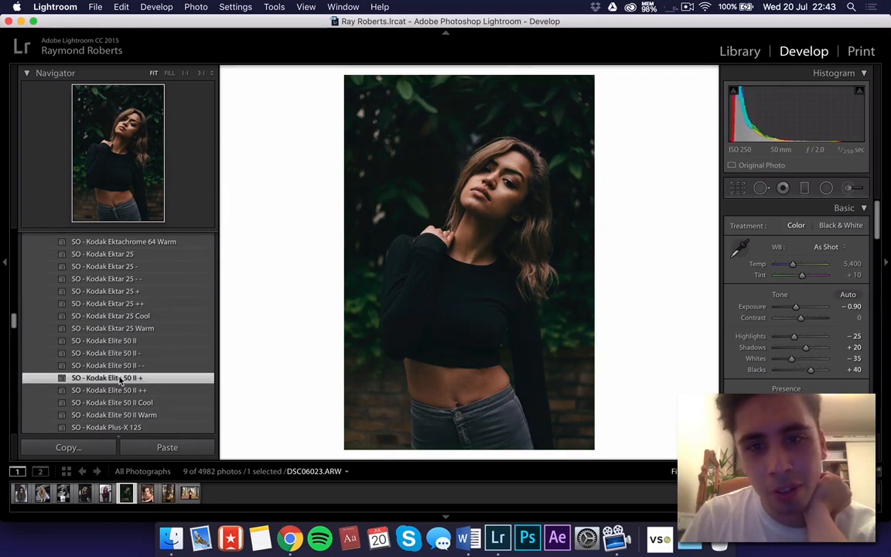
{"action": "scroll", "coordinate": [784, 360], "scroll_direction": "down", "scroll_amount": 10}
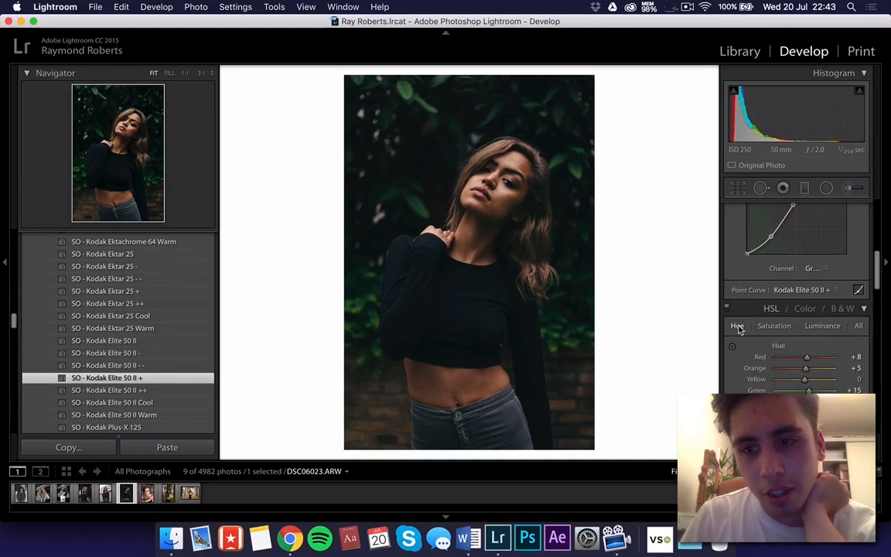
{"action": "scroll", "coordinate": [729, 349], "scroll_direction": "down", "scroll_amount": 1}
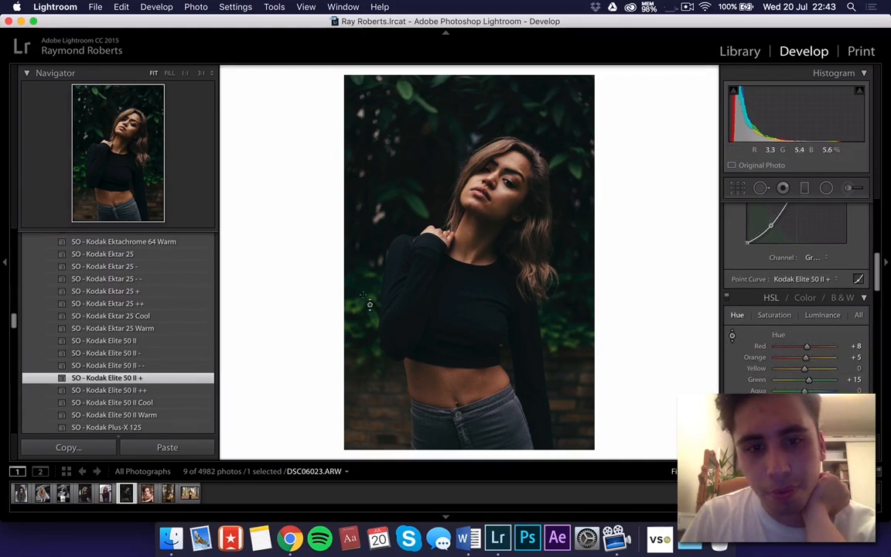
{"action": "left_click_drag", "start_coordinate": [377, 150], "coordinate": [381, 203]}
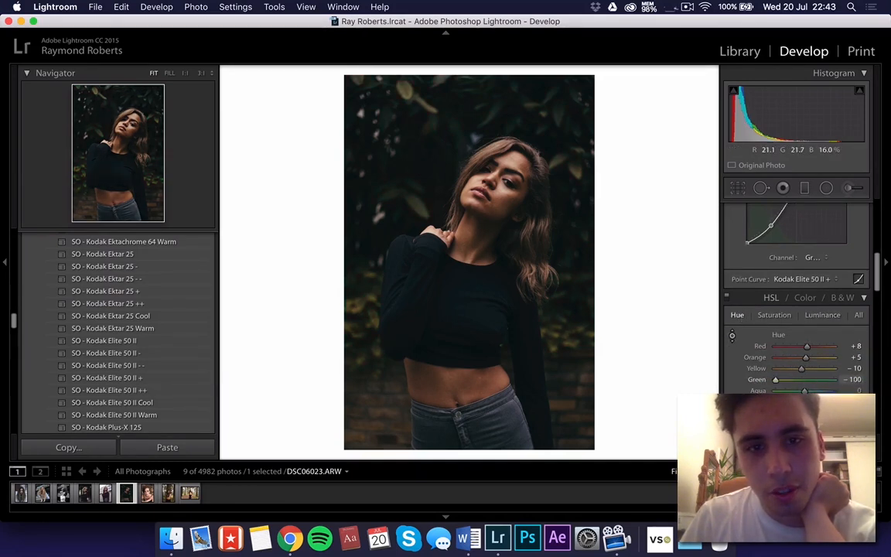
{"action": "left_click_drag", "start_coordinate": [380, 169], "coordinate": [380, 168]}
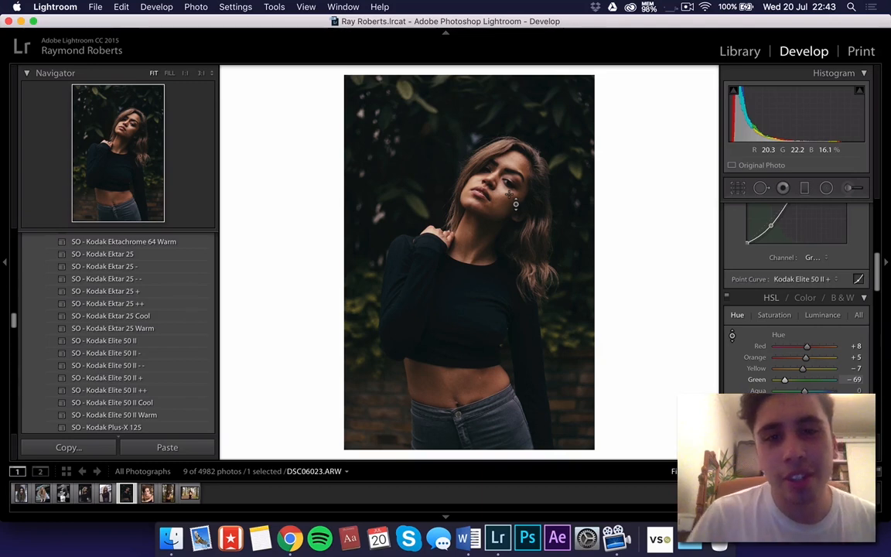
{"action": "left_click", "coordinate": [732, 336]}
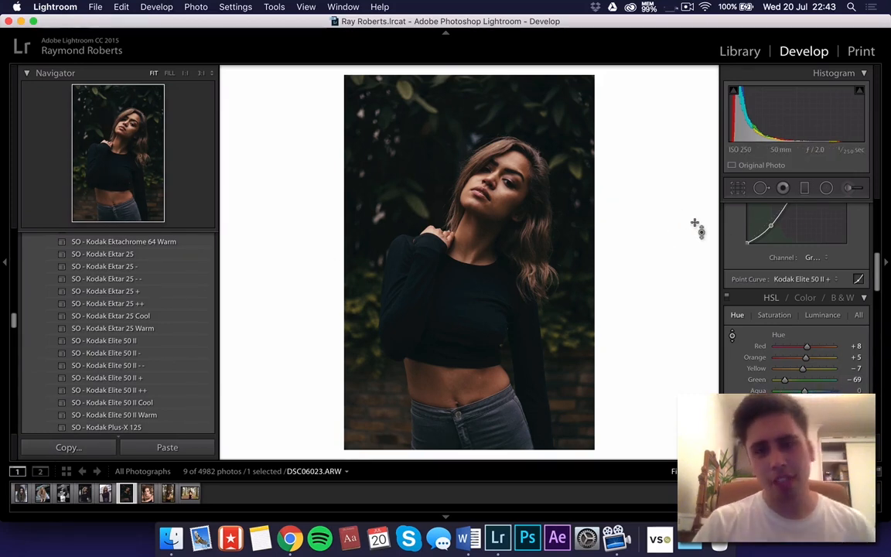
Step: Set the white balance temperature to 4,609
{"action": "scroll", "coordinate": [762, 253], "scroll_direction": "up", "scroll_amount": 10}
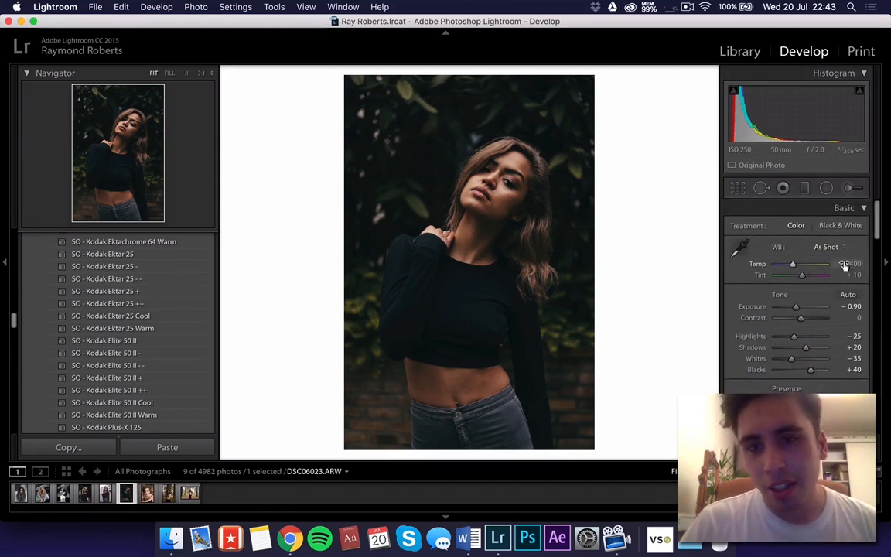
{"action": "left_click_drag", "start_coordinate": [790, 264], "coordinate": [789, 264]}
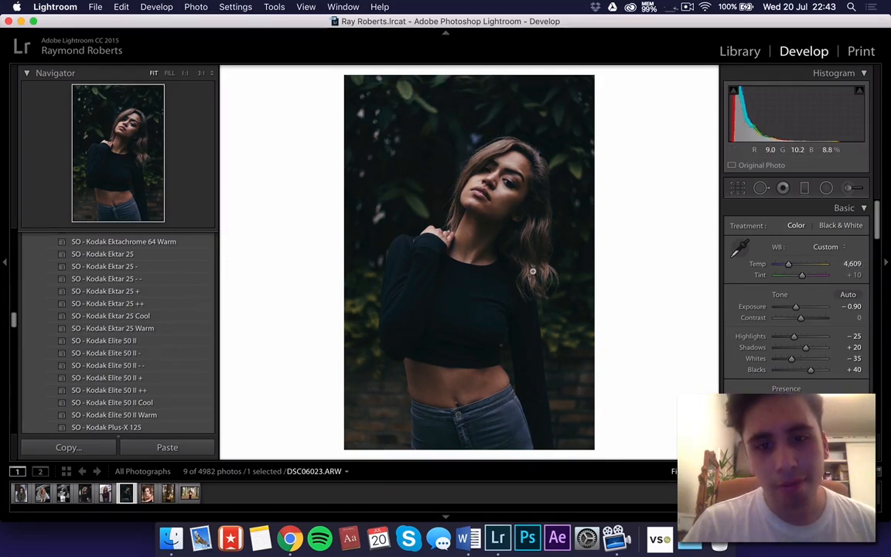
Step: Heal the blemishes on the woman's lower cheek and chin using spot removal with size 34, feather 71 and opacity 100
{"action": "left_click", "coordinate": [499, 192]}
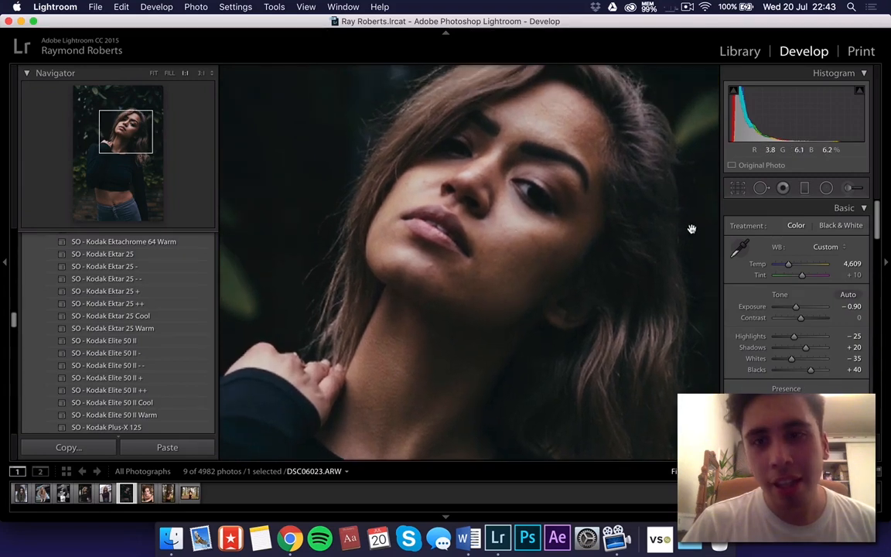
{"action": "left_click", "coordinate": [759, 189]}
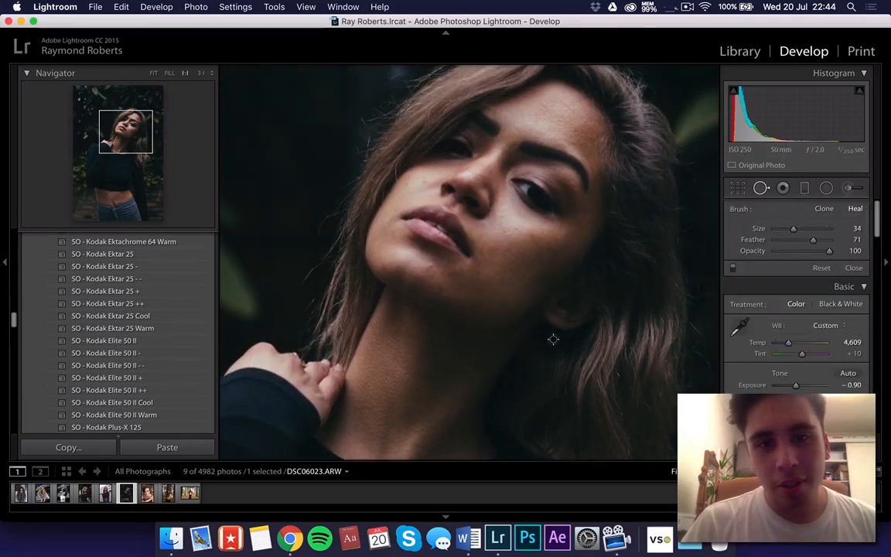
{"action": "left_click", "coordinate": [480, 254]}
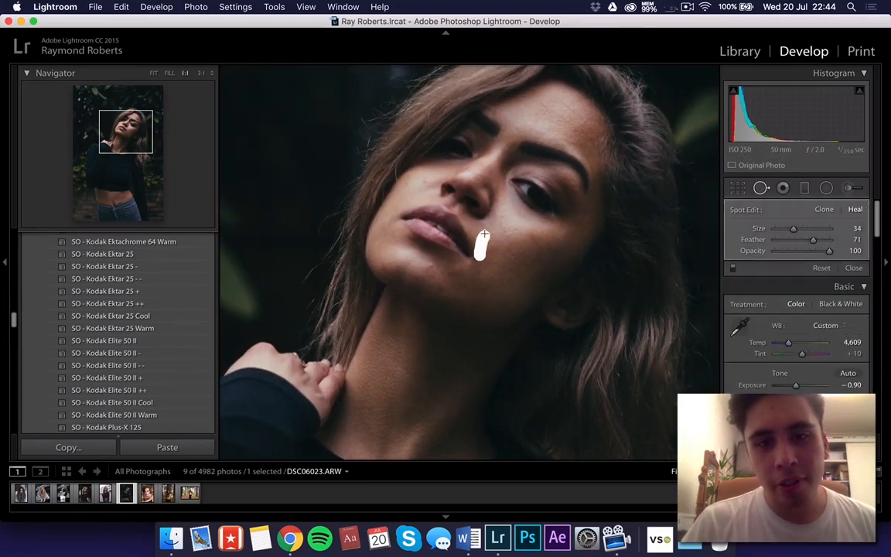
{"action": "left_click_drag", "start_coordinate": [484, 234], "coordinate": [492, 265]}
{"action": "left_click", "coordinate": [478, 271]}
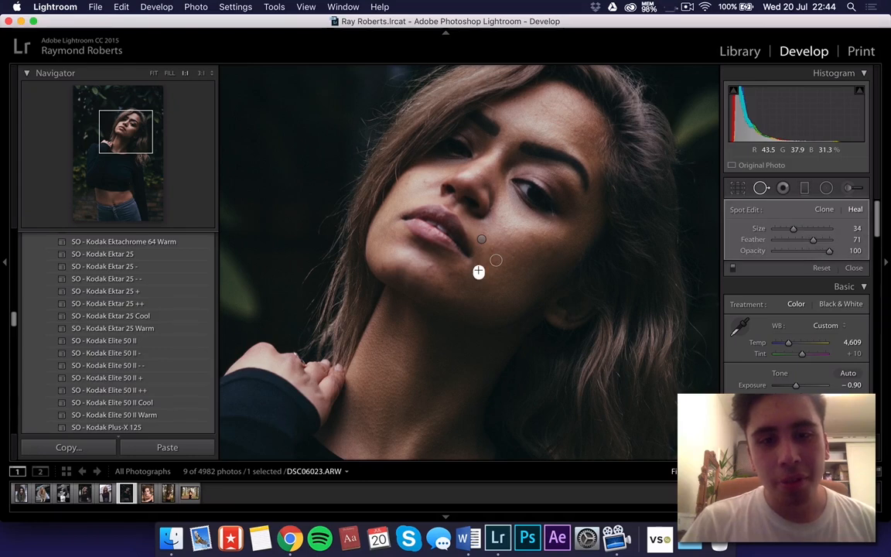
{"action": "left_click", "coordinate": [427, 263]}
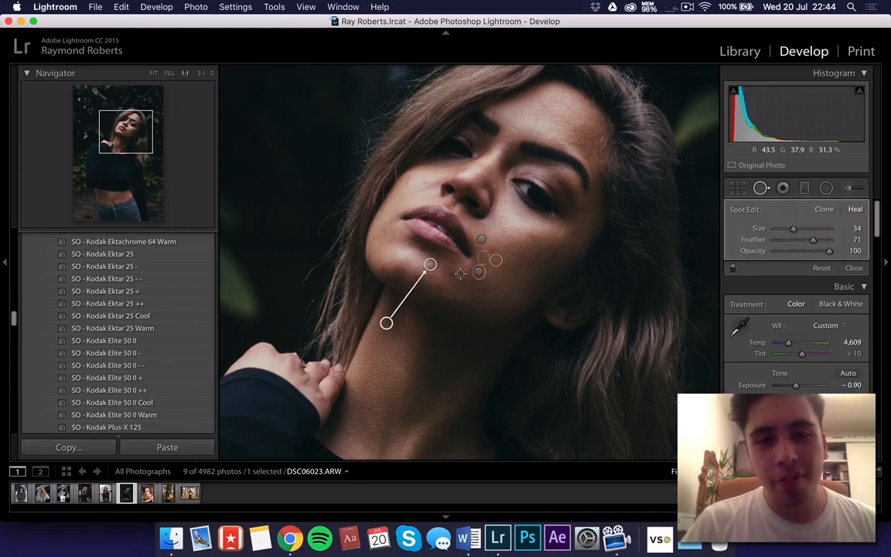
{"action": "left_click", "coordinate": [455, 273]}
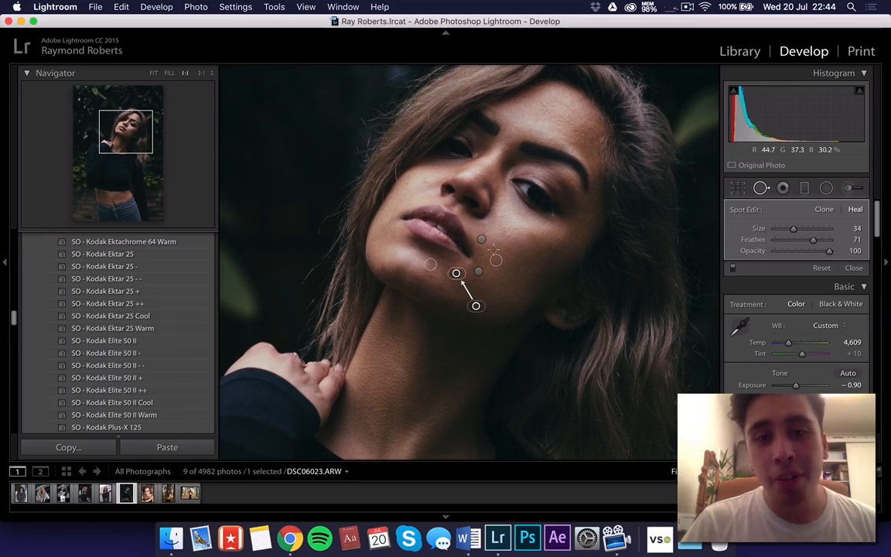
{"action": "left_click", "coordinate": [486, 276]}
Step: Heal the blemishes on the woman's forehead, close spot removal and return to the full-photo view
{"action": "left_click", "coordinate": [576, 129]}
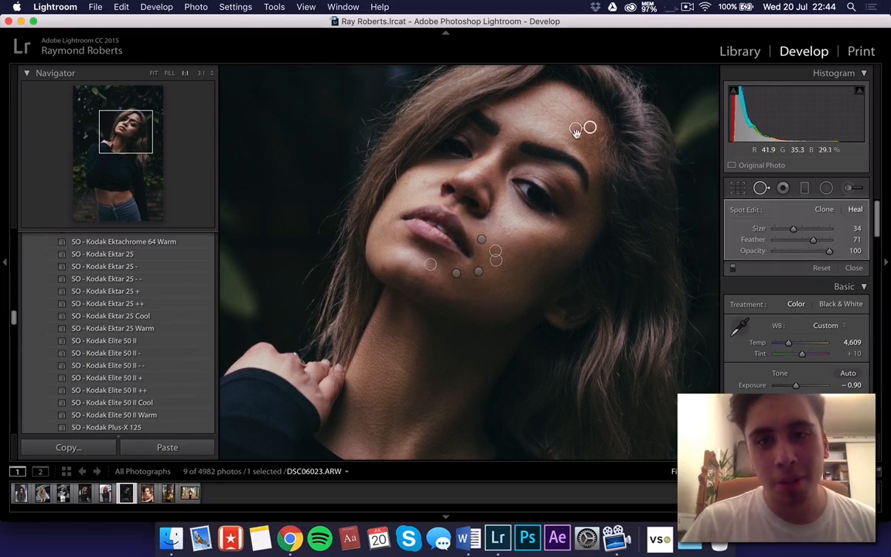
{"action": "left_click_drag", "start_coordinate": [576, 142], "coordinate": [573, 139]}
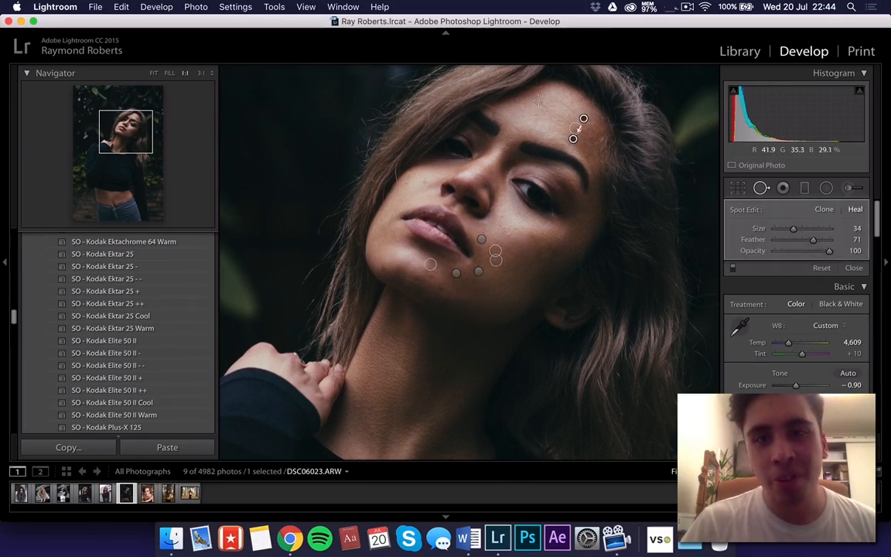
{"action": "left_click_drag", "start_coordinate": [548, 109], "coordinate": [545, 105]}
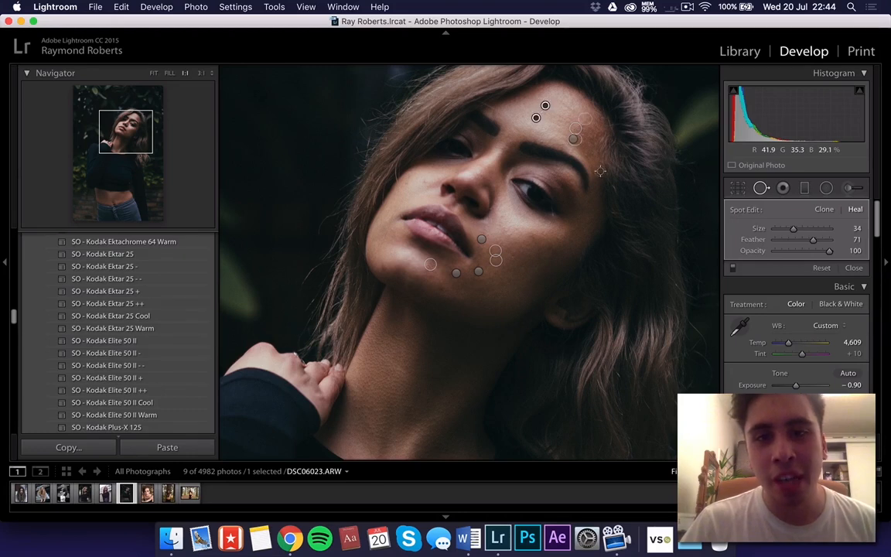
{"action": "key", "text": "q"}
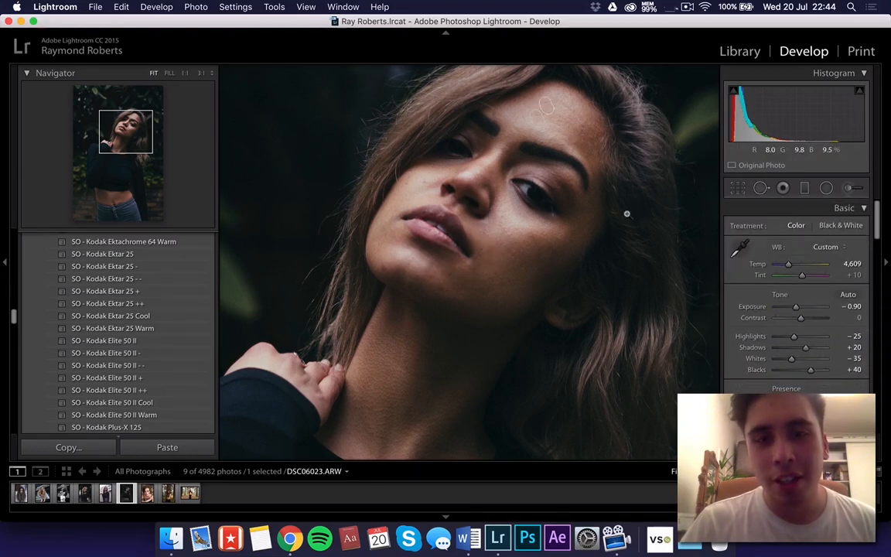
{"action": "left_click", "coordinate": [628, 213]}
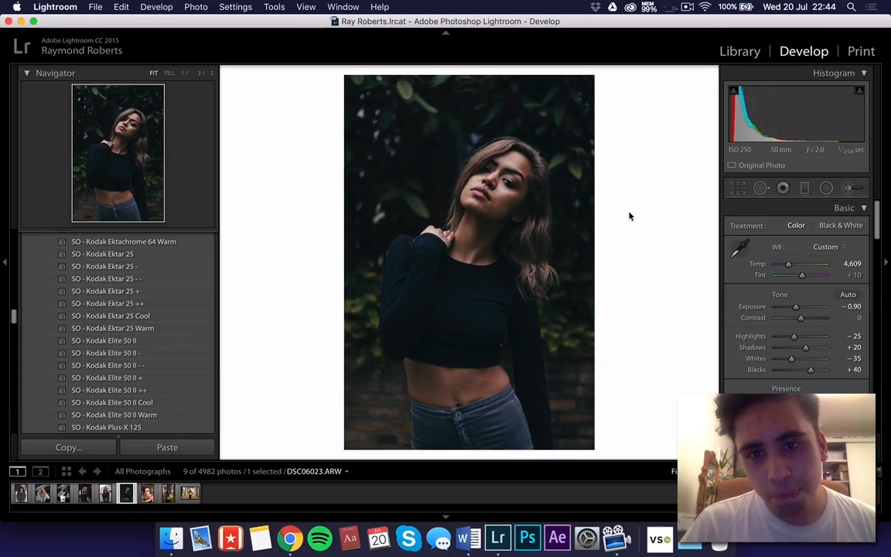
Step: Switch to the next photo, DSC00199.ARW, and apply the SO - Agfa RSX 200 II Cool preset
{"action": "key", "text": "Right"}
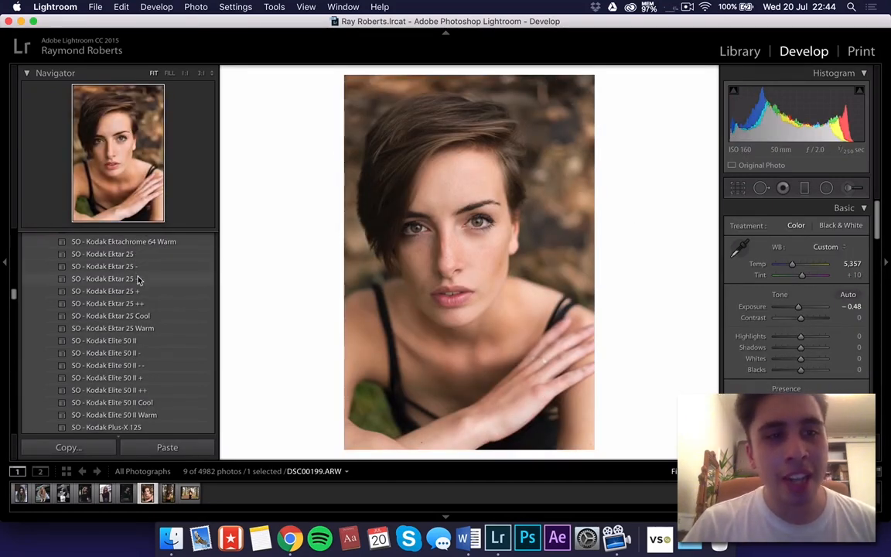
{"action": "scroll", "coordinate": [138, 289], "scroll_direction": "down", "scroll_amount": 2}
{"action": "scroll", "coordinate": [137, 289], "scroll_direction": "down", "scroll_amount": 3}
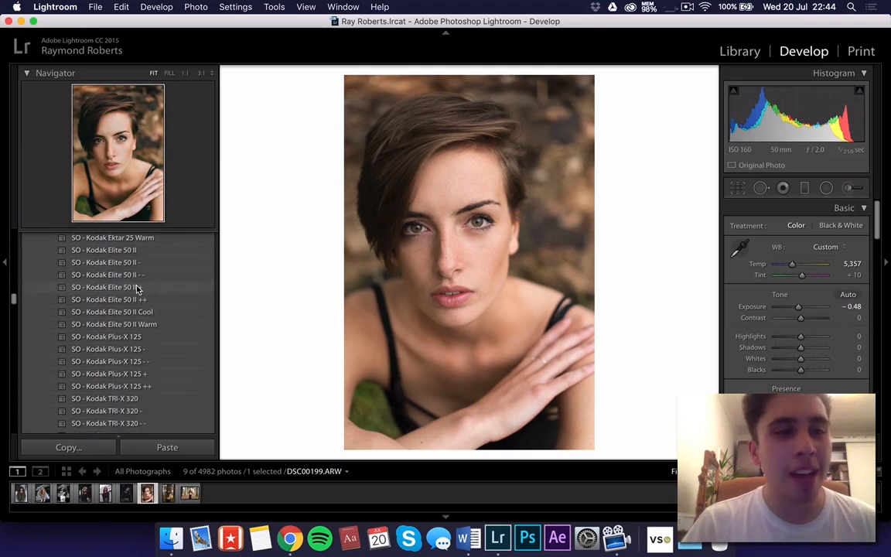
{"action": "scroll", "coordinate": [138, 288], "scroll_direction": "down", "scroll_amount": 3}
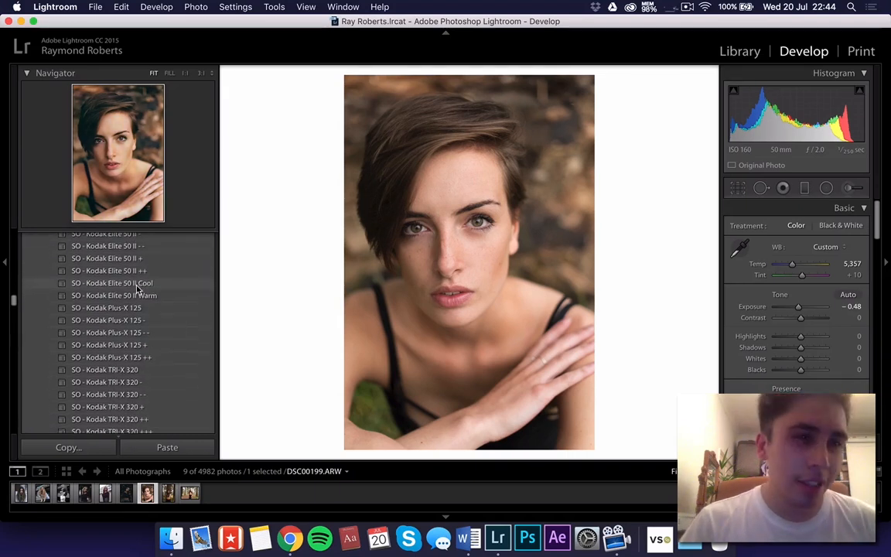
{"action": "scroll", "coordinate": [138, 288], "scroll_direction": "down", "scroll_amount": 3}
{"action": "scroll", "coordinate": [137, 289], "scroll_direction": "up", "scroll_amount": 6}
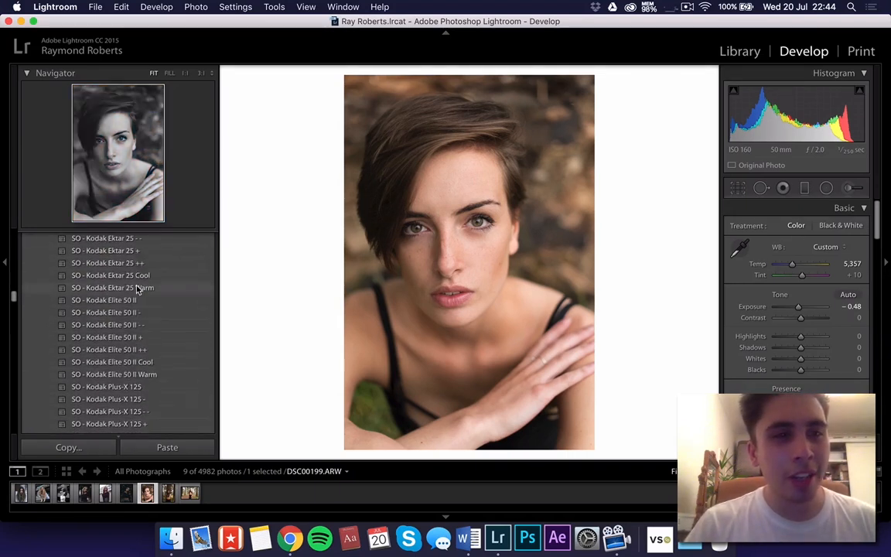
{"action": "scroll", "coordinate": [137, 288], "scroll_direction": "up", "scroll_amount": 10}
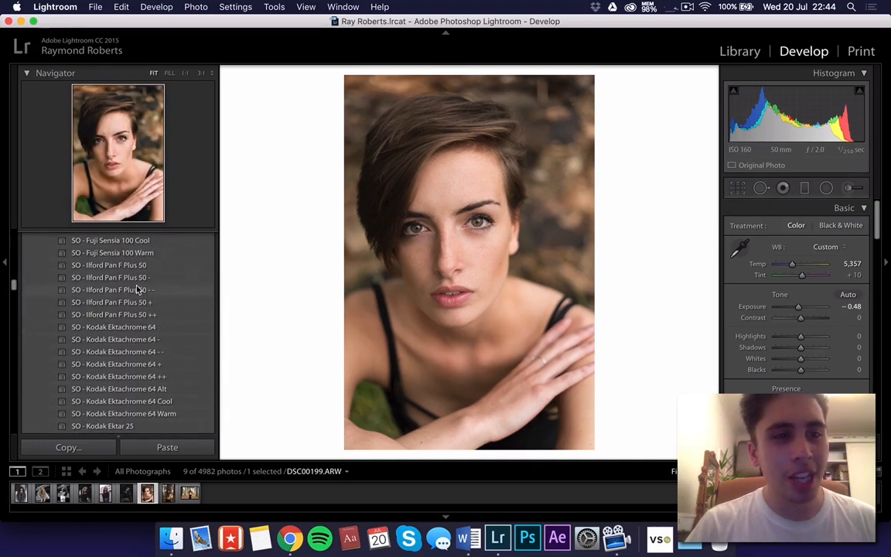
{"action": "scroll", "coordinate": [139, 289], "scroll_direction": "up", "scroll_amount": 5}
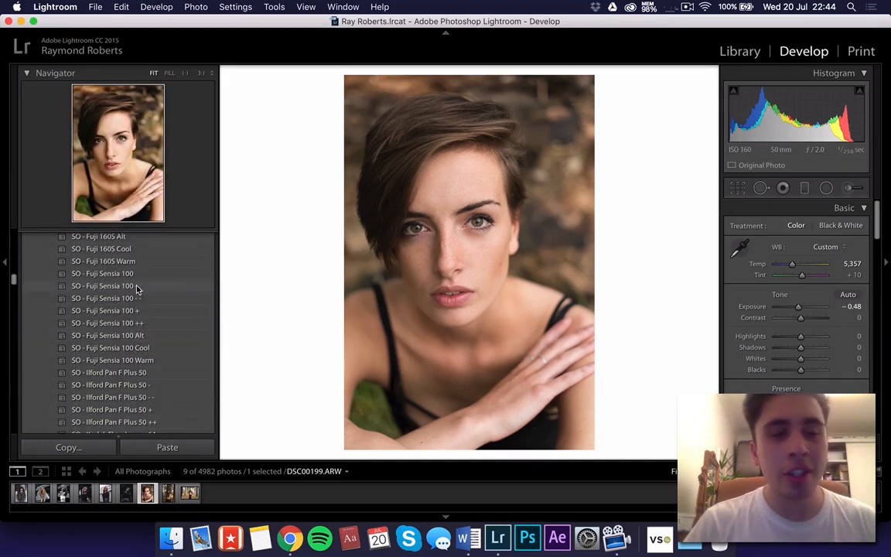
{"action": "scroll", "coordinate": [136, 289], "scroll_direction": "up", "scroll_amount": 10}
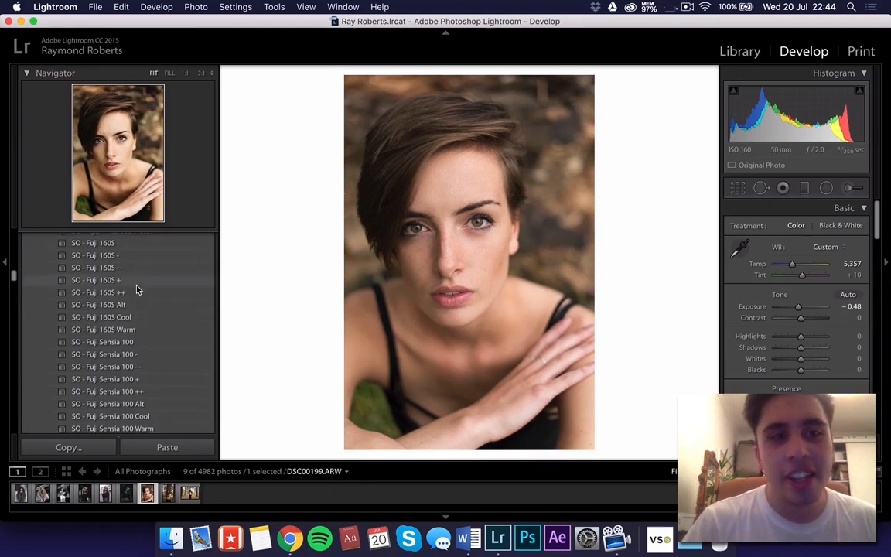
{"action": "scroll", "coordinate": [137, 289], "scroll_direction": "up", "scroll_amount": 7}
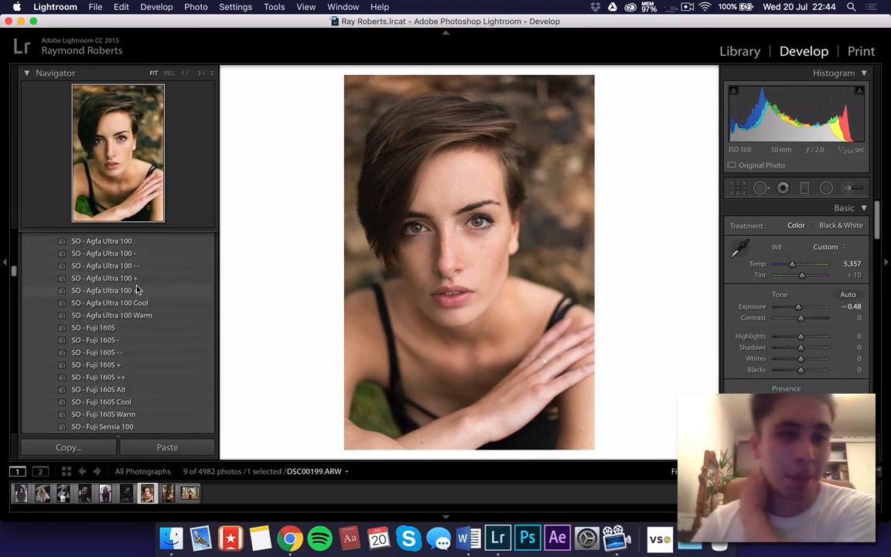
{"action": "scroll", "coordinate": [136, 289], "scroll_direction": "up", "scroll_amount": 1}
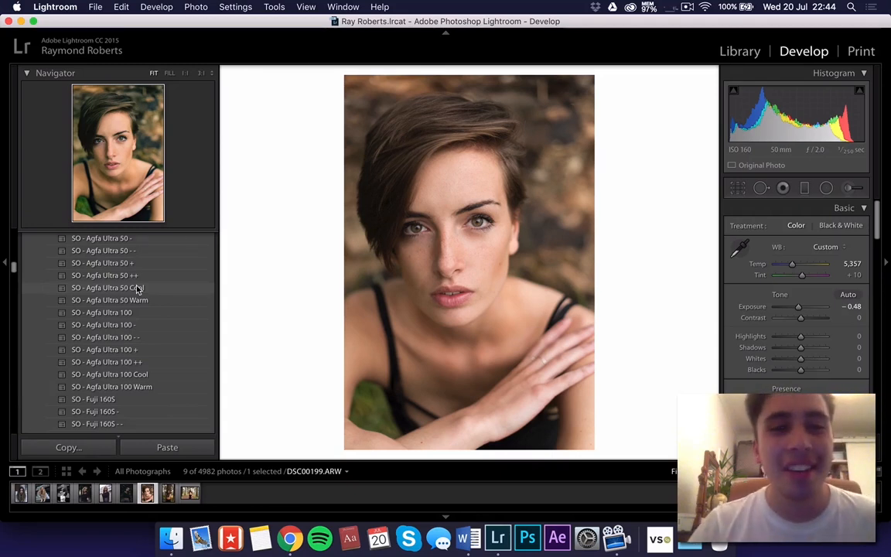
{"action": "scroll", "coordinate": [137, 289], "scroll_direction": "up", "scroll_amount": 5}
{"action": "scroll", "coordinate": [137, 290], "scroll_direction": "up", "scroll_amount": 2}
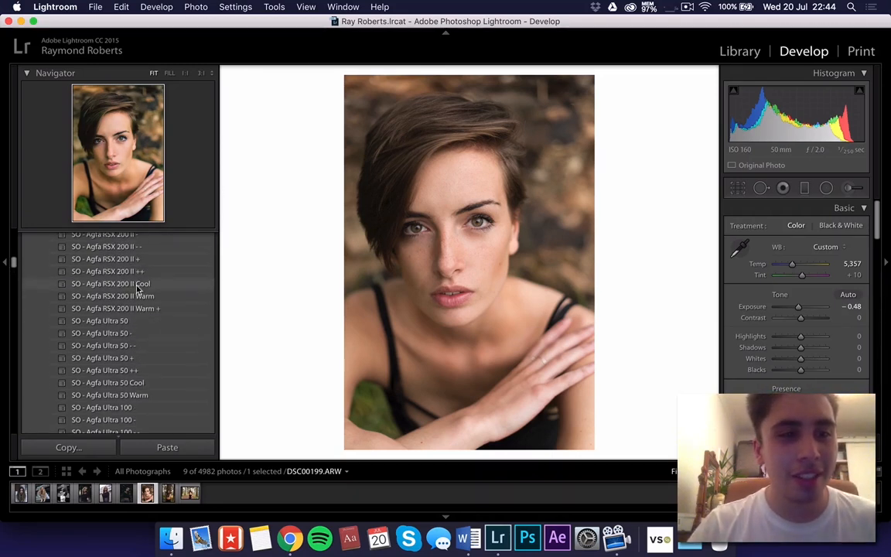
{"action": "left_click", "coordinate": [138, 284]}
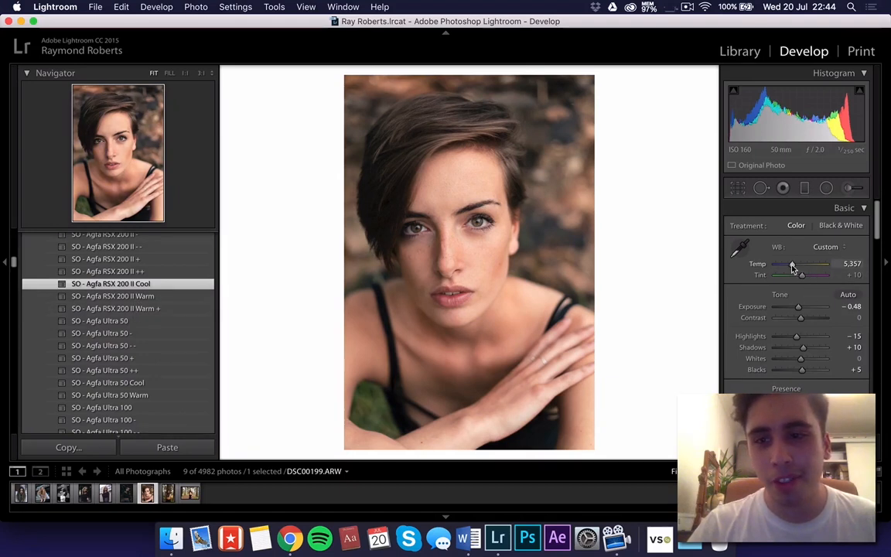
Step: Set the white balance temperature to 4,905 and lower Exposure to -0.75
{"action": "left_click_drag", "start_coordinate": [793, 267], "coordinate": [791, 268]}
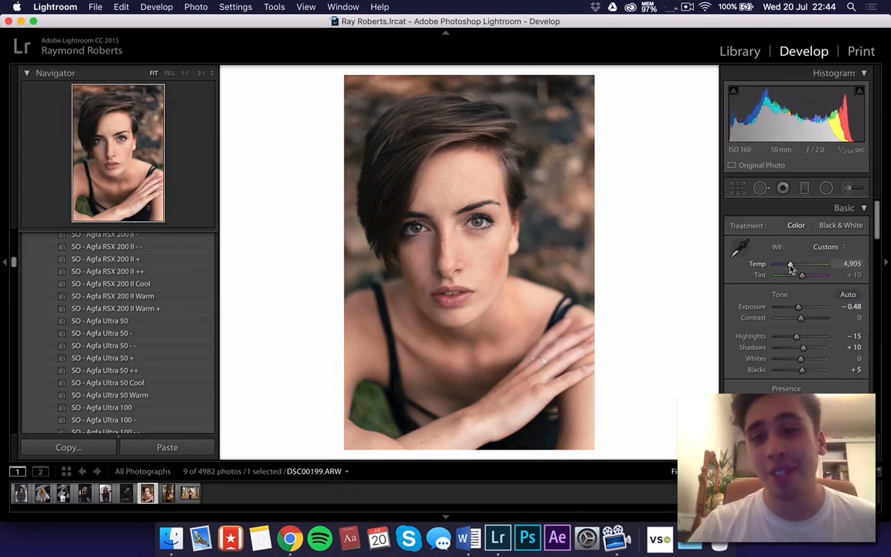
{"action": "left_click_drag", "start_coordinate": [797, 310], "coordinate": [794, 309]}
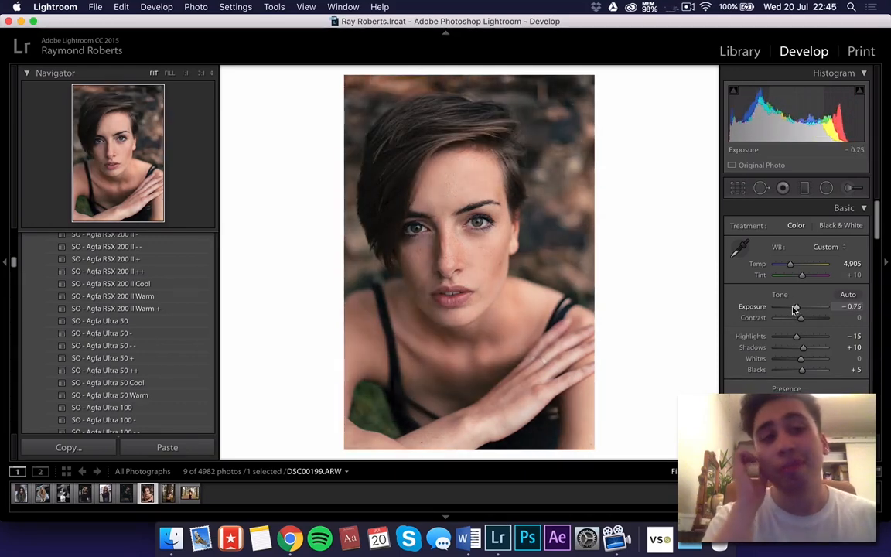
Step: Apply the SO - Agfa Portrait XPS 160 preset to the short-haired woman's portrait
{"action": "scroll", "coordinate": [189, 265], "scroll_direction": "up", "scroll_amount": 3}
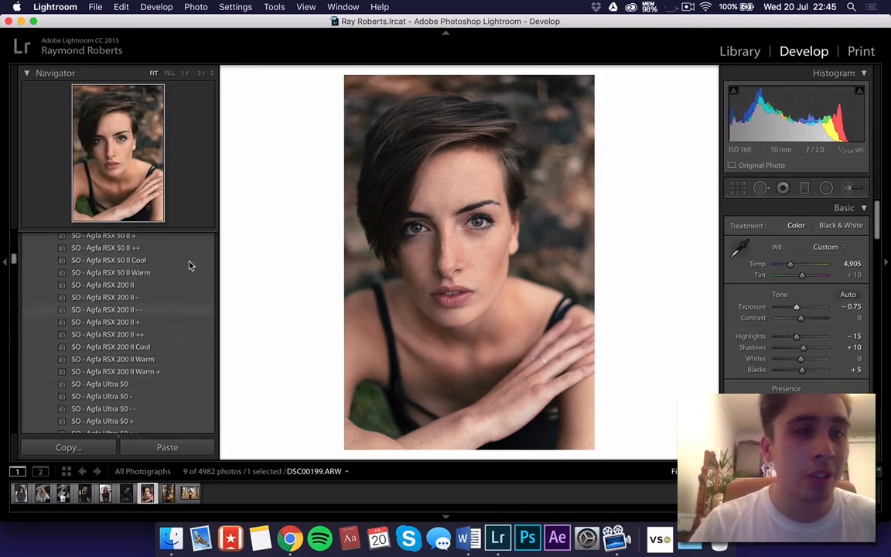
{"action": "scroll", "coordinate": [189, 266], "scroll_direction": "up", "scroll_amount": 6}
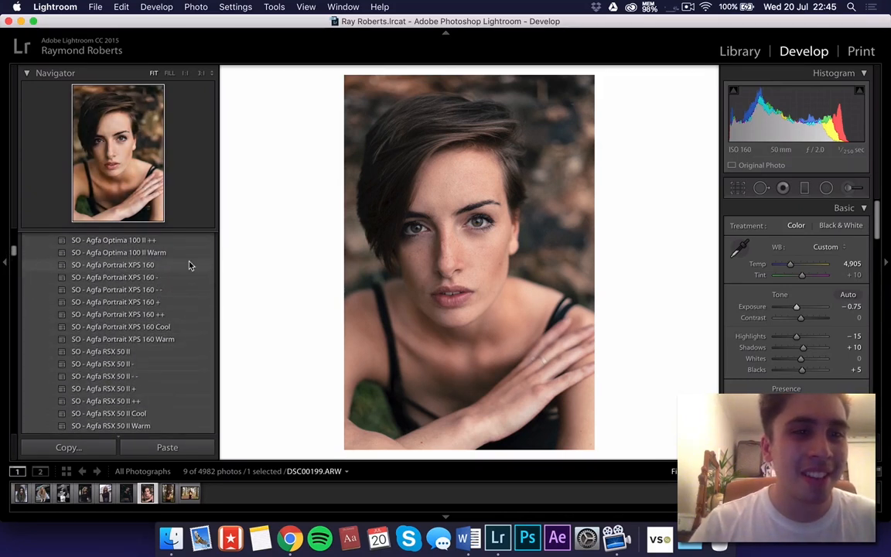
{"action": "left_click", "coordinate": [189, 265]}
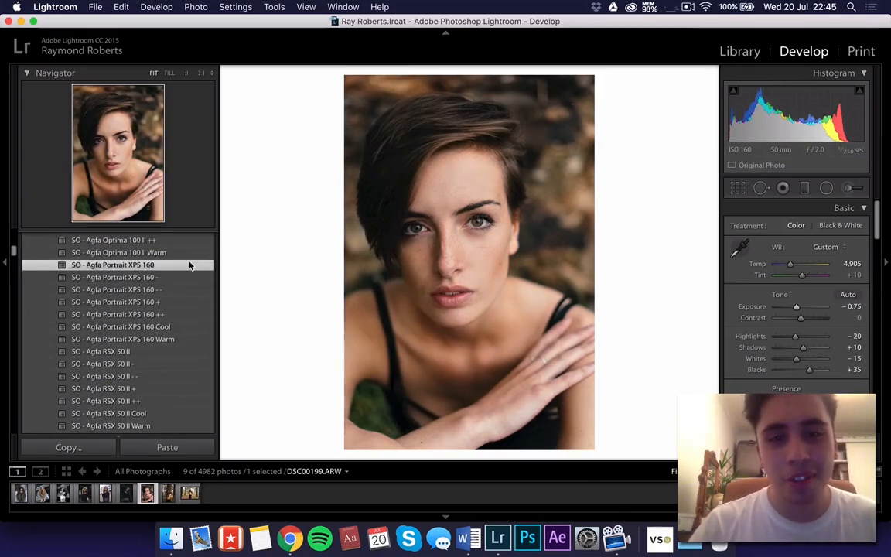
Step: Try the SO - Agfa Optima 100 II, RSX 50 II ++, RSX 50 II Cool and RSX 50 II Warm presets on the portrait
{"action": "scroll", "coordinate": [189, 266], "scroll_direction": "up", "scroll_amount": 3}
{"action": "left_click", "coordinate": [185, 276]}
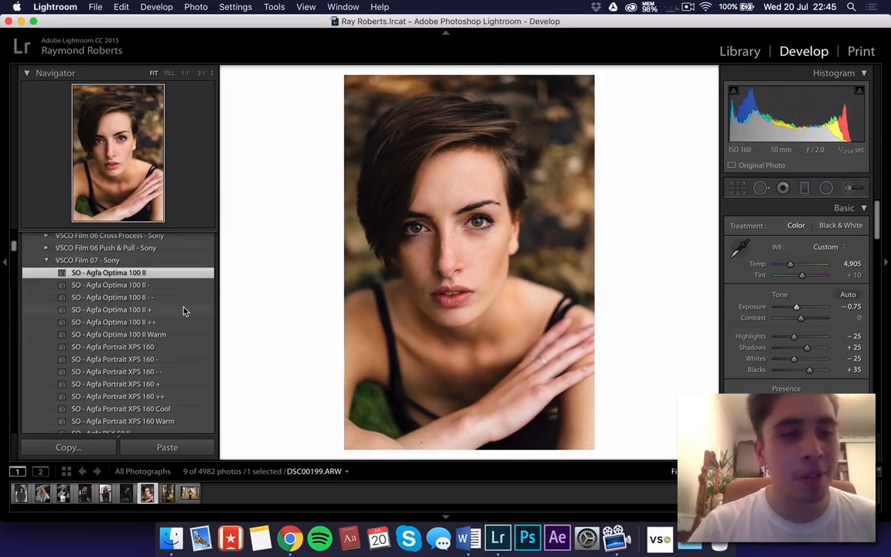
{"action": "scroll", "coordinate": [185, 317], "scroll_direction": "down", "scroll_amount": 4}
{"action": "scroll", "coordinate": [180, 345], "scroll_direction": "down", "scroll_amount": 1}
{"action": "left_click", "coordinate": [175, 363]}
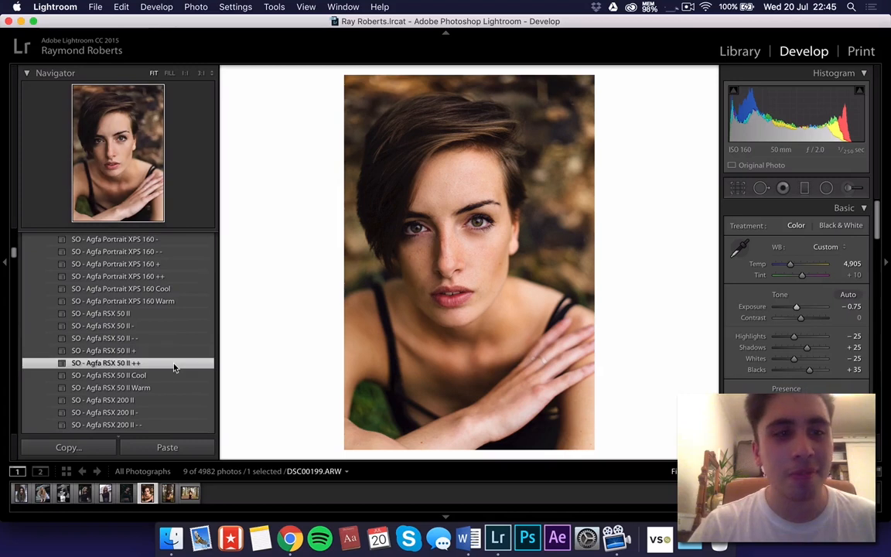
{"action": "left_click", "coordinate": [176, 376]}
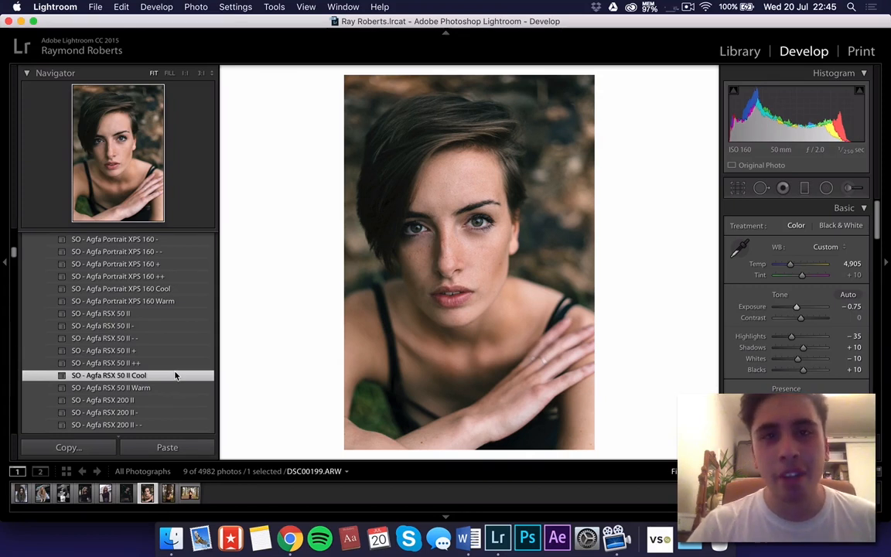
{"action": "left_click", "coordinate": [154, 388]}
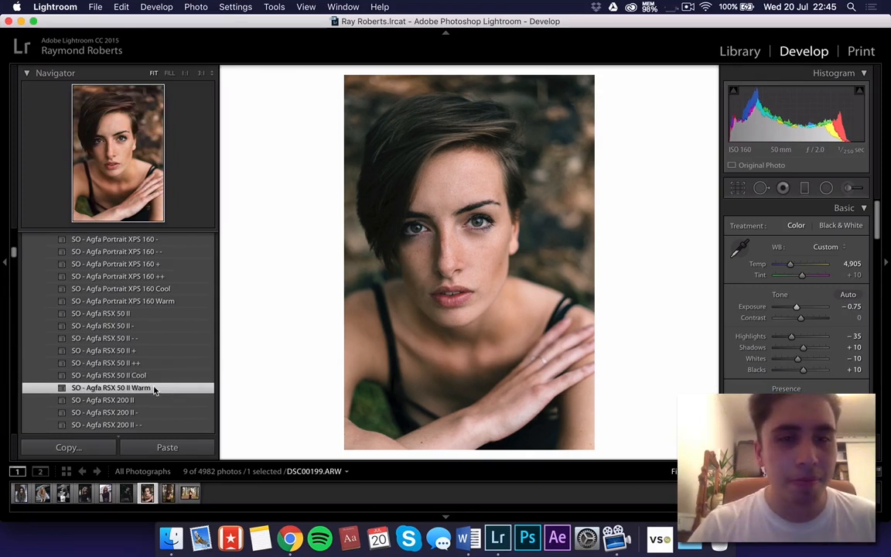
Step: Compare the SO - Agfa RSX 200 II +, ++ and Cool presets, return to ++, and lower the white balance temperature to 4,459
{"action": "scroll", "coordinate": [153, 396], "scroll_direction": "down", "scroll_amount": 3}
{"action": "left_click", "coordinate": [154, 394]}
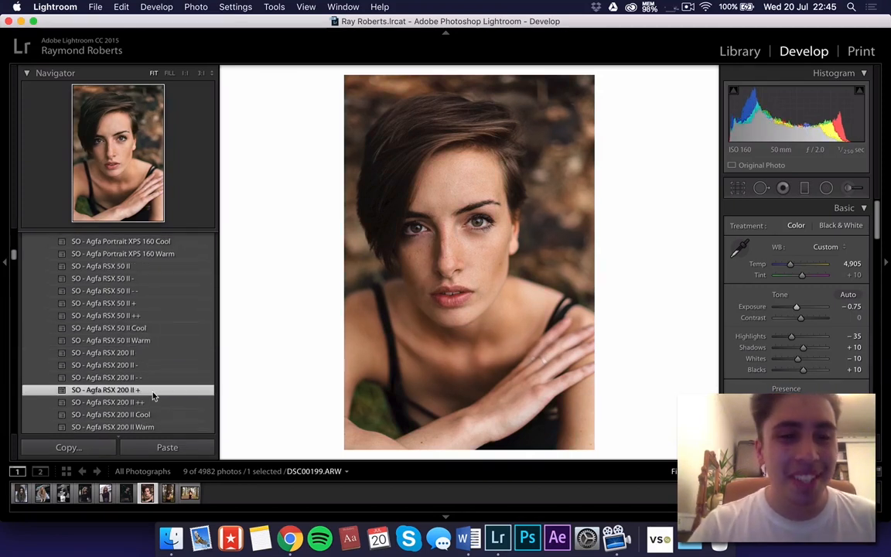
{"action": "scroll", "coordinate": [154, 395], "scroll_direction": "down", "scroll_amount": 3}
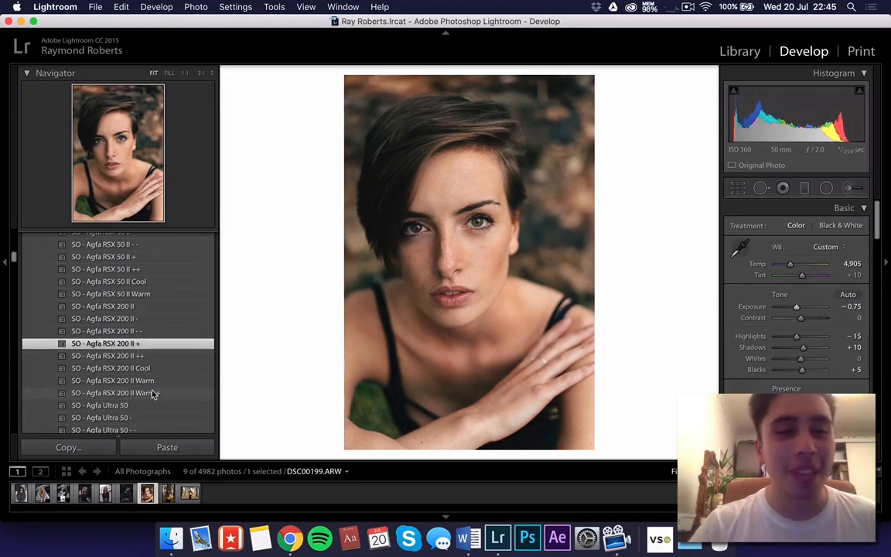
{"action": "left_click", "coordinate": [151, 357]}
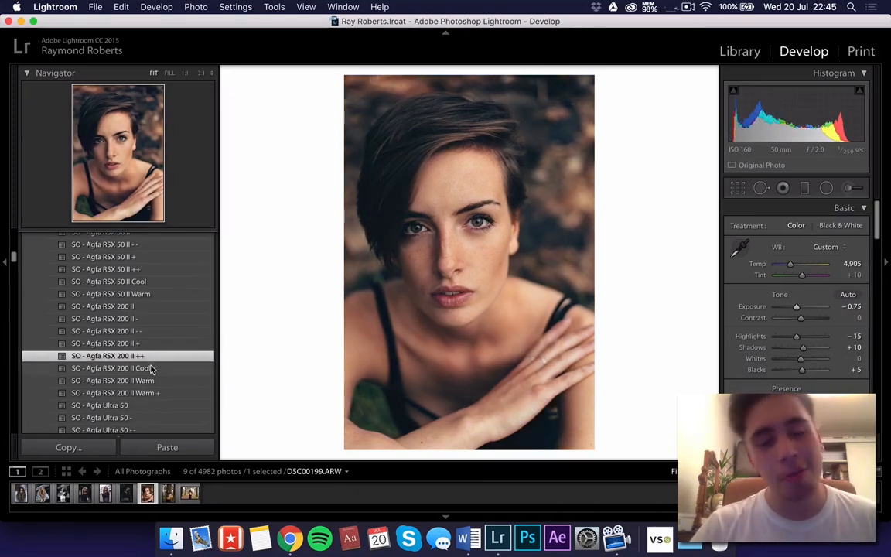
{"action": "left_click", "coordinate": [152, 369]}
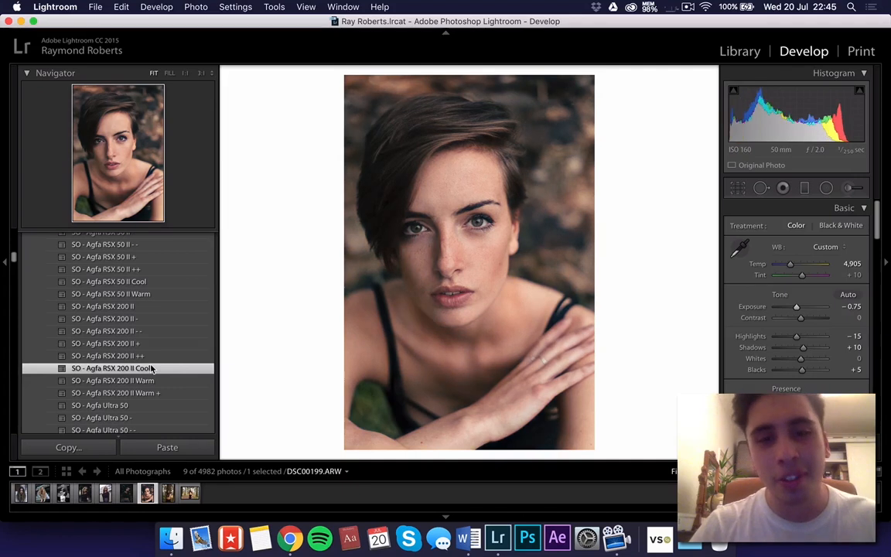
{"action": "left_click", "coordinate": [148, 358]}
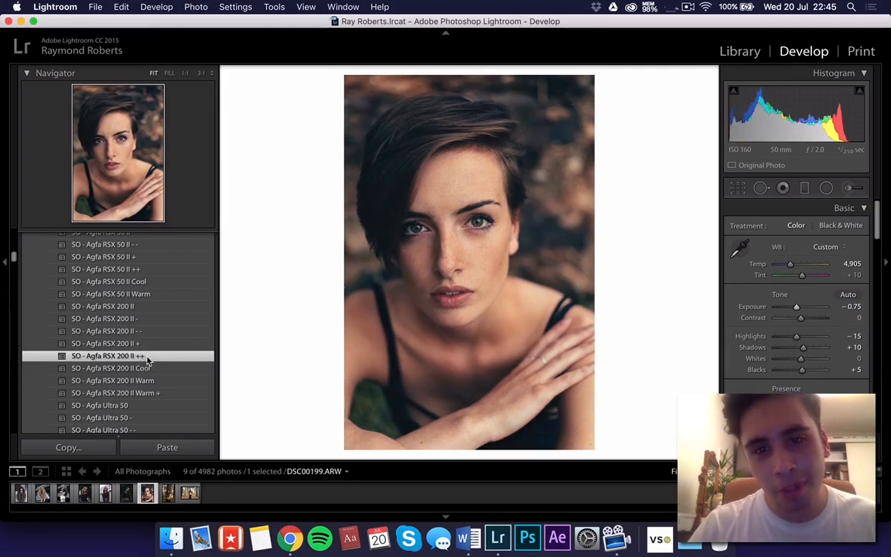
{"action": "scroll", "coordinate": [148, 361], "scroll_direction": "down", "scroll_amount": 4}
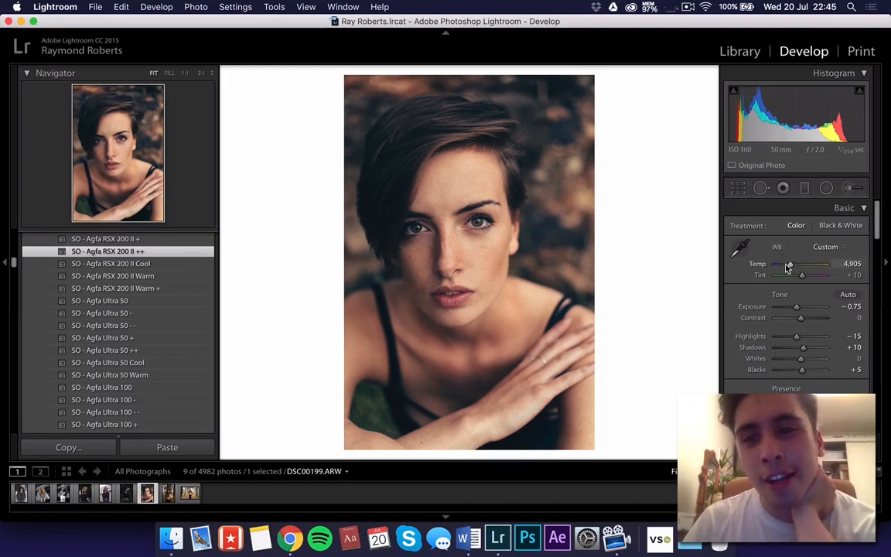
{"action": "left_click_drag", "start_coordinate": [787, 266], "coordinate": [785, 266]}
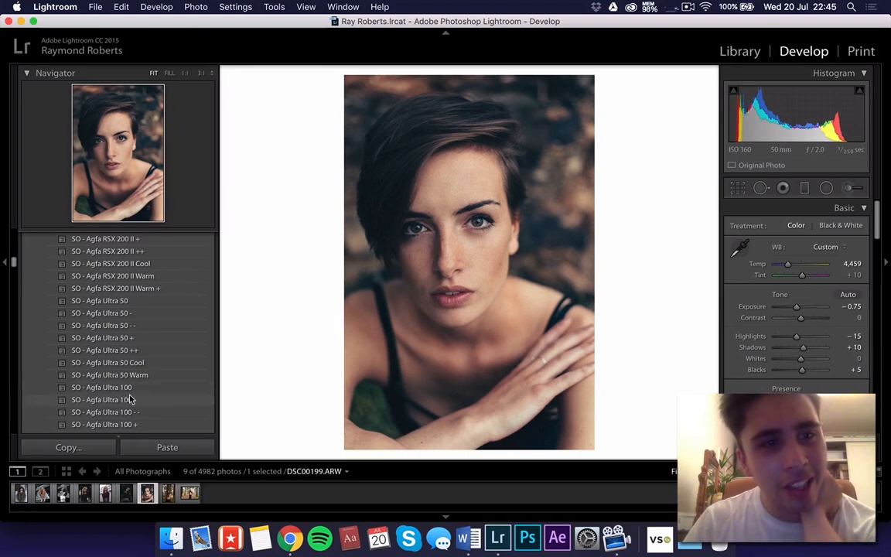
Step: Apply the SO - Agfa Ultra 100 ++ preset to the short-haired woman's portrait and lower the white balance temperature to 3,804
{"action": "scroll", "coordinate": [129, 398], "scroll_direction": "down", "scroll_amount": 3}
{"action": "scroll", "coordinate": [129, 399], "scroll_direction": "down", "scroll_amount": 2}
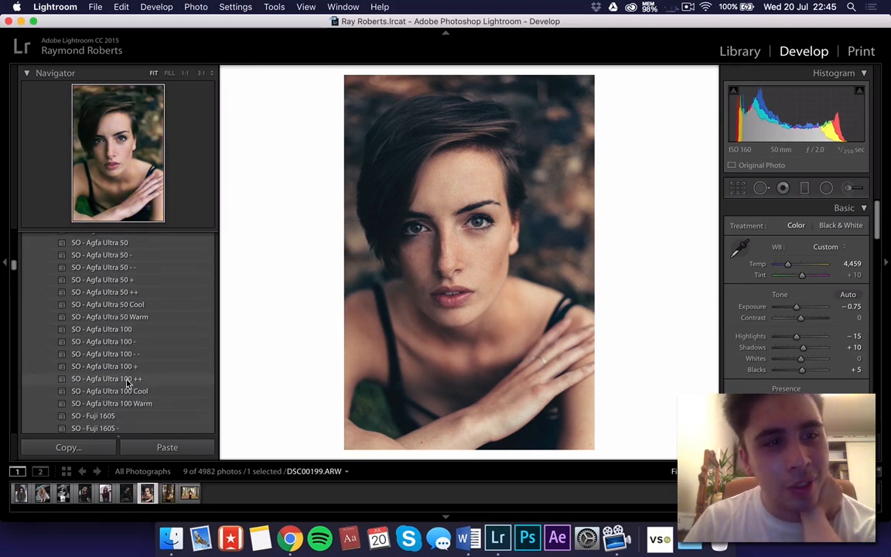
{"action": "left_click", "coordinate": [128, 382]}
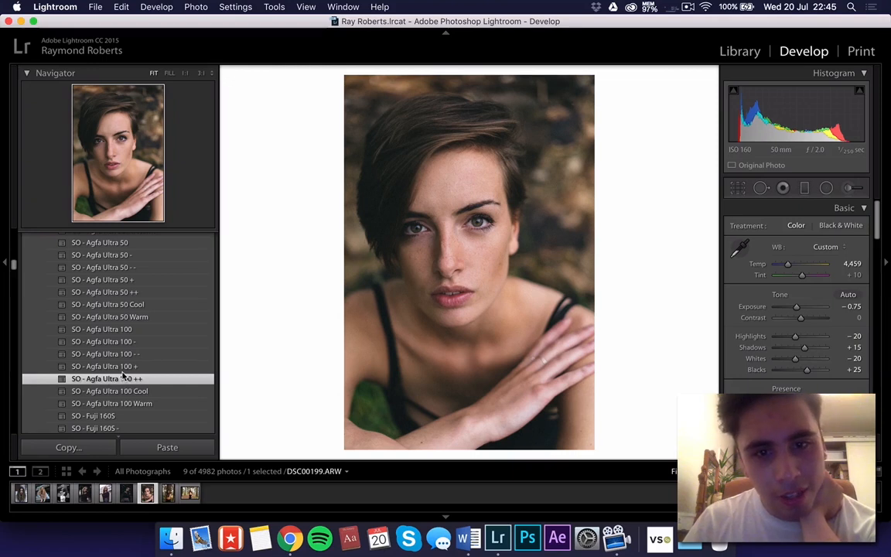
{"action": "left_click_drag", "start_coordinate": [782, 265], "coordinate": [785, 266]}
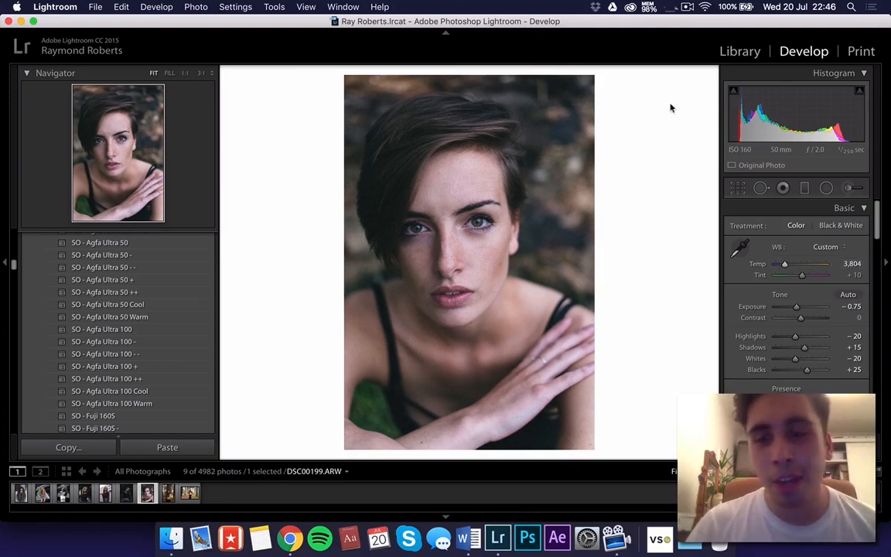
Step: Check the CrashPlan backup status and dismiss it
{"action": "left_click", "coordinate": [670, 7]}
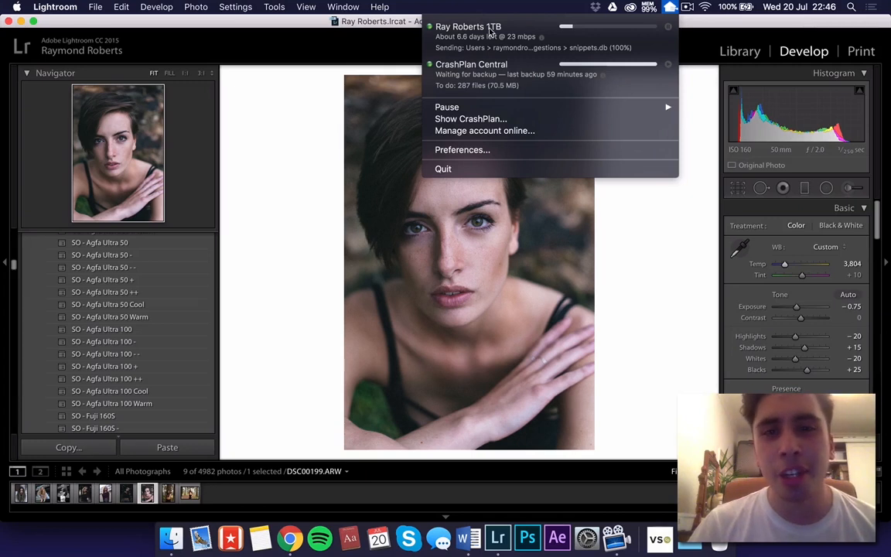
{"action": "left_click", "coordinate": [671, 7]}
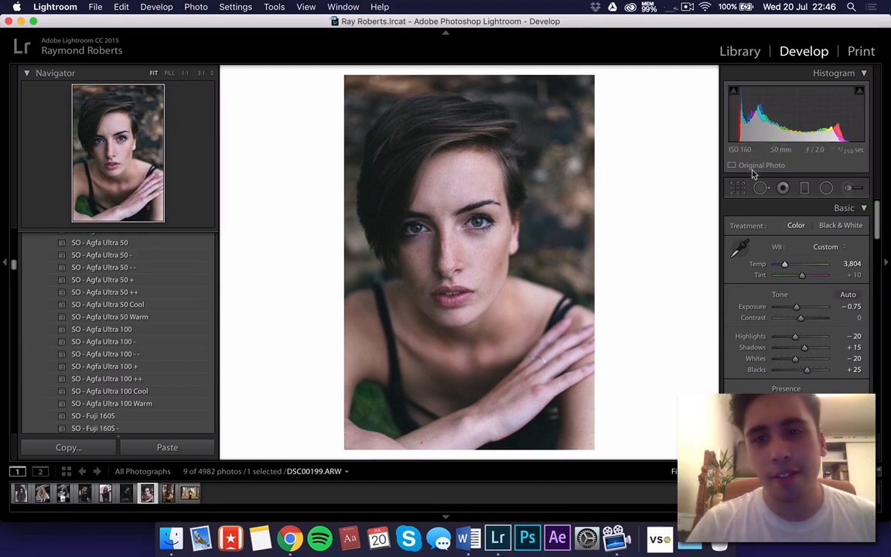
Step: Crop the portrait to the 4 x 5 / 8 x 10 aspect ratio, reposition the photo within the frame and finish cropping
{"action": "key", "text": "r"}
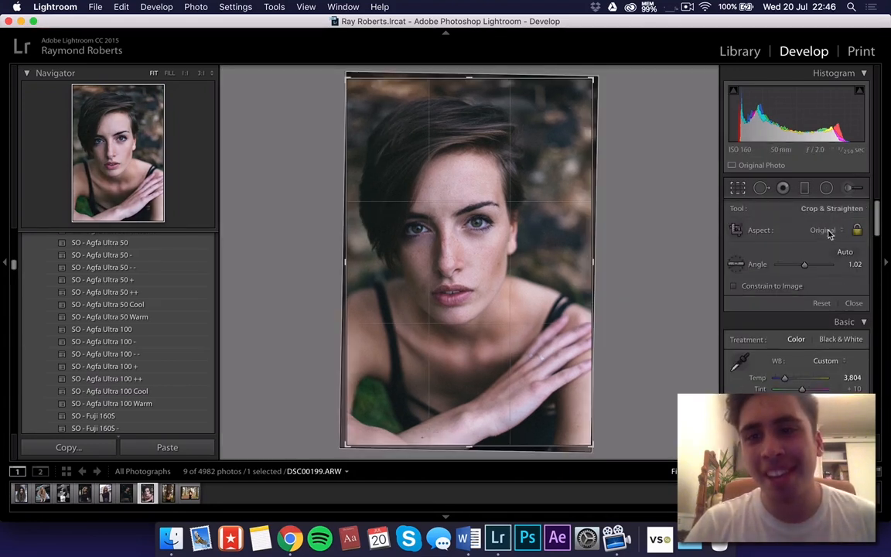
{"action": "left_click", "coordinate": [829, 230]}
{"action": "left_click", "coordinate": [809, 261]}
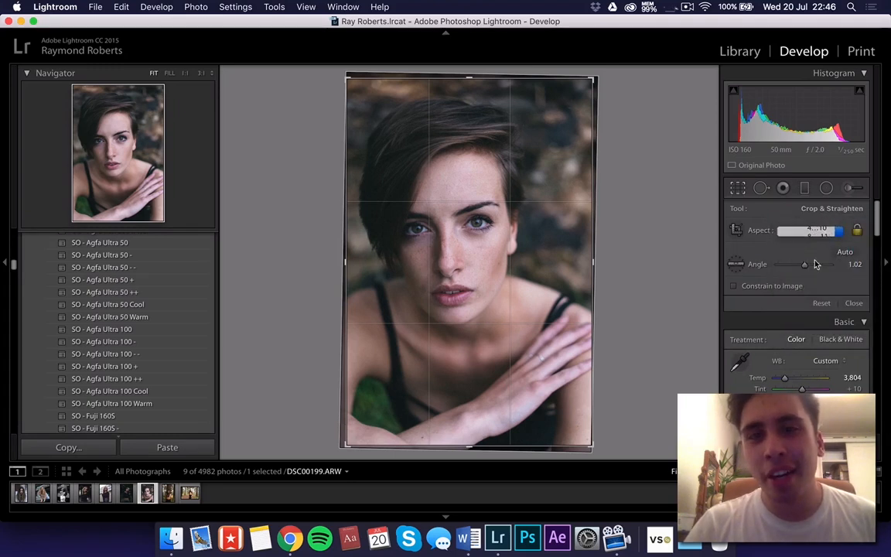
{"action": "left_click_drag", "start_coordinate": [494, 289], "coordinate": [495, 304]}
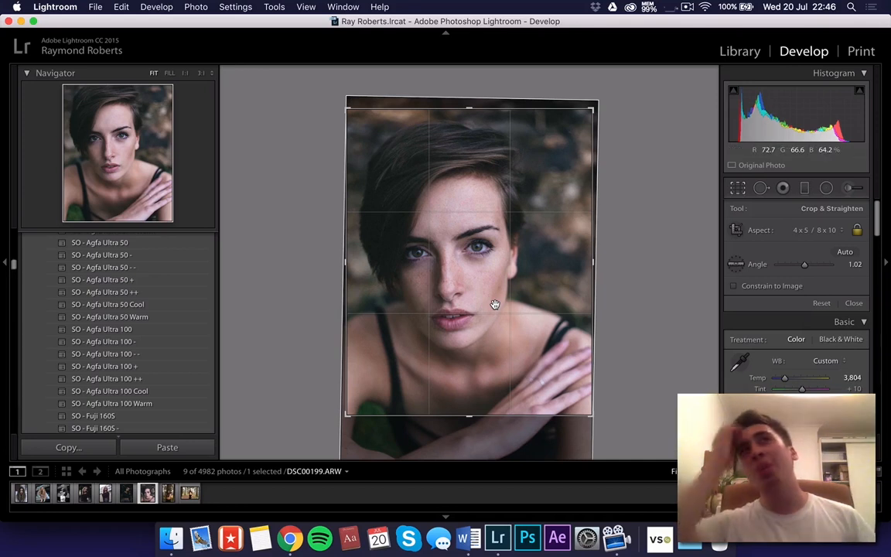
{"action": "left_click", "coordinate": [739, 188]}
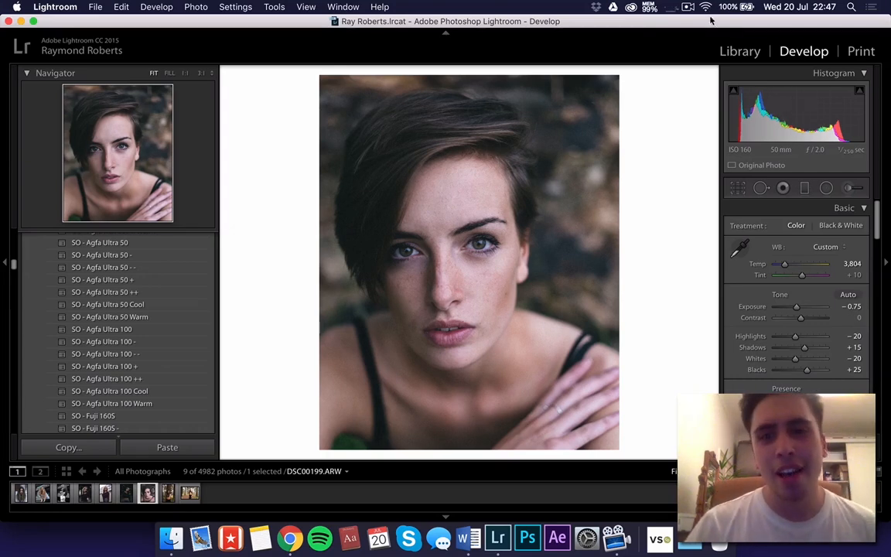
Step: Switch to DSC00821.ARW and try the SO - Agfa Ultra 50 ++ and Ultra 50 Cool presets on it
{"action": "left_click", "coordinate": [169, 493]}
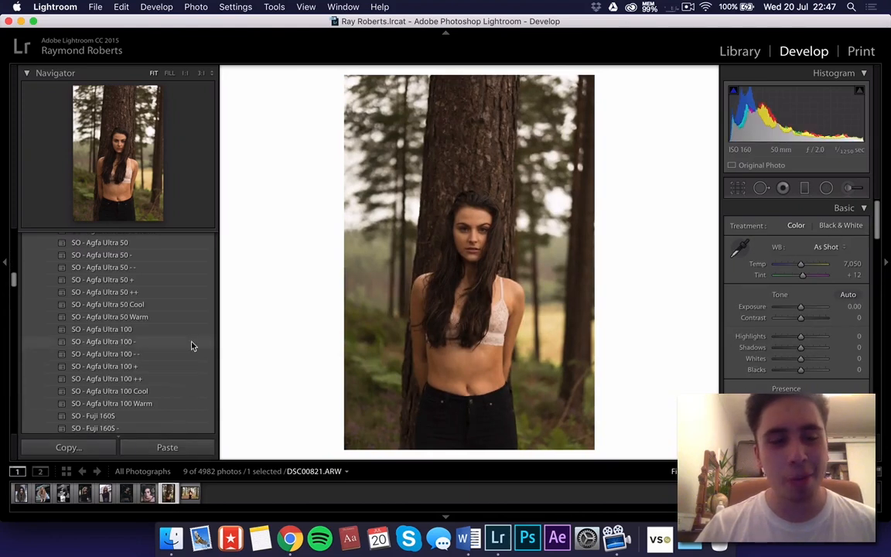
{"action": "left_click", "coordinate": [169, 292]}
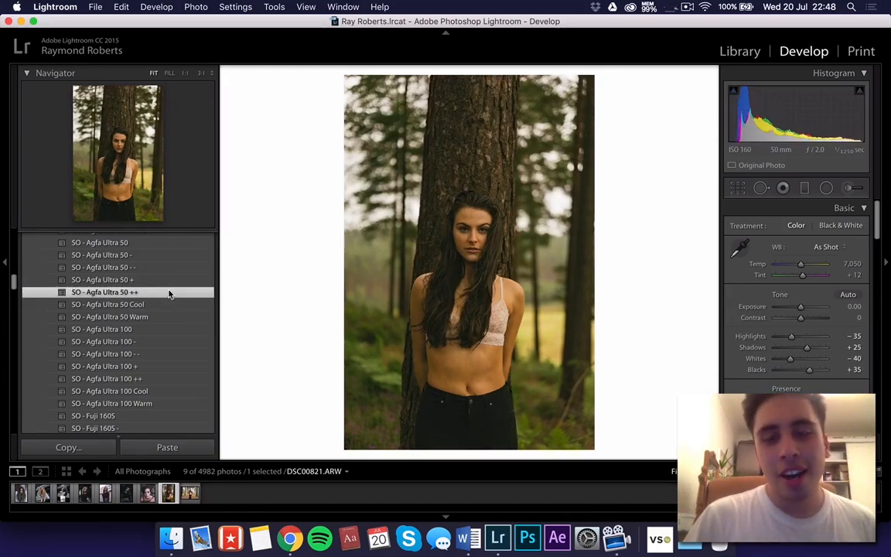
{"action": "left_click", "coordinate": [170, 305]}
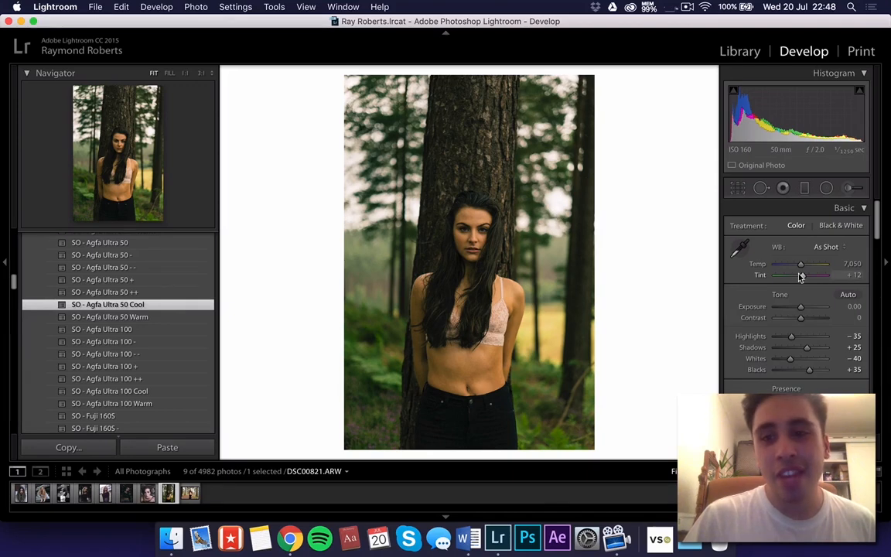
Step: Raise Tint to +54 and apply the SO - Agfa Ultra 100 Cool preset to the forest portrait
{"action": "left_click_drag", "start_coordinate": [801, 277], "coordinate": [809, 277]}
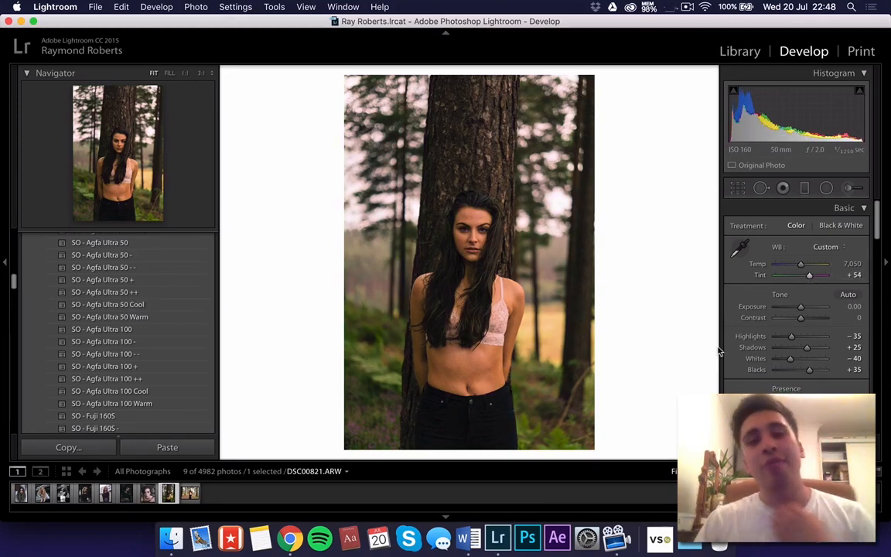
{"action": "left_click", "coordinate": [150, 392]}
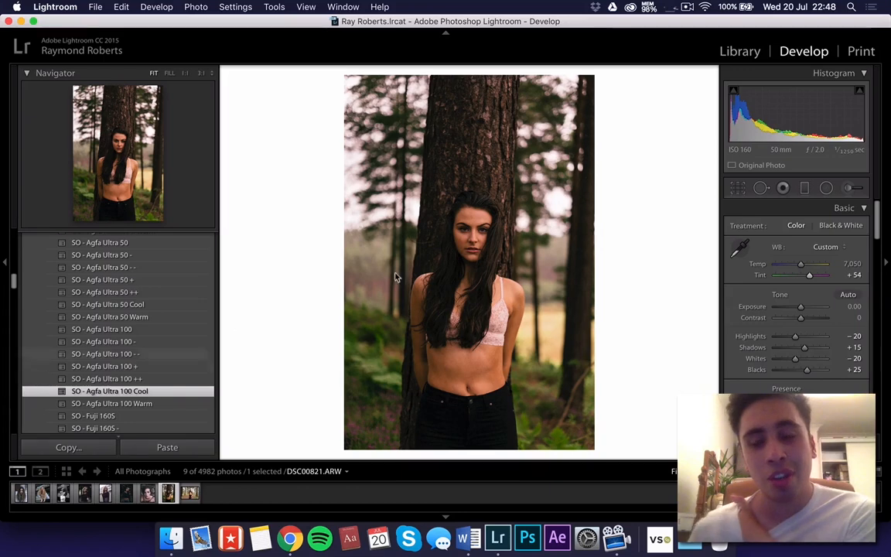
Step: Lower Contrast to -7 and shift the foliage hue to Yellow -40 and Green 0 with the targeted adjustment tool
{"action": "mouse_move", "coordinate": [799, 318]}
{"action": "left_mouse_down"}
{"action": "mouse_move", "coordinate": [791, 320]}
{"action": "mouse_move", "coordinate": [796, 328]}
{"action": "left_mouse_up"}
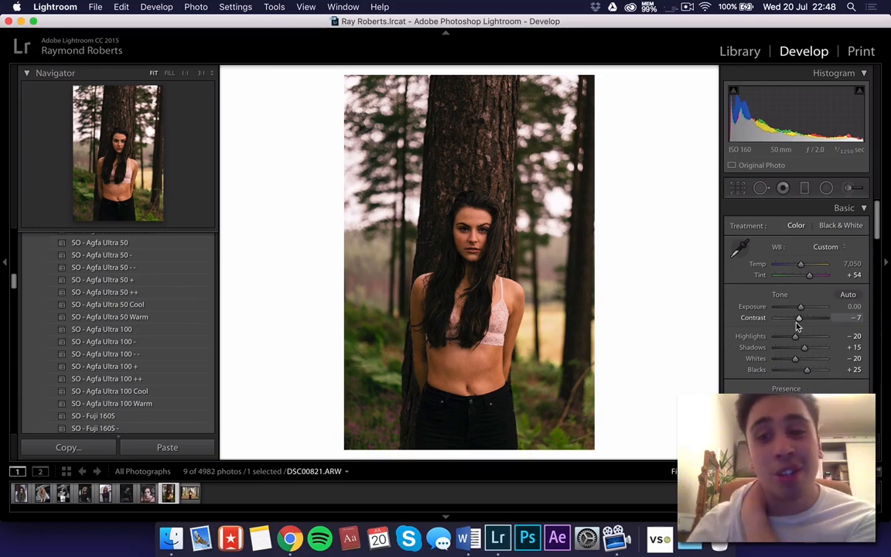
{"action": "scroll", "coordinate": [806, 277], "scroll_direction": "down", "scroll_amount": 10}
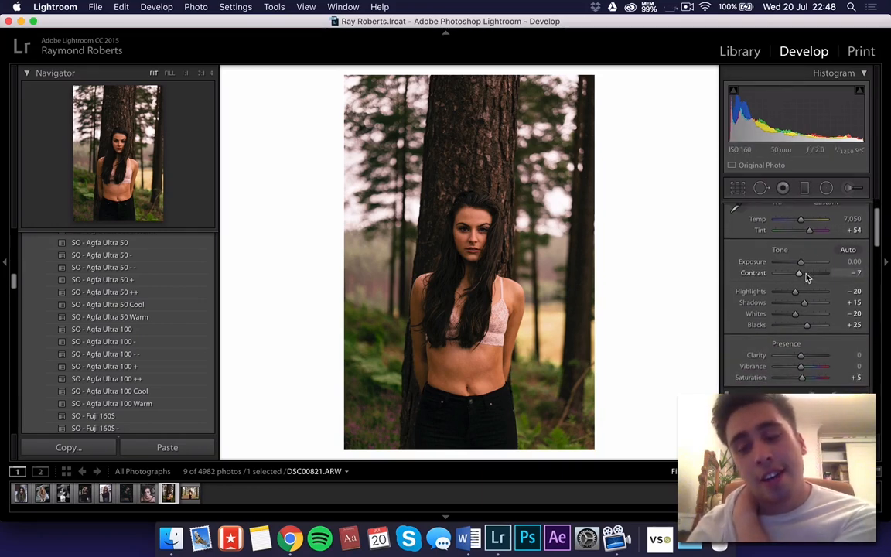
{"action": "scroll", "coordinate": [805, 274], "scroll_direction": "down", "scroll_amount": 1}
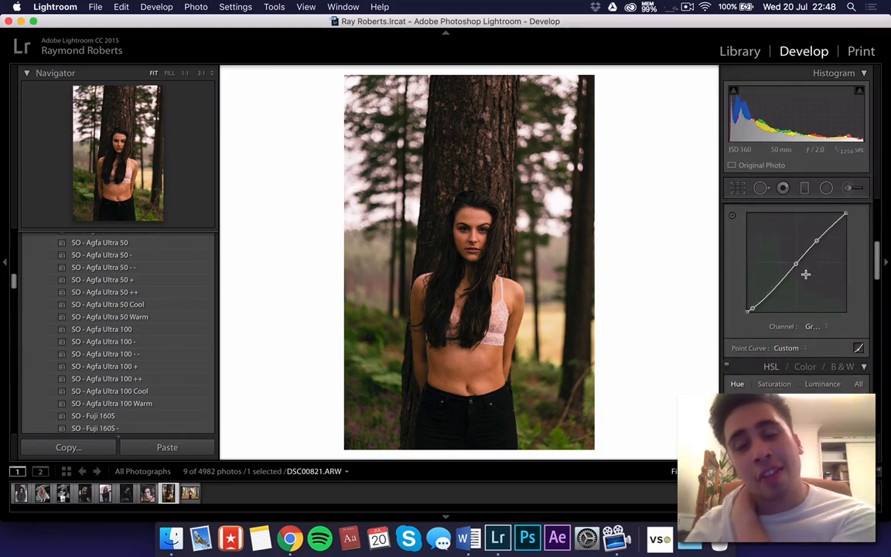
{"action": "scroll", "coordinate": [737, 324], "scroll_direction": "down", "scroll_amount": 5}
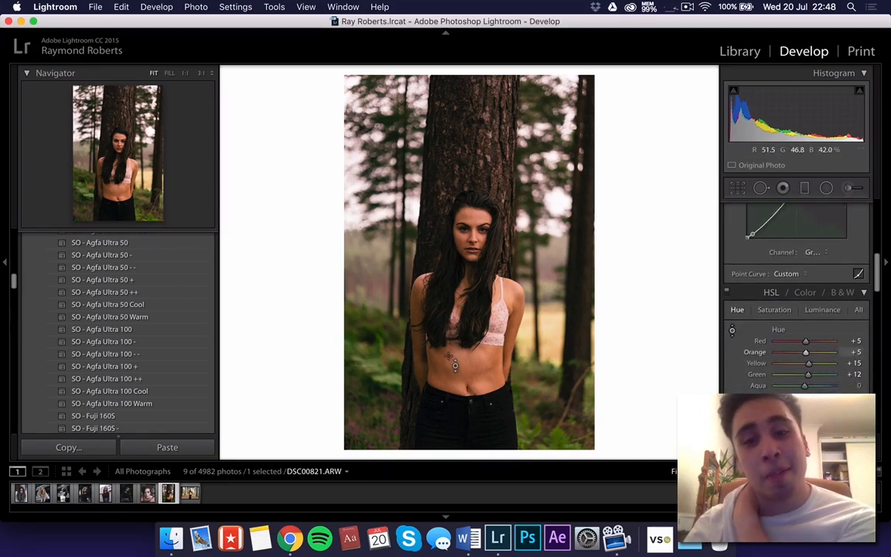
{"action": "left_click_drag", "start_coordinate": [383, 342], "coordinate": [383, 377]}
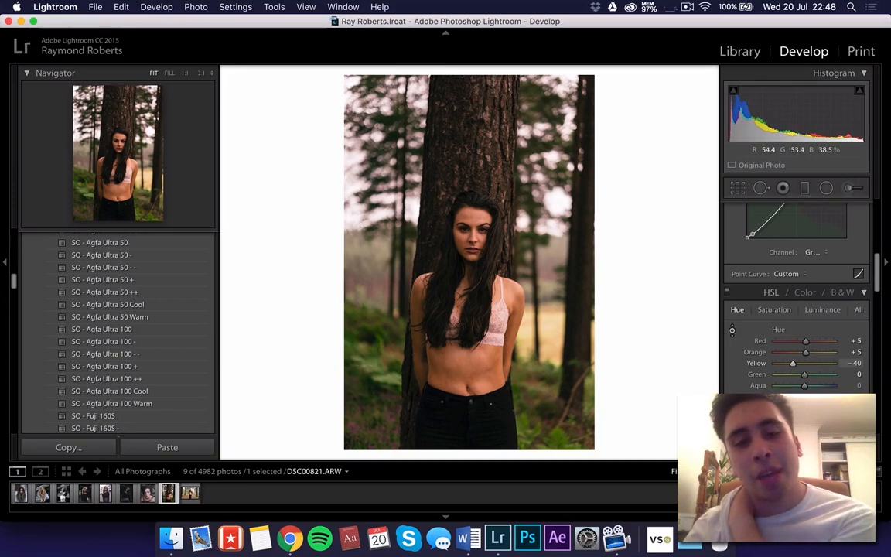
{"action": "left_click", "coordinate": [670, 6]}
{"action": "left_click", "coordinate": [670, 6]}
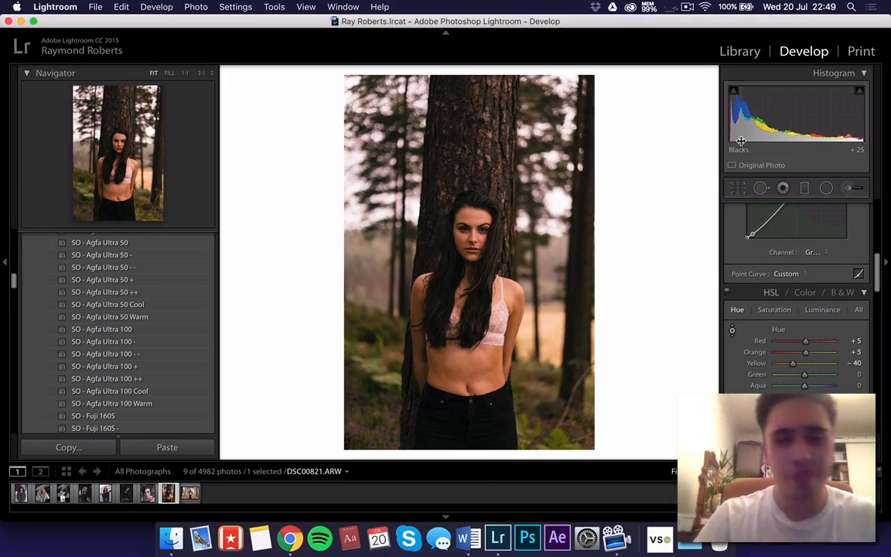
{"action": "left_click", "coordinate": [738, 188]}
{"action": "left_click", "coordinate": [735, 189]}
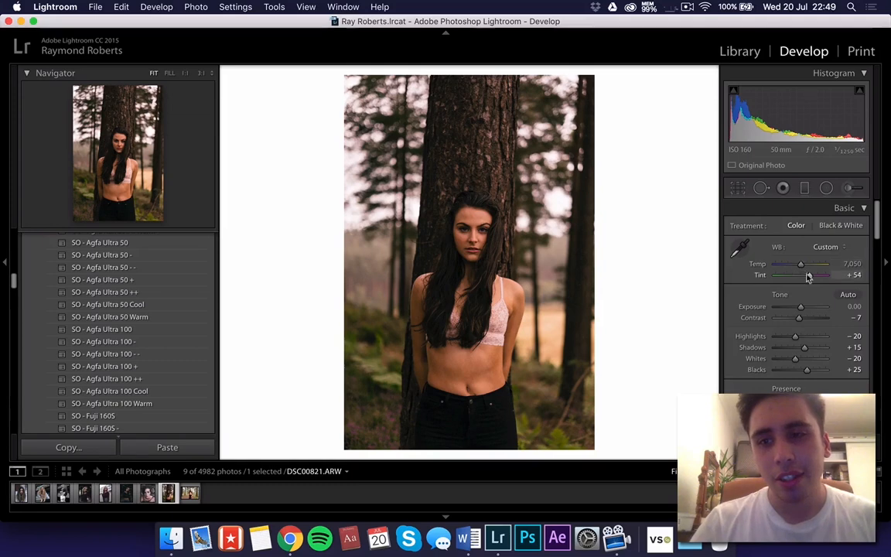
{"action": "left_click", "coordinate": [670, 7]}
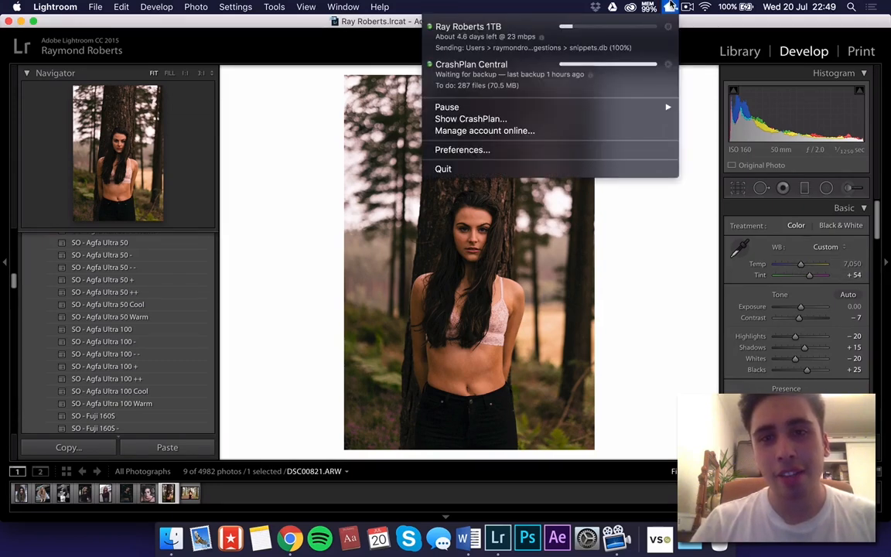
{"action": "left_click", "coordinate": [670, 6]}
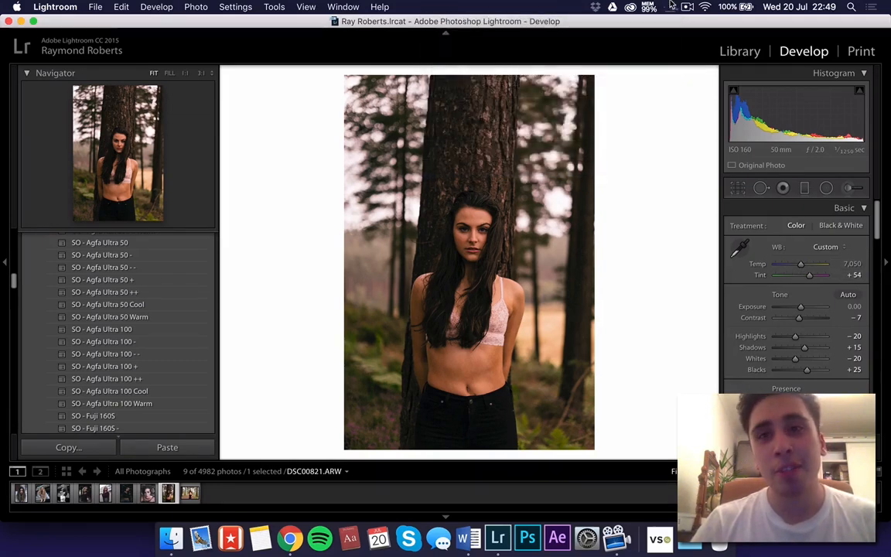
{"action": "left_click", "coordinate": [671, 6]}
{"action": "left_click", "coordinate": [671, 6]}
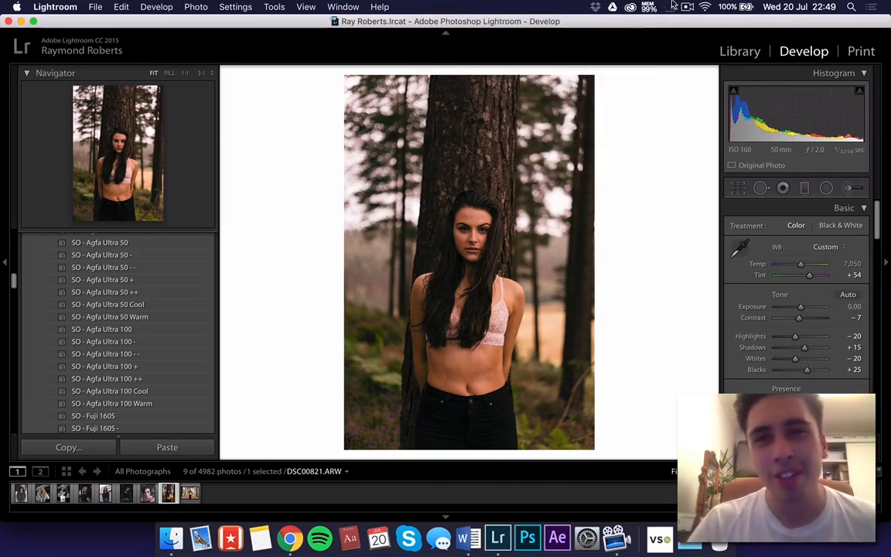
{"action": "left_click", "coordinate": [672, 5]}
{"action": "left_click", "coordinate": [672, 5]}
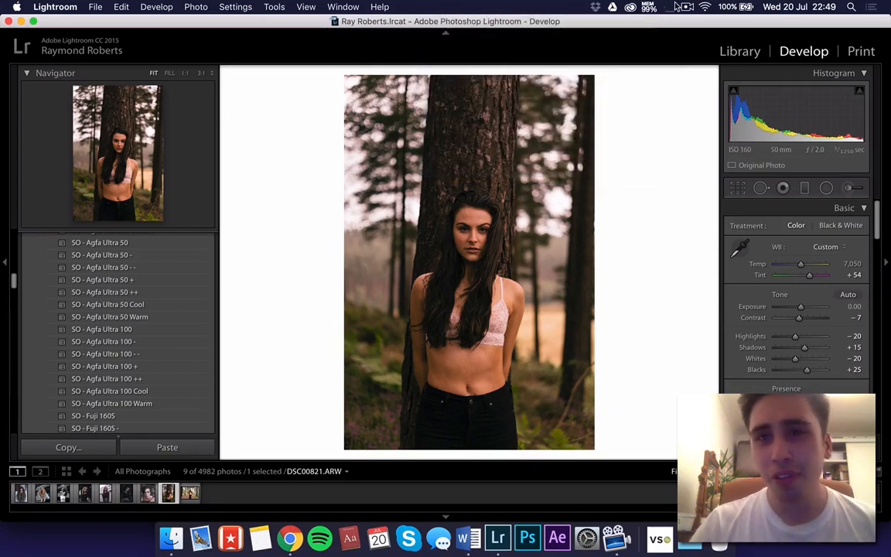
{"action": "left_click", "coordinate": [672, 6]}
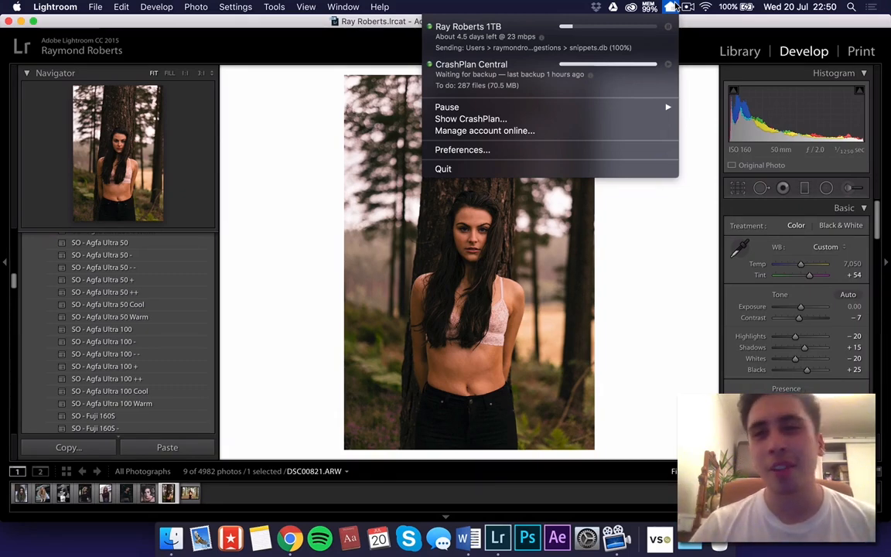
{"action": "left_click", "coordinate": [675, 6]}
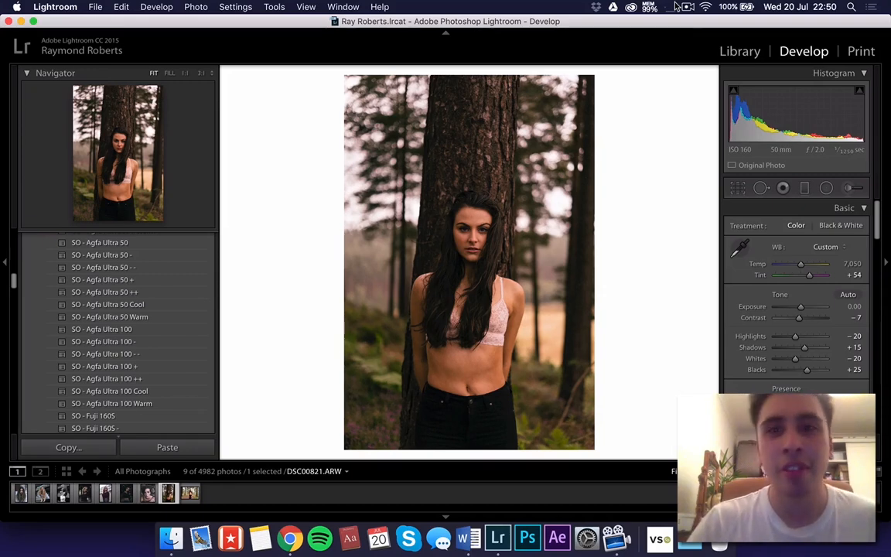
{"action": "left_click", "coordinate": [675, 7]}
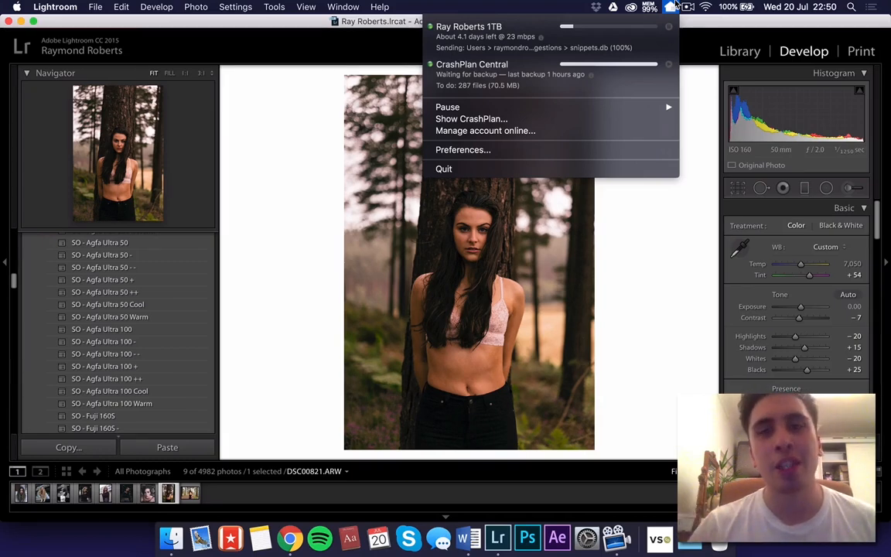
{"action": "left_click", "coordinate": [673, 6]}
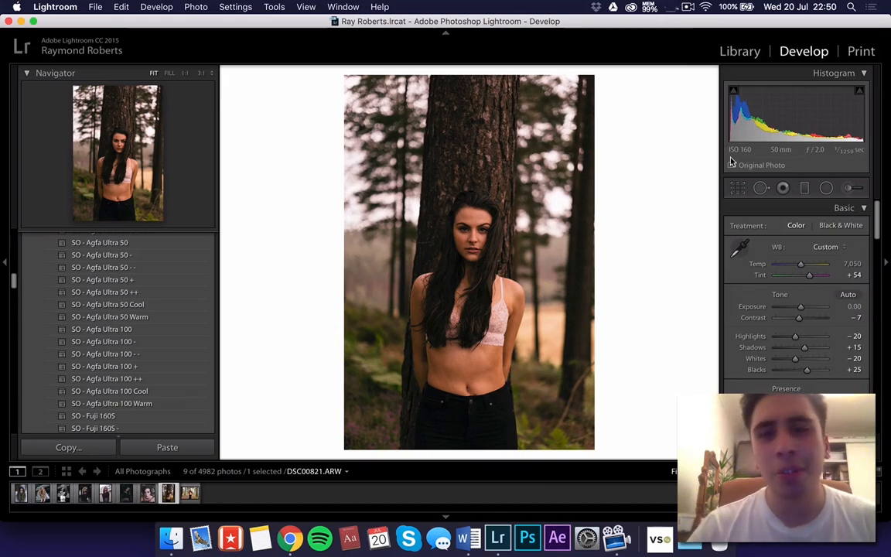
{"action": "left_click", "coordinate": [671, 6]}
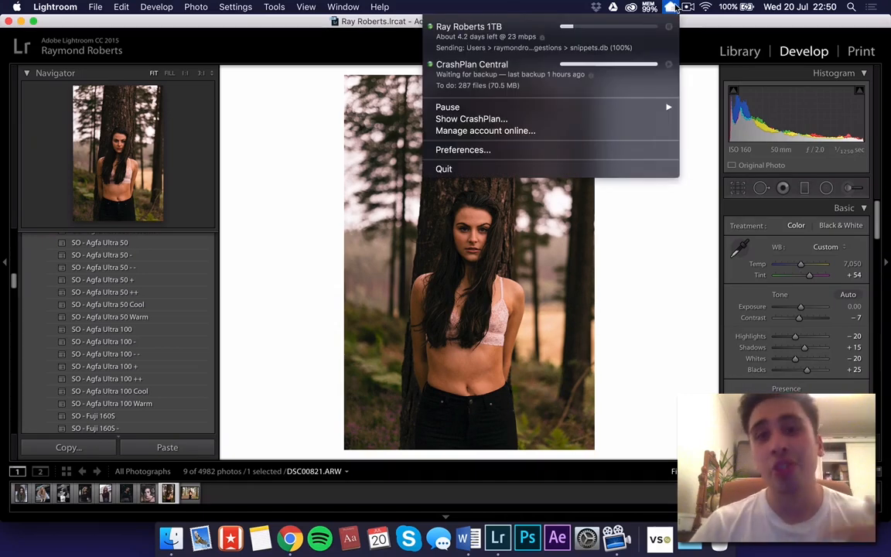
{"action": "left_click", "coordinate": [673, 7]}
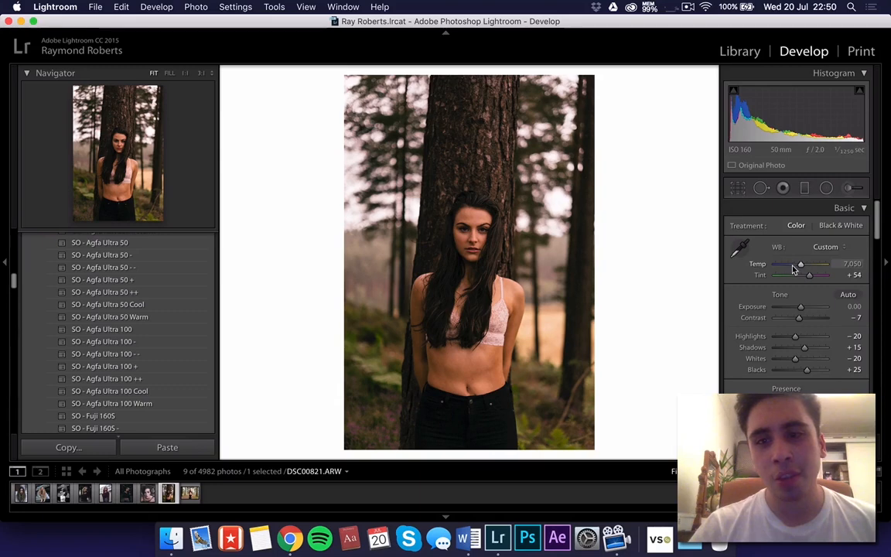
Step: Set Temp to 5,471 and Tint to +48, and shift the foliage hue to Yellow -61 and Green -27 with the targeted adjustment tool
{"action": "left_click_drag", "start_coordinate": [801, 265], "coordinate": [793, 267]}
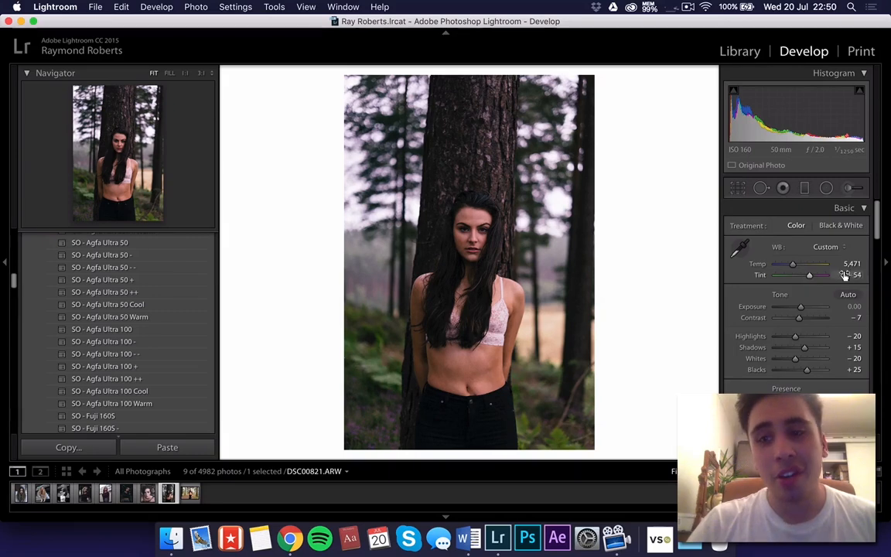
{"action": "left_click_drag", "start_coordinate": [847, 277], "coordinate": [845, 277]}
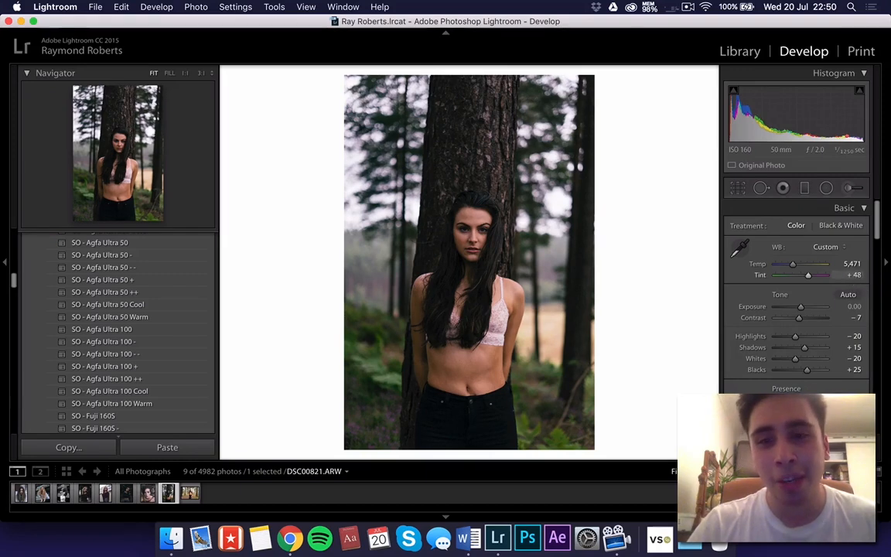
{"action": "scroll", "coordinate": [847, 277], "scroll_direction": "down", "scroll_amount": 5}
{"action": "scroll", "coordinate": [846, 277], "scroll_direction": "down", "scroll_amount": 7}
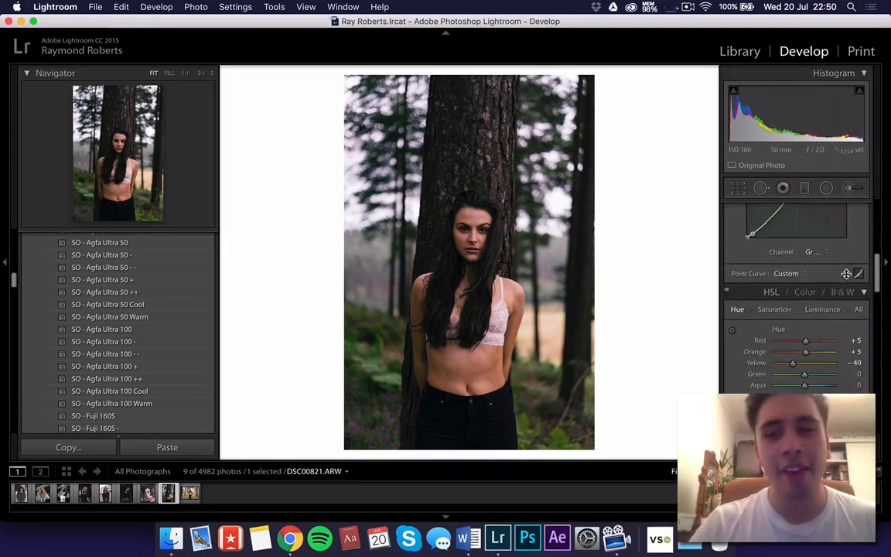
{"action": "left_click", "coordinate": [732, 304]}
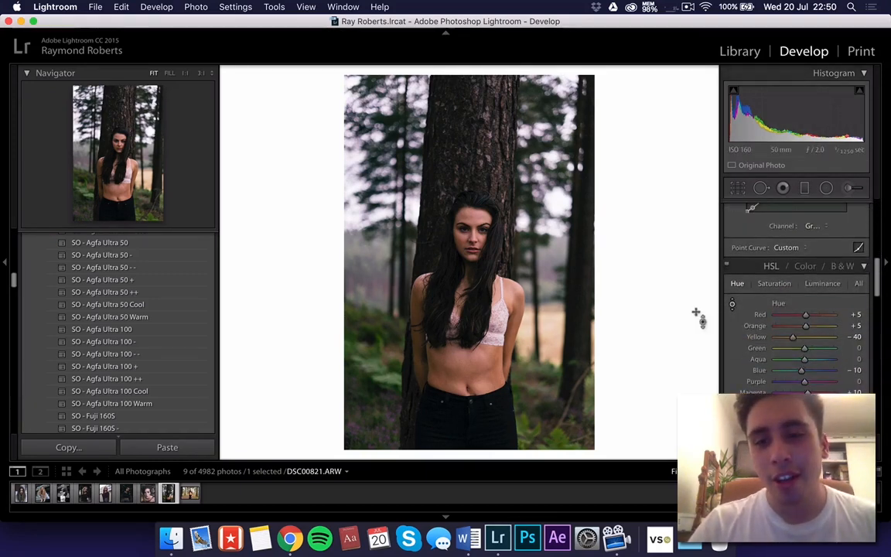
{"action": "left_click_drag", "start_coordinate": [524, 425], "coordinate": [524, 443]}
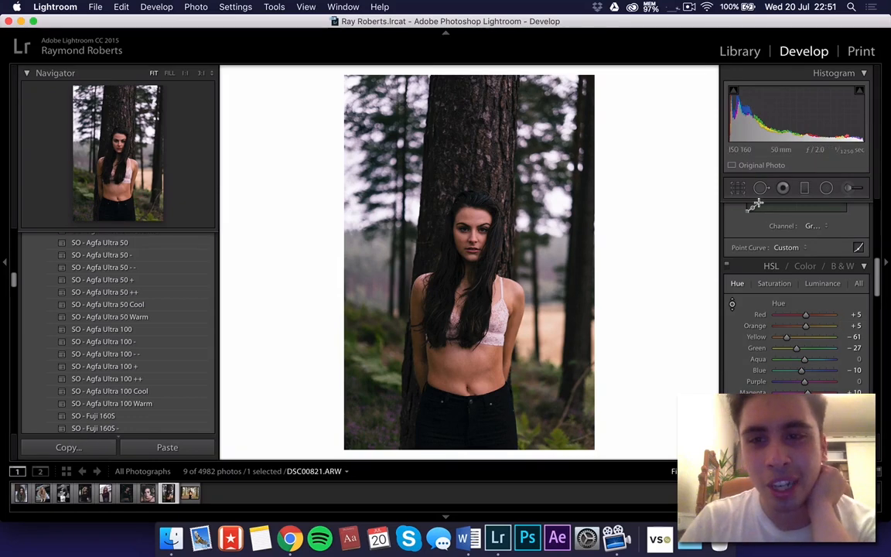
Step: Brighten the irises of both eyes in the forest portrait using the adjustment brush with the Iris Enhance effect
{"action": "left_click", "coordinate": [739, 189]}
{"action": "left_click", "coordinate": [739, 189]}
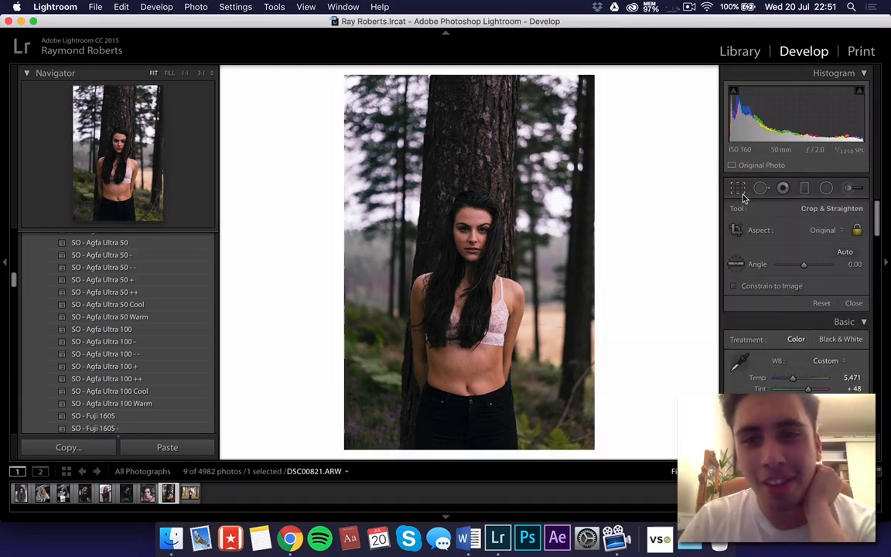
{"action": "left_click", "coordinate": [473, 233]}
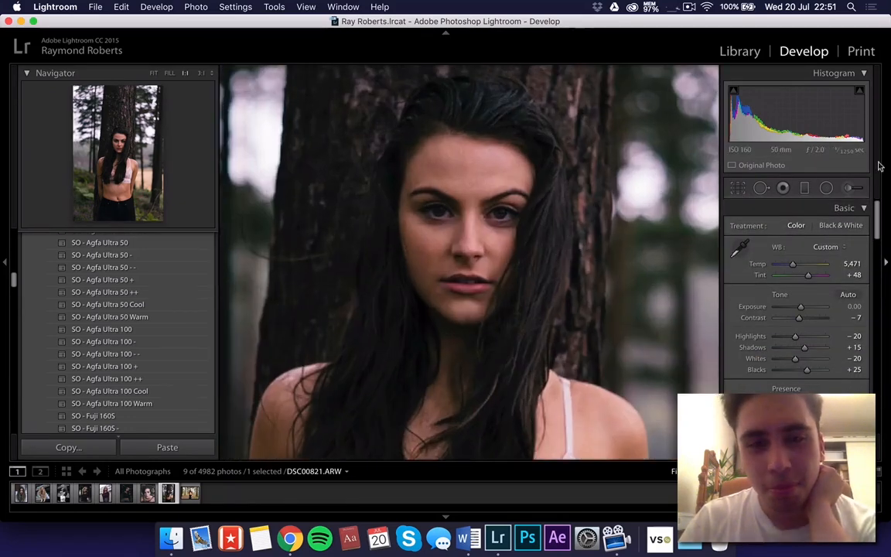
{"action": "left_click", "coordinate": [847, 190]}
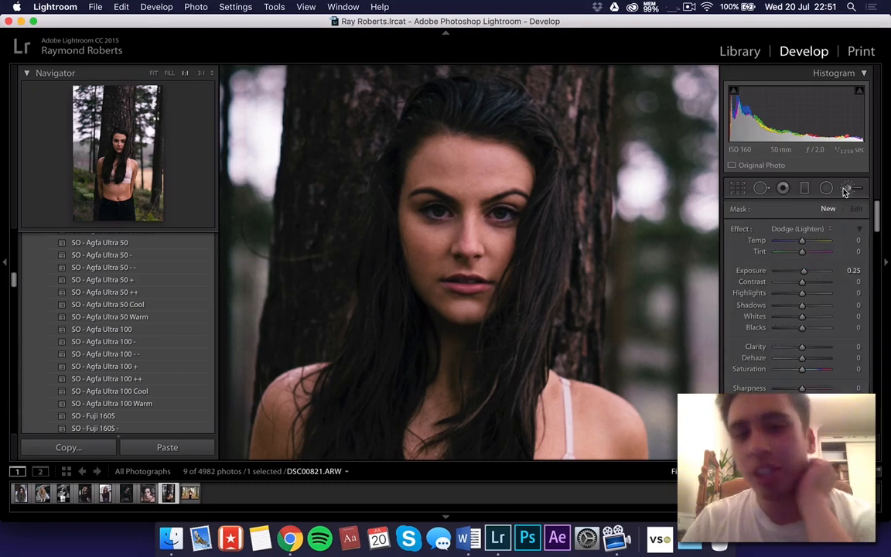
{"action": "left_click", "coordinate": [801, 228]}
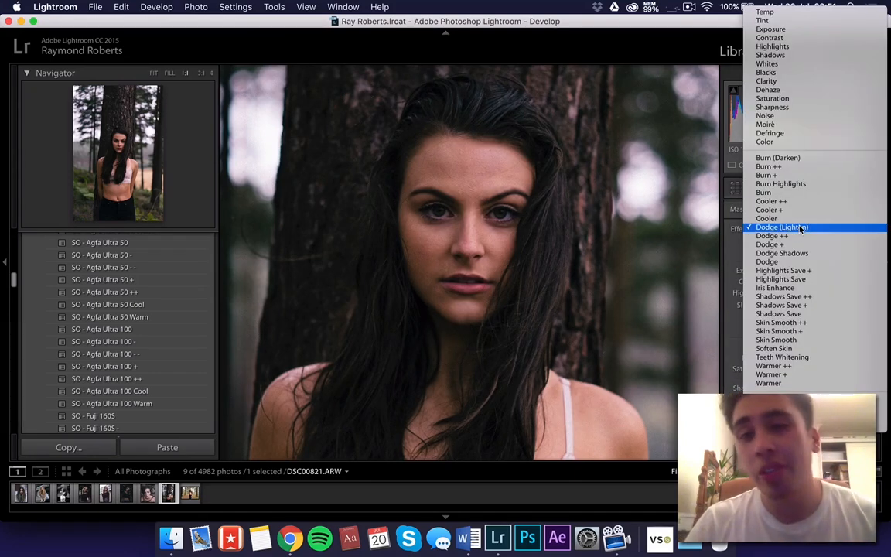
{"action": "left_click", "coordinate": [787, 288]}
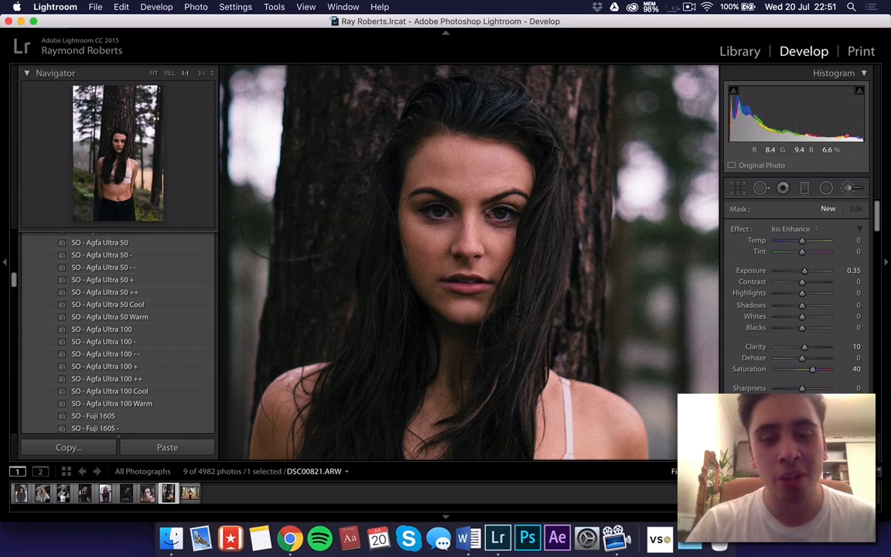
{"action": "left_click", "coordinate": [502, 213]}
{"action": "left_click", "coordinate": [439, 213]}
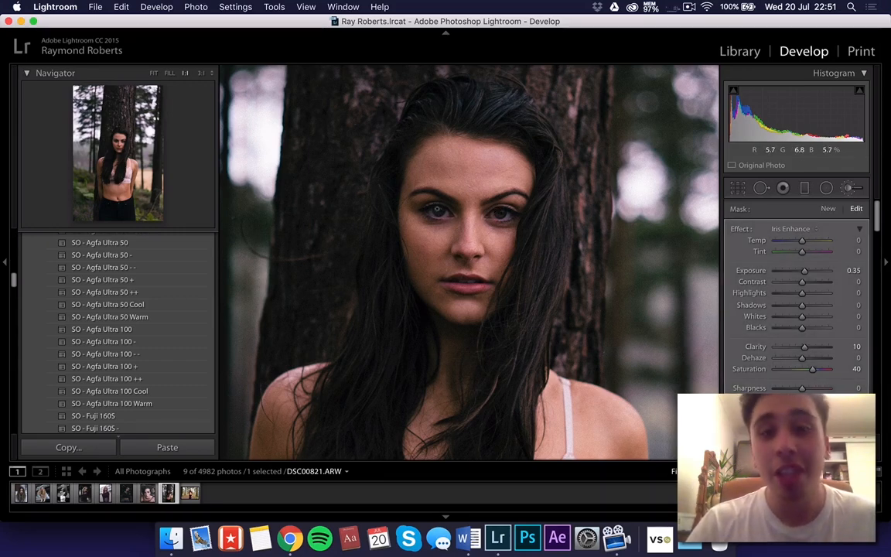
{"action": "left_click", "coordinate": [849, 188]}
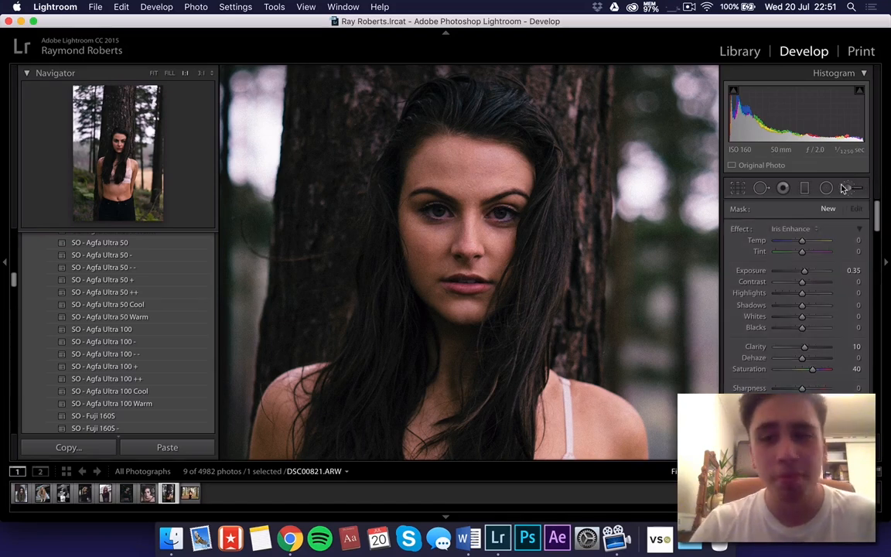
{"action": "left_click", "coordinate": [623, 204]}
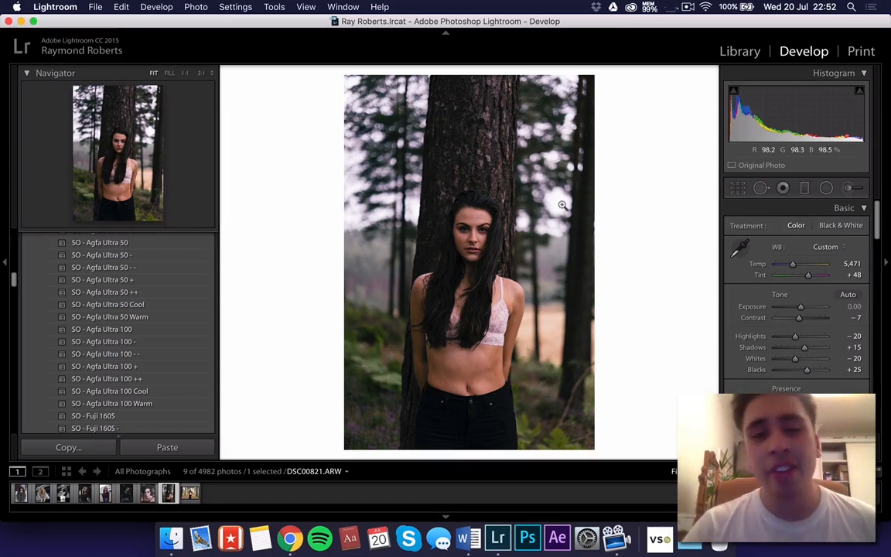
Step: Raise Exposure to +0.10 and fine-tune Temp to 5,419 on DSC00821.ARW
{"action": "left_click", "coordinate": [186, 494]}
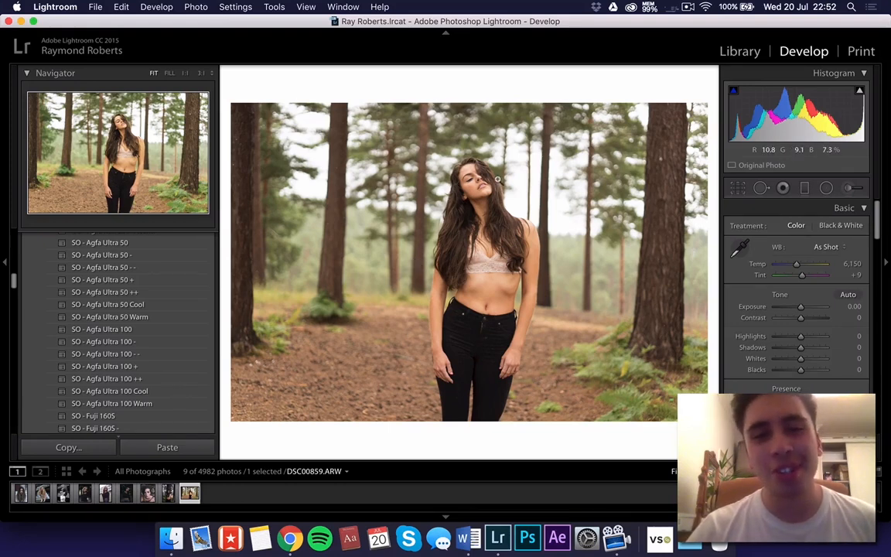
{"action": "key", "text": "Left"}
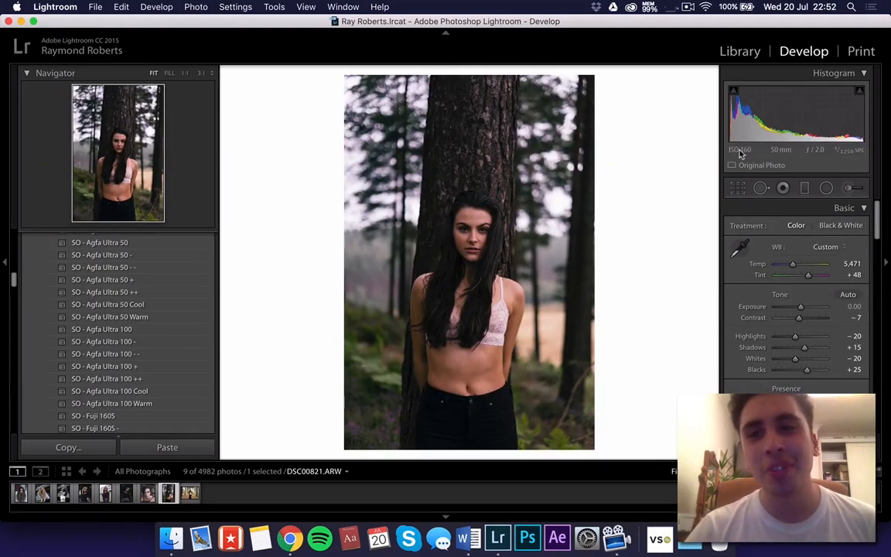
{"action": "left_click_drag", "start_coordinate": [791, 121], "coordinate": [797, 121]}
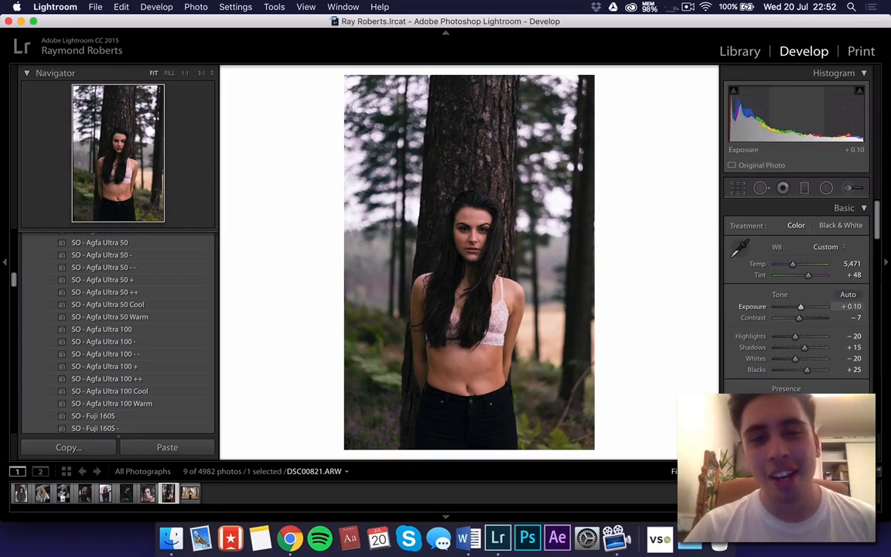
{"action": "left_click_drag", "start_coordinate": [796, 317], "coordinate": [794, 325]}
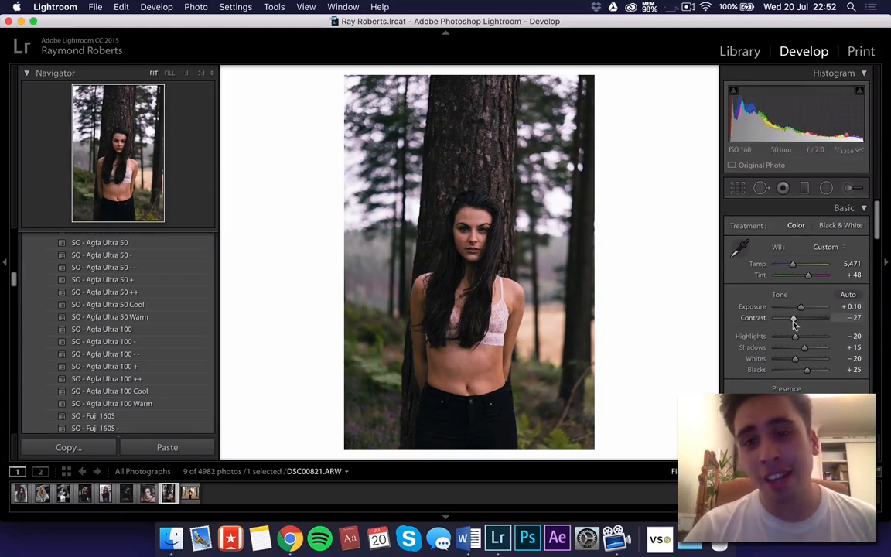
{"action": "key", "text": "super+z"}
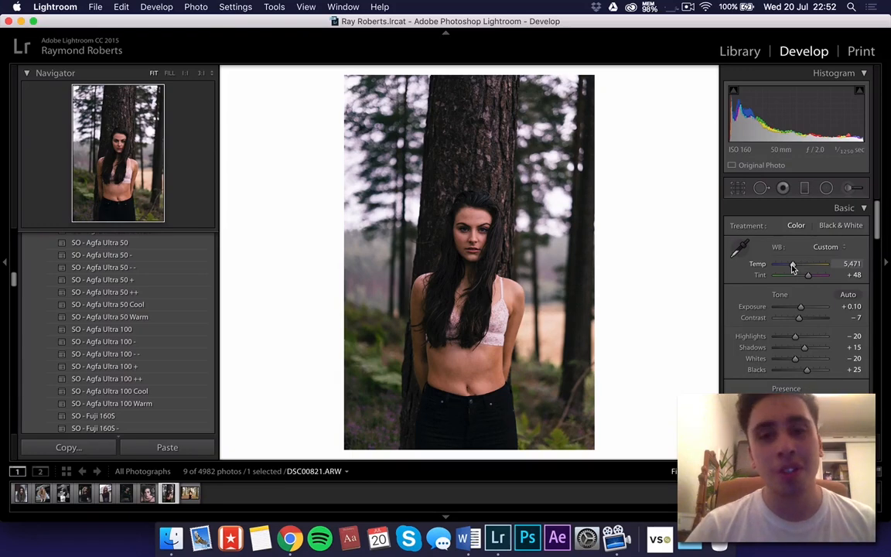
{"action": "left_click_drag", "start_coordinate": [792, 265], "coordinate": [793, 265]}
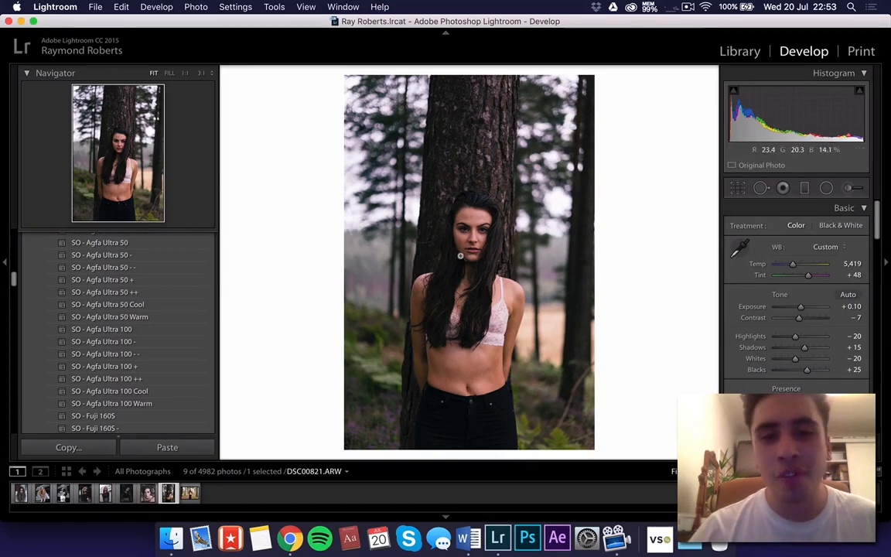
Step: Inspect the face in DSC00821.ARW at 1:1 and compare the portrait with DSC00859.ARW
{"action": "left_click", "coordinate": [469, 232]}
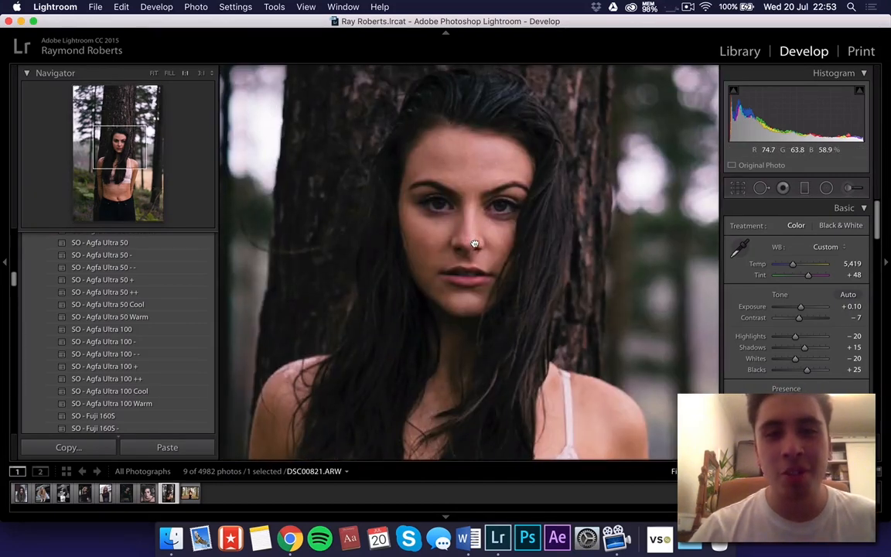
{"action": "left_click_drag", "start_coordinate": [475, 244], "coordinate": [477, 269]}
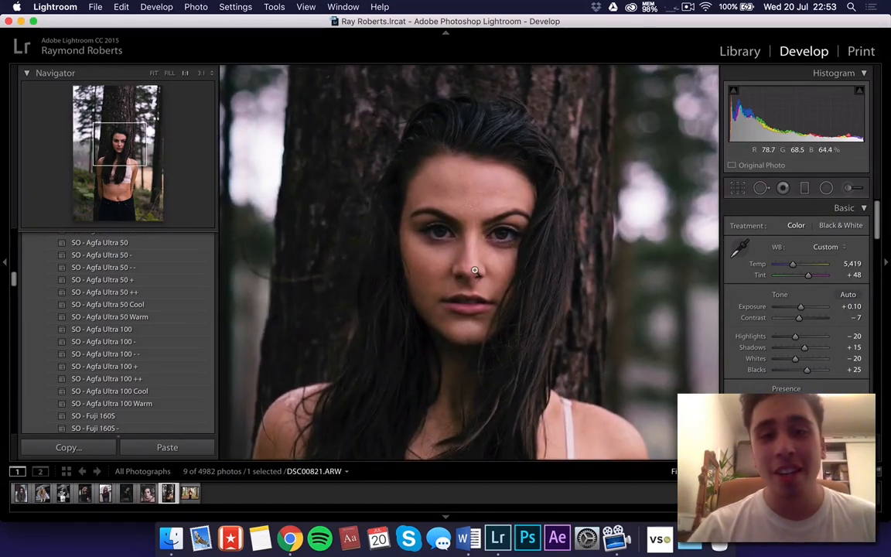
{"action": "left_click", "coordinate": [581, 288]}
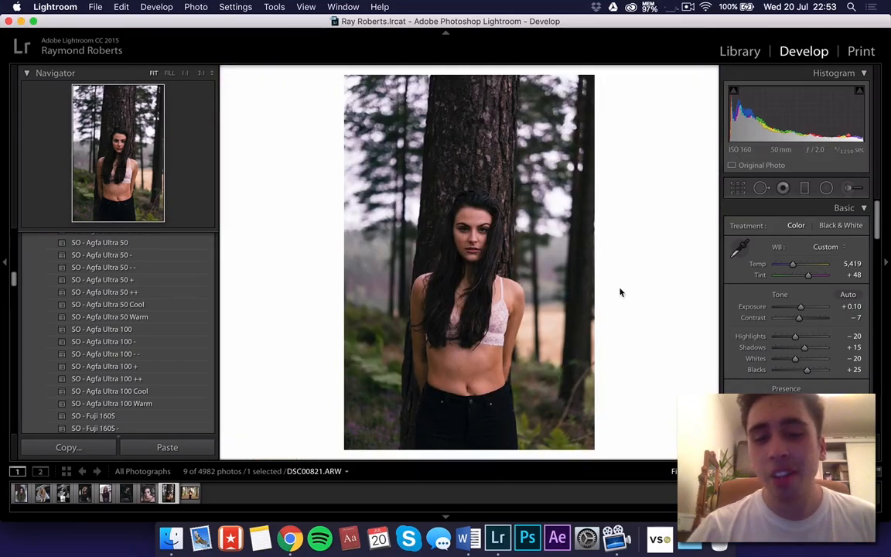
{"action": "key", "text": "Right"}
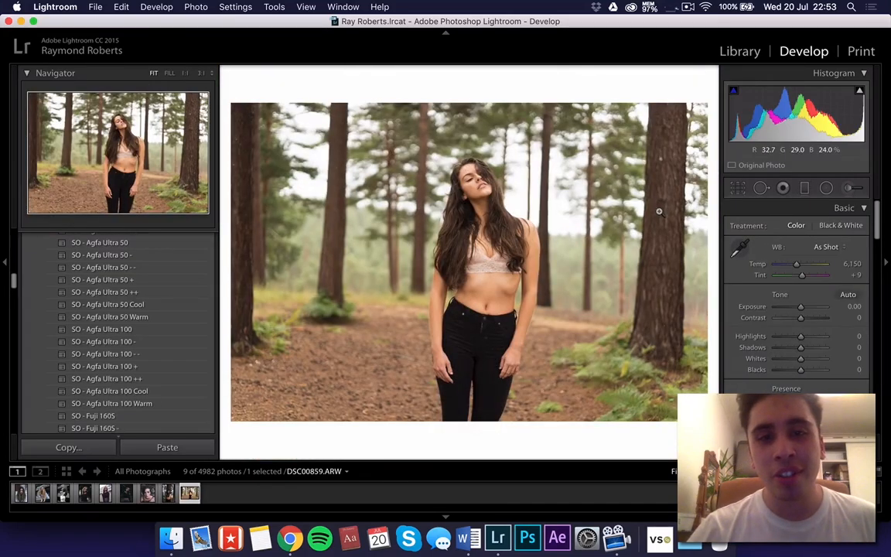
{"action": "key", "text": "Left"}
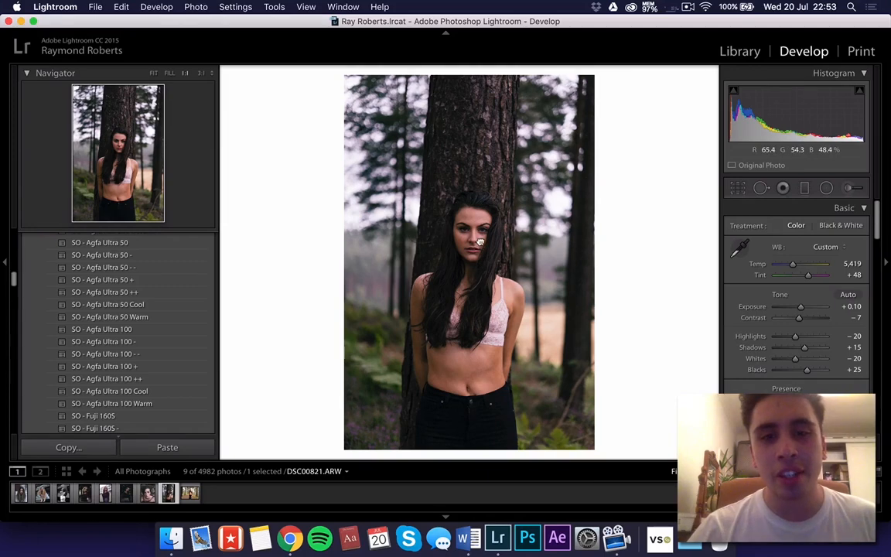
{"action": "left_click", "coordinate": [480, 242]}
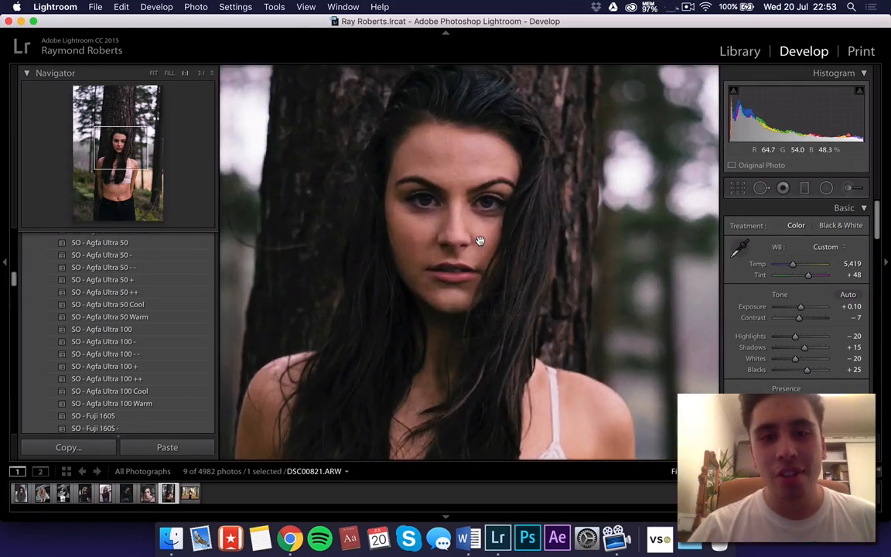
{"action": "left_click", "coordinate": [459, 216]}
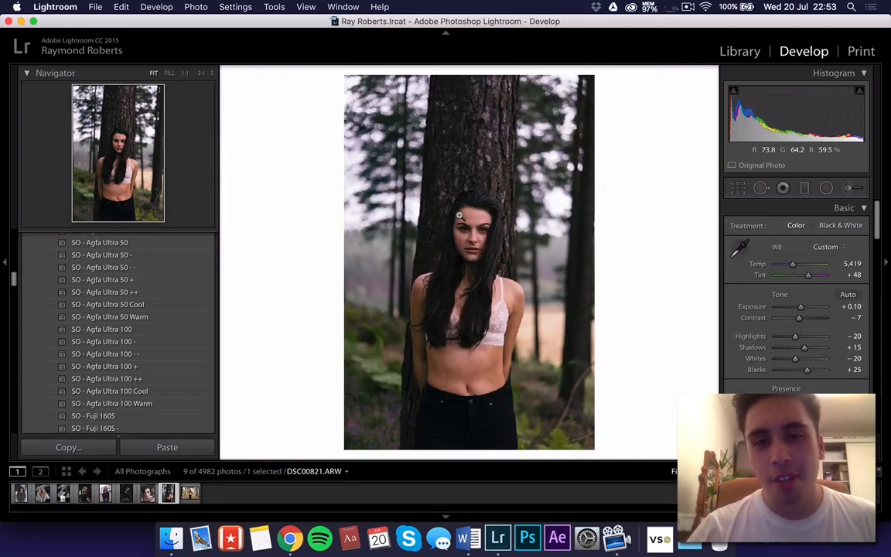
Step: Activate the adjustment brush on DSC00821.ARW and choose the Sharpness effect for it
{"action": "left_click", "coordinate": [848, 205]}
{"action": "left_click", "coordinate": [849, 194]}
{"action": "left_click", "coordinate": [806, 232]}
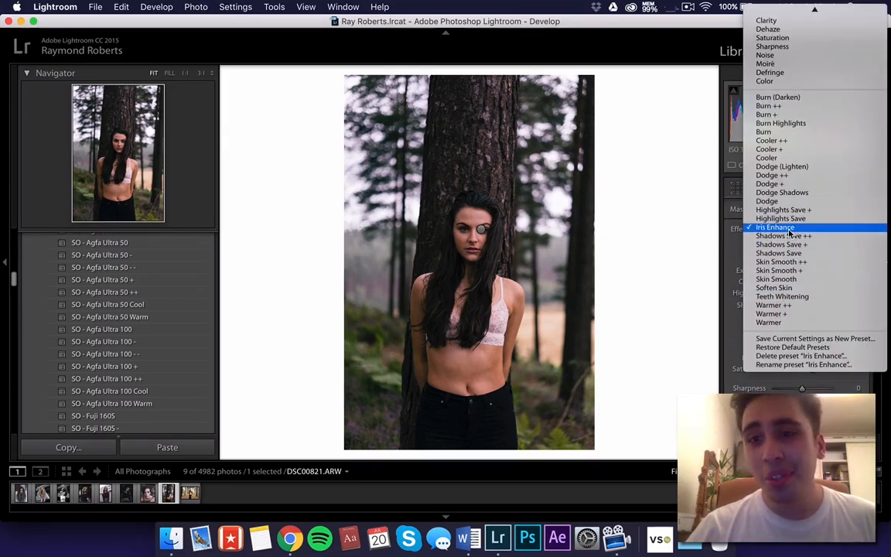
{"action": "left_click", "coordinate": [774, 47]}
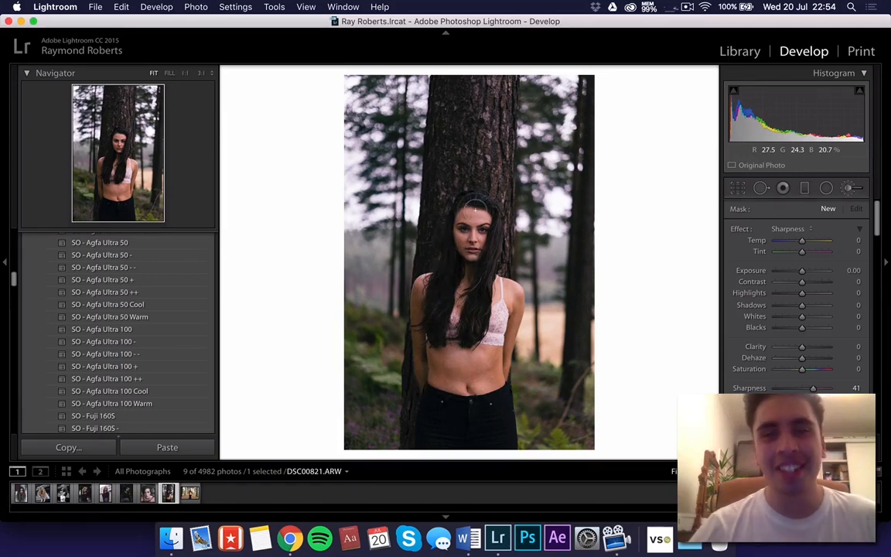
Step: Paint the Sharpness effect over the woman's face in DSC00821.ARW and close the adjustment brush
{"action": "left_click_drag", "start_coordinate": [463, 219], "coordinate": [476, 214]}
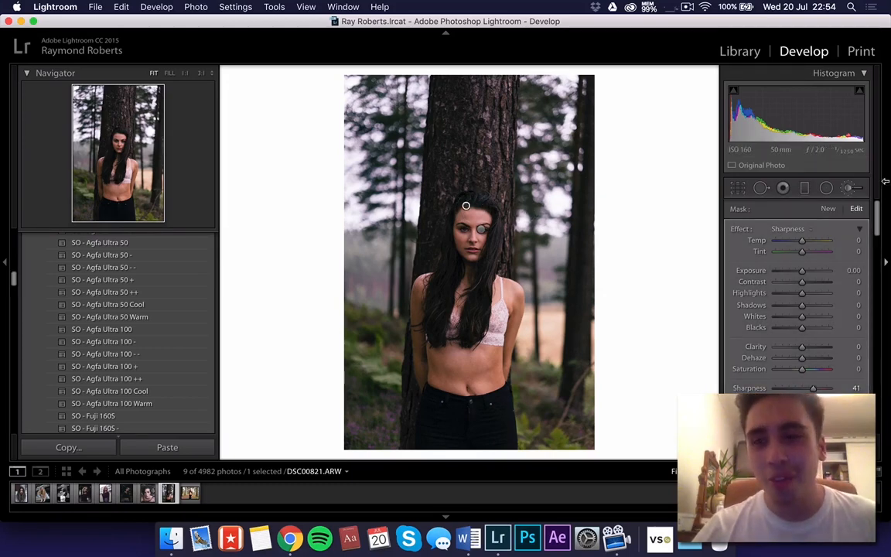
{"action": "left_click", "coordinate": [854, 189]}
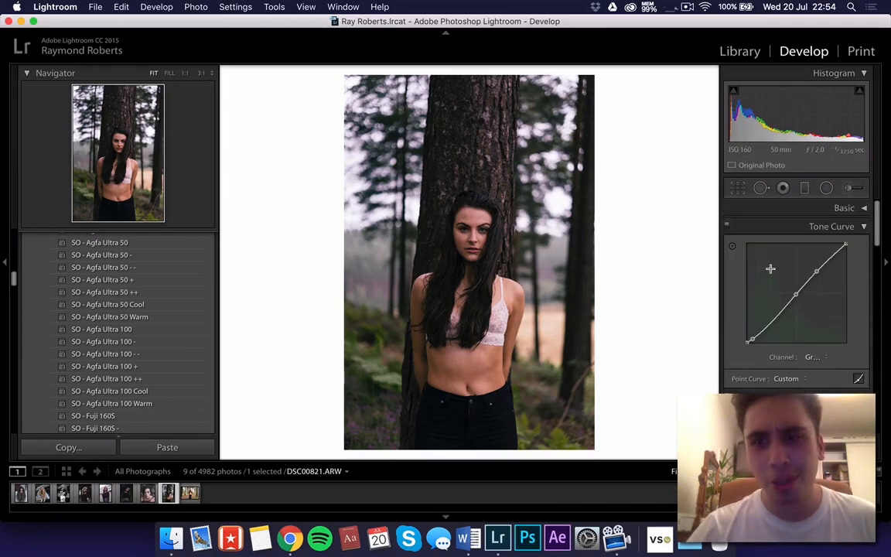
Step: Try raising Shadows to +40 in the Basic adjustments, and undo the change
{"action": "left_click", "coordinate": [861, 210]}
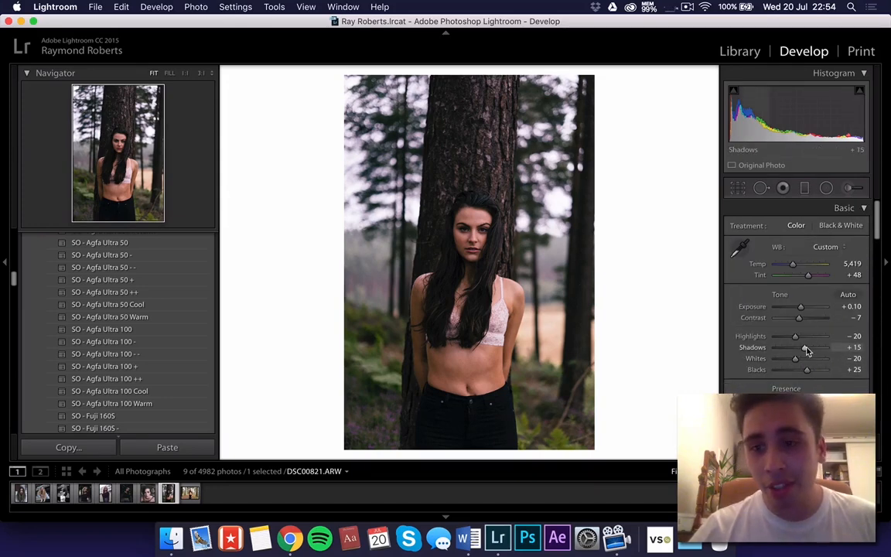
{"action": "left_click_drag", "start_coordinate": [805, 348], "coordinate": [811, 352]}
{"action": "key", "text": "super+z"}
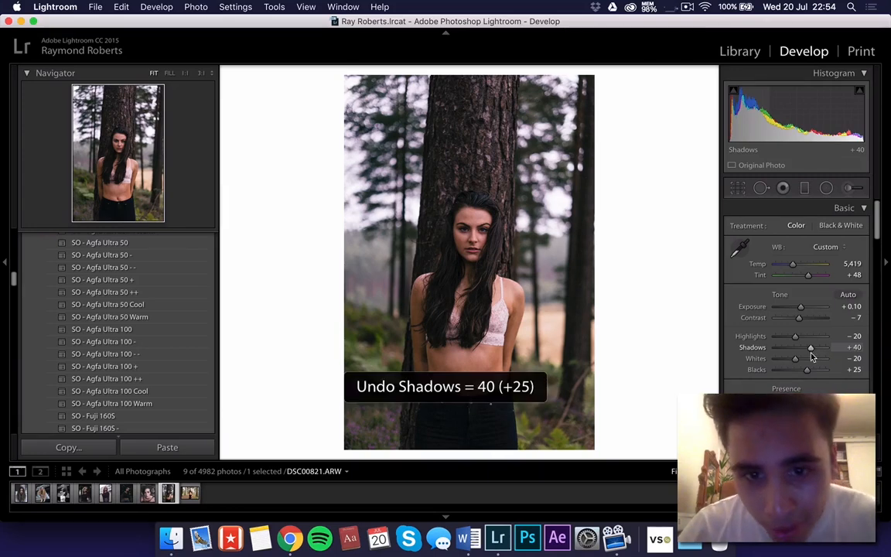
Step: Switch the tone curve to the RGB channel, anchor the lower tones, and lift the black point to 3.5%
{"action": "scroll", "coordinate": [807, 388], "scroll_direction": "down", "scroll_amount": 5}
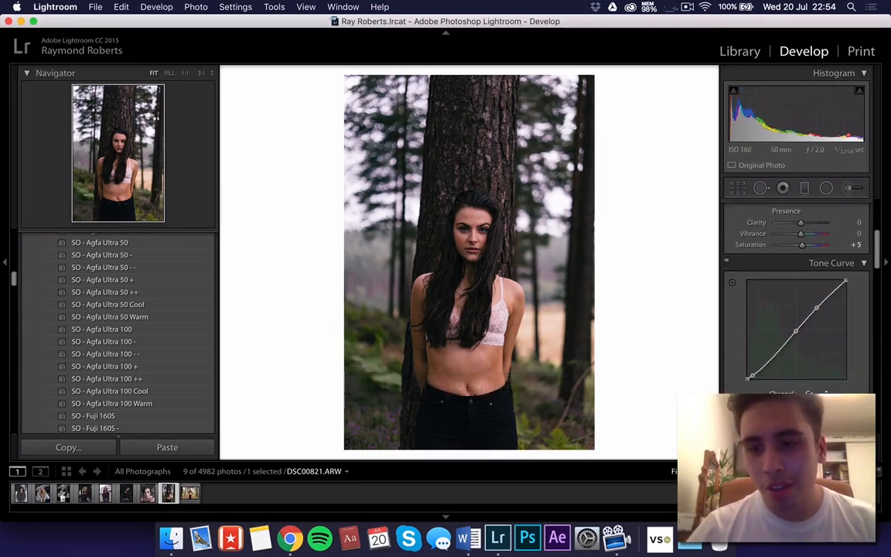
{"action": "left_click", "coordinate": [816, 393]}
{"action": "left_click", "coordinate": [814, 375]}
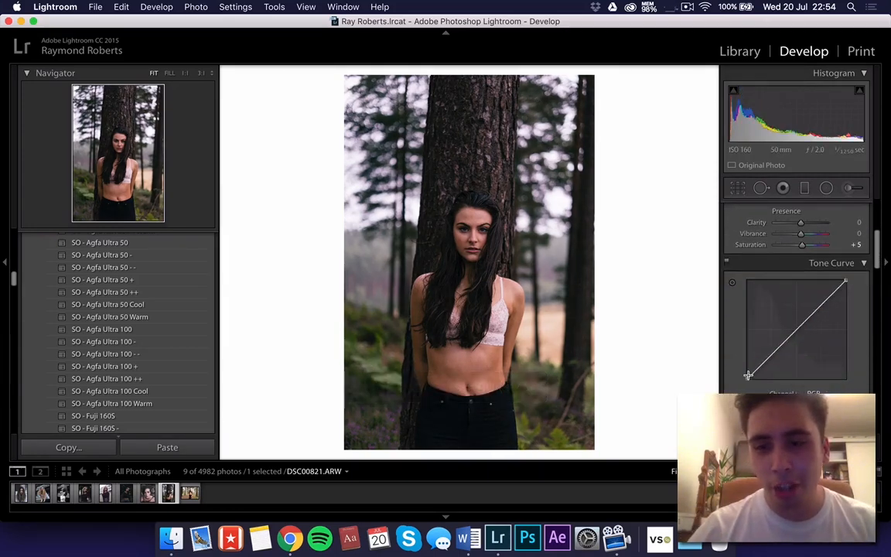
{"action": "left_click_drag", "start_coordinate": [746, 379], "coordinate": [767, 358]}
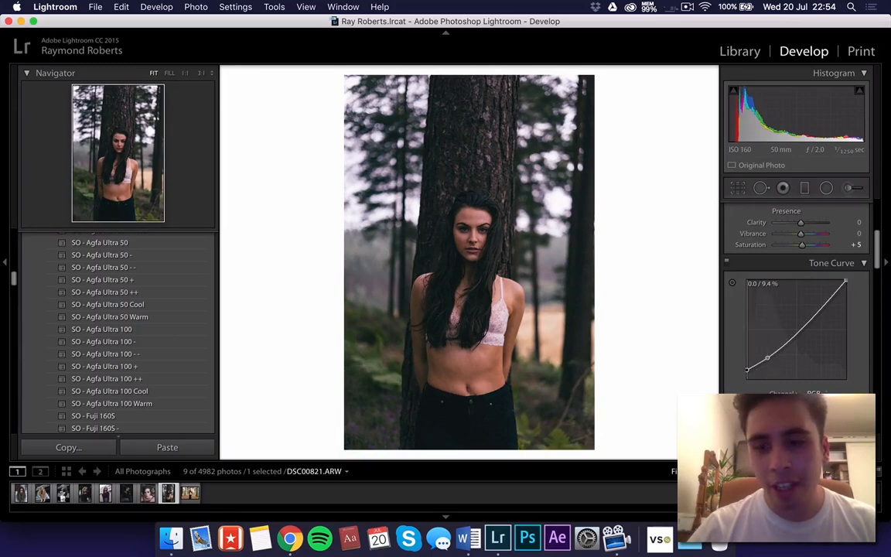
{"action": "left_click_drag", "start_coordinate": [747, 369], "coordinate": [747, 376]}
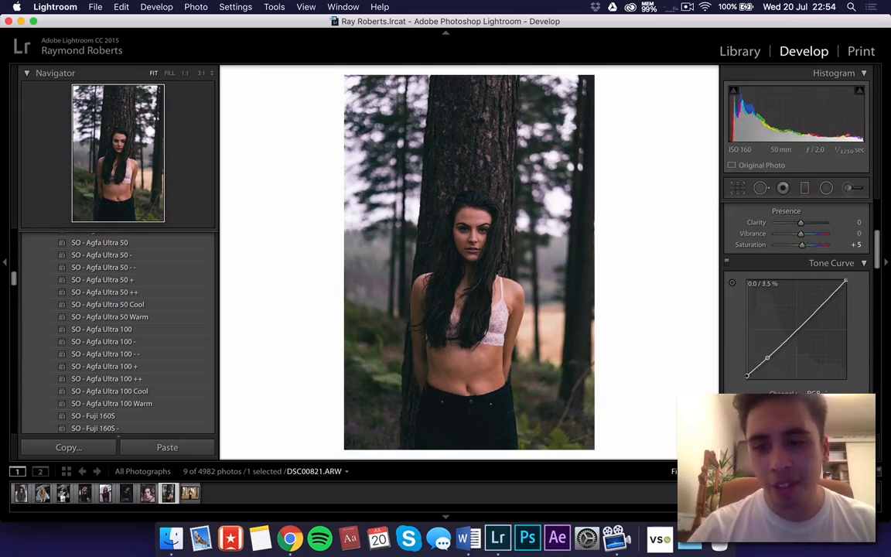
Step: Add midtone and highlight points to the RGB tone curve and pull its white point down slightly to fade the highlights
{"action": "left_click", "coordinate": [797, 331]}
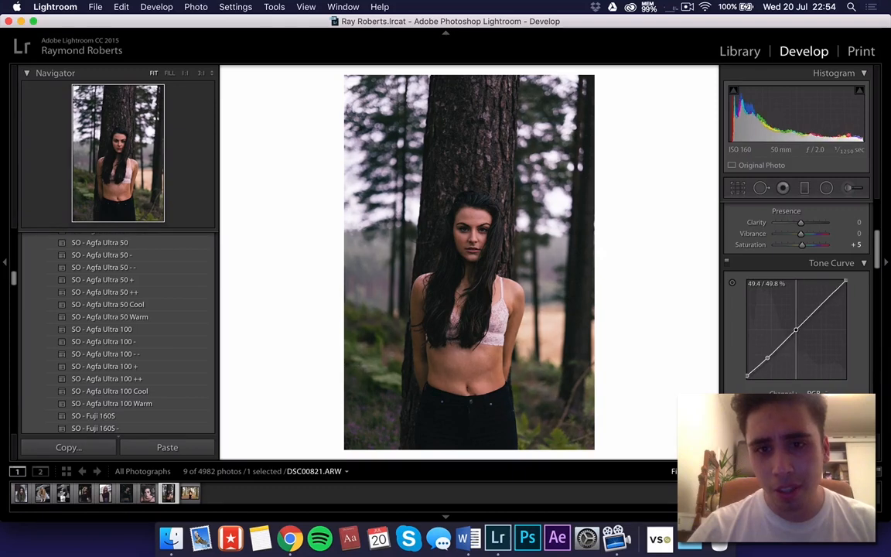
{"action": "left_click_drag", "start_coordinate": [798, 331], "coordinate": [796, 327]}
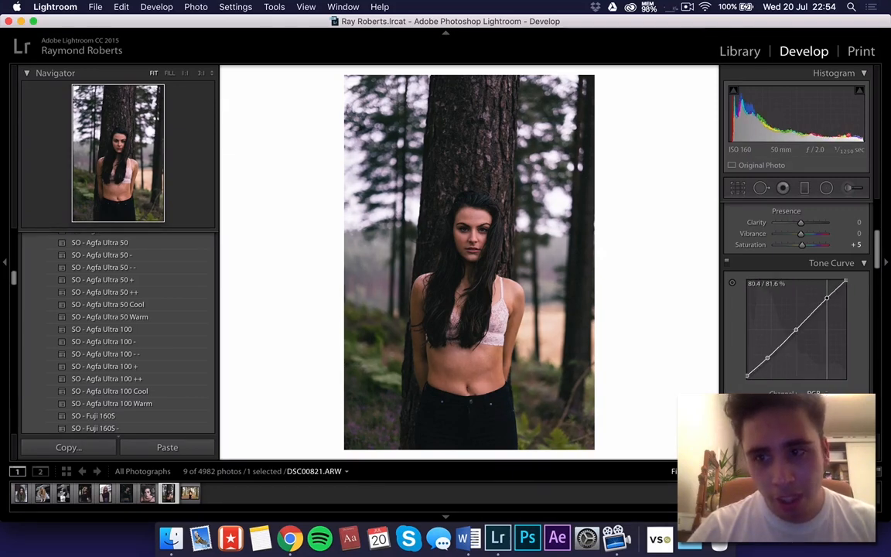
{"action": "left_click_drag", "start_coordinate": [825, 301], "coordinate": [824, 302]}
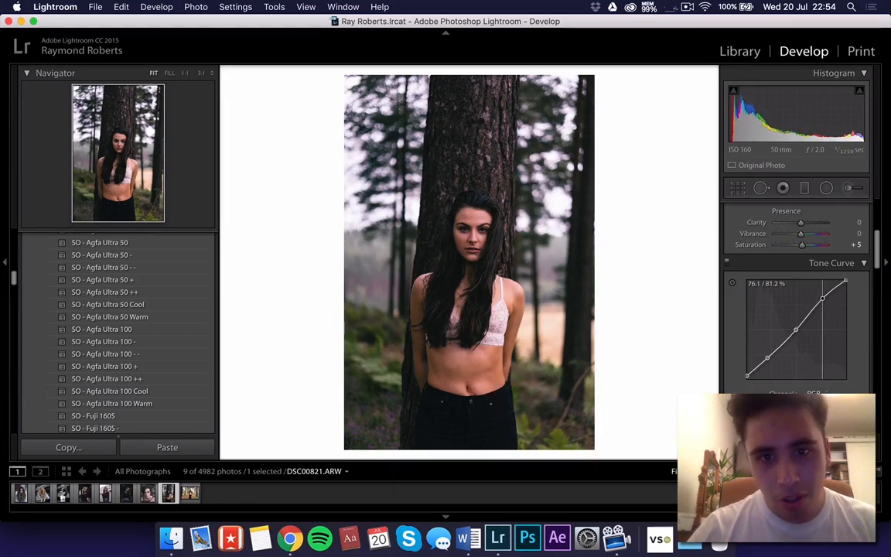
{"action": "left_click_drag", "start_coordinate": [824, 300], "coordinate": [846, 287]}
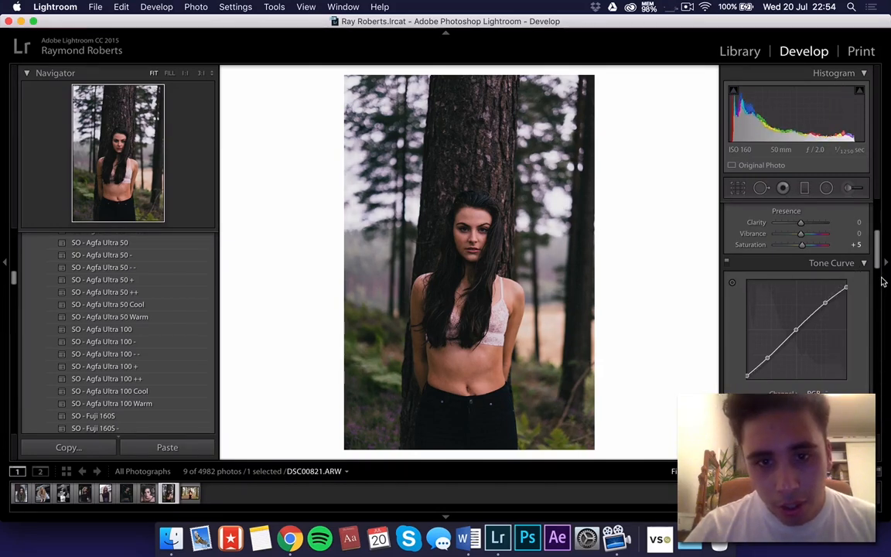
Step: Cool the portrait by setting Temp to 4,798, and reduce Contrast to -29
{"action": "scroll", "coordinate": [816, 281], "scroll_direction": "up", "scroll_amount": 5}
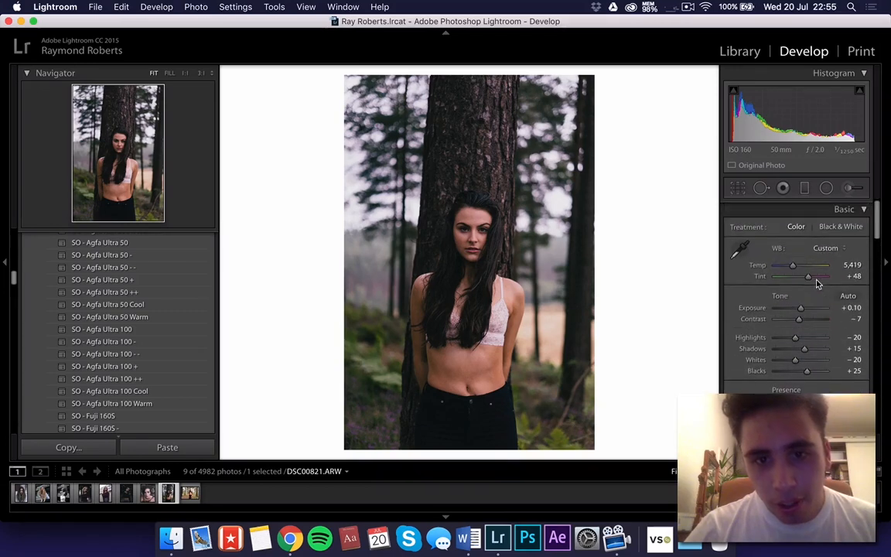
{"action": "left_click_drag", "start_coordinate": [838, 264], "coordinate": [825, 265]}
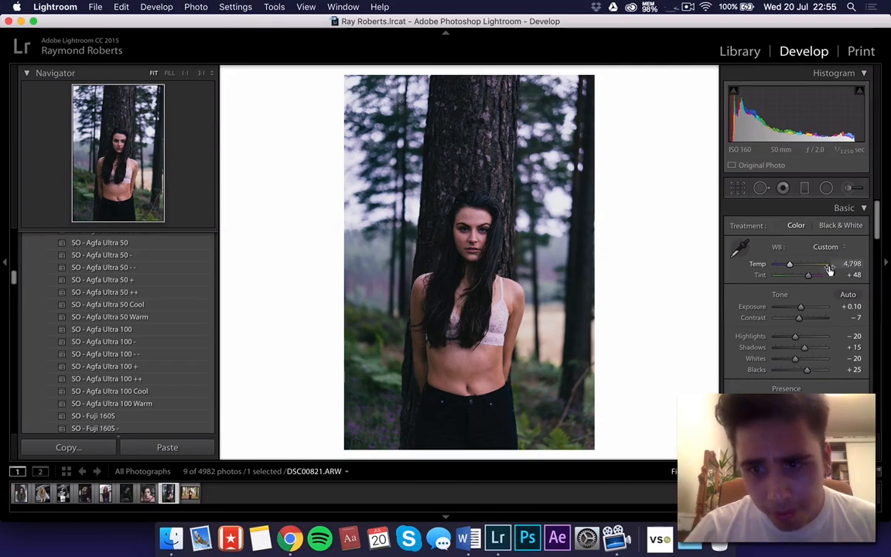
{"action": "left_click_drag", "start_coordinate": [798, 318], "coordinate": [793, 320]}
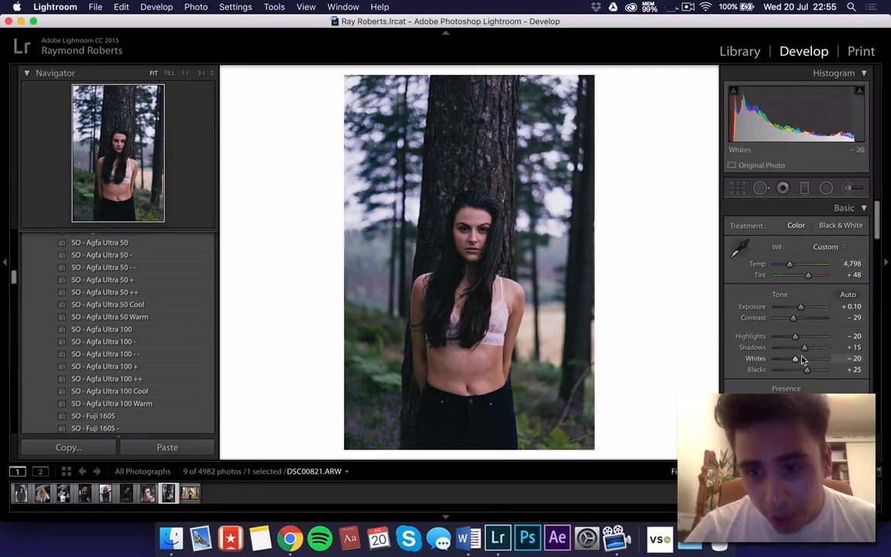
Step: Shift the foliage hues with the targeted Hue adjustment, bringing Green to -93 and Aqua to -4
{"action": "scroll", "coordinate": [801, 358], "scroll_direction": "down", "scroll_amount": 10}
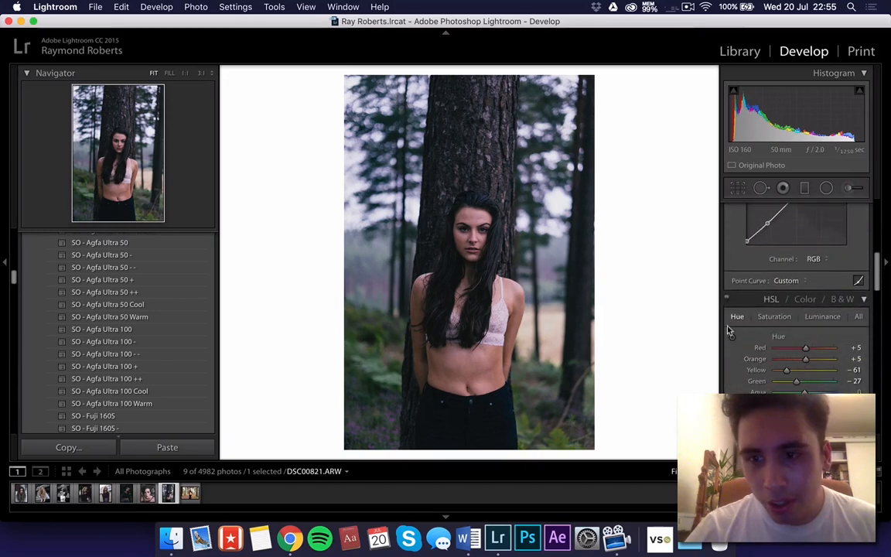
{"action": "scroll", "coordinate": [737, 337], "scroll_direction": "down", "scroll_amount": 1}
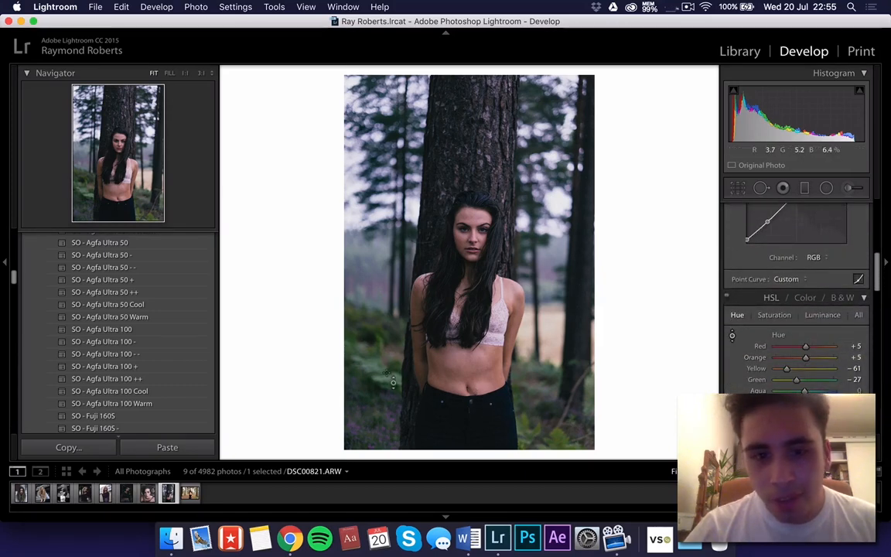
{"action": "left_click_drag", "start_coordinate": [387, 384], "coordinate": [387, 425]}
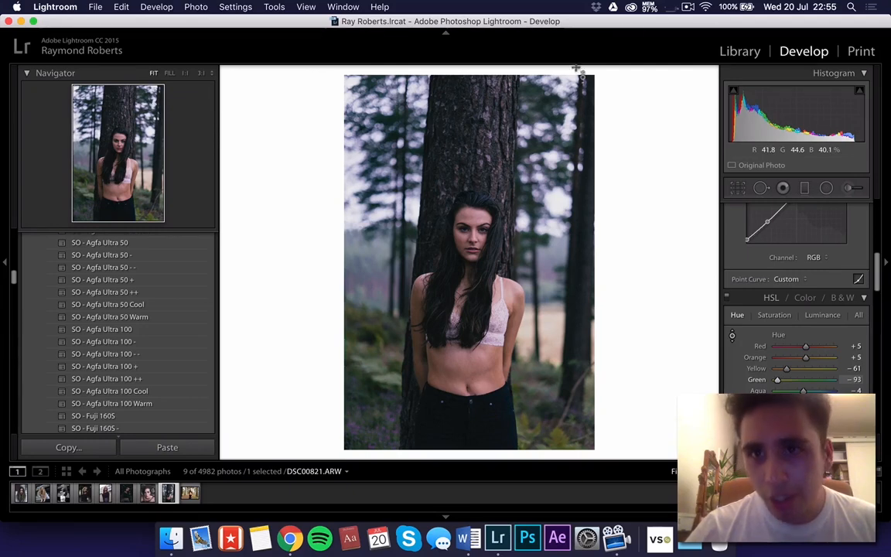
{"action": "left_click", "coordinate": [687, 7]}
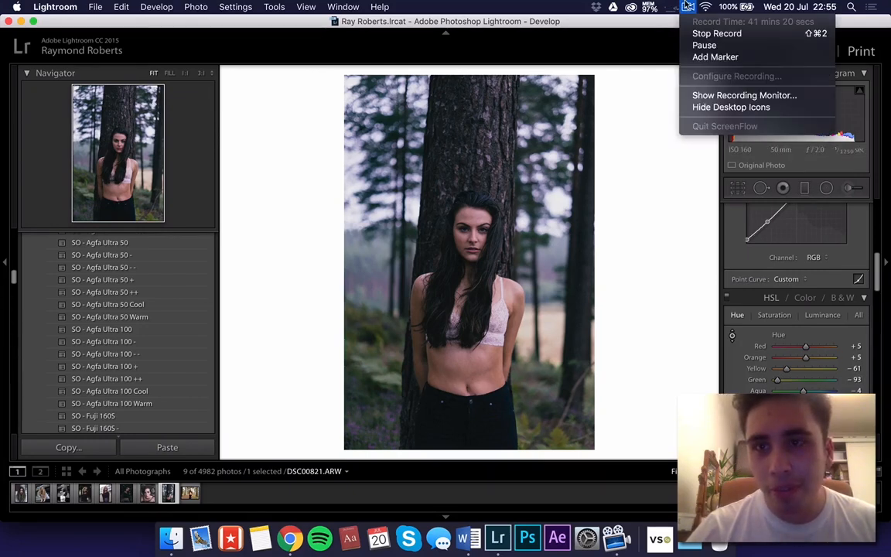
{"action": "left_click", "coordinate": [687, 7]}
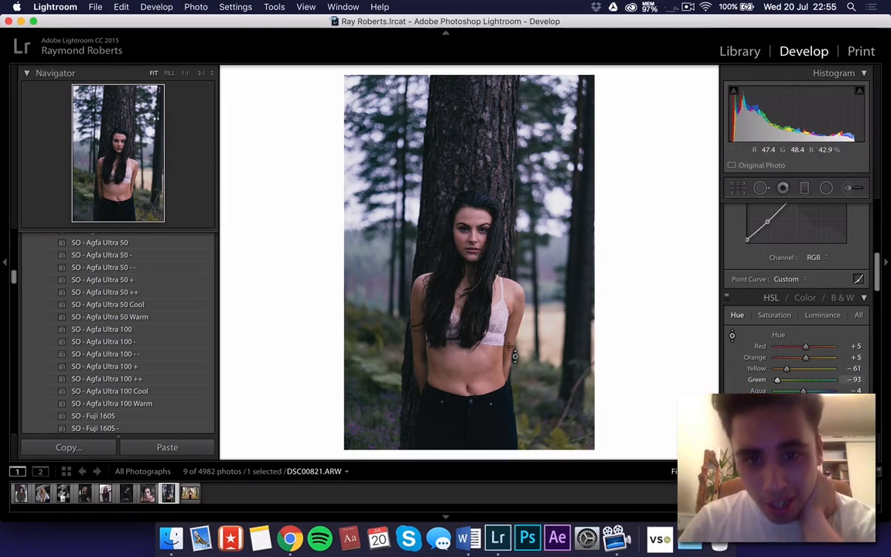
Step: Try raising Tint to +69, and undo the change
{"action": "scroll", "coordinate": [797, 315], "scroll_direction": "up", "scroll_amount": 10}
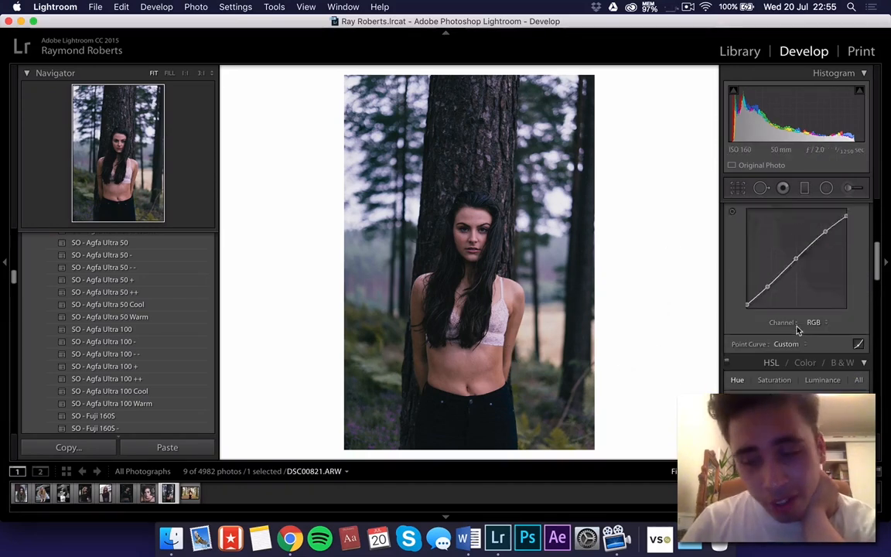
{"action": "left_click_drag", "start_coordinate": [848, 276], "coordinate": [859, 276]}
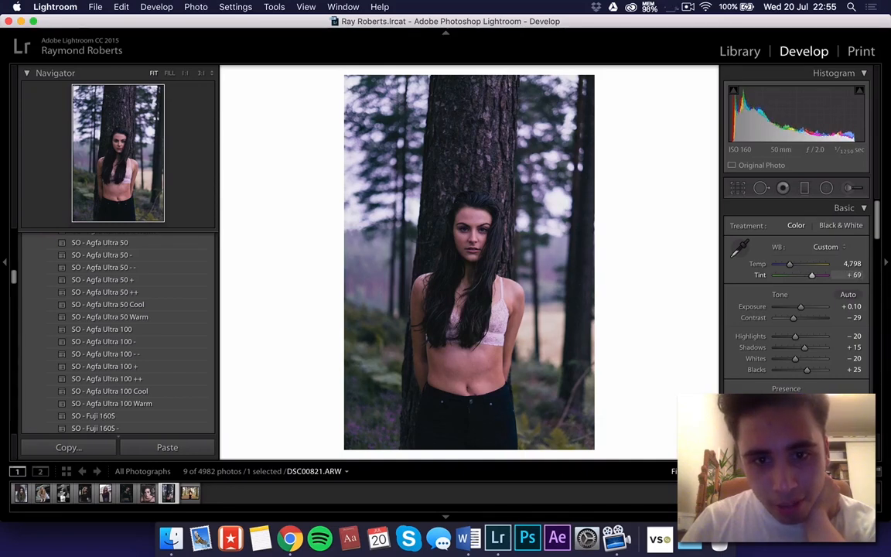
{"action": "key", "text": "super+z"}
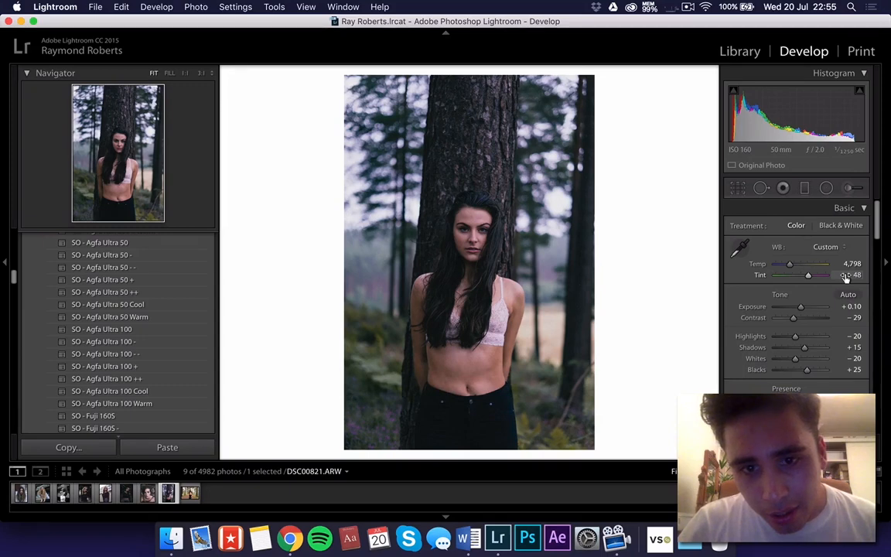
Step: Apply a cool blue split tone to the highlights, with Hue 215 and Saturation 12
{"action": "scroll", "coordinate": [723, 360], "scroll_direction": "down", "scroll_amount": 1}
{"action": "scroll", "coordinate": [735, 363], "scroll_direction": "down", "scroll_amount": 10}
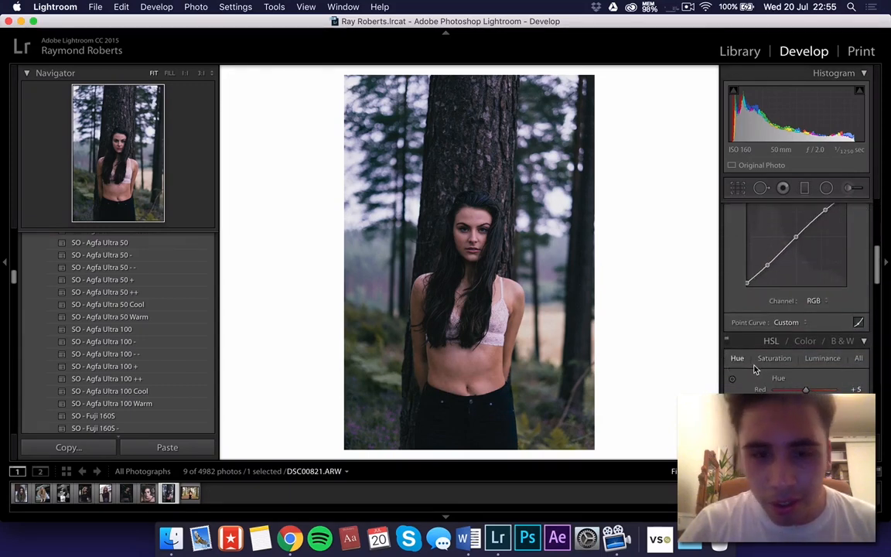
{"action": "scroll", "coordinate": [756, 371], "scroll_direction": "down", "scroll_amount": 5}
{"action": "scroll", "coordinate": [756, 370], "scroll_direction": "up", "scroll_amount": 1}
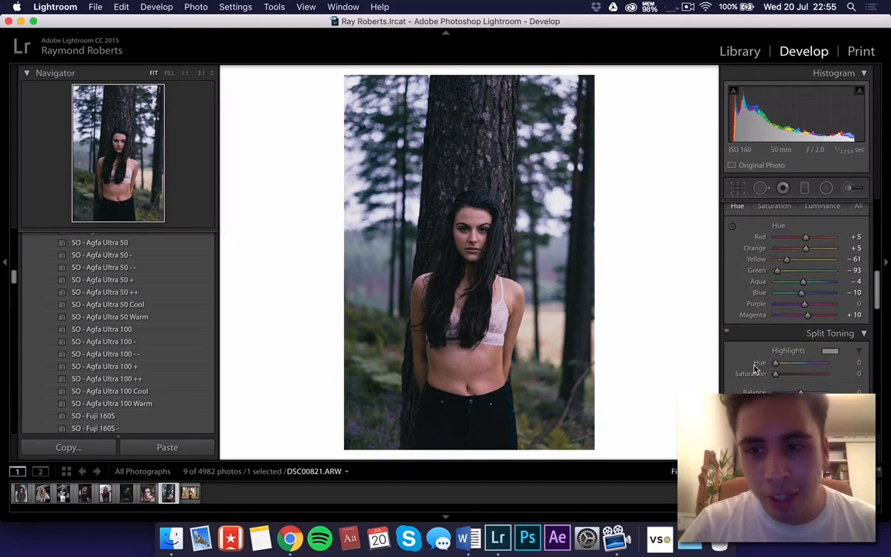
{"action": "left_click", "coordinate": [827, 352]}
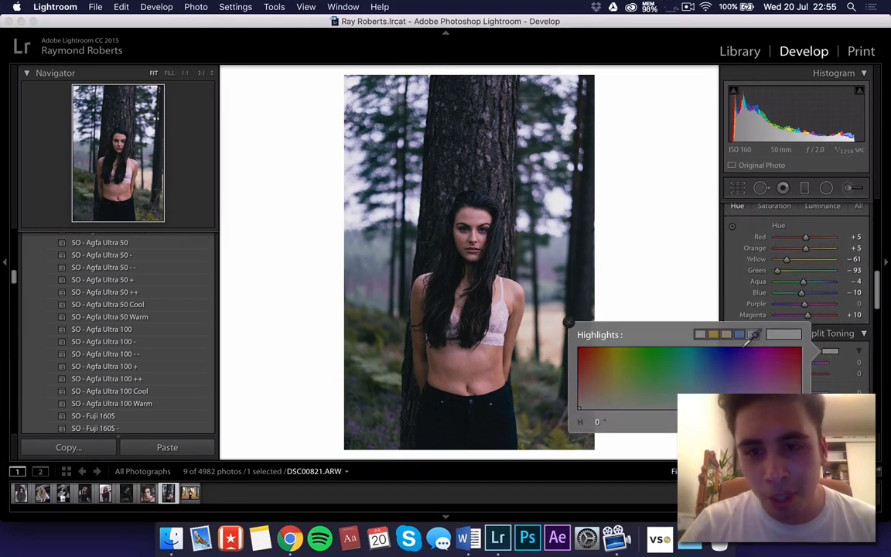
{"action": "left_click", "coordinate": [744, 338]}
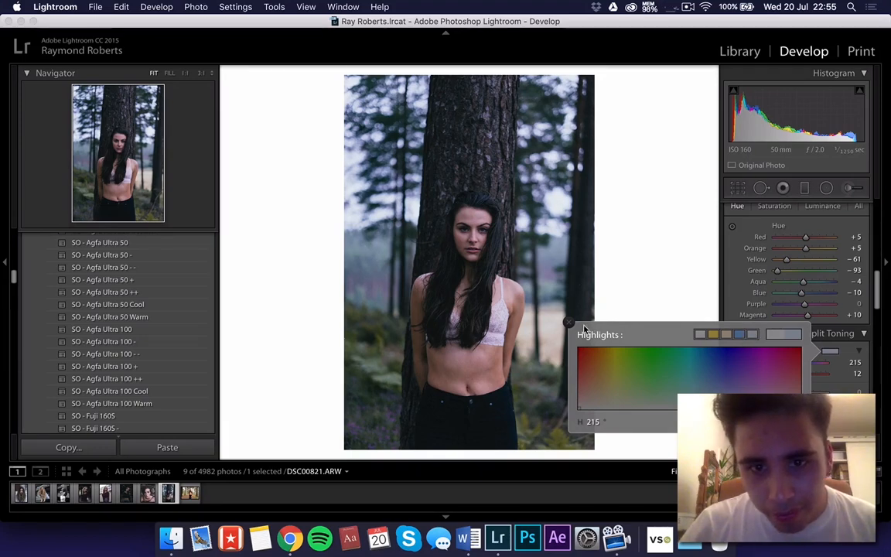
{"action": "left_click", "coordinate": [571, 323]}
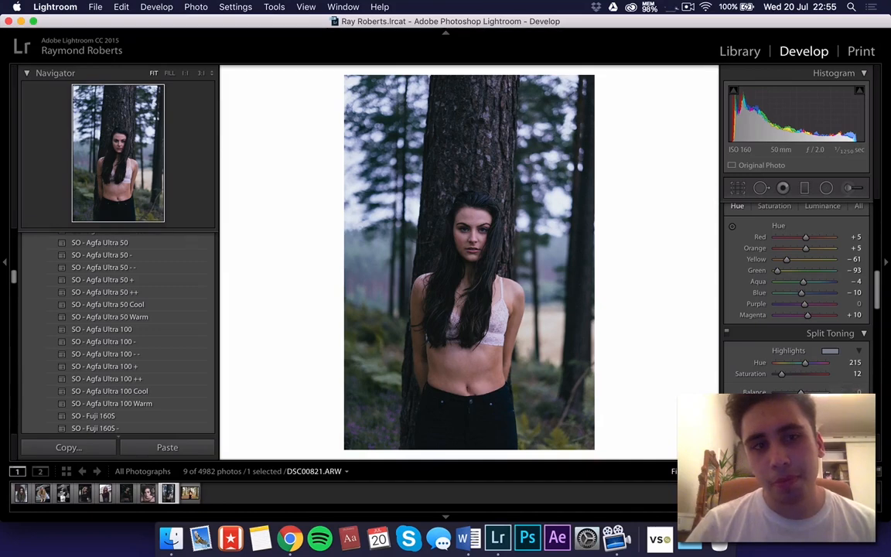
Step: Give the split-toning shadows a warm tint at Hue 37 and lower its saturation to a subtle level
{"action": "left_click", "coordinate": [830, 410]}
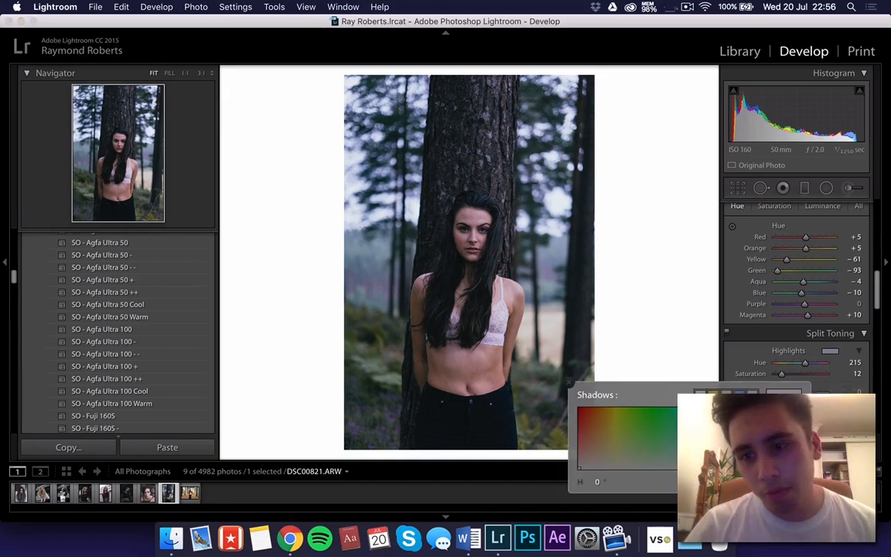
{"action": "left_click", "coordinate": [727, 392]}
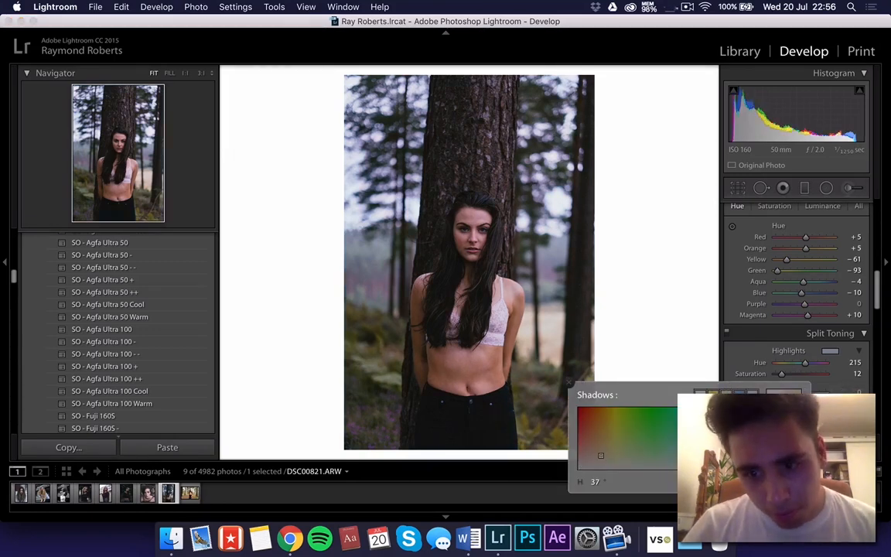
{"action": "left_click_drag", "start_coordinate": [600, 456], "coordinate": [601, 466]}
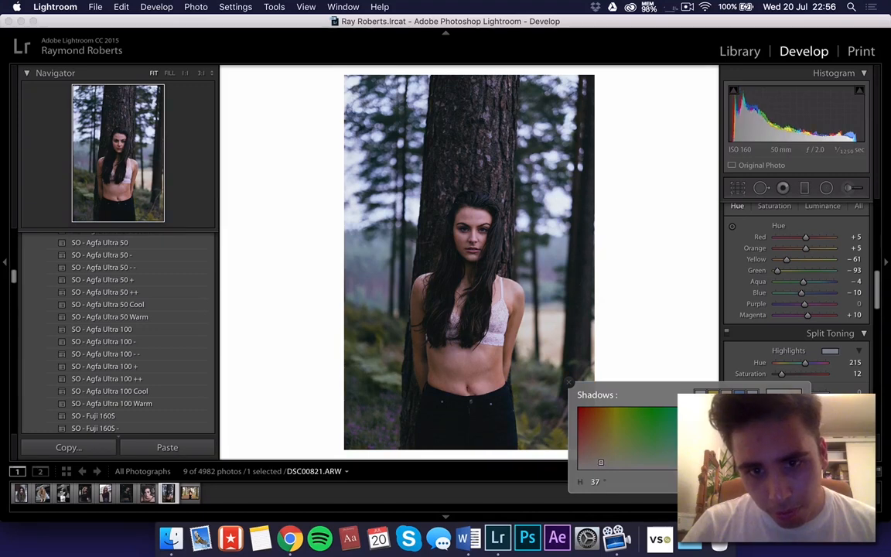
{"action": "left_click", "coordinate": [568, 382]}
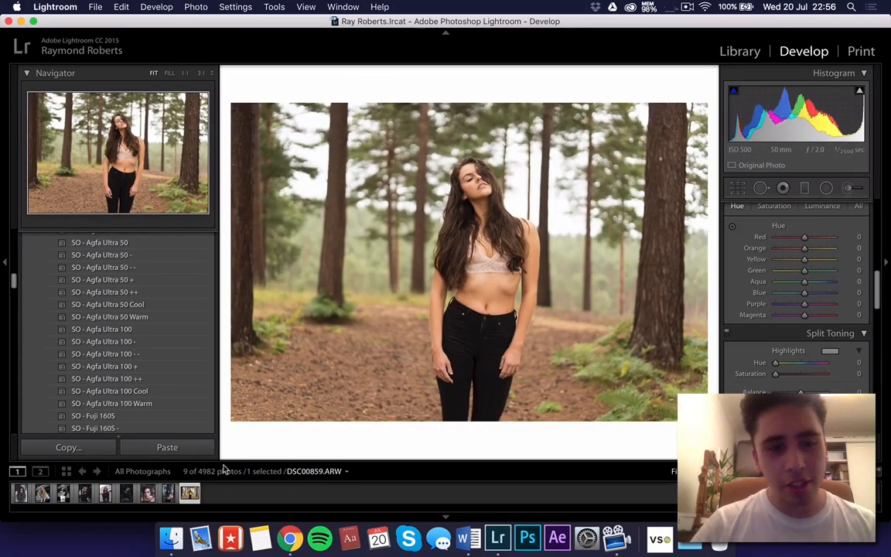
Step: Synchronize the develop settings of DSC00821.ARW to DSC00859.ARW
{"action": "left_click", "coordinate": [168, 492]}
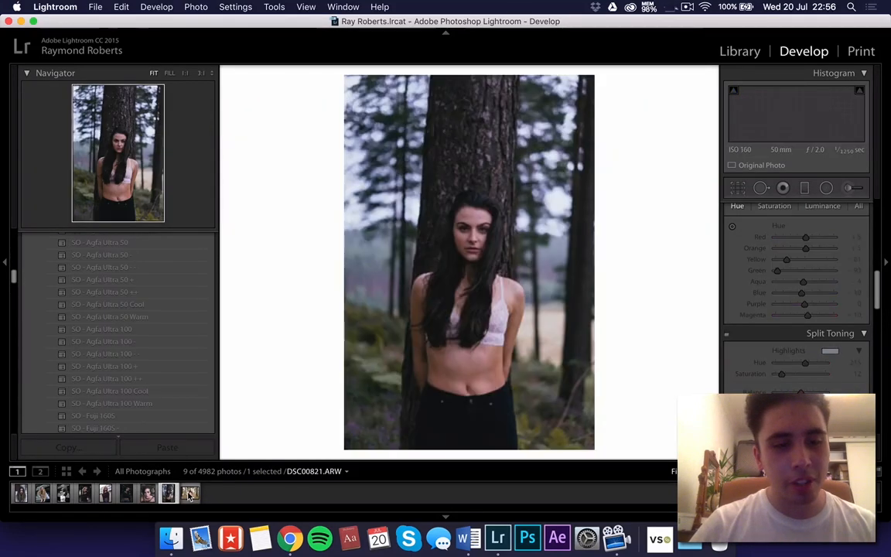
{"action": "left_click", "coordinate": [190, 493], "text": "super"}
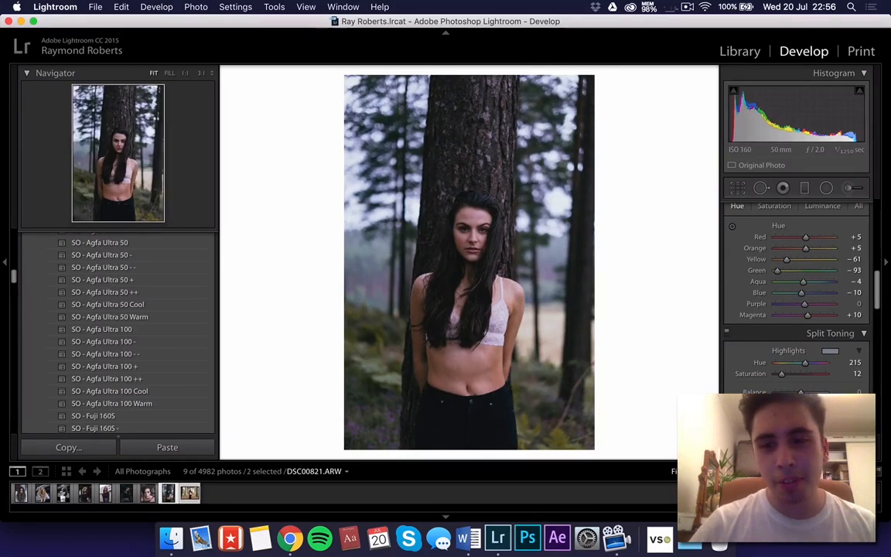
{"action": "key", "text": "super+shift+s"}
{"action": "key", "text": "Return"}
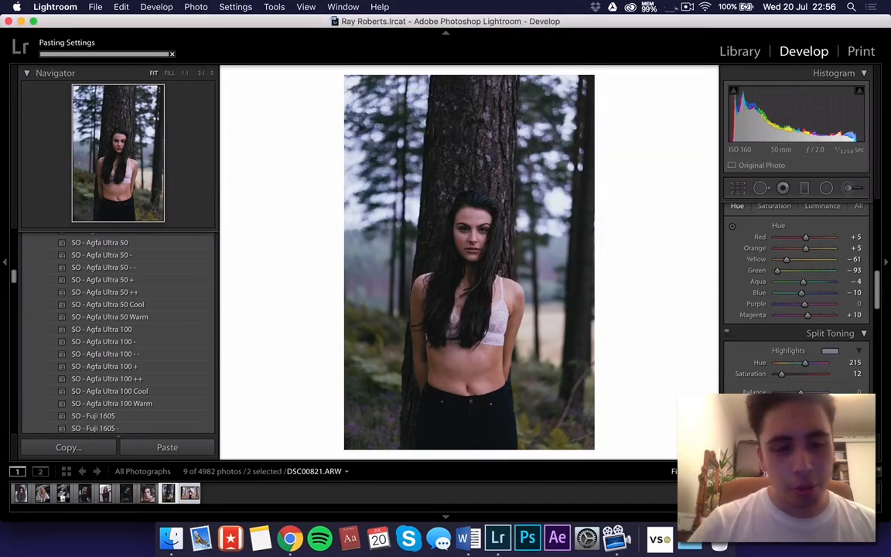
Step: Switch to DSC00859.ARW and lower its Exposure to −0.62 and its Tint to +18
{"action": "key", "text": "Right"}
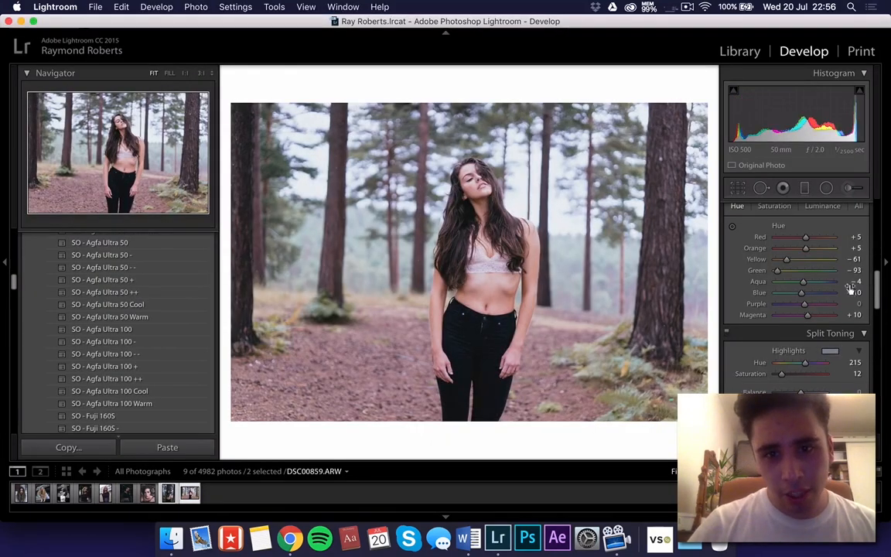
{"action": "scroll", "coordinate": [851, 288], "scroll_direction": "up", "scroll_amount": 10}
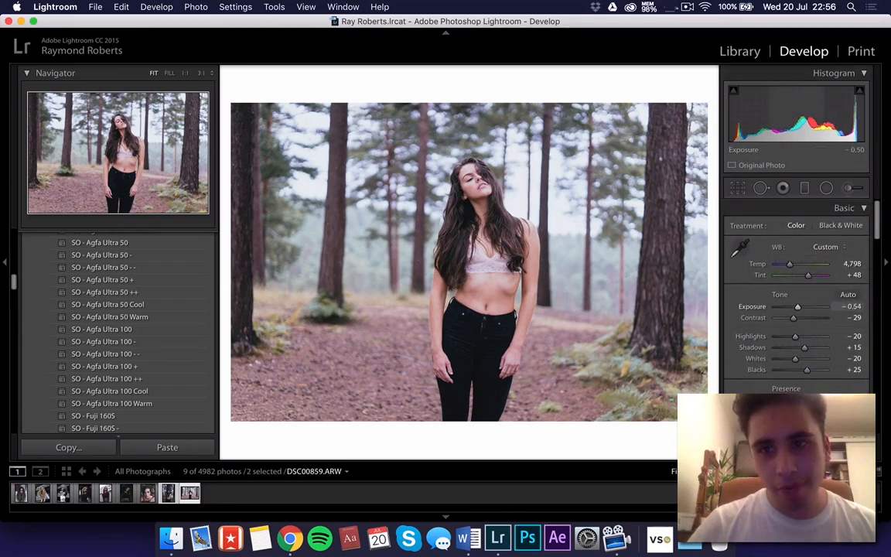
{"action": "left_click_drag", "start_coordinate": [798, 307], "coordinate": [797, 307]}
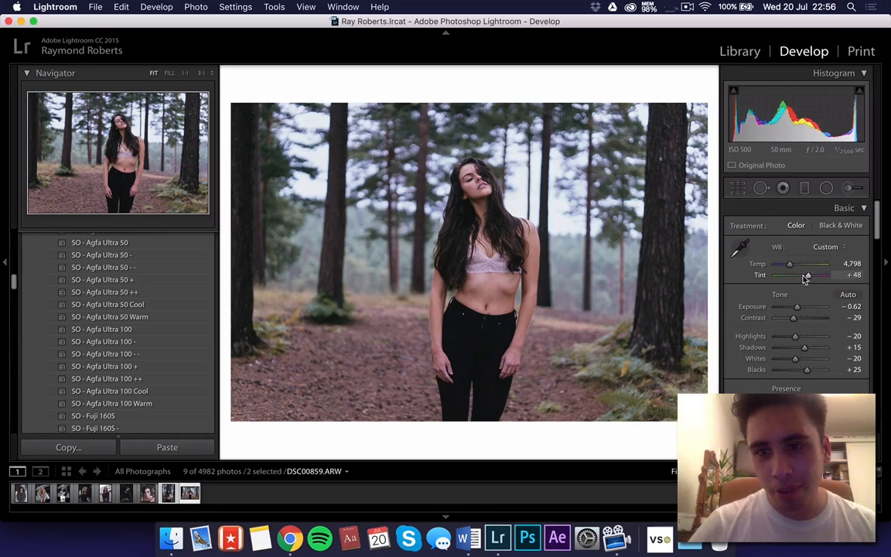
{"action": "left_click_drag", "start_coordinate": [803, 275], "coordinate": [803, 276]}
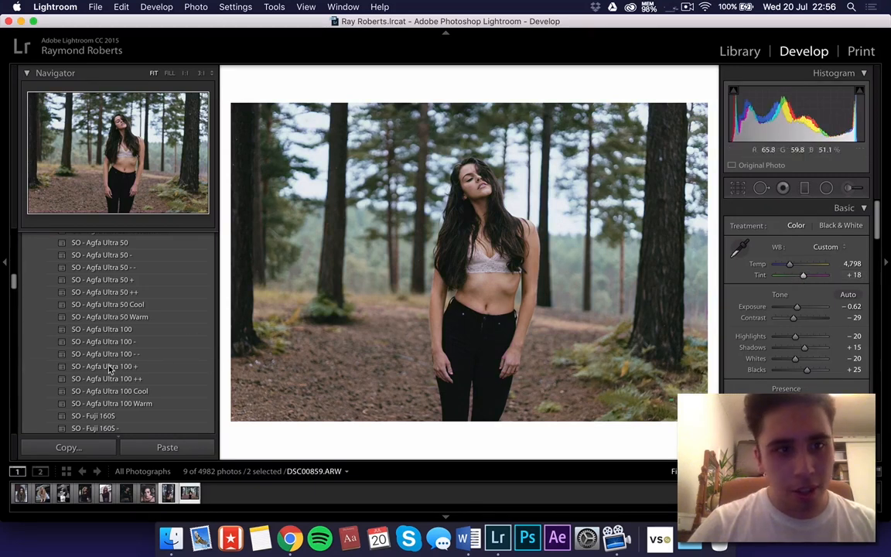
Step: Try the SO - Fuji 160S ++ preset on the photo
{"action": "scroll", "coordinate": [109, 370], "scroll_direction": "down", "scroll_amount": 3}
{"action": "scroll", "coordinate": [109, 369], "scroll_direction": "down", "scroll_amount": 2}
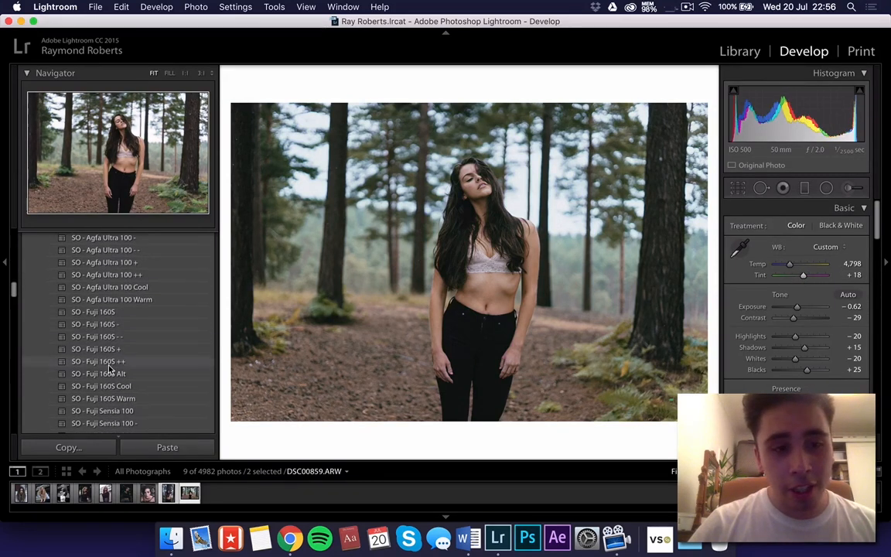
{"action": "left_click", "coordinate": [109, 367]}
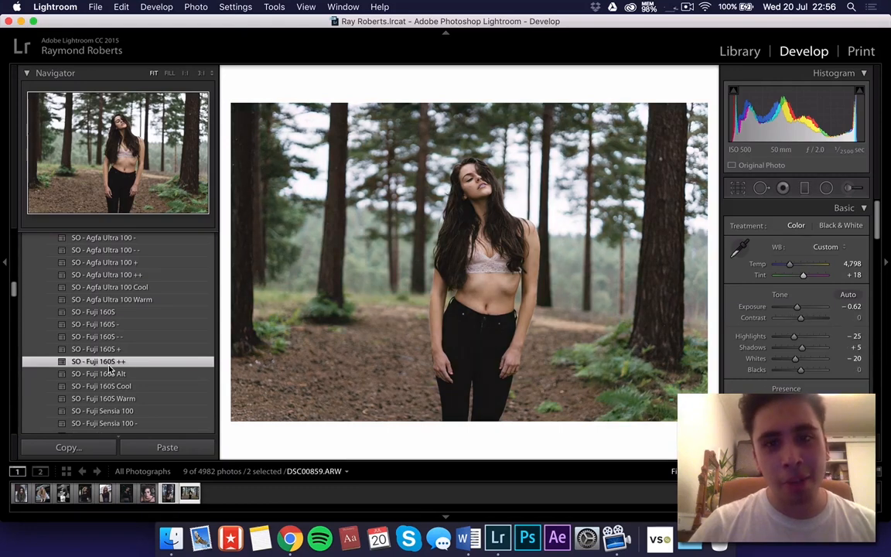
Step: Try the SO - Fuji Sensia 100 Alt preset with Contrast at −26 and Temp at 4,540
{"action": "scroll", "coordinate": [109, 370], "scroll_direction": "down", "scroll_amount": 5}
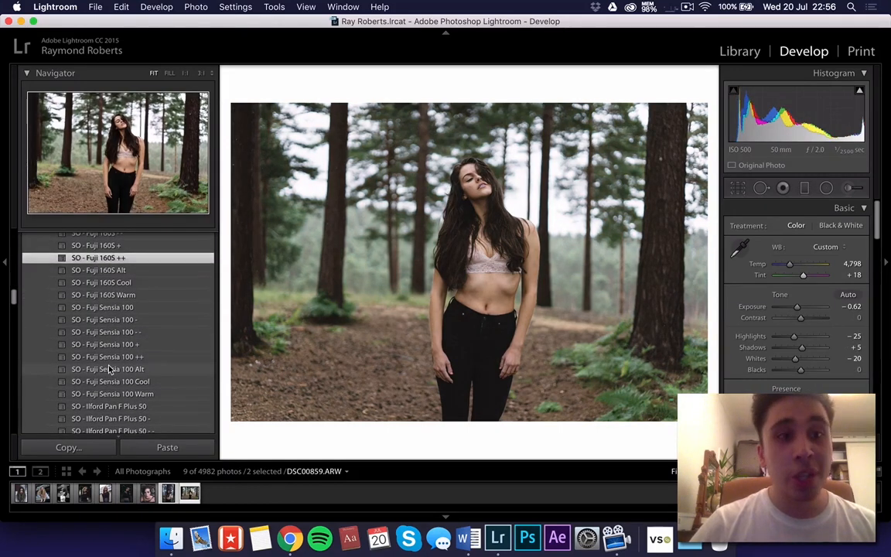
{"action": "left_click", "coordinate": [109, 369]}
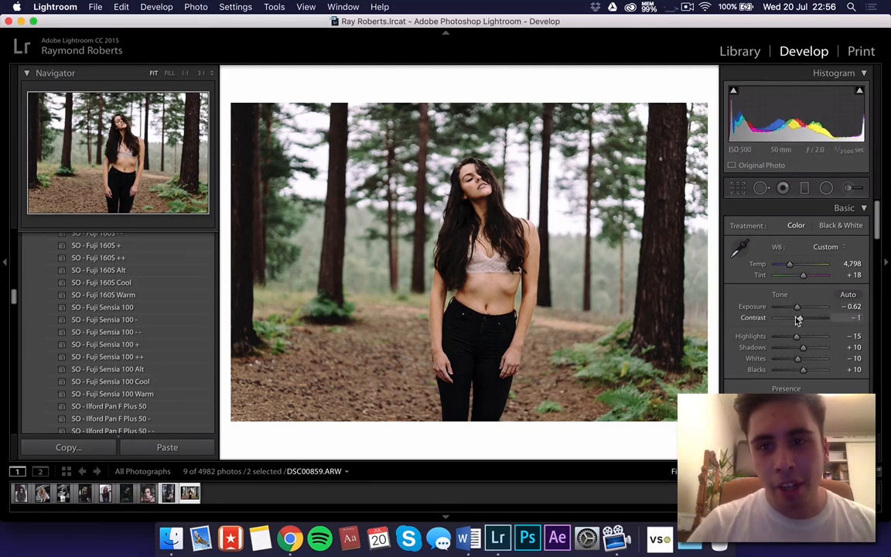
{"action": "left_click_drag", "start_coordinate": [800, 320], "coordinate": [792, 320]}
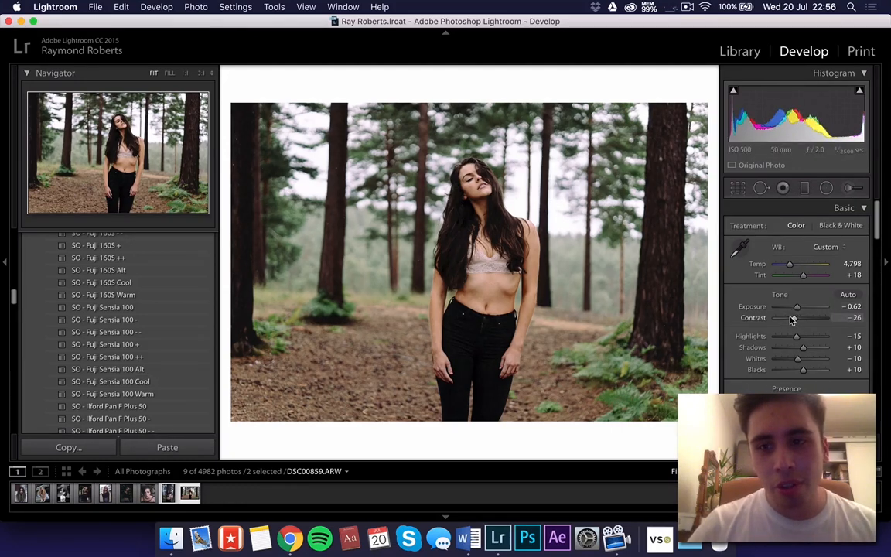
{"action": "left_click_drag", "start_coordinate": [784, 265], "coordinate": [788, 267]}
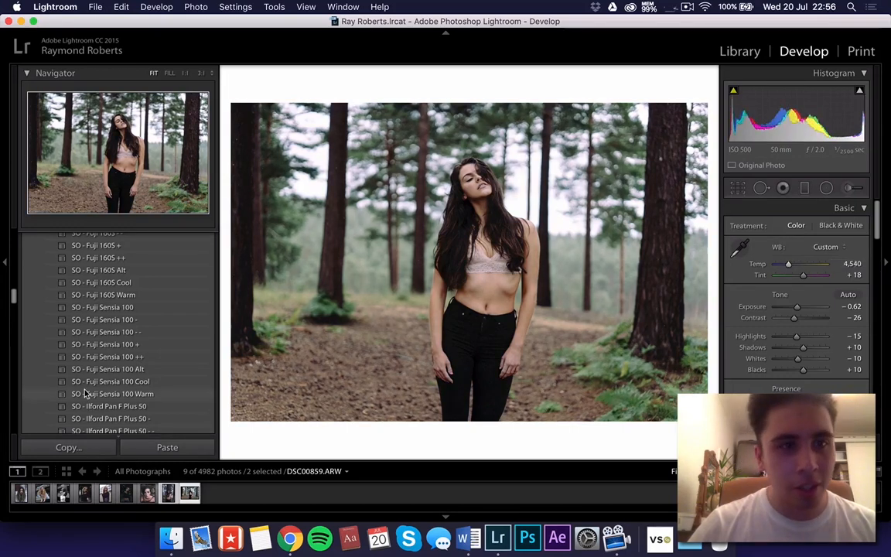
Step: Try the presets SO - Ilford Pan F Plus 50, 50 - and 50 - - on the photo, and undo all of them
{"action": "scroll", "coordinate": [85, 393], "scroll_direction": "down", "scroll_amount": 5}
{"action": "scroll", "coordinate": [85, 395], "scroll_direction": "down", "scroll_amount": 12}
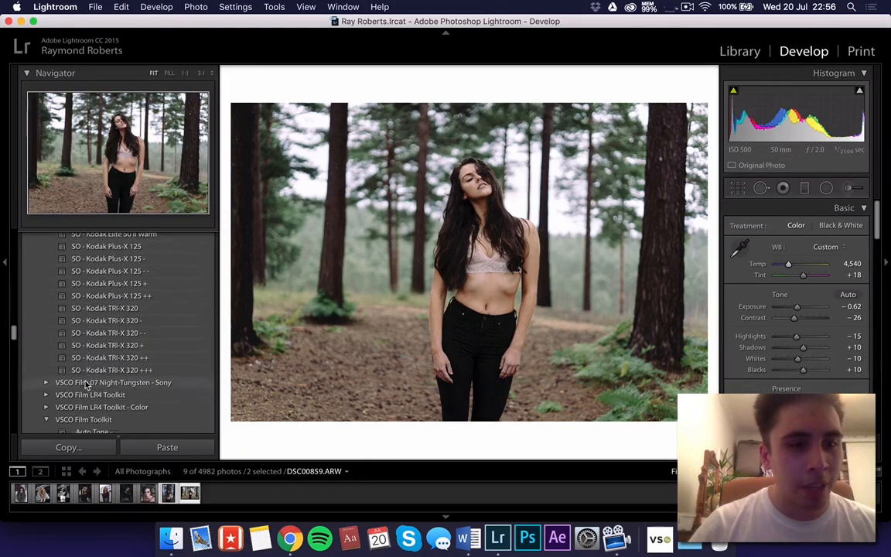
{"action": "scroll", "coordinate": [85, 391], "scroll_direction": "up", "scroll_amount": 10}
{"action": "scroll", "coordinate": [86, 386], "scroll_direction": "up", "scroll_amount": 2}
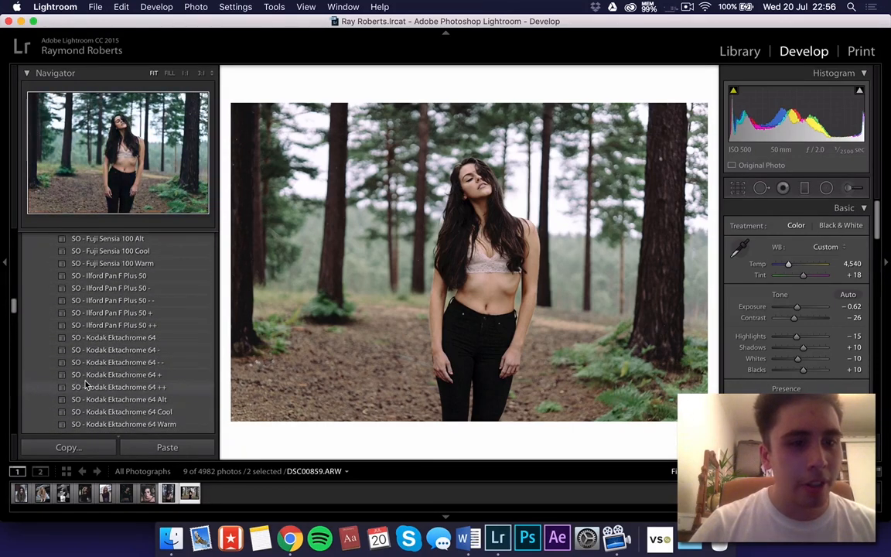
{"action": "left_click", "coordinate": [113, 279]}
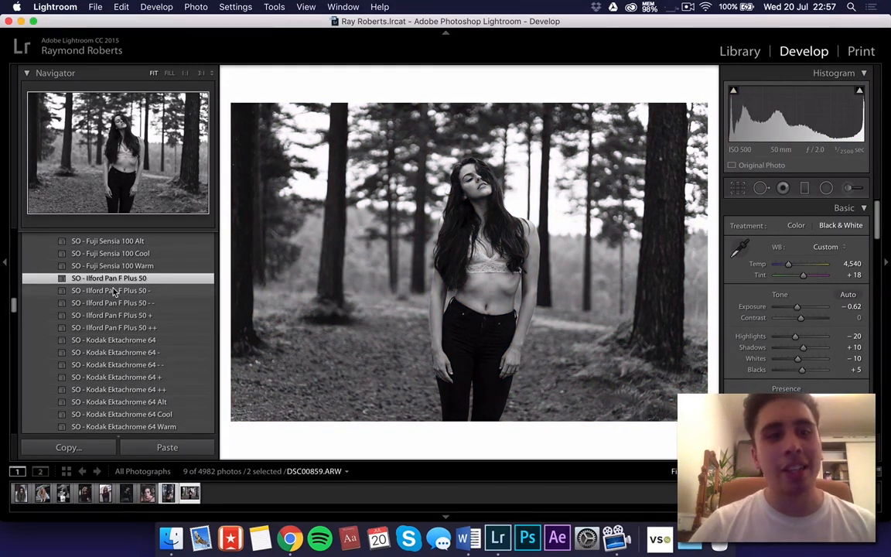
{"action": "left_click", "coordinate": [113, 291]}
{"action": "left_click", "coordinate": [115, 303]}
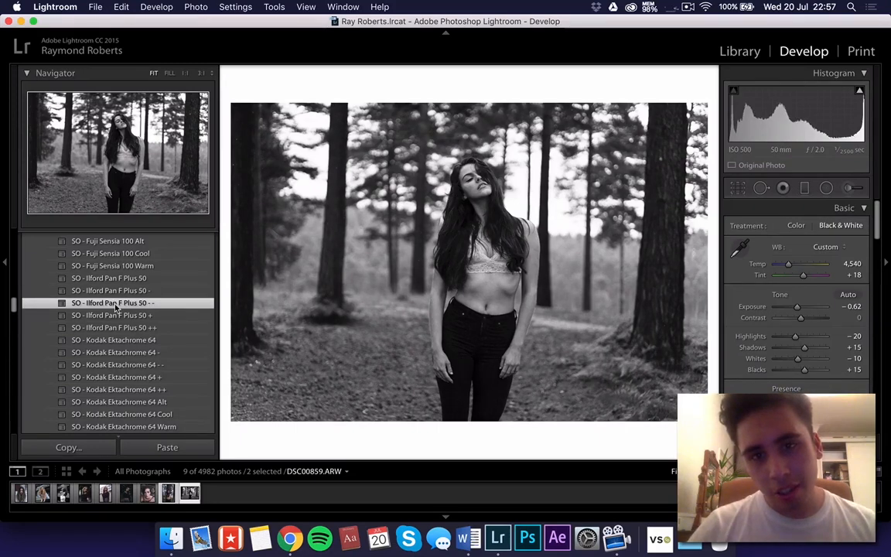
{"action": "key", "text": "super+z"}
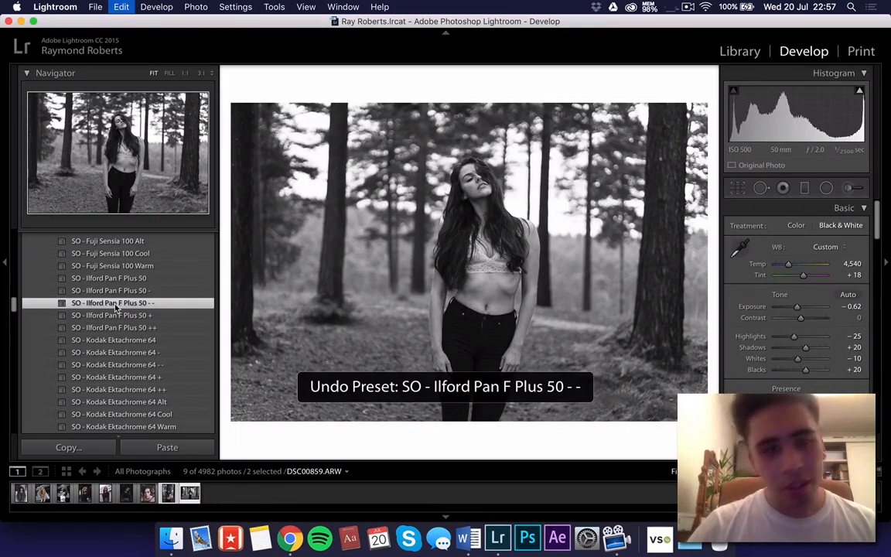
{"action": "key", "text": "super+z"}
{"action": "key", "text": "super+z"}
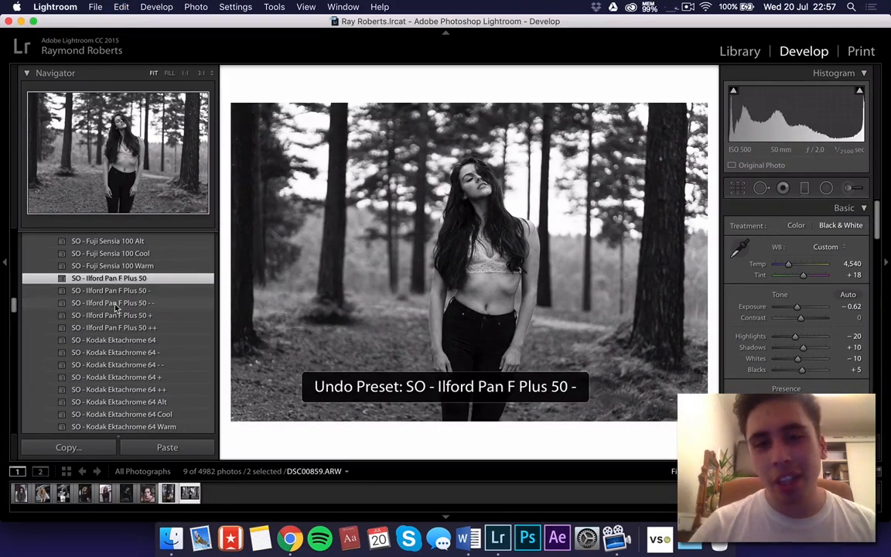
{"action": "key", "text": "super+z"}
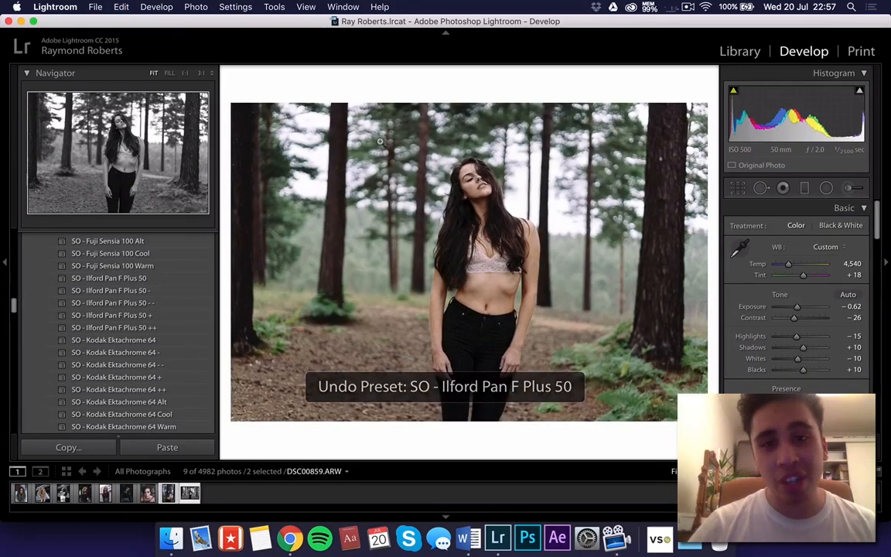
Step: Apply the SO - Fuji Sensia 100 - preset and cool the white balance to Temp 4,255
{"action": "scroll", "coordinate": [127, 333], "scroll_direction": "up", "scroll_amount": 3}
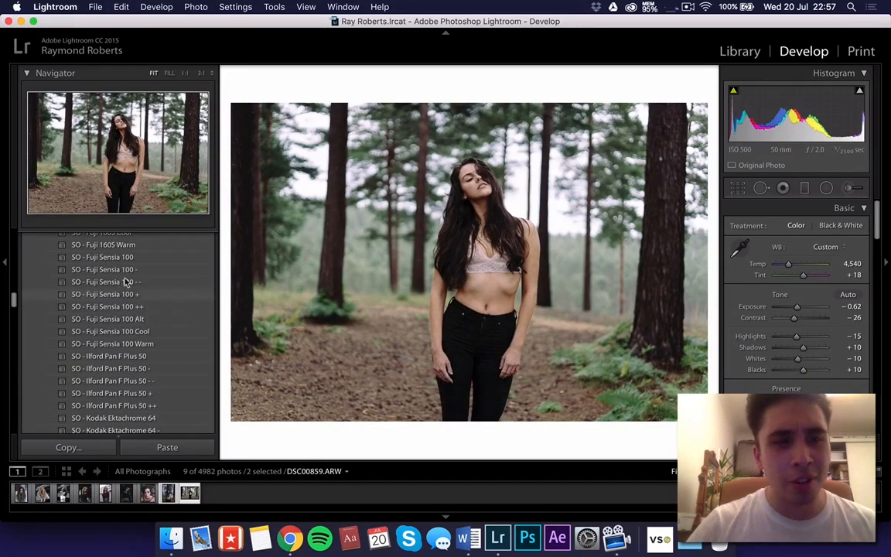
{"action": "left_click", "coordinate": [122, 271]}
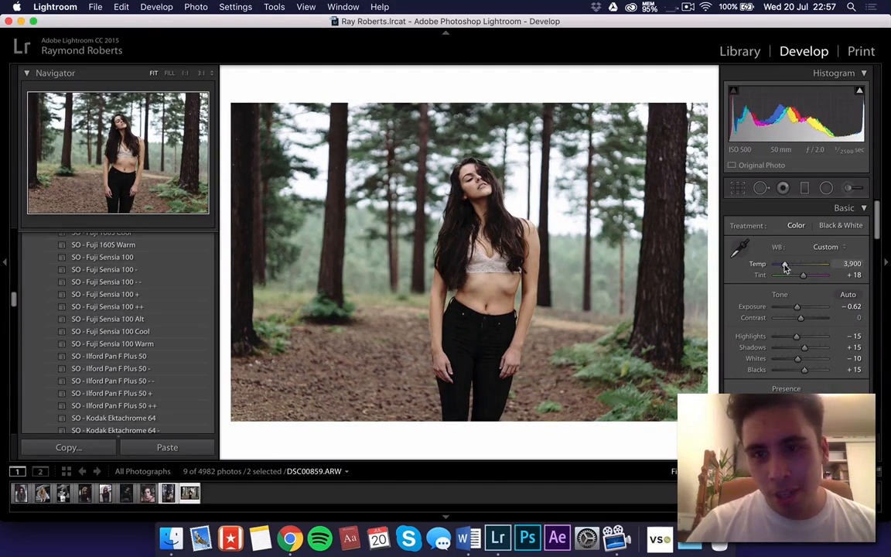
{"action": "left_click_drag", "start_coordinate": [789, 264], "coordinate": [786, 267]}
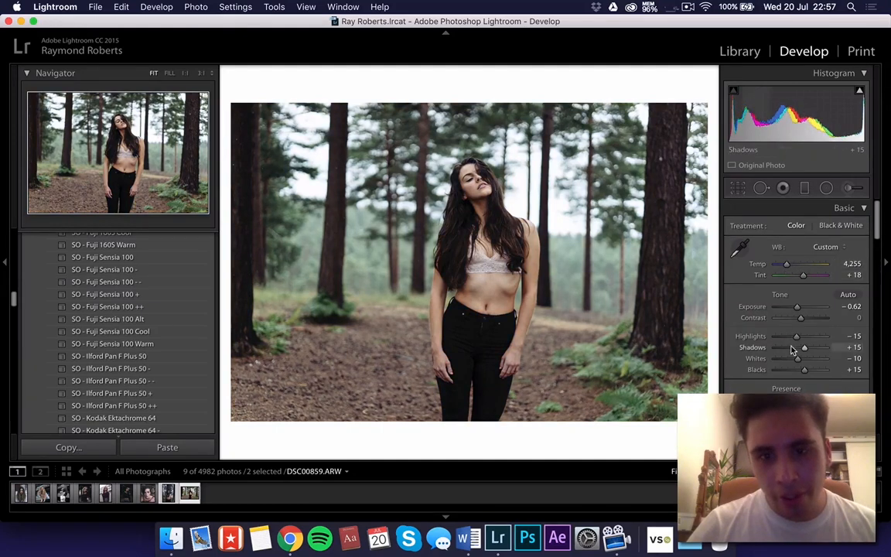
Step: Lower Exposure to −0.68 and set Tint to +20, comparing the photo with DSC00821.ARW
{"action": "scroll", "coordinate": [793, 348], "scroll_direction": "down", "scroll_amount": 10}
{"action": "scroll", "coordinate": [791, 350], "scroll_direction": "up", "scroll_amount": 10}
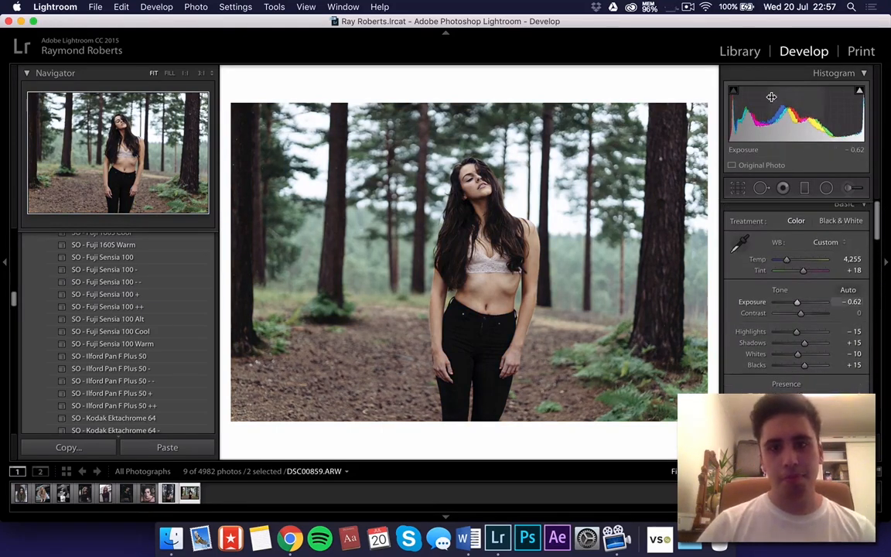
{"action": "left_click_drag", "start_coordinate": [799, 301], "coordinate": [797, 302]}
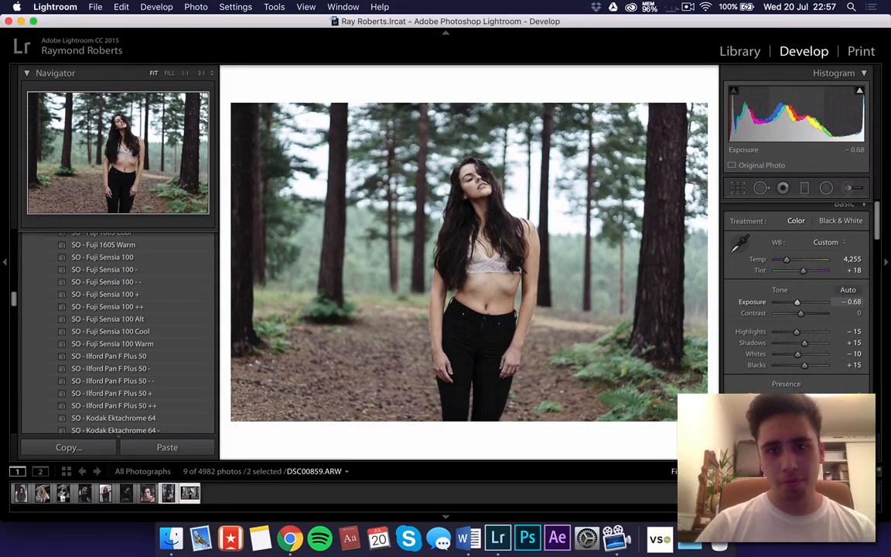
{"action": "key", "text": "Right"}
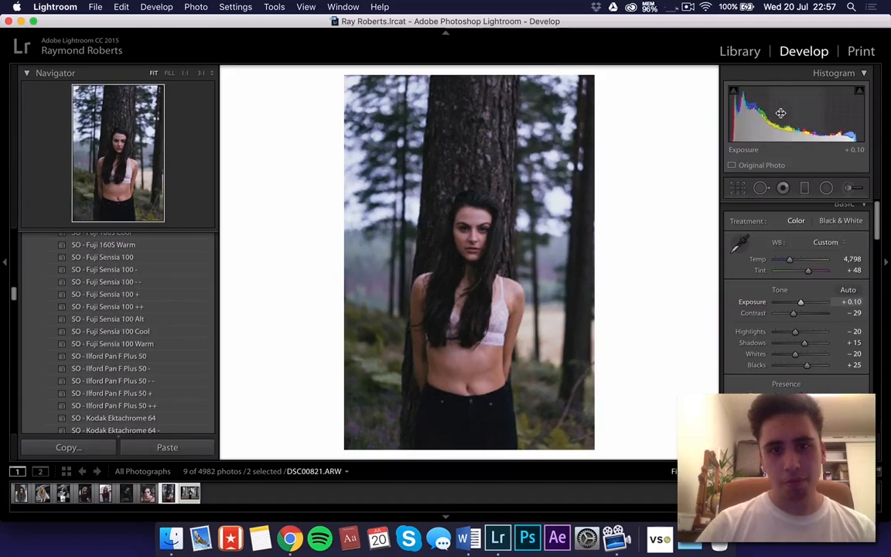
{"action": "key", "text": "Left"}
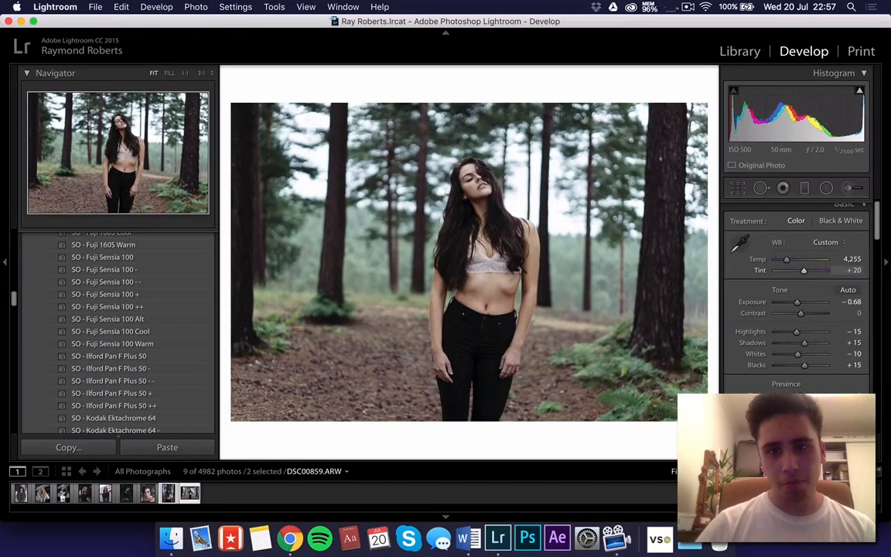
Step: Shift the Green hue to −39 and activate the Adjustment Brush
{"action": "scroll", "coordinate": [833, 284], "scroll_direction": "down", "scroll_amount": 10}
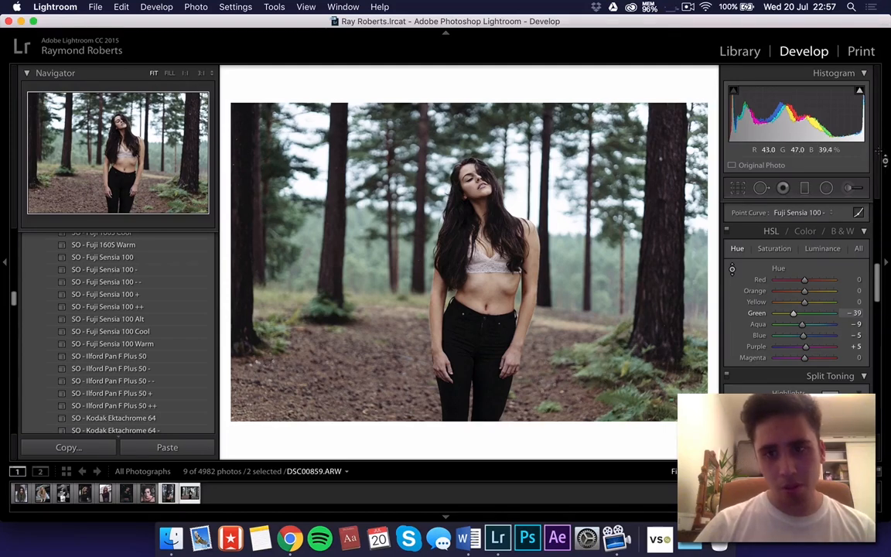
{"action": "left_click", "coordinate": [848, 187]}
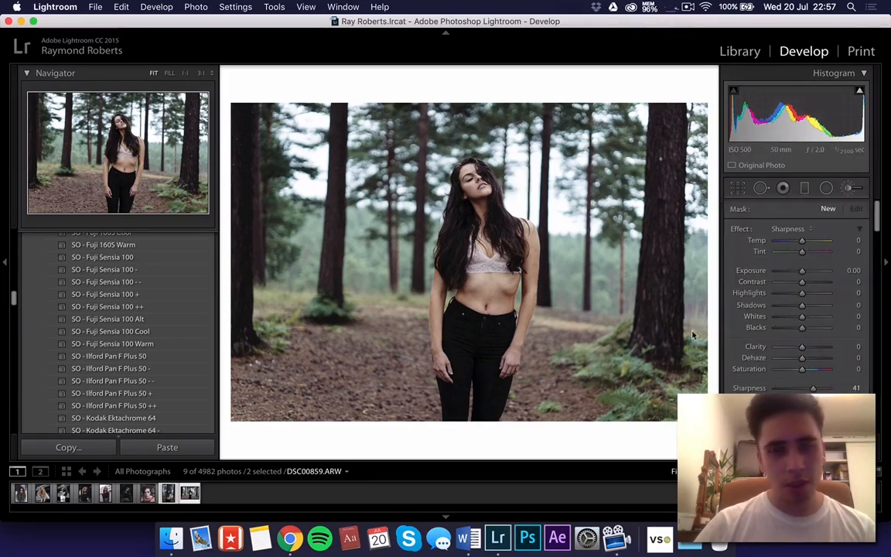
Step: Try the SO - Fuji 160S - preset on the photo, and undo it
{"action": "scroll", "coordinate": [120, 340], "scroll_direction": "up", "scroll_amount": 5}
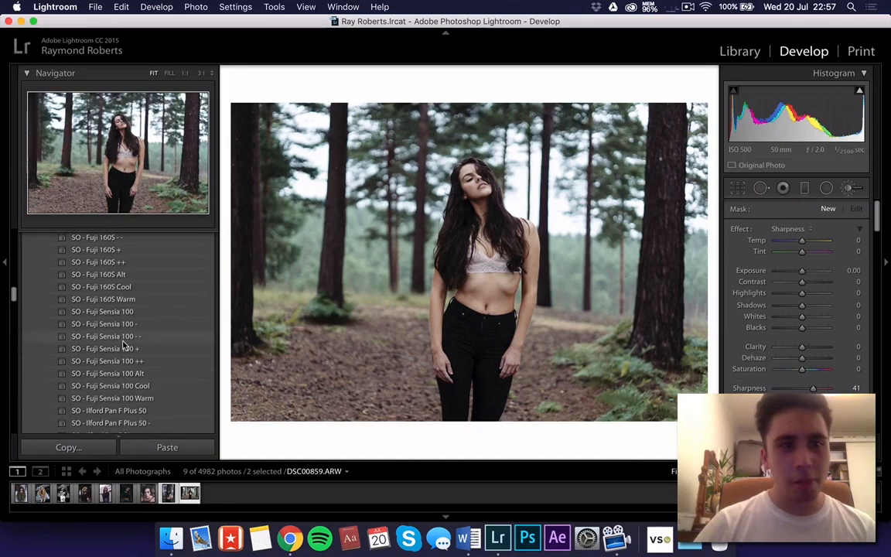
{"action": "scroll", "coordinate": [112, 322], "scroll_direction": "up", "scroll_amount": 3}
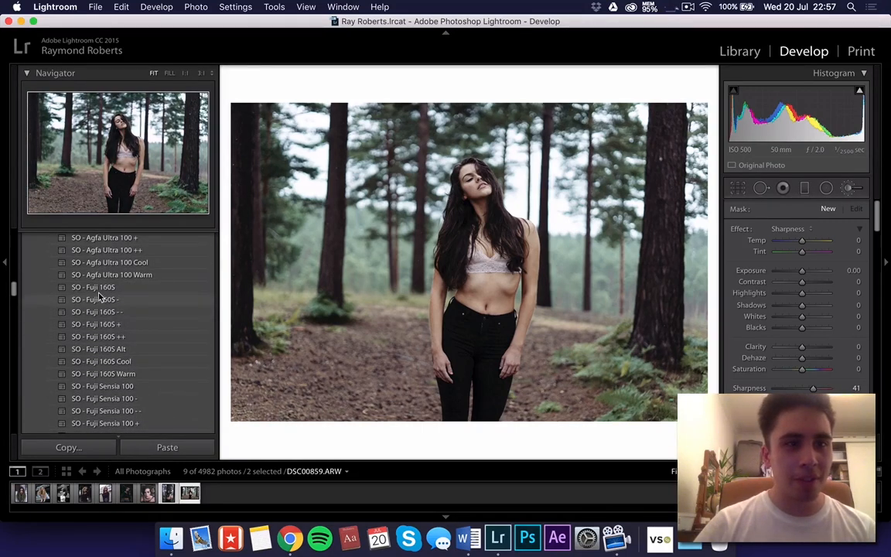
{"action": "left_click", "coordinate": [99, 299]}
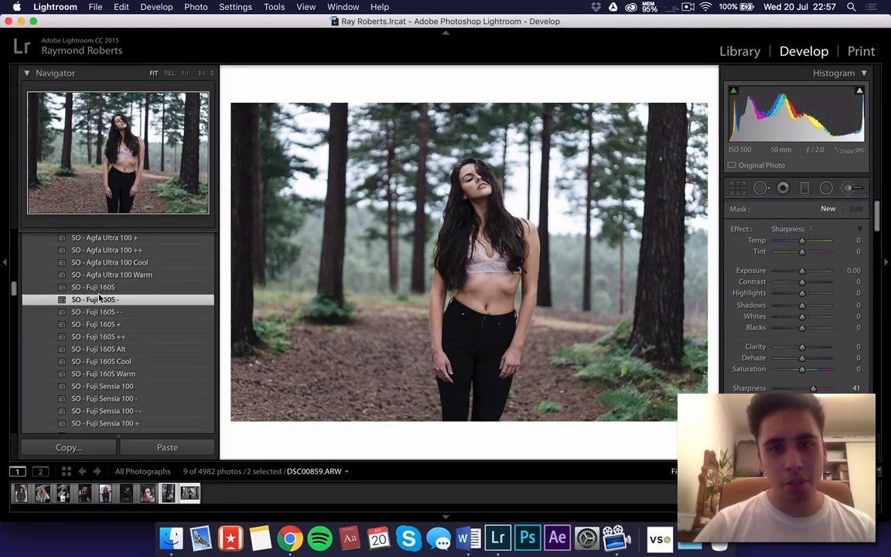
{"action": "key", "text": "super+z"}
Step: Try the SO - Agfa Ultra 100 preset on the photo
{"action": "scroll", "coordinate": [101, 286], "scroll_direction": "up", "scroll_amount": 5}
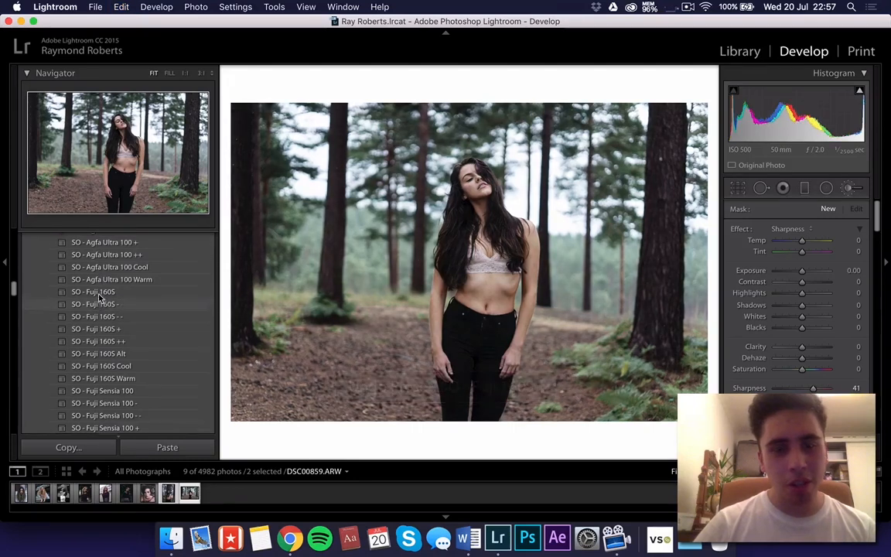
{"action": "left_click", "coordinate": [102, 264]}
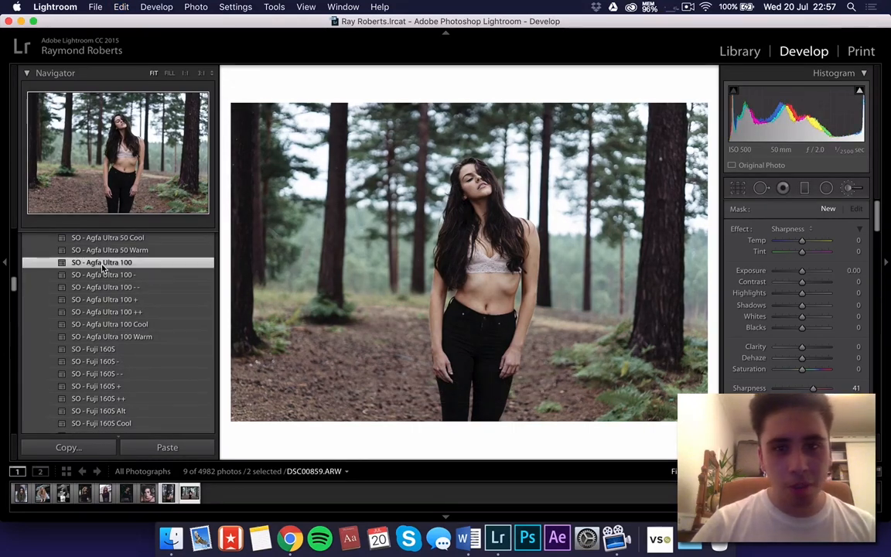
{"action": "key", "text": "super+z"}
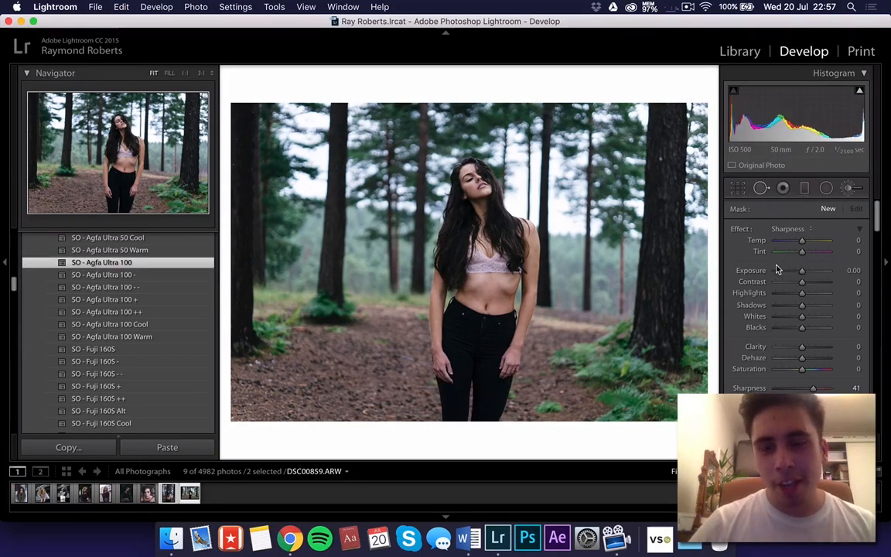
Step: Set the Adjustment Brush Contrast to −45 and apply the SO - Agfa Ultra 50 - preset to the photo
{"action": "left_click_drag", "start_coordinate": [791, 281], "coordinate": [792, 285]}
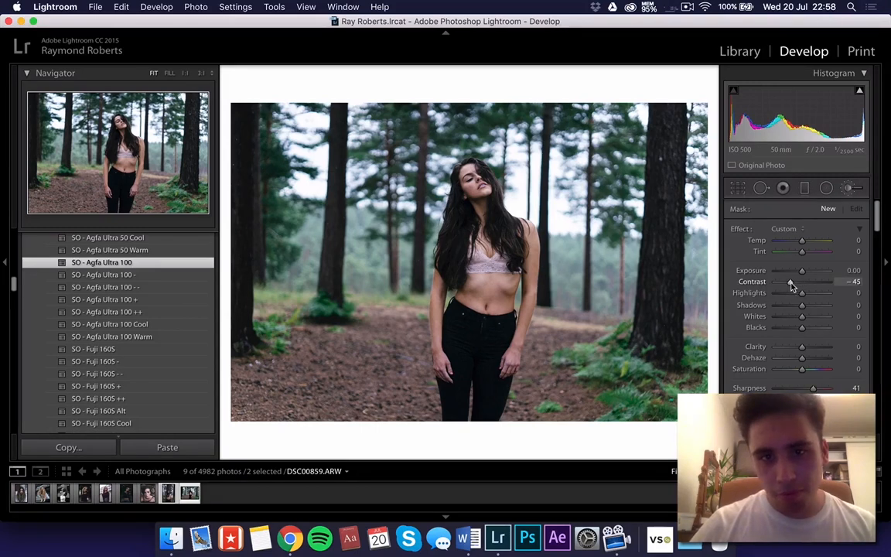
{"action": "scroll", "coordinate": [137, 309], "scroll_direction": "up", "scroll_amount": 5}
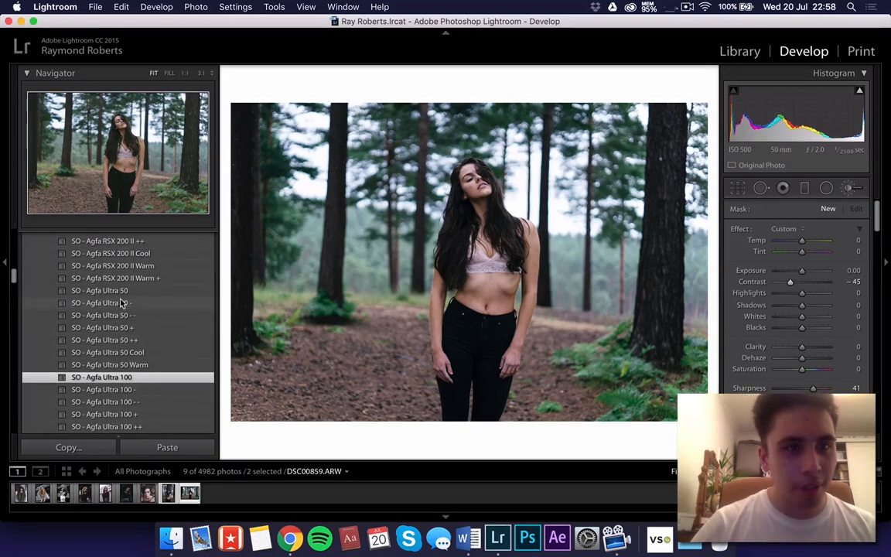
{"action": "left_click", "coordinate": [122, 303]}
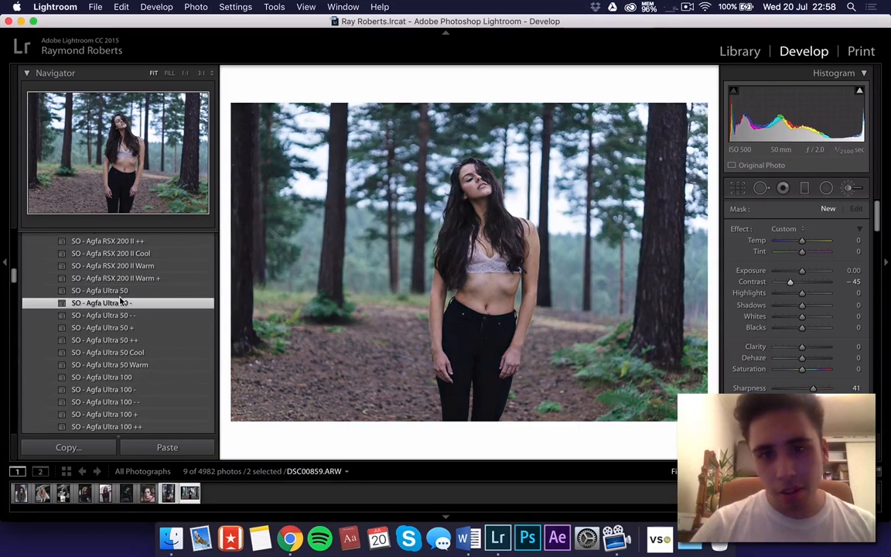
Step: Set the Adjustment Brush Exposure to −0.79 and lower the forest photo's overall Exposure to −1.10
{"action": "mouse_move", "coordinate": [800, 269]}
{"action": "left_mouse_down"}
{"action": "mouse_move", "coordinate": [790, 271]}
{"action": "mouse_move", "coordinate": [797, 273]}
{"action": "left_mouse_up"}
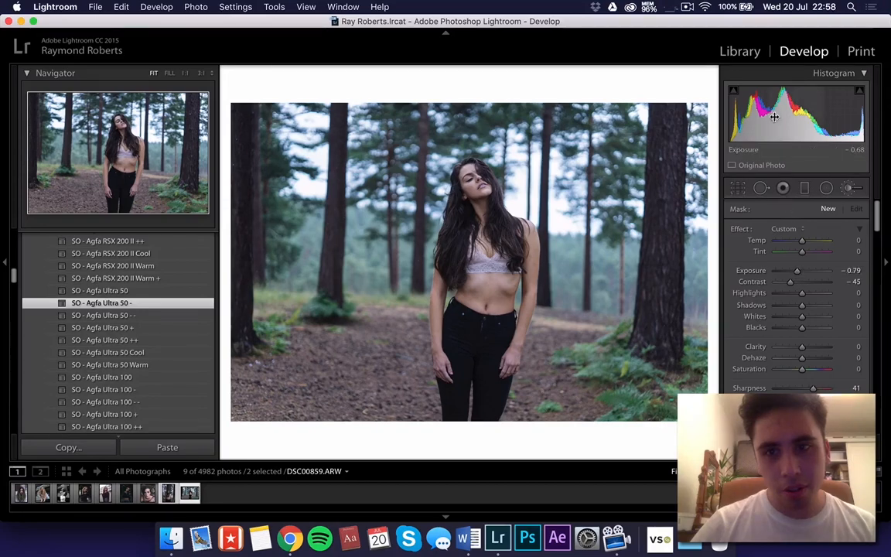
{"action": "mouse_move", "coordinate": [776, 115]}
{"action": "left_mouse_down"}
{"action": "mouse_move", "coordinate": [757, 116]}
{"action": "mouse_move", "coordinate": [765, 115]}
{"action": "left_mouse_up"}
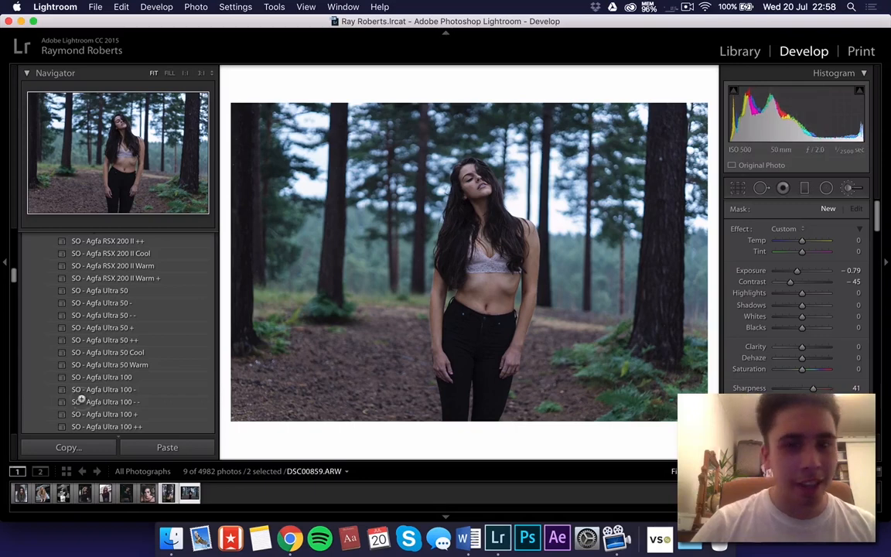
Step: Try warming the photo's white balance Temp to 5,662, and undo it
{"action": "scroll", "coordinate": [106, 299], "scroll_direction": "up", "scroll_amount": 4}
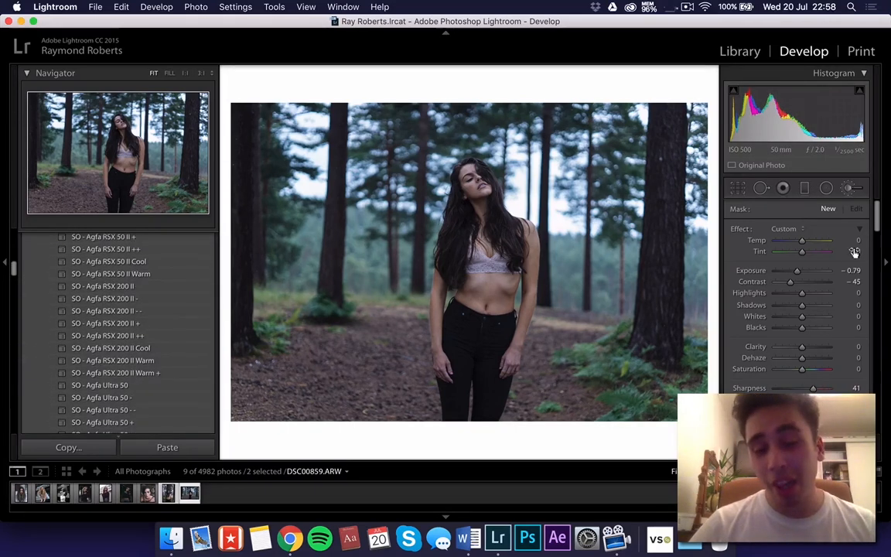
{"action": "scroll", "coordinate": [797, 324], "scroll_direction": "down", "scroll_amount": 10}
{"action": "scroll", "coordinate": [836, 359], "scroll_direction": "down", "scroll_amount": 6}
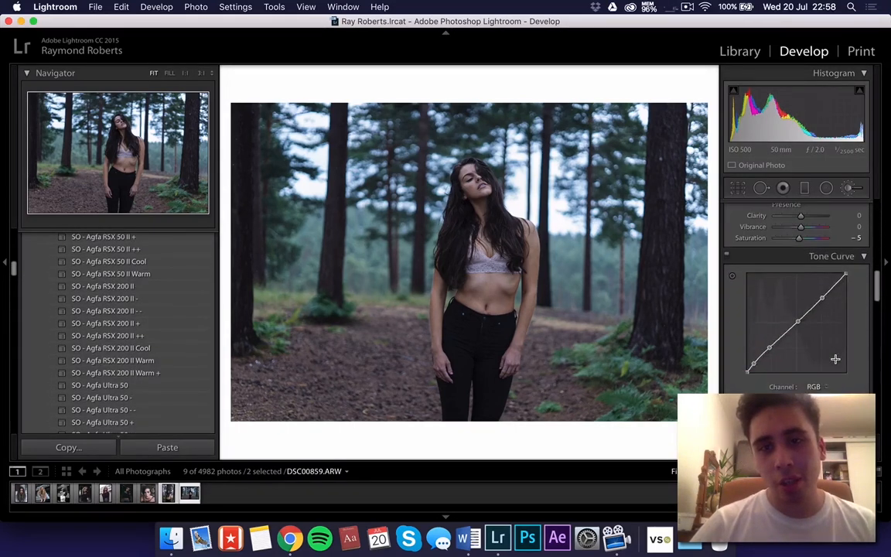
{"action": "scroll", "coordinate": [734, 333], "scroll_direction": "down", "scroll_amount": 8}
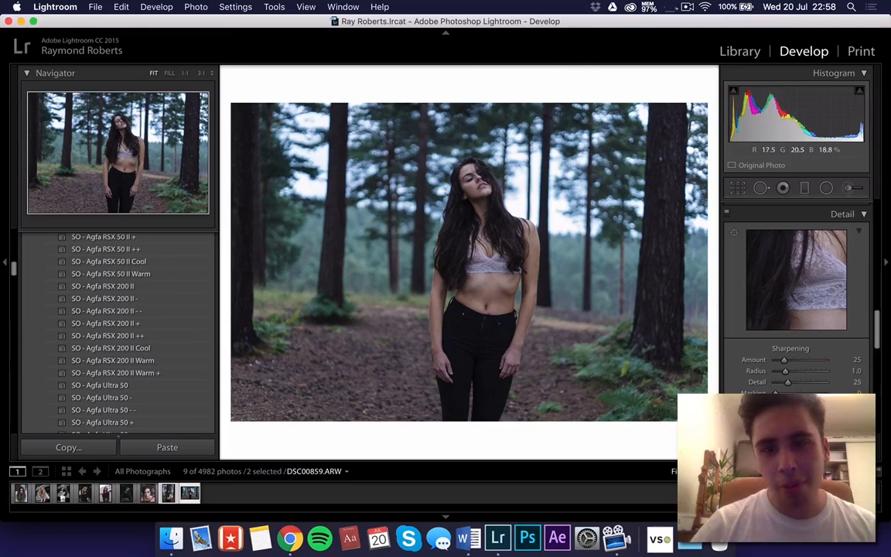
{"action": "scroll", "coordinate": [735, 344], "scroll_direction": "up", "scroll_amount": 10}
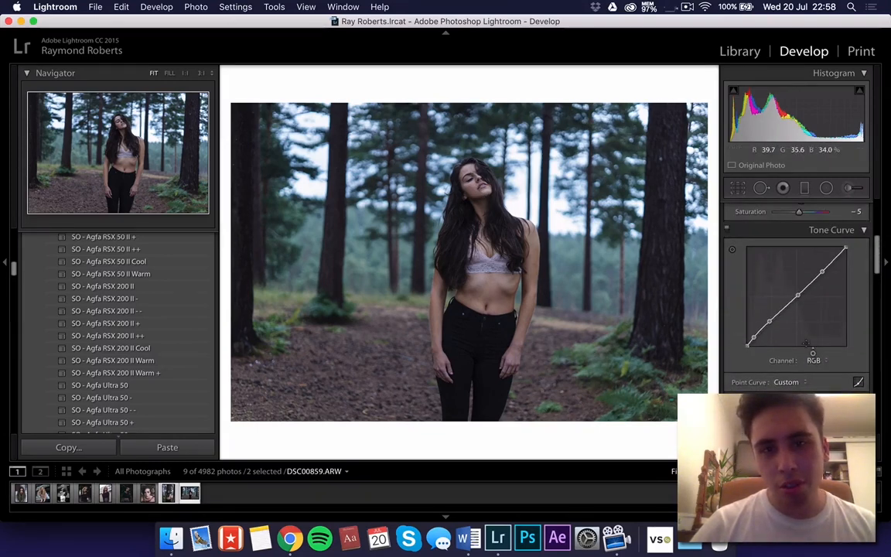
{"action": "scroll", "coordinate": [806, 344], "scroll_direction": "up", "scroll_amount": 5}
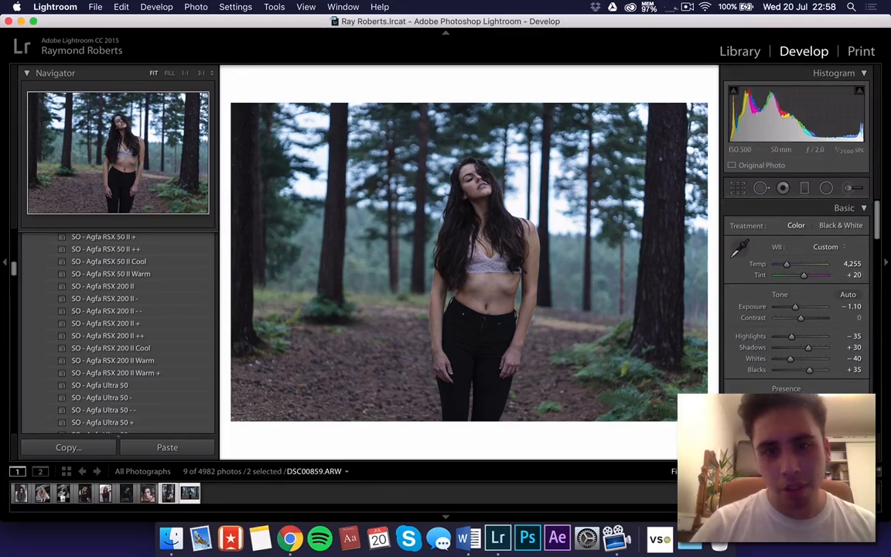
{"action": "key", "text": "super+z"}
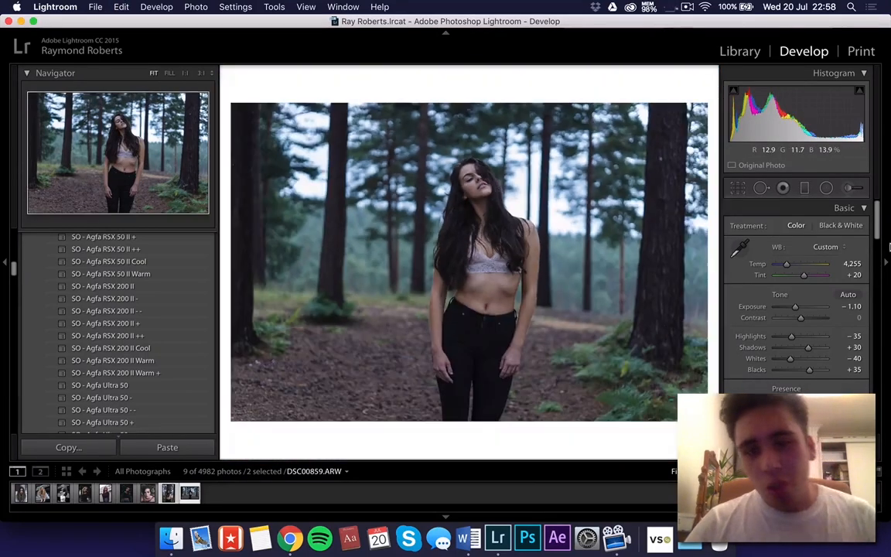
{"action": "left_click_drag", "start_coordinate": [843, 266], "coordinate": [860, 263]}
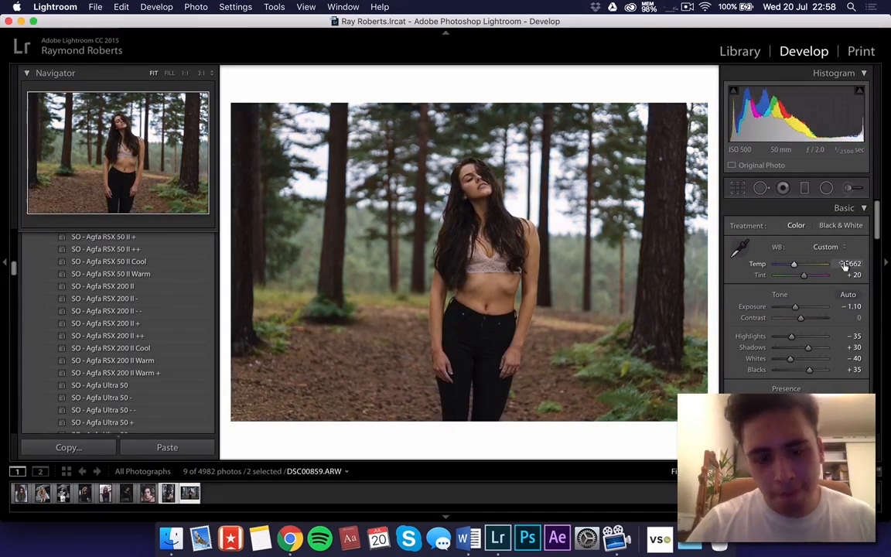
{"action": "key", "text": "super+z"}
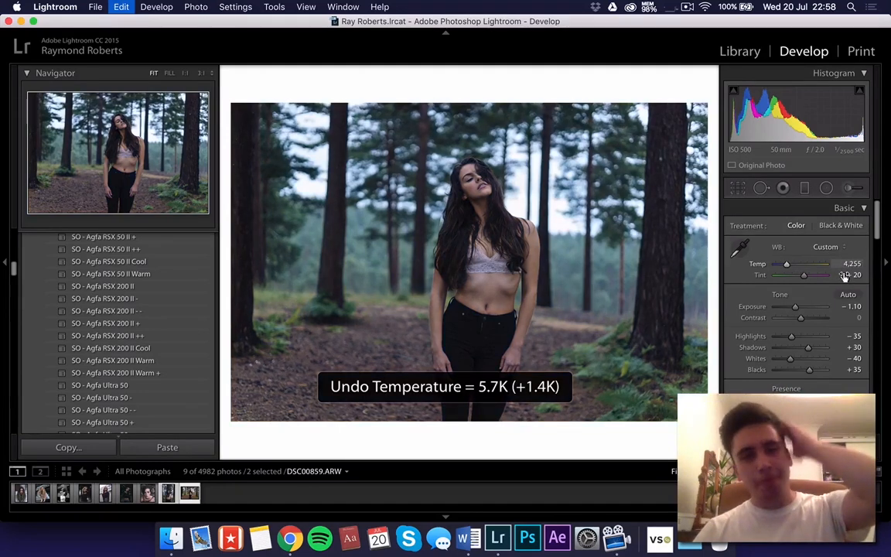
Step: Switch the Adjustment Brush to the Sharpness effect and close the brush
{"action": "left_click", "coordinate": [847, 189]}
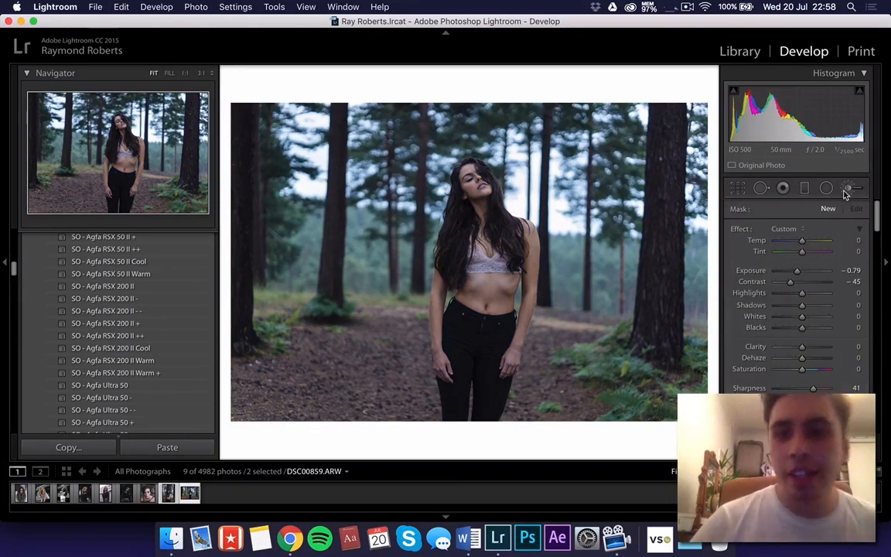
{"action": "left_click", "coordinate": [803, 228]}
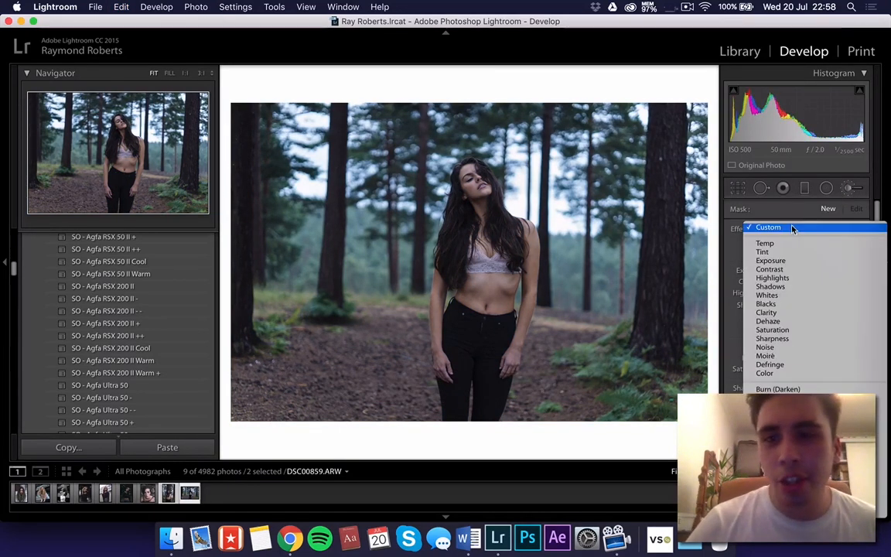
{"action": "left_click", "coordinate": [772, 338]}
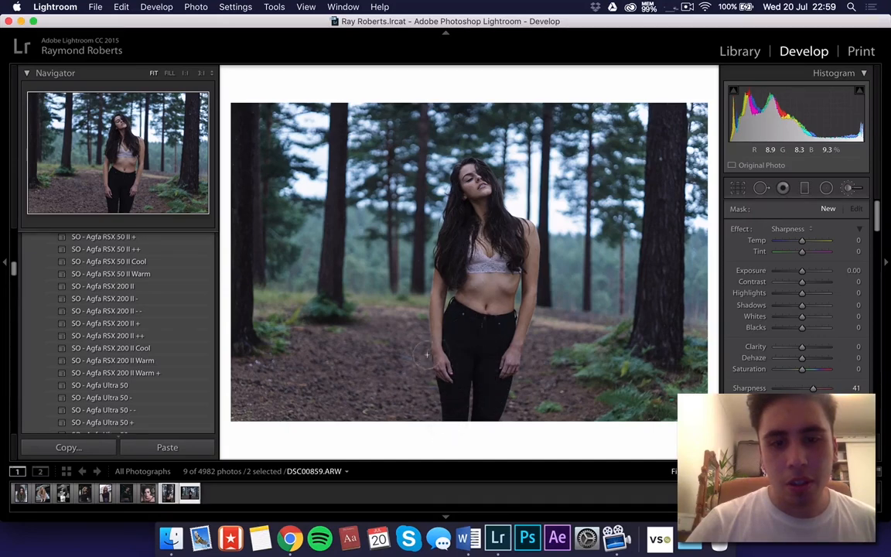
{"action": "left_click", "coordinate": [453, 266]}
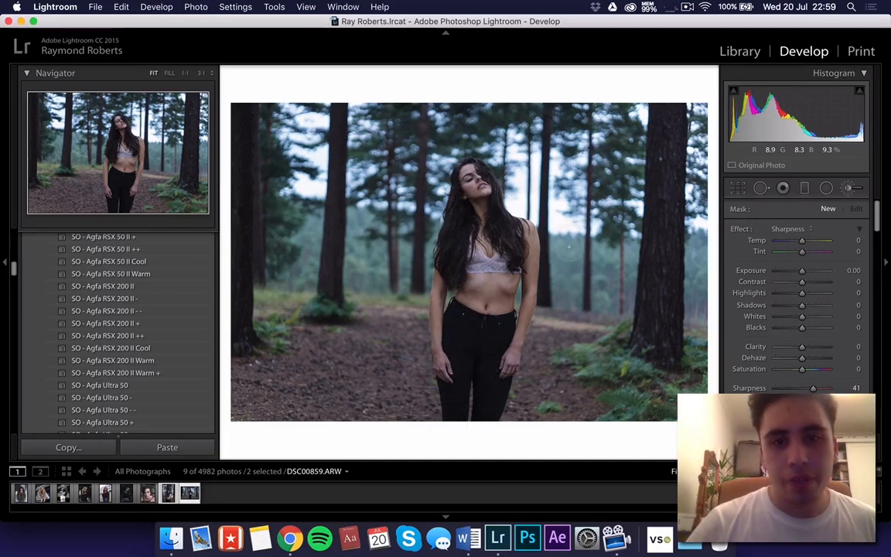
{"action": "left_click", "coordinate": [856, 190]}
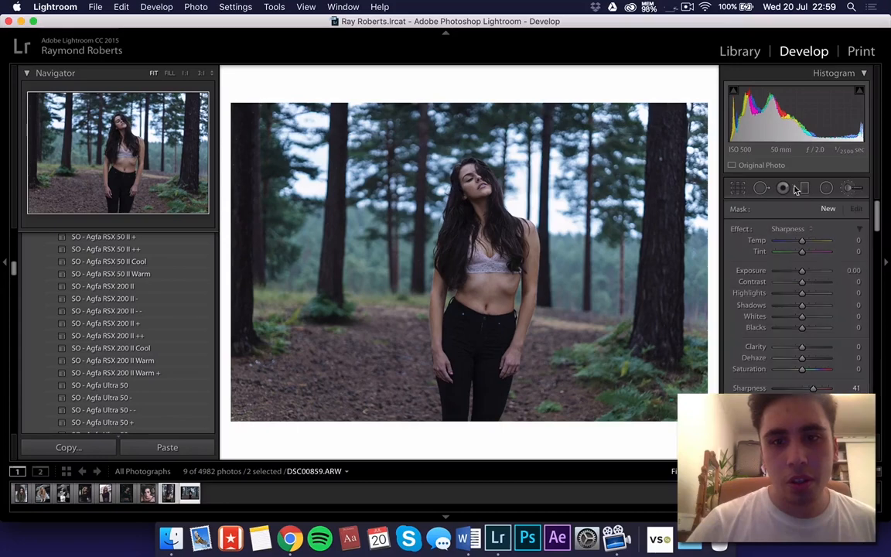
{"action": "left_click", "coordinate": [537, 245]}
{"action": "left_click", "coordinate": [344, 301]}
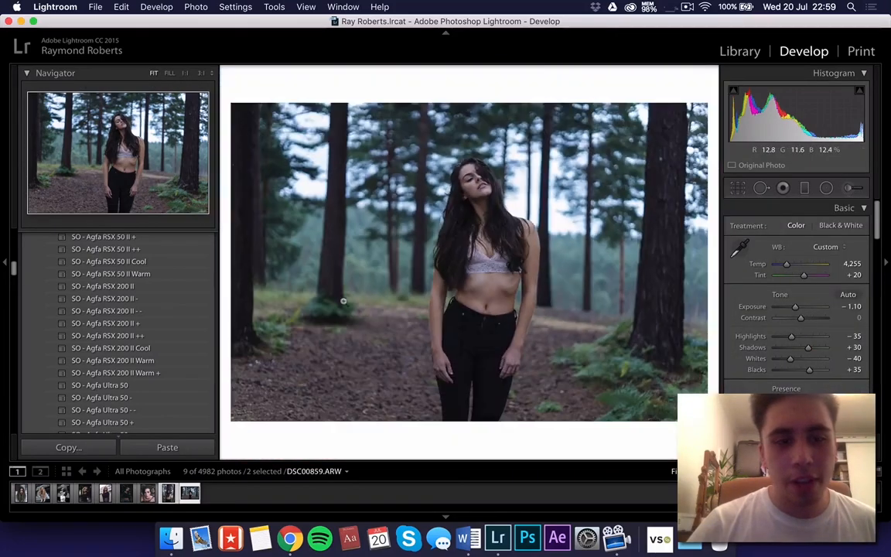
Step: Review the edited portraits one by one, from the first photo in the series to the last
{"action": "left_click", "coordinate": [21, 494]}
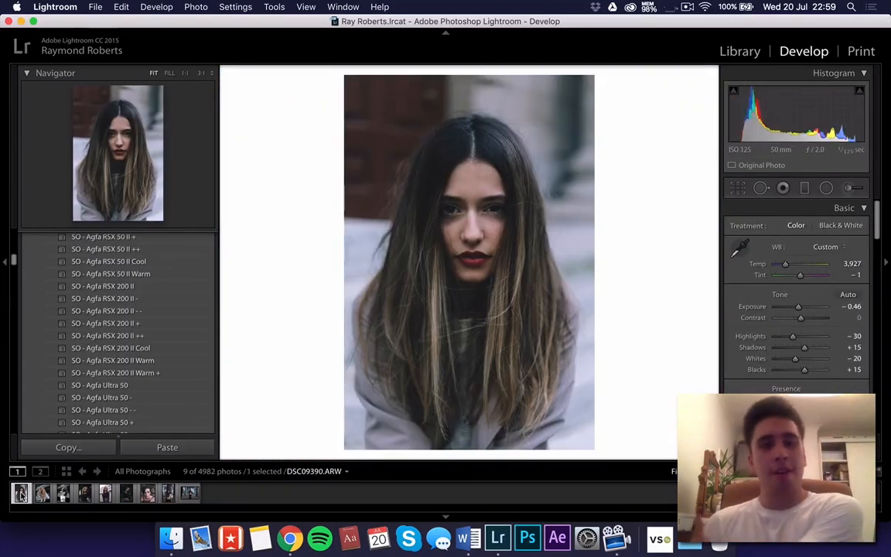
{"action": "key", "text": "Right"}
{"action": "key", "text": "Right"}
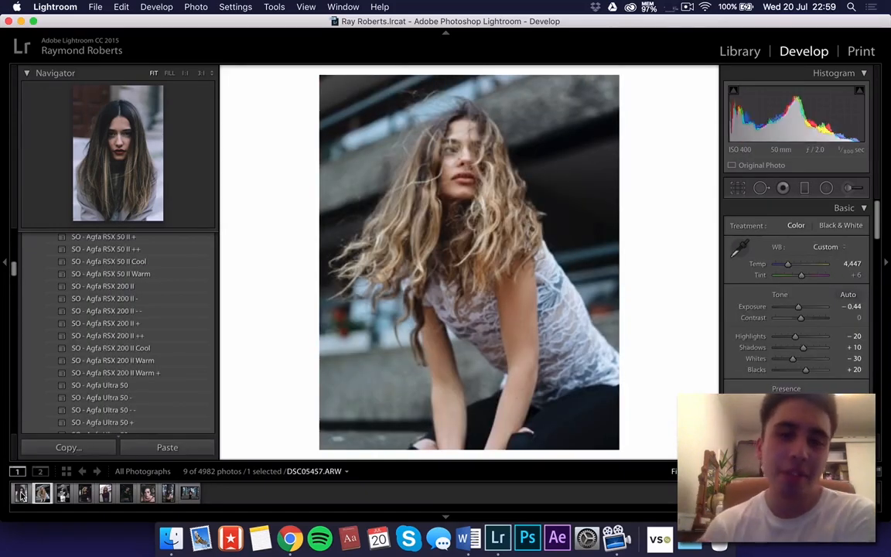
{"action": "key", "text": "Right"}
{"action": "key", "text": "Right"}
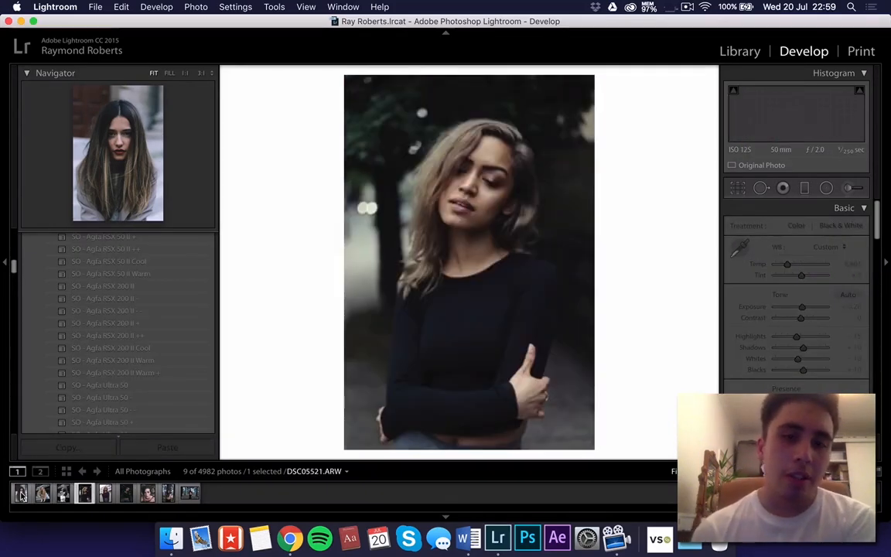
{"action": "key", "text": "Right"}
{"action": "key", "text": "Right"}
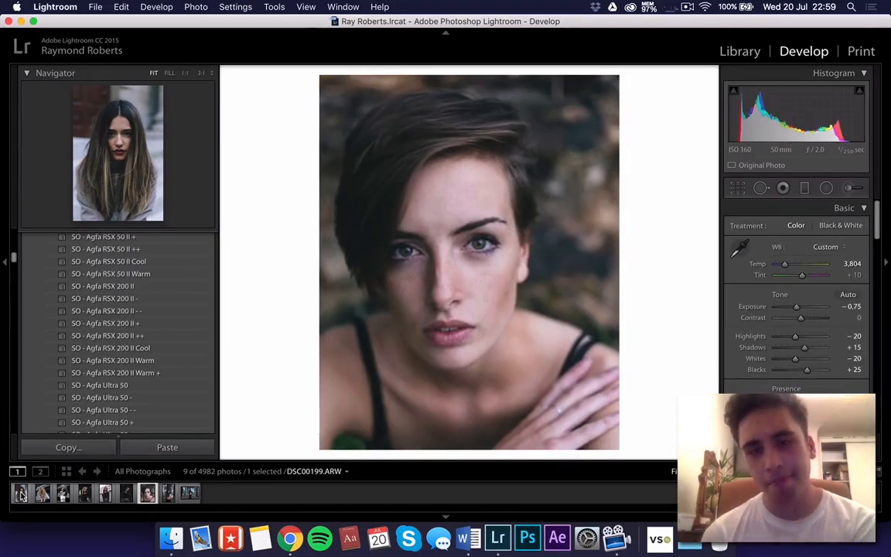
{"action": "key", "text": "Right"}
{"action": "key", "text": "Right"}
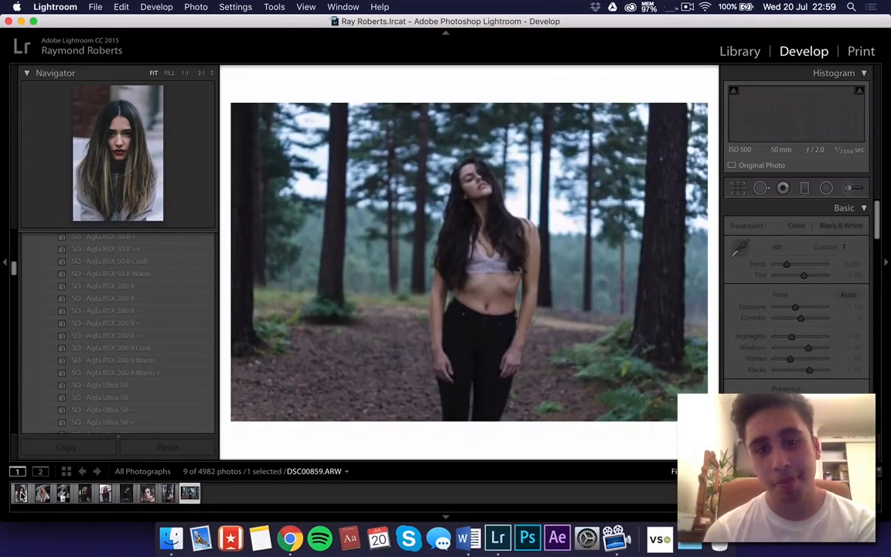